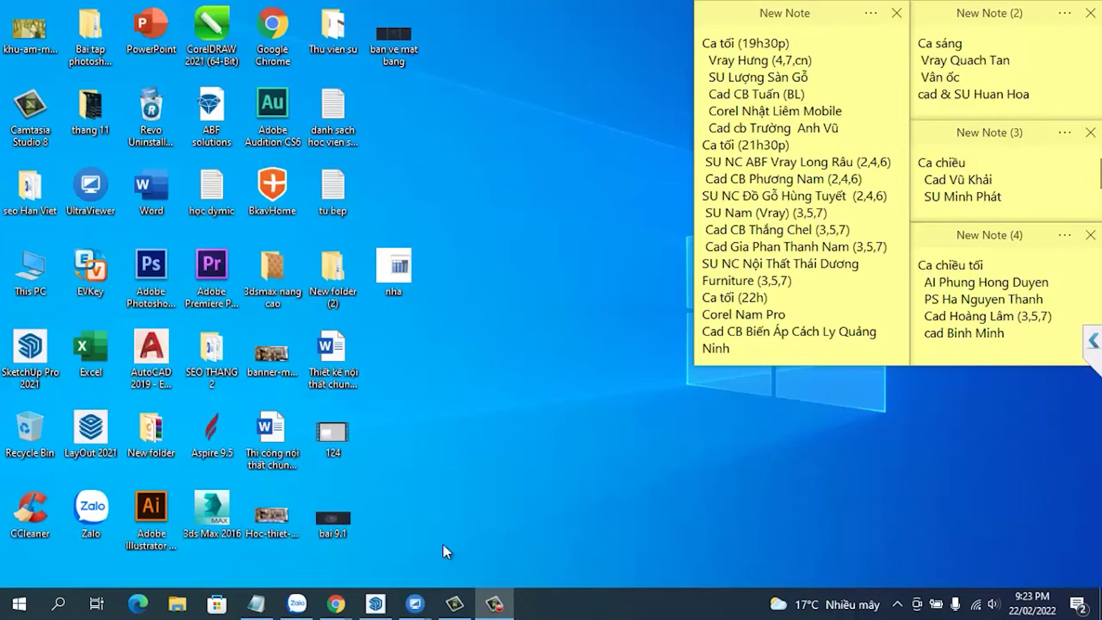
Step: In the remote session, cancel the old preview and re-preview Loft by Spline on both wavy curves
{"action": "mouse_move", "coordinate": [414, 604]}
{"action": "left_click", "coordinate": [452, 545]}
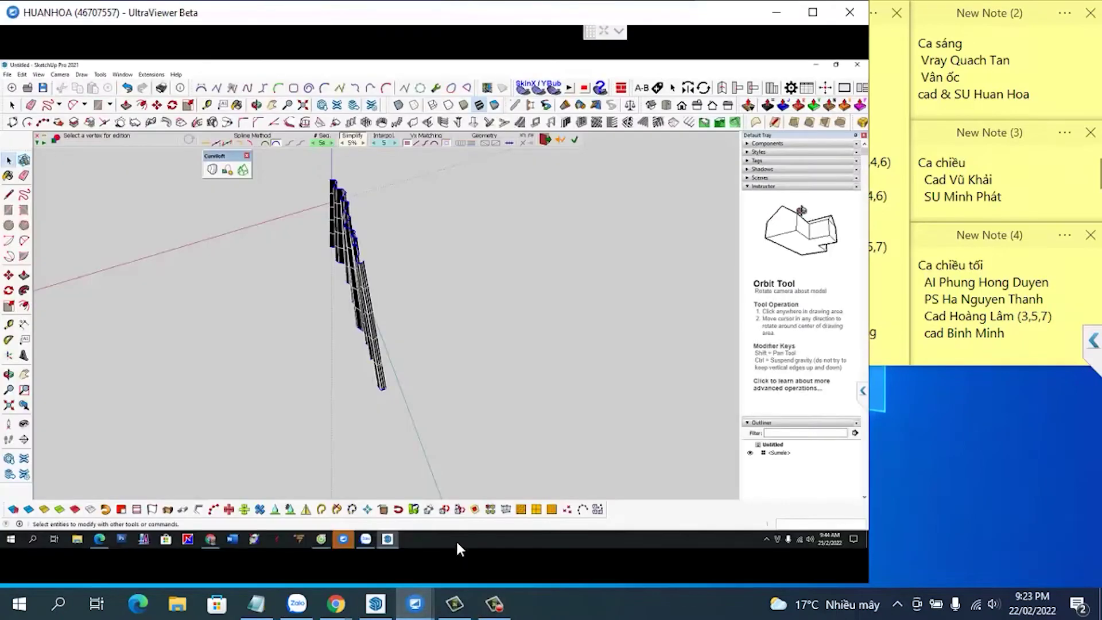
{"action": "key", "text": "space"}
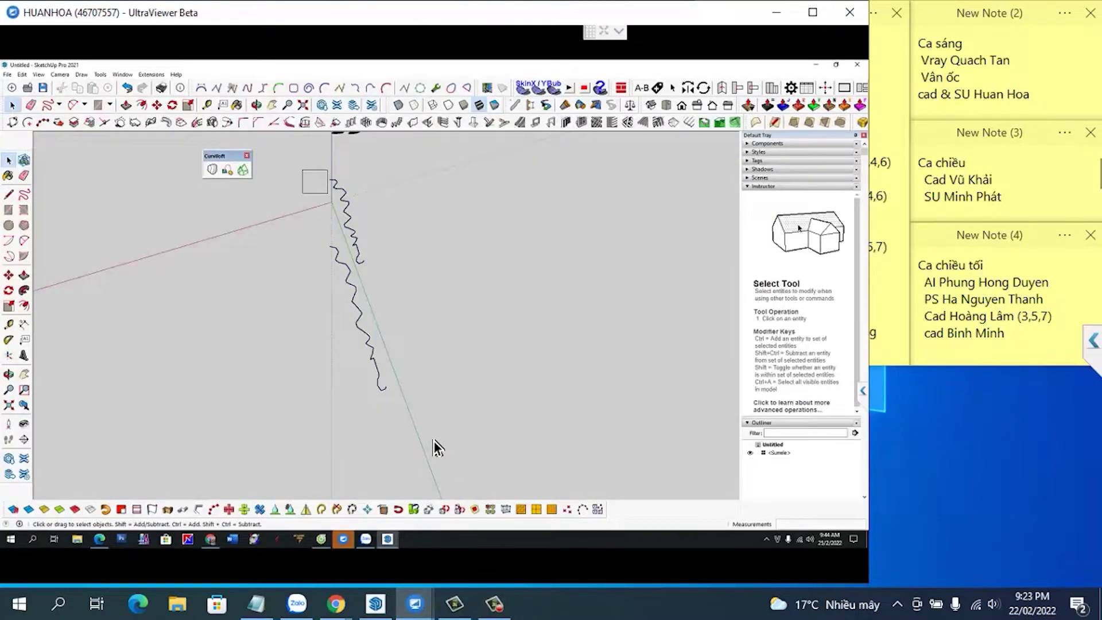
{"action": "left_click_drag", "start_coordinate": [301, 169], "coordinate": [491, 473]}
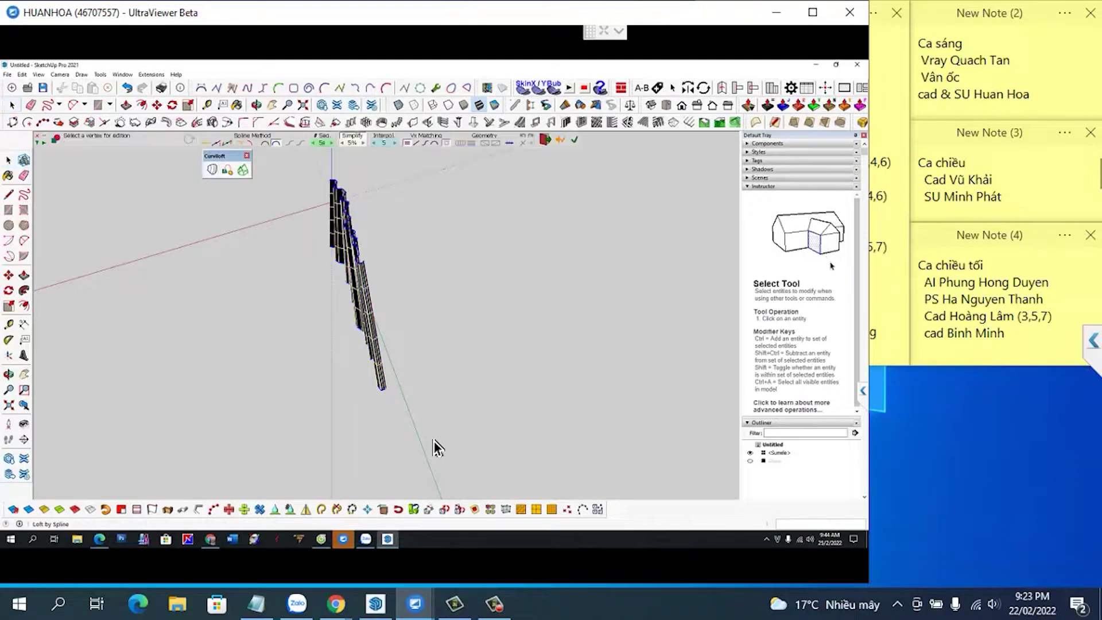
{"action": "mouse_move", "coordinate": [432, 439]}
{"action": "middle_mouse_down"}
{"action": "mouse_move", "coordinate": [436, 419]}
{"action": "mouse_move", "coordinate": [445, 430]}
{"action": "middle_mouse_up"}
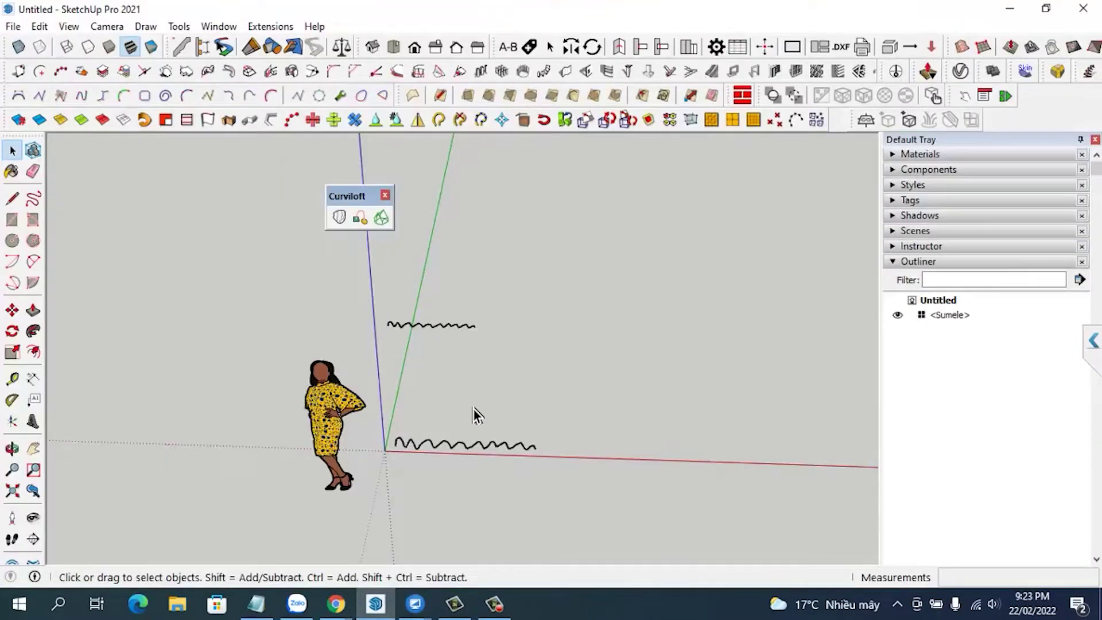
Step: Loft the two wavy curves with Curviloft Loft by Spline into a pleated sheet group
{"action": "mouse_move", "coordinate": [473, 408]}
{"action": "middle_mouse_down"}
{"action": "mouse_move", "coordinate": [456, 374]}
{"action": "mouse_move", "coordinate": [456, 334]}
{"action": "middle_mouse_up"}
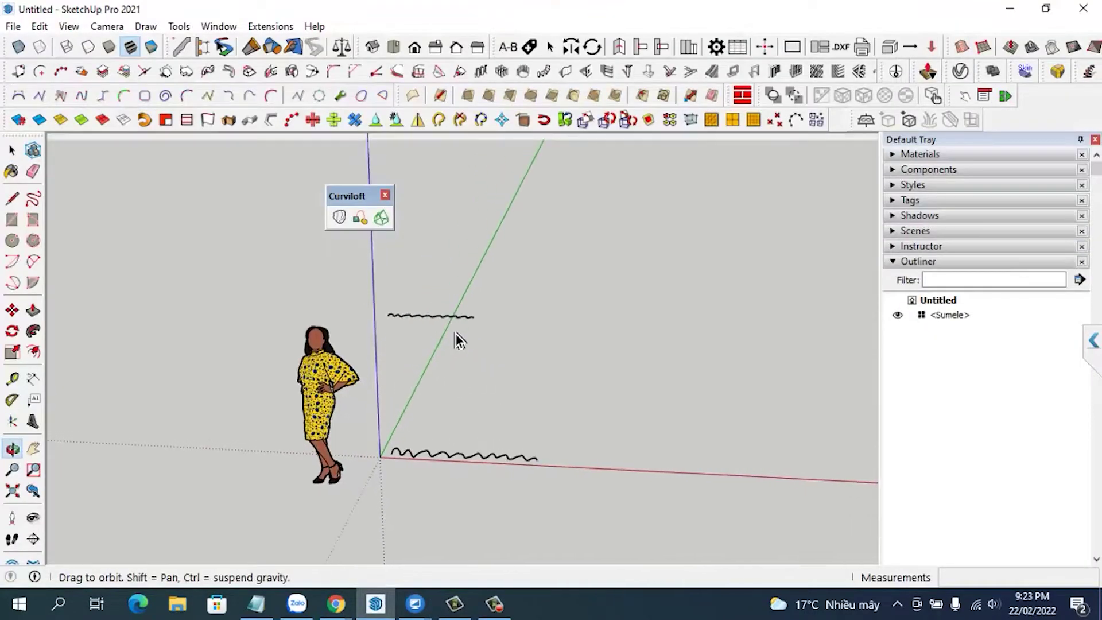
{"action": "left_click_drag", "start_coordinate": [368, 285], "coordinate": [565, 491]}
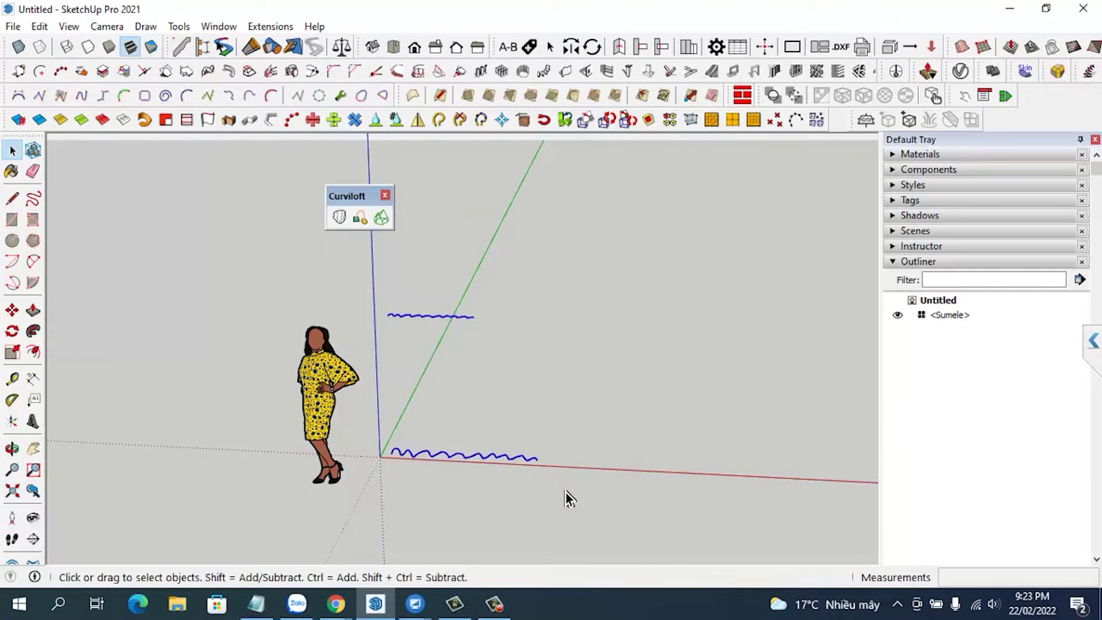
{"action": "left_click", "coordinate": [340, 218]}
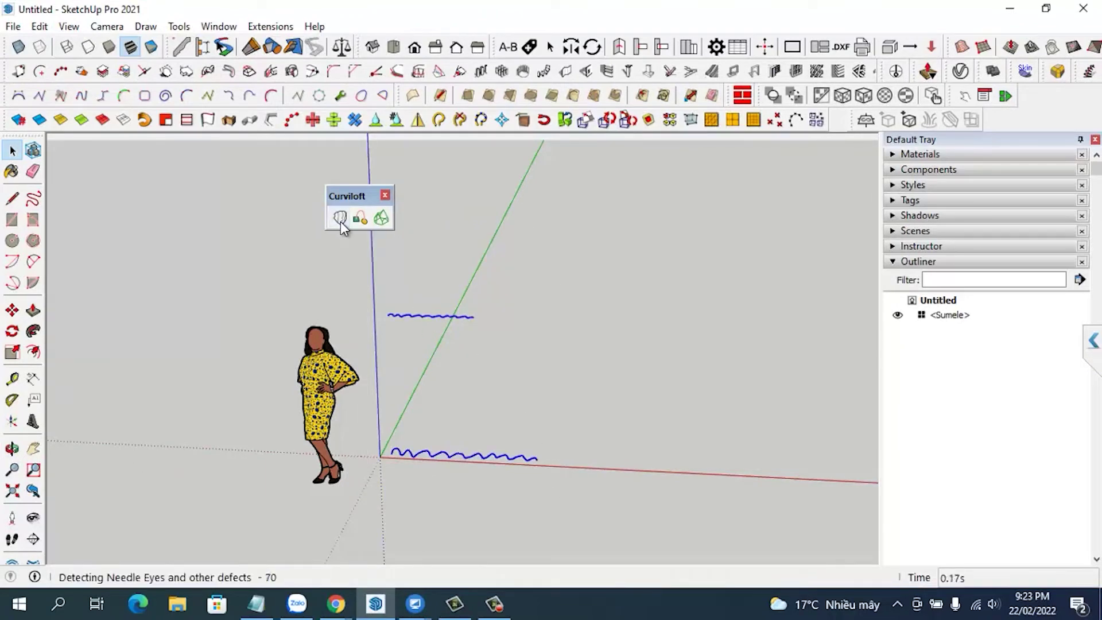
{"action": "mouse_move", "coordinate": [454, 352]}
{"action": "middle_mouse_down"}
{"action": "mouse_move", "coordinate": [503, 373]}
{"action": "mouse_move", "coordinate": [562, 352]}
{"action": "middle_mouse_up"}
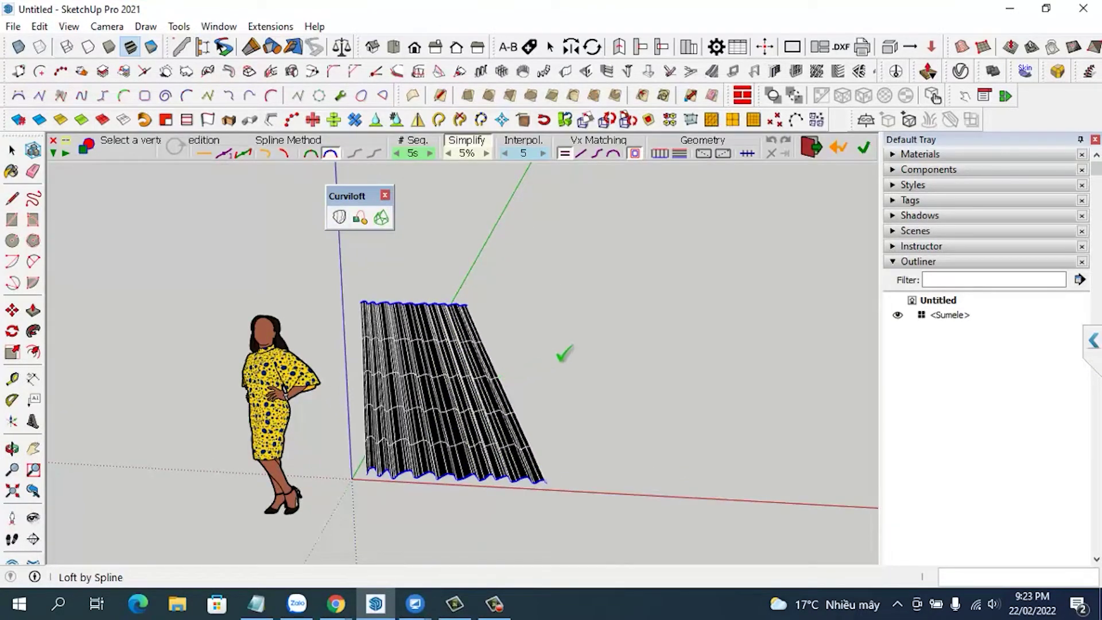
{"action": "left_click", "coordinate": [566, 342]}
{"action": "left_click", "coordinate": [568, 346]}
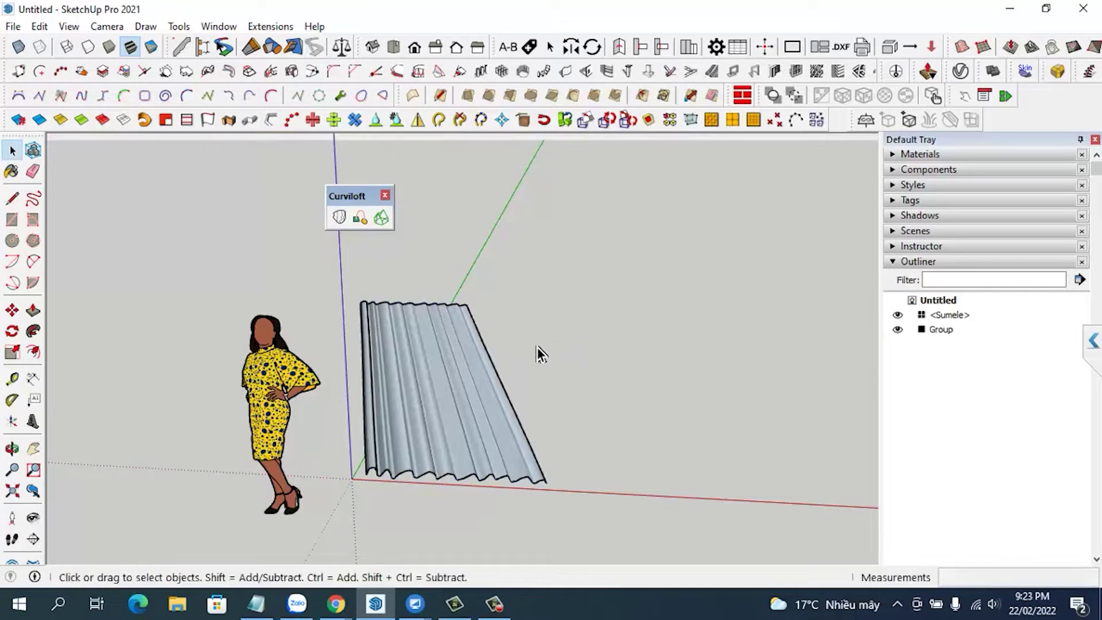
Step: Reverse the sheet's faces inside the group so the white side shows, then inspect it
{"action": "left_click", "coordinate": [478, 378]}
{"action": "double_click", "coordinate": [477, 379]}
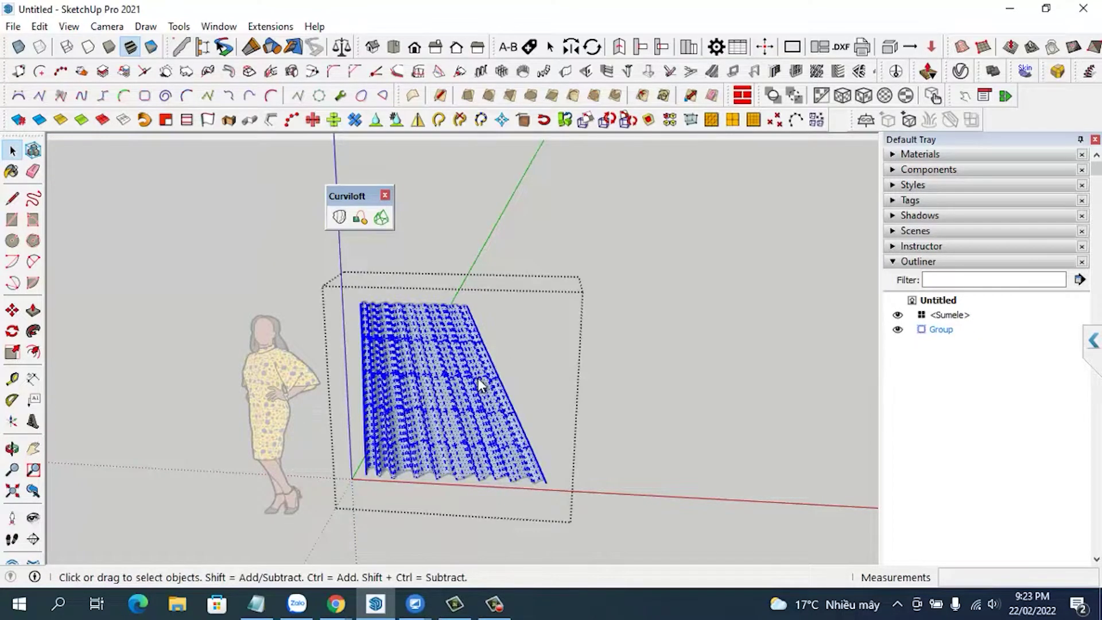
{"action": "right_click", "coordinate": [481, 384]}
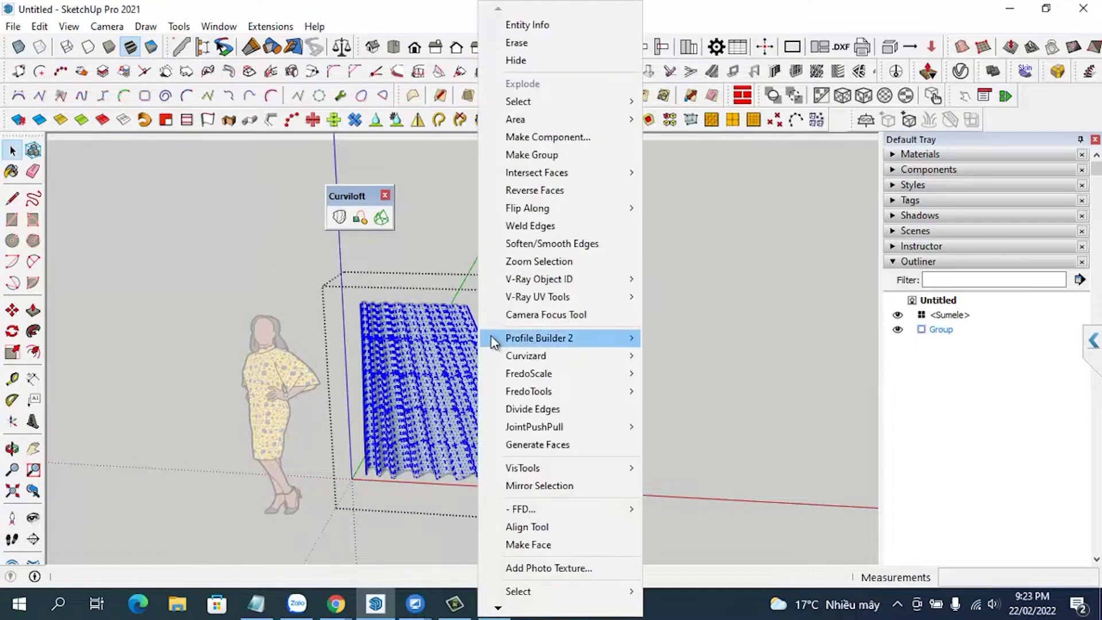
{"action": "left_click", "coordinate": [546, 191]}
{"action": "left_click", "coordinate": [677, 373]}
{"action": "scroll", "coordinate": [533, 396], "scroll_direction": "up", "scroll_amount": 3}
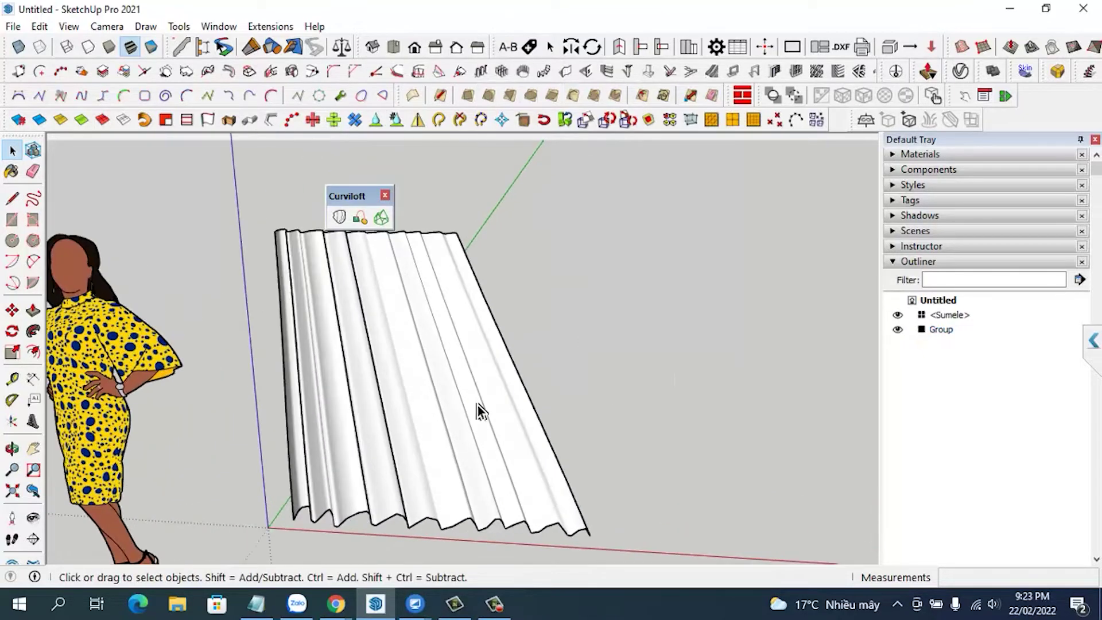
{"action": "scroll", "coordinate": [459, 401], "scroll_direction": "down", "scroll_amount": 2}
{"action": "scroll", "coordinate": [444, 410], "scroll_direction": "down", "scroll_amount": 2}
{"action": "mouse_move", "coordinate": [484, 447]}
{"action": "middle_mouse_down"}
{"action": "mouse_move", "coordinate": [431, 419]}
{"action": "mouse_move", "coordinate": [570, 413]}
{"action": "mouse_move", "coordinate": [467, 436]}
{"action": "middle_mouse_up"}
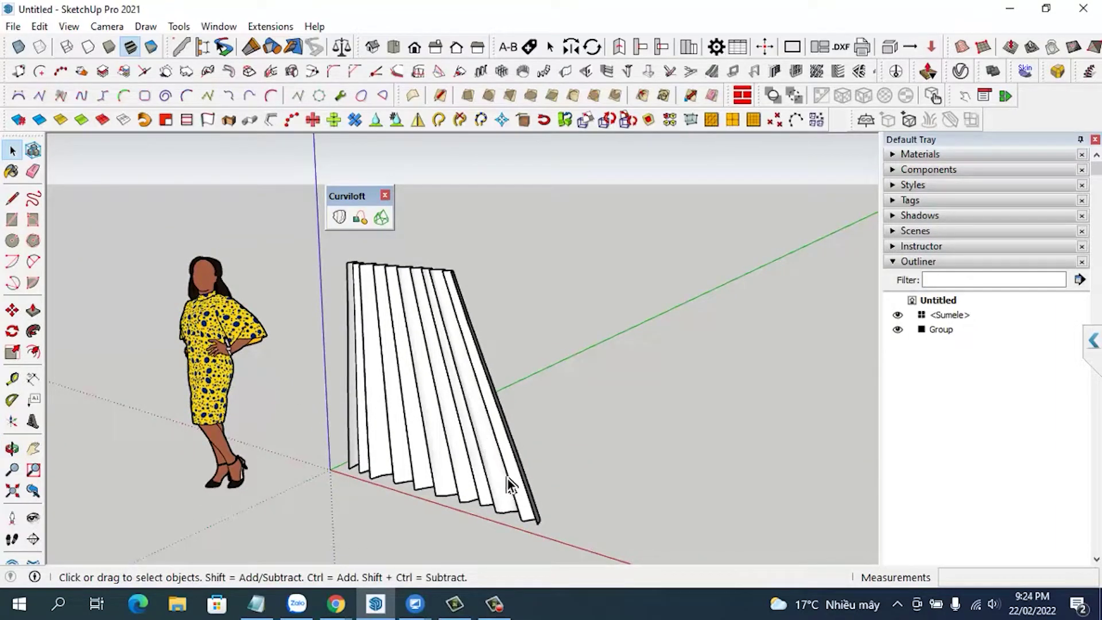
{"action": "mouse_move", "coordinate": [517, 470]}
{"action": "middle_mouse_down"}
{"action": "mouse_move", "coordinate": [571, 447]}
{"action": "mouse_move", "coordinate": [658, 438]}
{"action": "mouse_move", "coordinate": [585, 437]}
{"action": "middle_mouse_up"}
Step: Add a Vietnamese FFD note: select object, right-click FFD, set columns and rows, double-click, Scale
{"action": "left_click", "coordinate": [256, 604]}
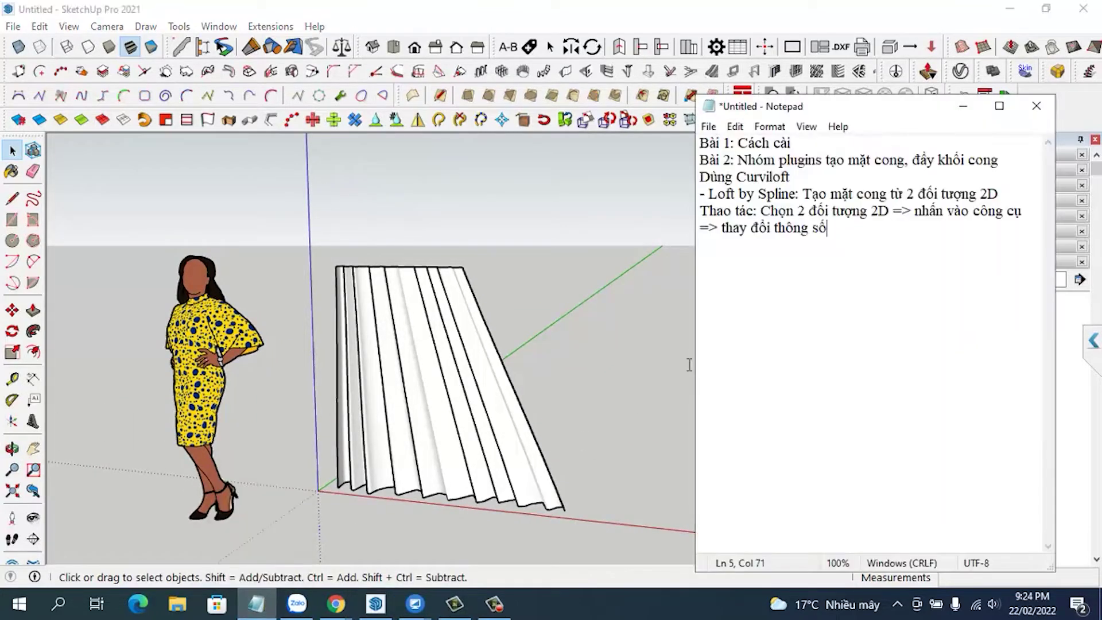
{"action": "type", "text": "*"}
{"action": "type", "text": "F"}
{"action": "type", "text": ": Th"}
{"action": "type", "text": "ao ta"}
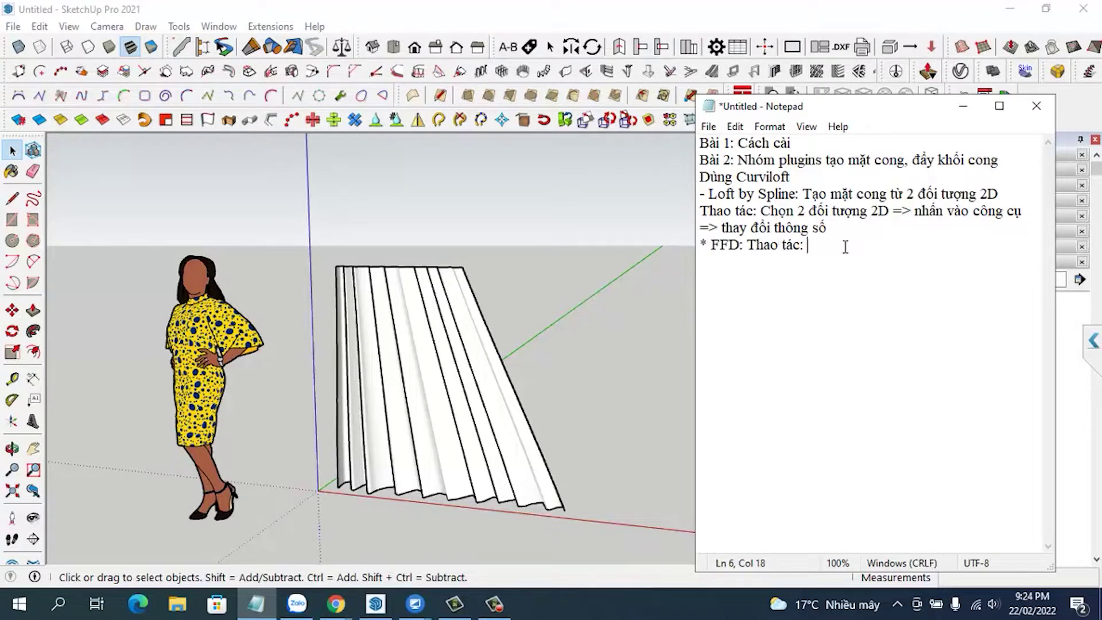
{"action": "type", "text": "Chọn đối tơ"}
{"action": "type", "text": "ng"}
{"action": "key", "text": "BackSpace"}
{"action": "key", "text": "BackSpace"}
{"action": "type", "text": "ợng"}
{"action": "type", "text": "="}
{"action": "type", "text": "nhấ"}
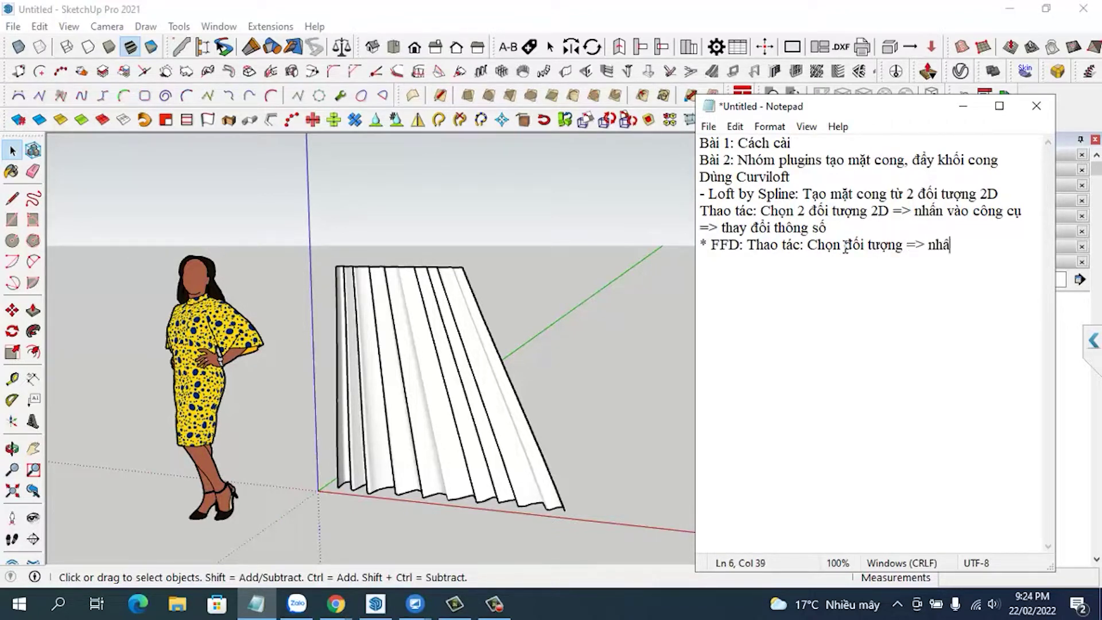
{"action": "type", "text": "n chuột phai"}
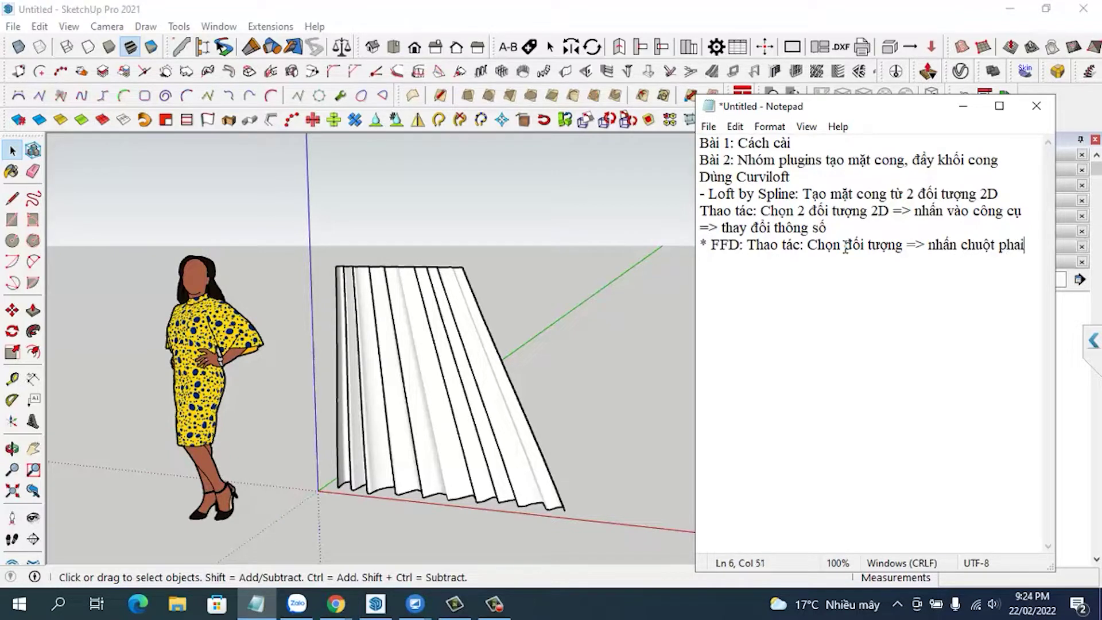
{"action": "type", "text": "> c"}
{"action": "type", "text": "hon"}
{"action": "type", "text": "FFD"}
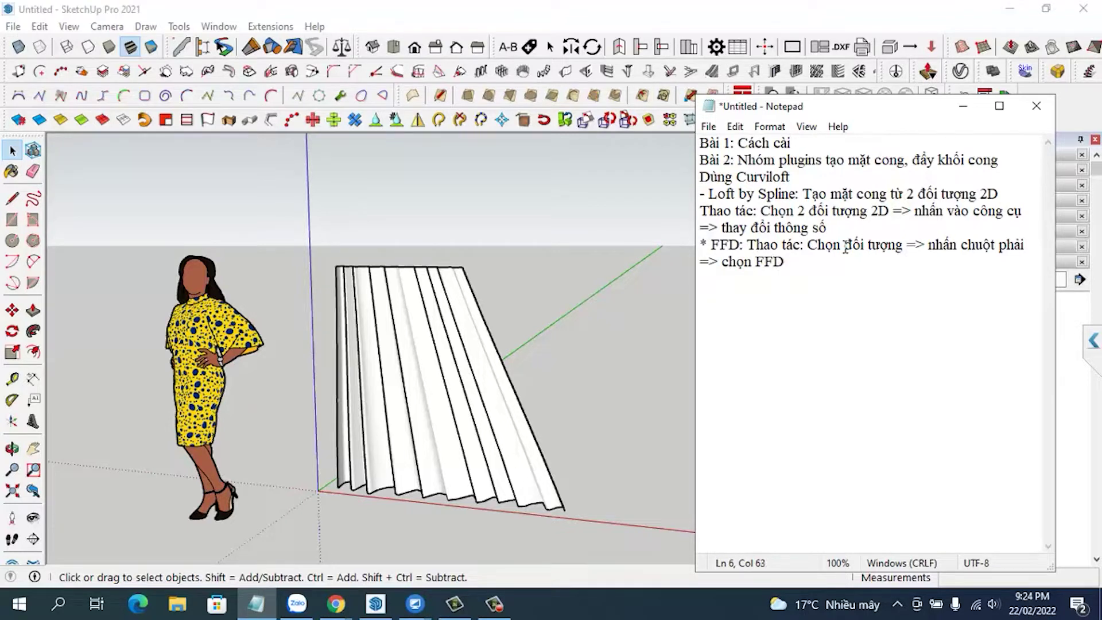
{"action": "type", "text": " ="}
{"action": "type", "text": "họn số cột"}
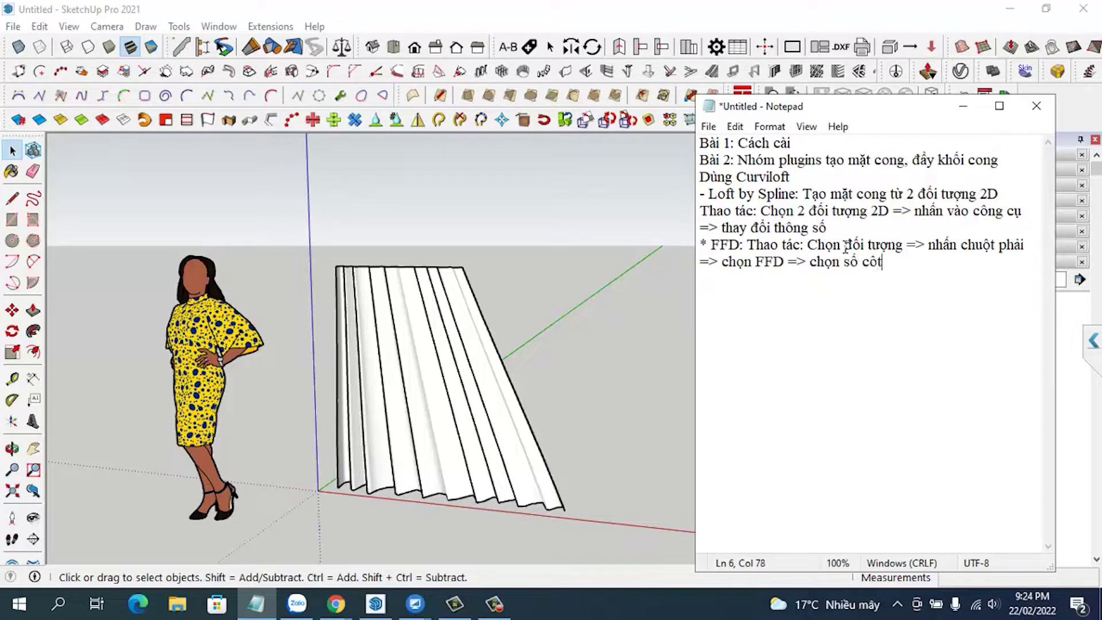
{"action": "type", "text": ", số hàng"}
{"action": "type", "text": "> nháy đ"}
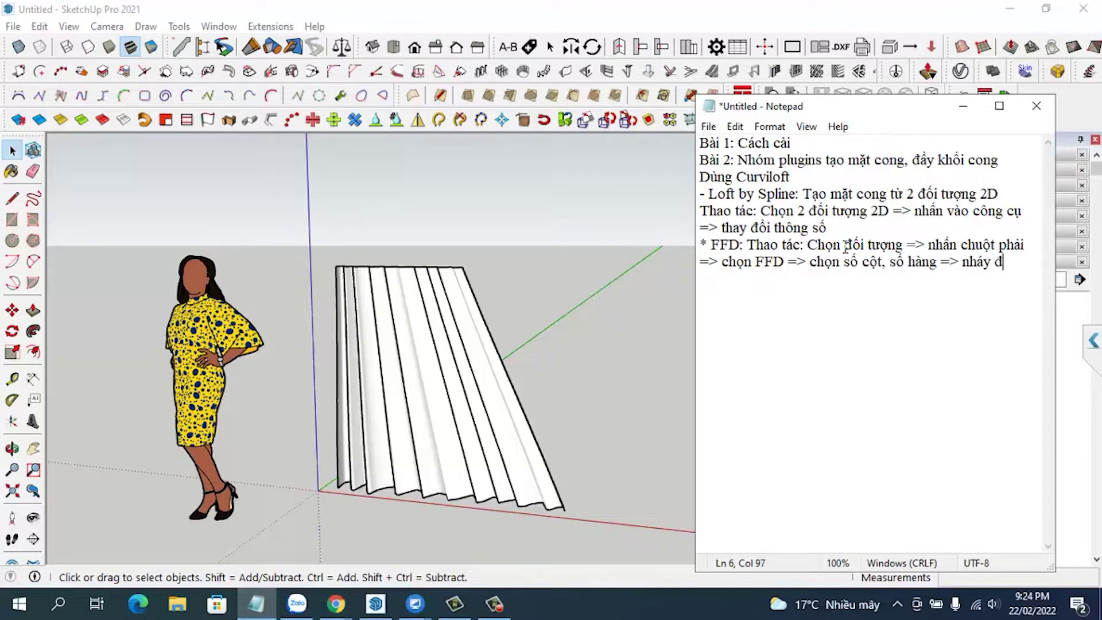
{"action": "type", "text": "íp"}
{"action": "key", "text": "BackSpace"}
{"action": "key", "text": "BackSpace"}
{"action": "type", "text": "up"}
{"action": "type", "text": " vào been "}
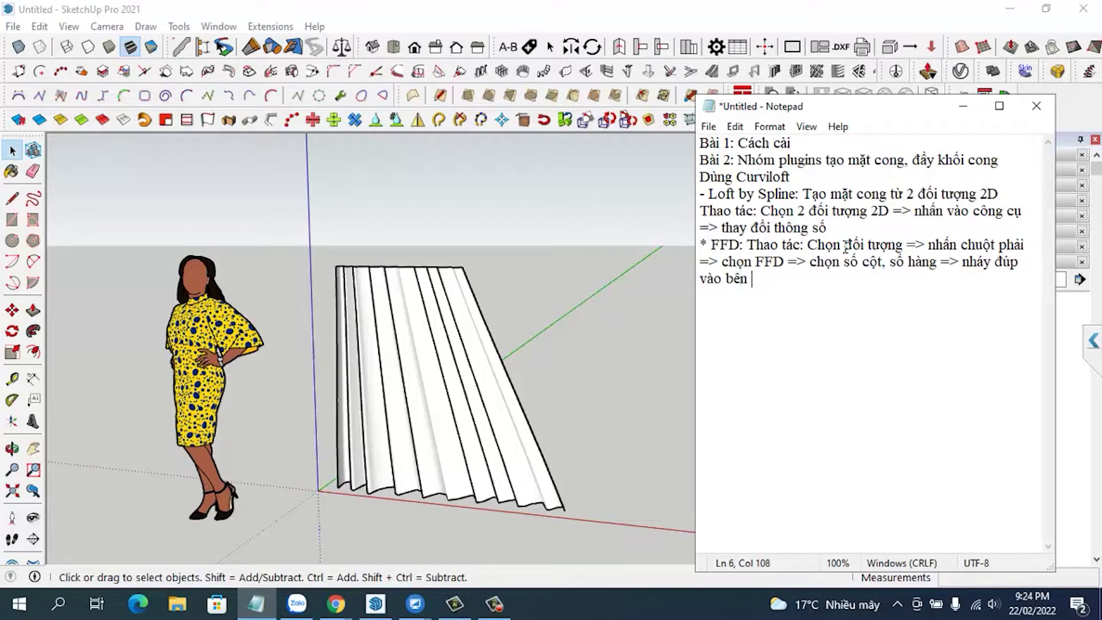
{"action": "type", "text": "ng"}
{"action": "type", "text": "co"}
{"action": "key", "text": "BackSpace"}
{"action": "key", "text": "BackSpace"}
{"action": "type", "text": "dùng lệnh "}
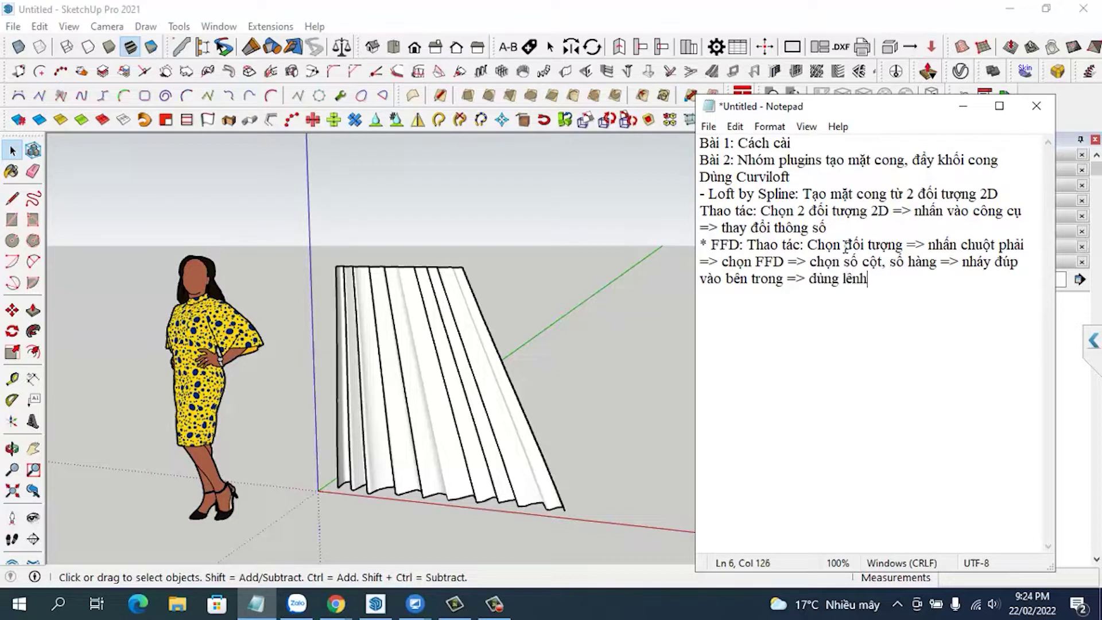
{"action": "type", "text": "Sa"}
{"action": "type", "text": "cle"}
{"action": "type", "text": " đe"}
{"action": "type", "text": "co"}
{"action": "type", "text": " keo"}
{"action": "type", "text": "ho phu"}
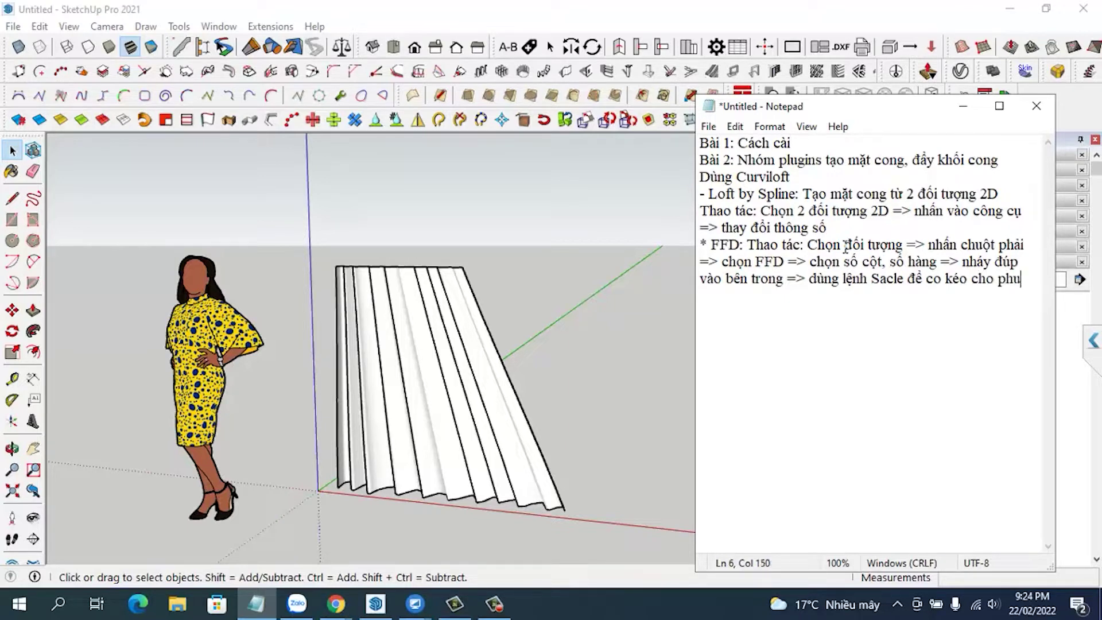
{"action": "type", "text": " hợp"}
Step: Apply an NxN FFD to the curtain group with Width, Depth and Height of 4
{"action": "left_click", "coordinate": [957, 109]}
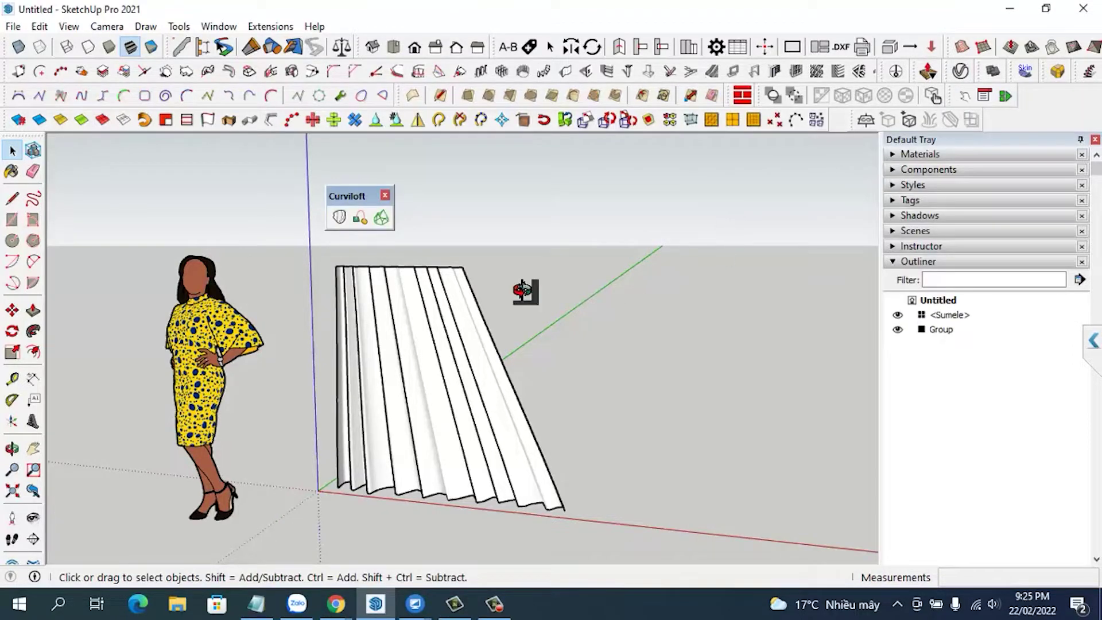
{"action": "middle_click_drag", "start_coordinate": [522, 290], "coordinate": [536, 351]}
{"action": "left_click", "coordinate": [477, 355]}
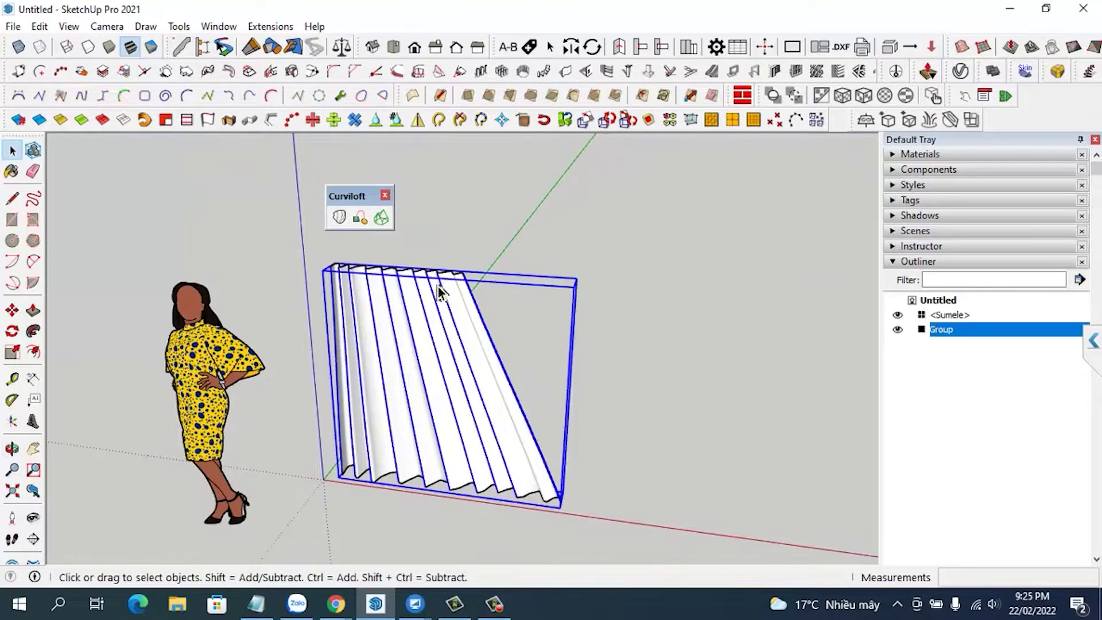
{"action": "middle_click_drag", "start_coordinate": [463, 315], "coordinate": [448, 339]}
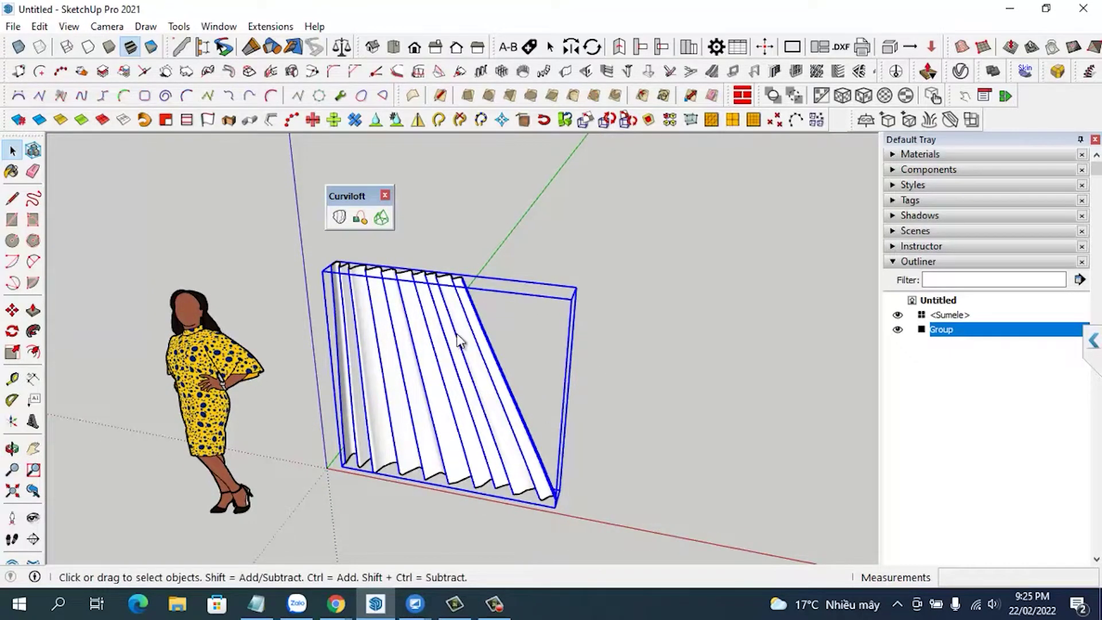
{"action": "right_click", "coordinate": [456, 335]}
{"action": "mouse_move", "coordinate": [502, 481]}
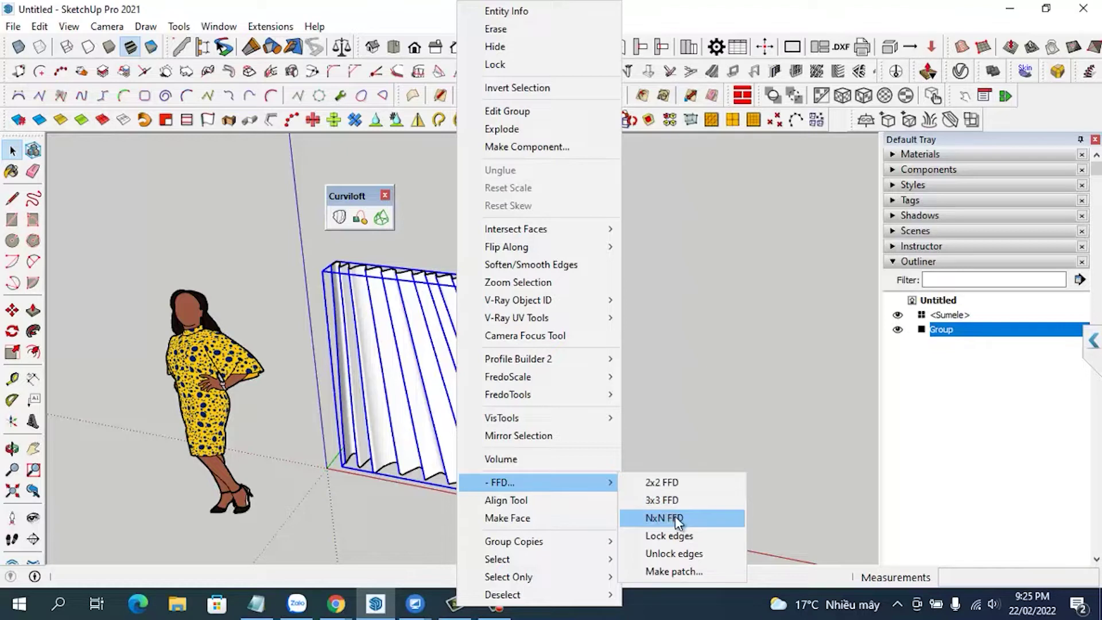
{"action": "left_click", "coordinate": [677, 519]}
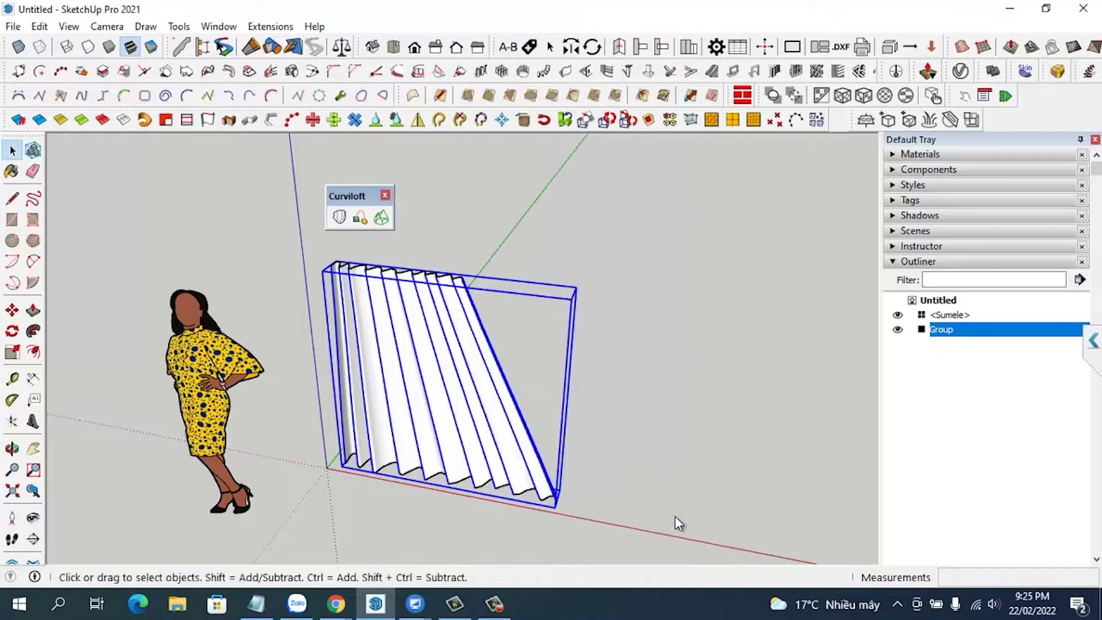
{"action": "mouse_move", "coordinate": [570, 257]}
{"action": "left_mouse_down"}
{"action": "mouse_move", "coordinate": [548, 255]}
{"action": "mouse_move", "coordinate": [548, 279]}
{"action": "left_mouse_up"}
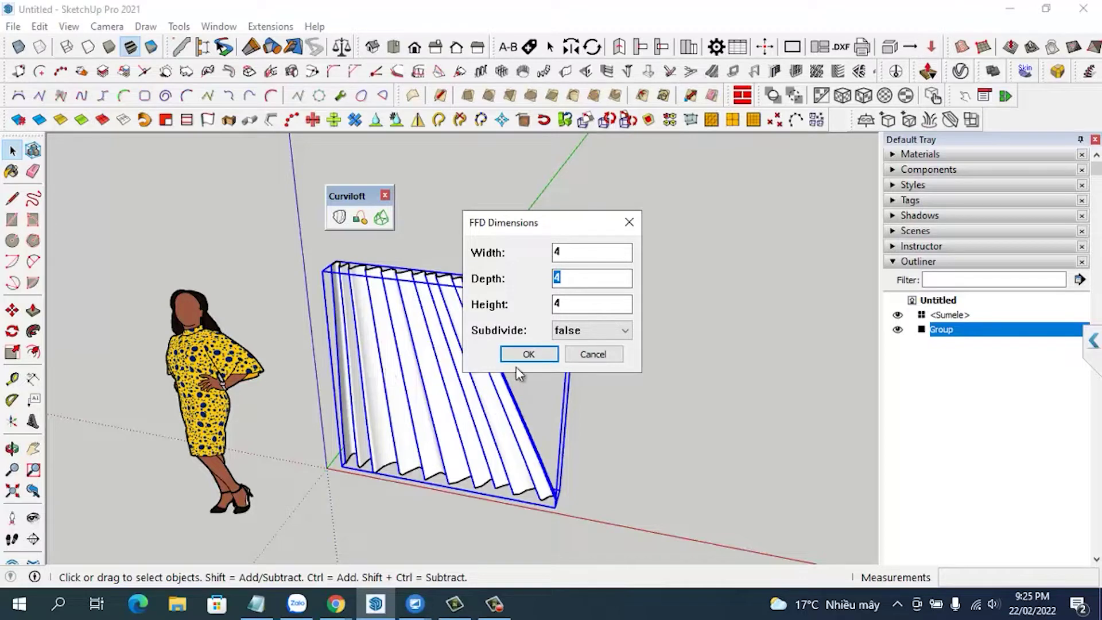
{"action": "left_click", "coordinate": [546, 356]}
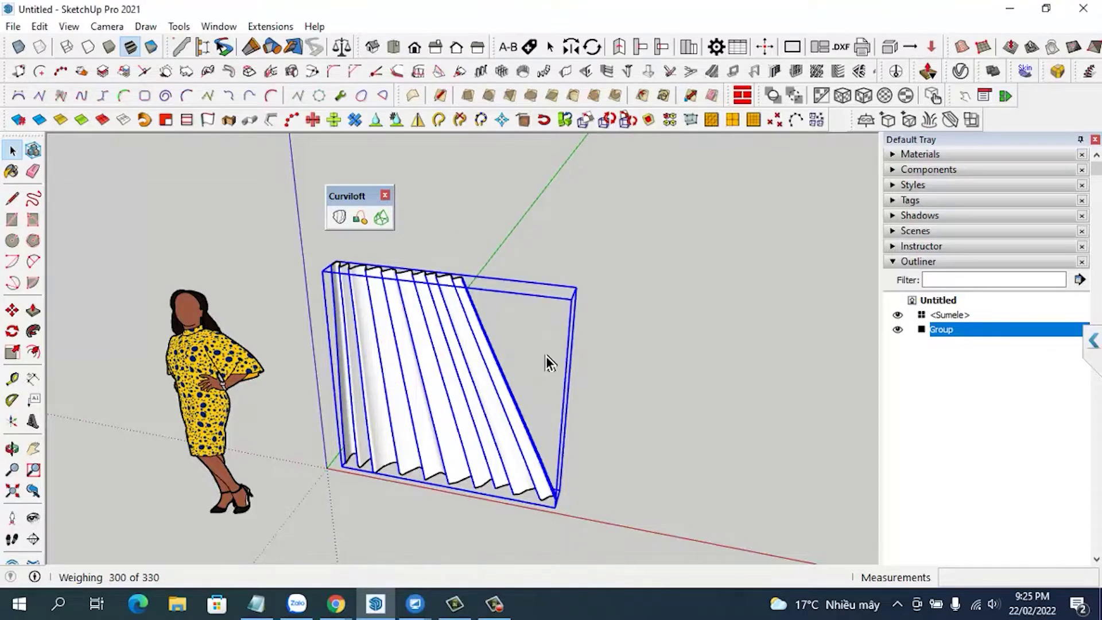
Step: Inspect the curtain and FFD cage, then enter the control points group for editing
{"action": "scroll", "coordinate": [346, 347], "scroll_direction": "up", "scroll_amount": 3}
{"action": "scroll", "coordinate": [351, 347], "scroll_direction": "up", "scroll_amount": 3}
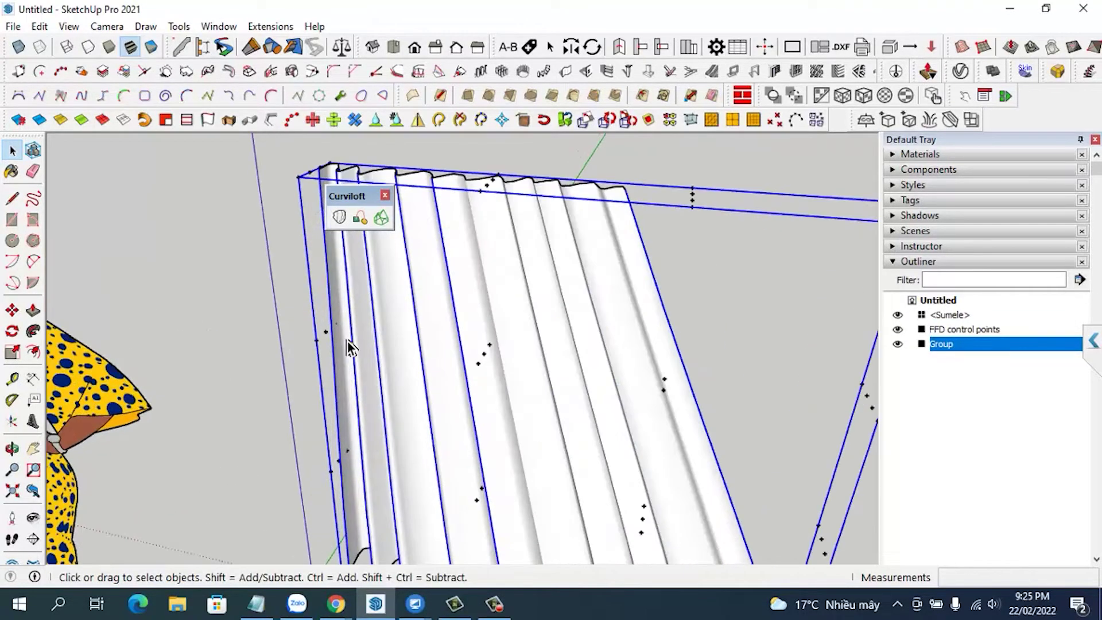
{"action": "middle_click_drag", "start_coordinate": [769, 434], "coordinate": [601, 411]}
{"action": "scroll", "coordinate": [597, 346], "scroll_direction": "down", "scroll_amount": 2}
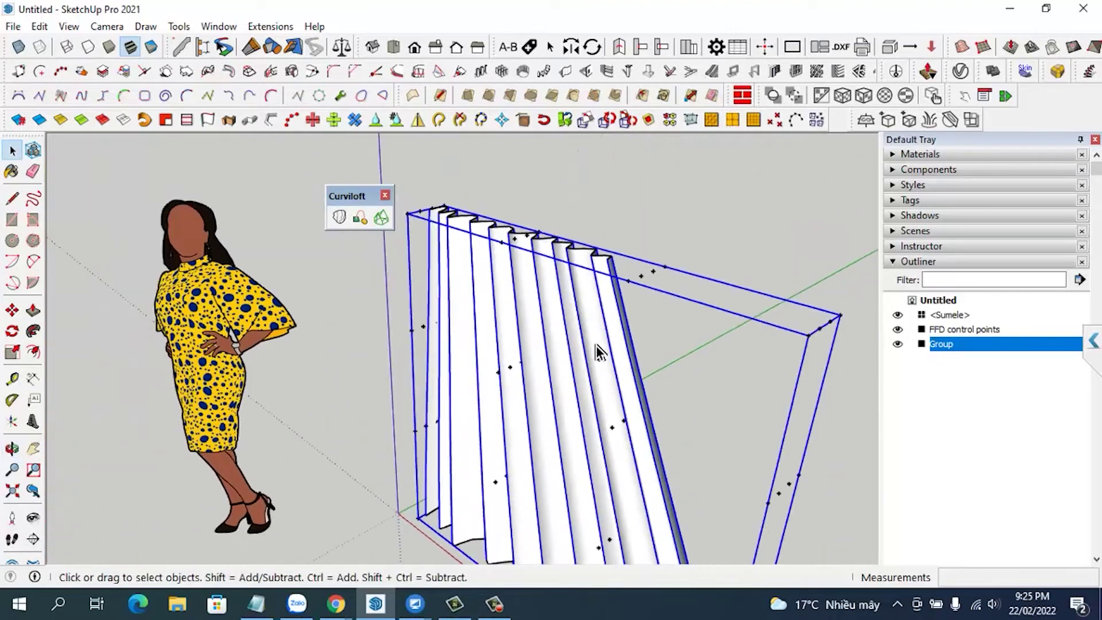
{"action": "scroll", "coordinate": [652, 270], "scroll_direction": "up", "scroll_amount": 2}
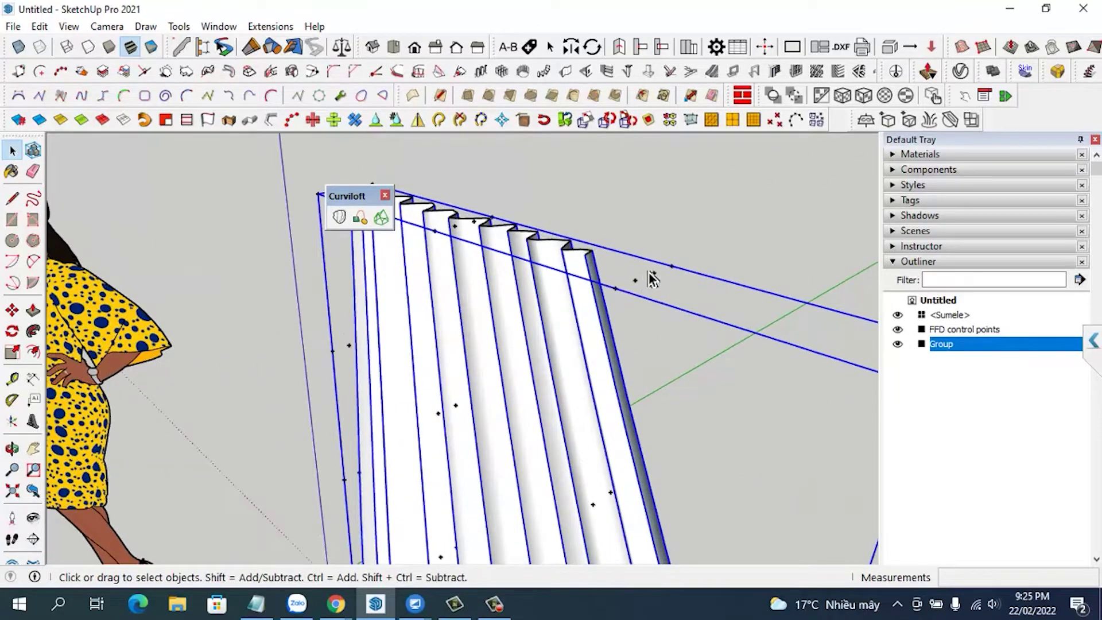
{"action": "scroll", "coordinate": [667, 268], "scroll_direction": "down", "scroll_amount": 2}
{"action": "scroll", "coordinate": [711, 459], "scroll_direction": "up", "scroll_amount": 3}
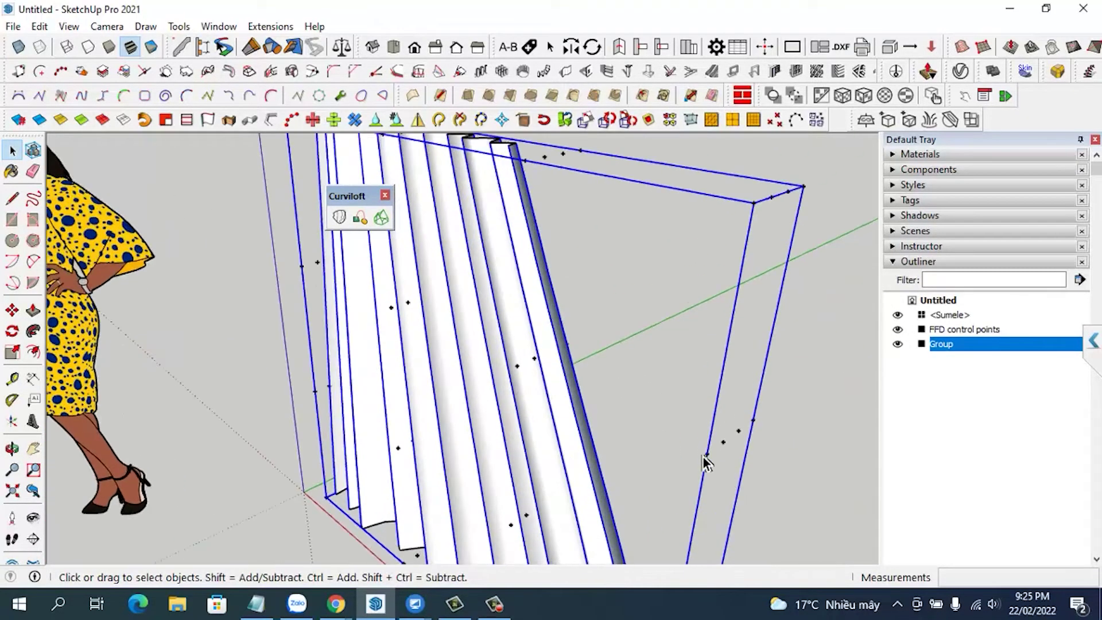
{"action": "scroll", "coordinate": [607, 318], "scroll_direction": "down", "scroll_amount": 3}
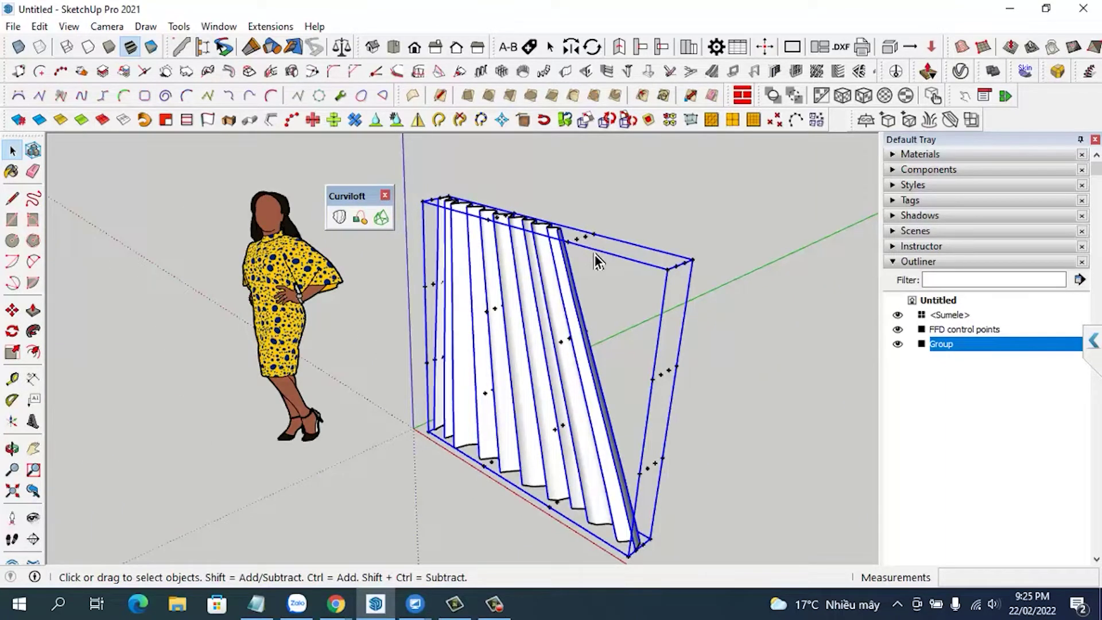
{"action": "mouse_move", "coordinate": [584, 305]}
{"action": "middle_mouse_down"}
{"action": "mouse_move", "coordinate": [589, 394]}
{"action": "mouse_move", "coordinate": [738, 381]}
{"action": "mouse_move", "coordinate": [701, 386]}
{"action": "middle_mouse_up"}
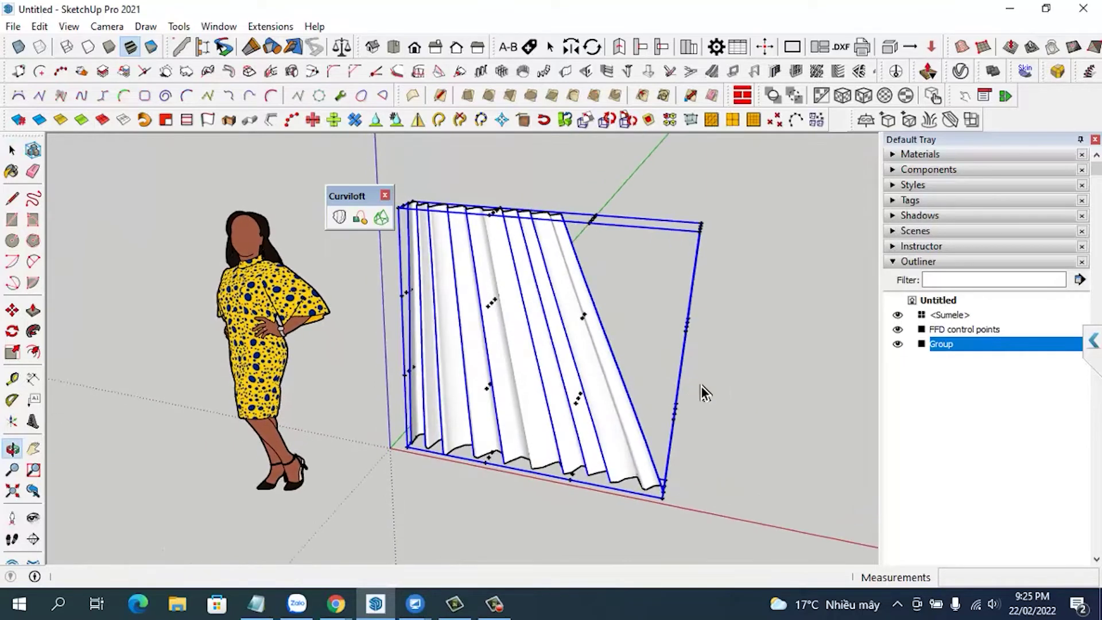
{"action": "scroll", "coordinate": [673, 316], "scroll_direction": "up", "scroll_amount": 2}
{"action": "mouse_move", "coordinate": [672, 315]}
{"action": "middle_mouse_down"}
{"action": "mouse_move", "coordinate": [789, 344]}
{"action": "mouse_move", "coordinate": [691, 304]}
{"action": "middle_mouse_up"}
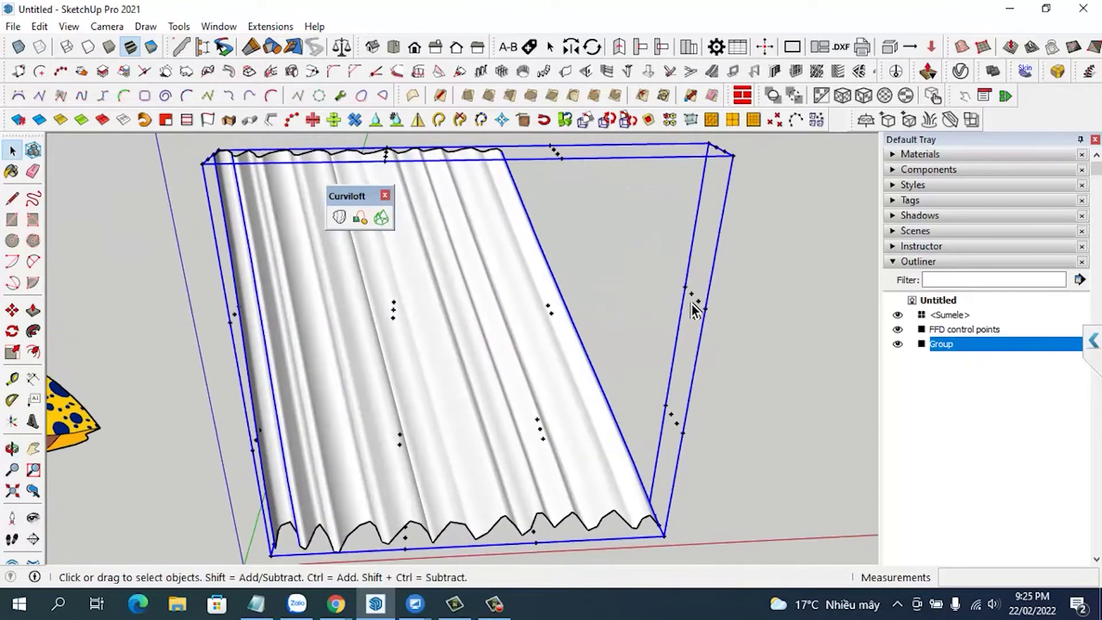
{"action": "double_click", "coordinate": [693, 296]}
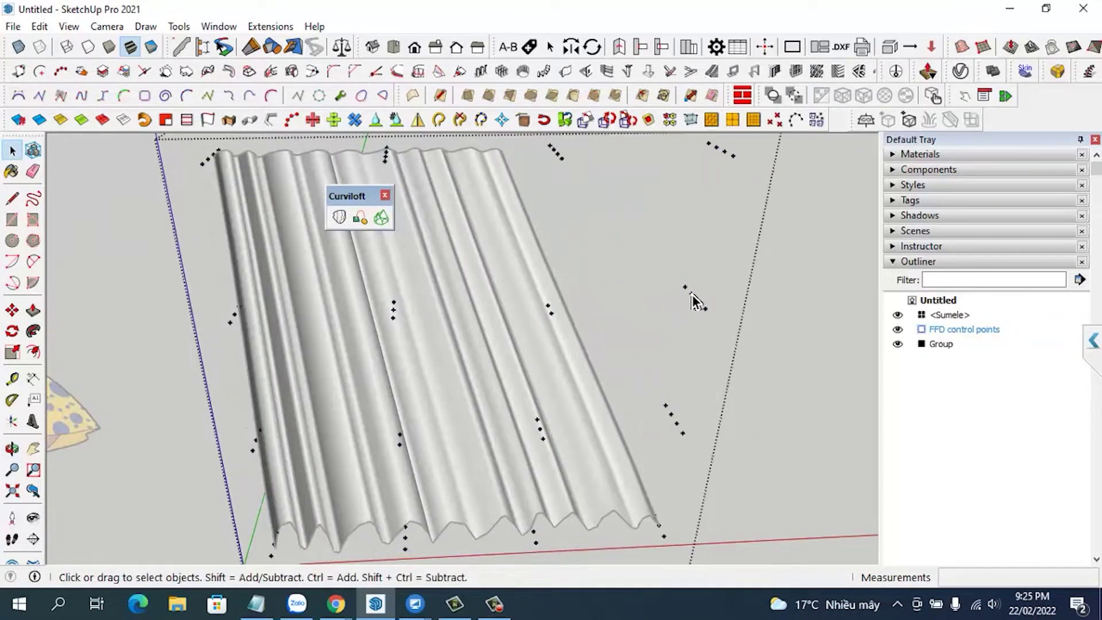
{"action": "left_click", "coordinate": [698, 301]}
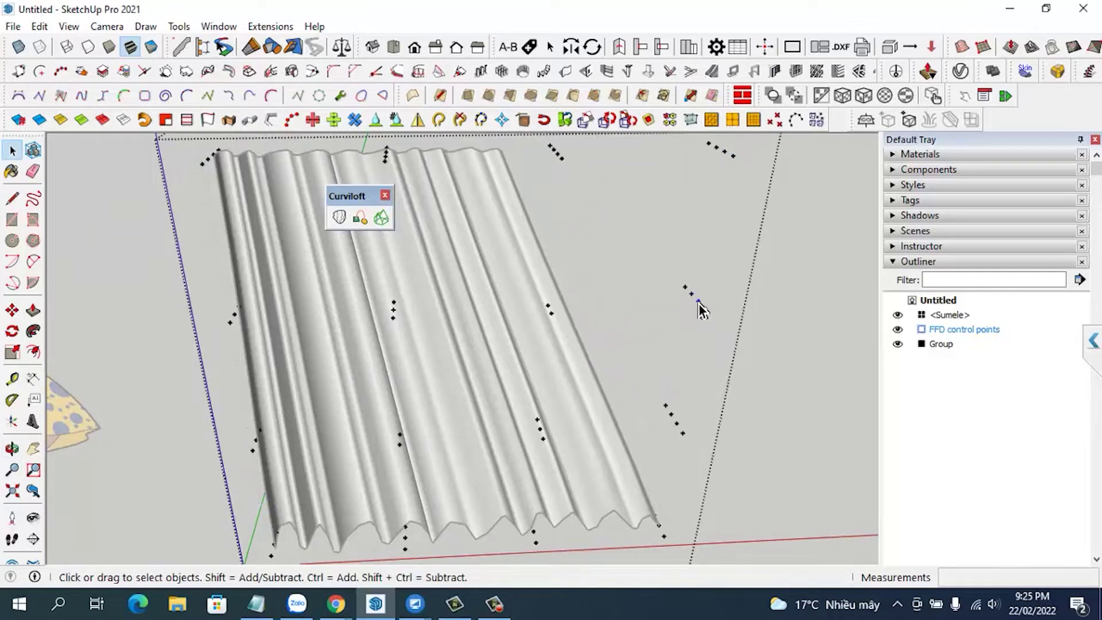
{"action": "mouse_move", "coordinate": [700, 307]}
{"action": "middle_mouse_down"}
{"action": "mouse_move", "coordinate": [624, 312]}
{"action": "mouse_move", "coordinate": [721, 381]}
{"action": "mouse_move", "coordinate": [615, 288]}
{"action": "middle_mouse_up"}
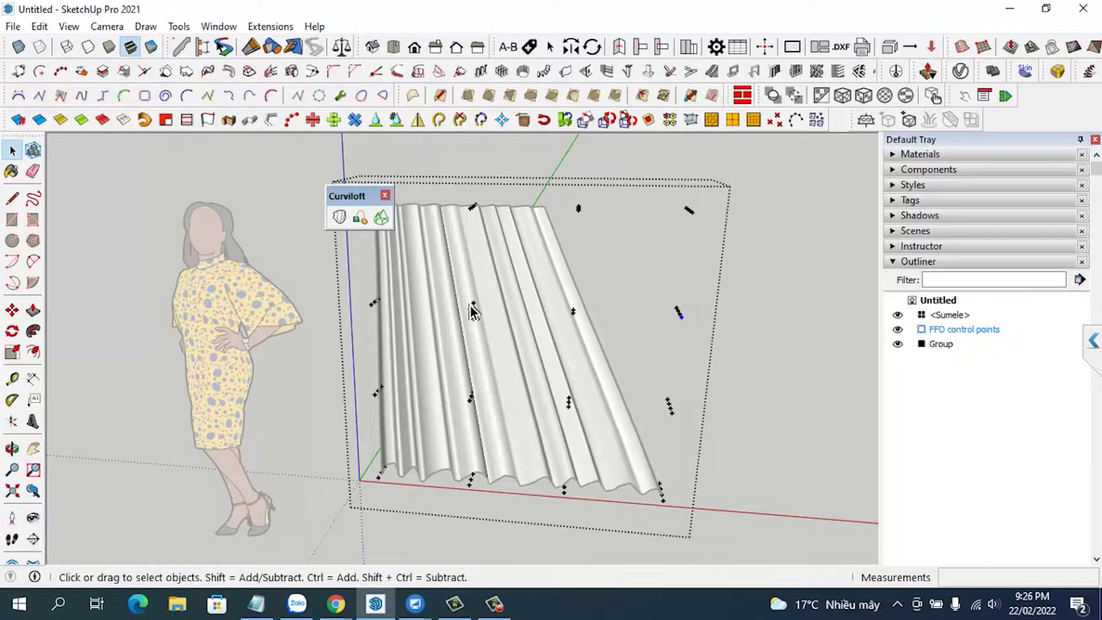
Step: Scale the mid-height row of control points inward along red to 0.84
{"action": "left_click_drag", "start_coordinate": [322, 265], "coordinate": [732, 347]}
{"action": "middle_click_drag", "start_coordinate": [720, 349], "coordinate": [717, 415]}
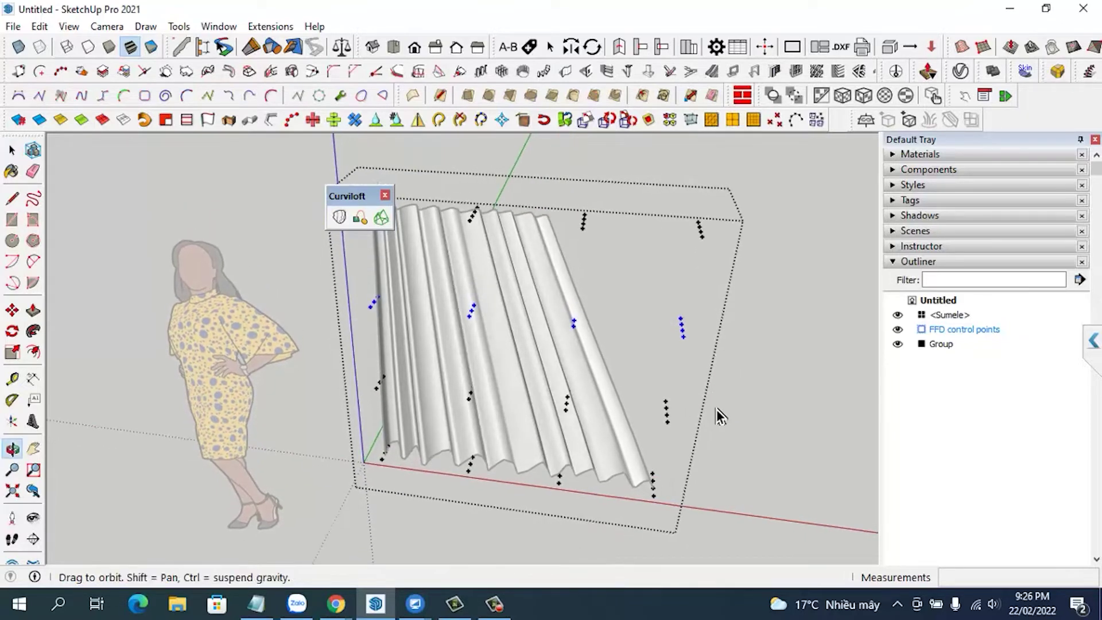
{"action": "left_click", "coordinate": [13, 352]}
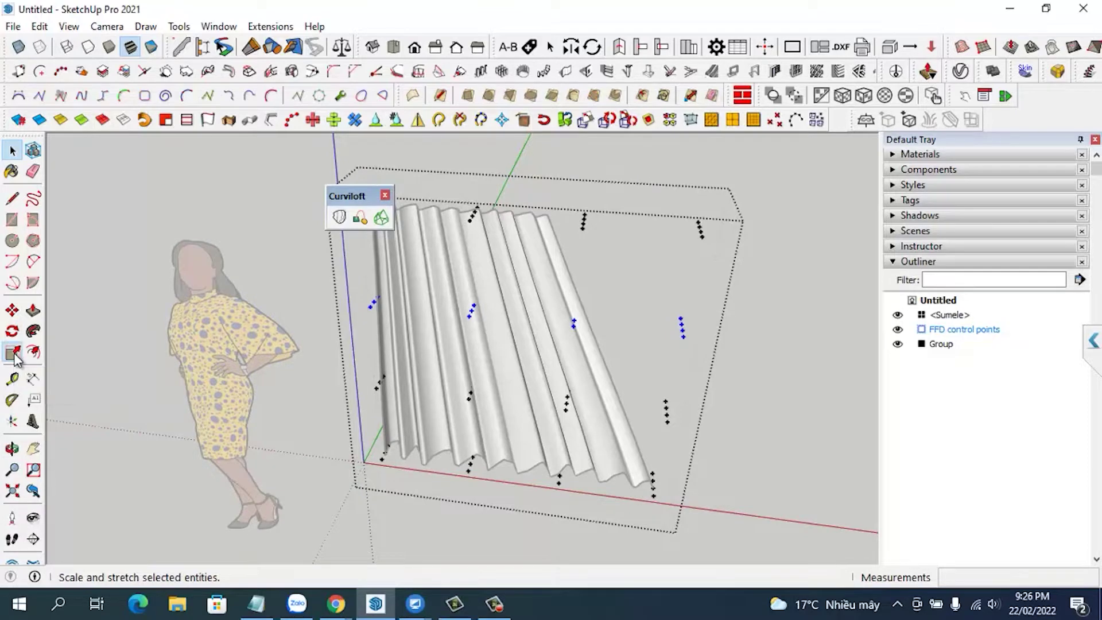
{"action": "mouse_move", "coordinate": [631, 411]}
{"action": "middle_mouse_down"}
{"action": "mouse_move", "coordinate": [628, 434]}
{"action": "mouse_move", "coordinate": [660, 384]}
{"action": "middle_mouse_up"}
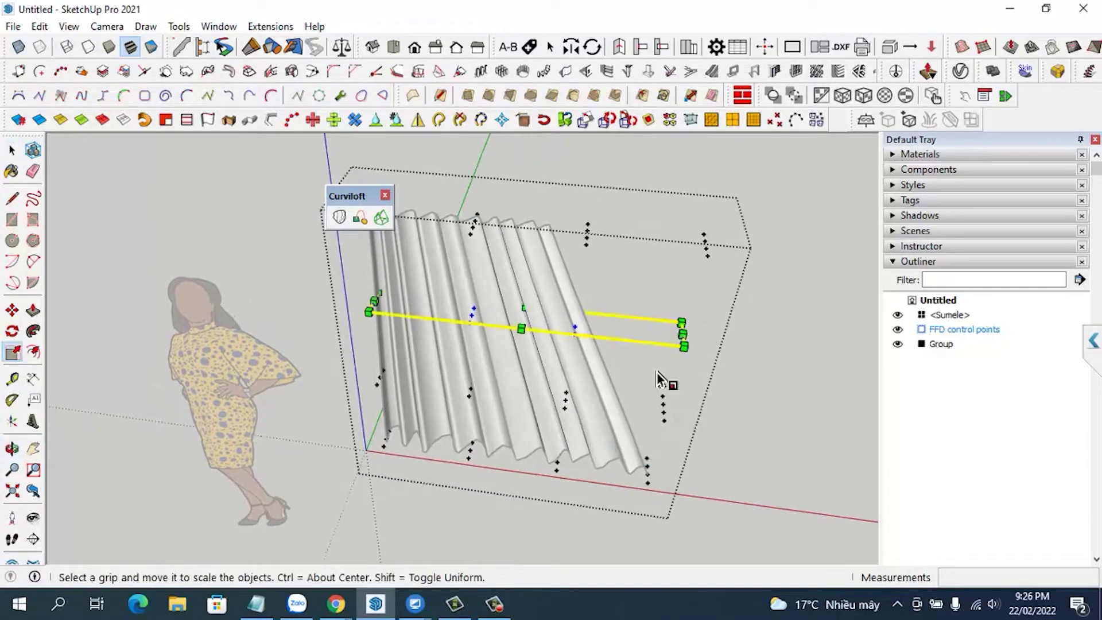
{"action": "left_click_drag", "start_coordinate": [683, 335], "coordinate": [625, 334]}
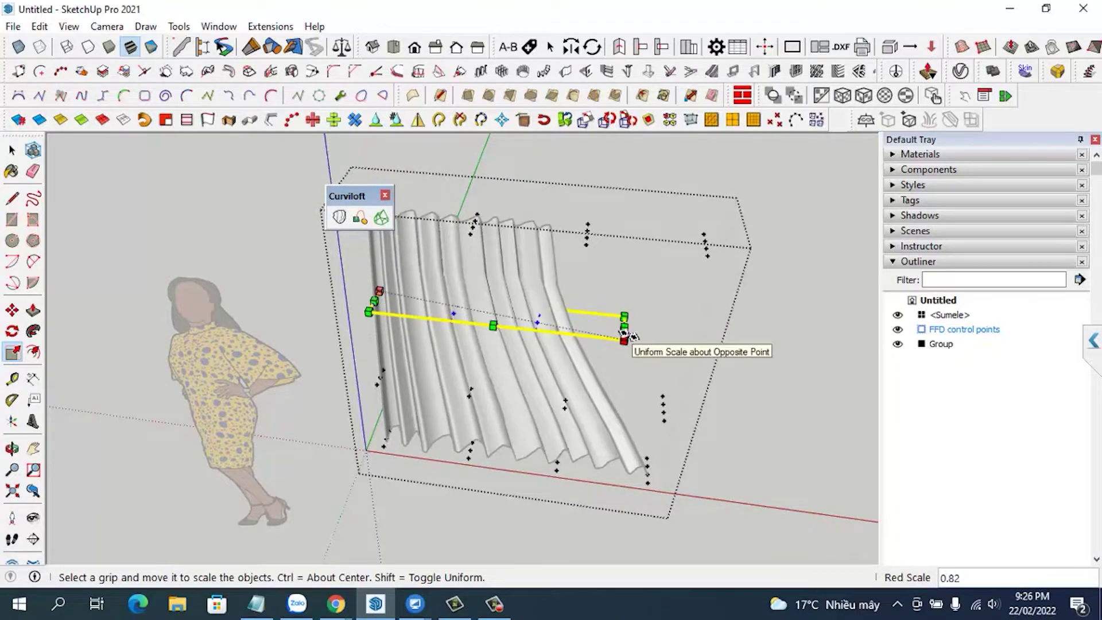
{"action": "left_click_drag", "start_coordinate": [624, 328], "coordinate": [598, 330]}
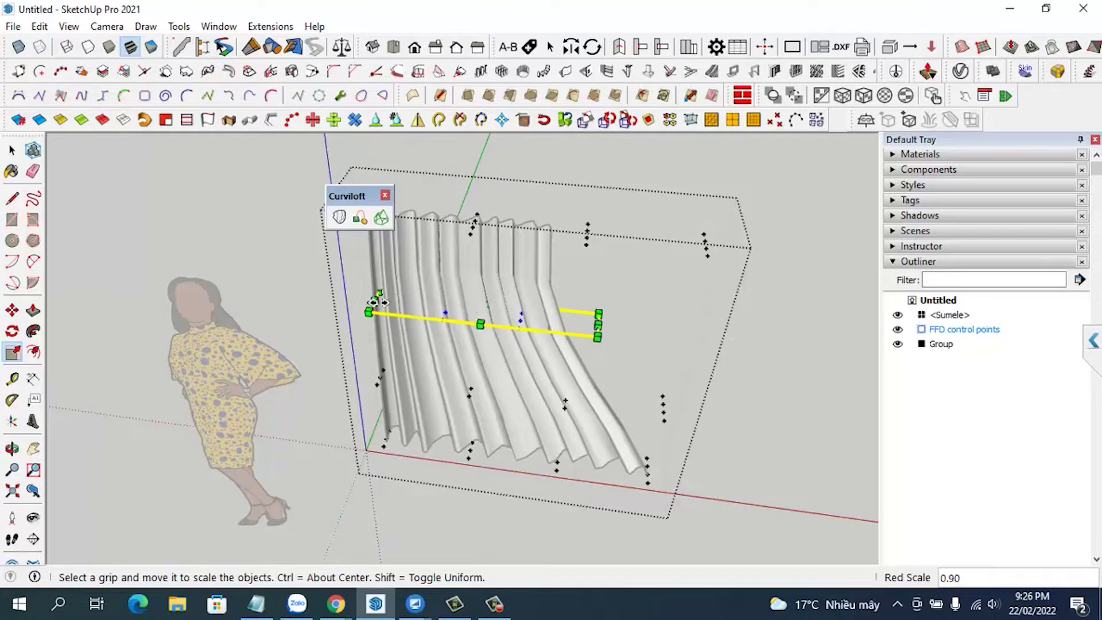
{"action": "left_click_drag", "start_coordinate": [369, 312], "coordinate": [408, 310]}
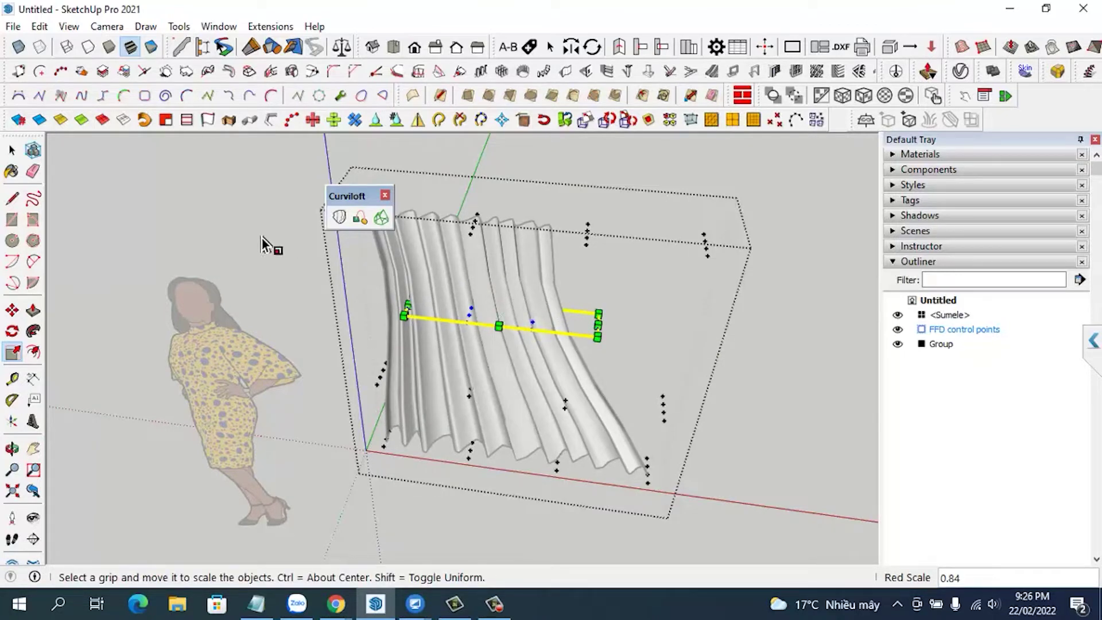
{"action": "left_click", "coordinate": [12, 151]}
{"action": "left_click", "coordinate": [12, 151]}
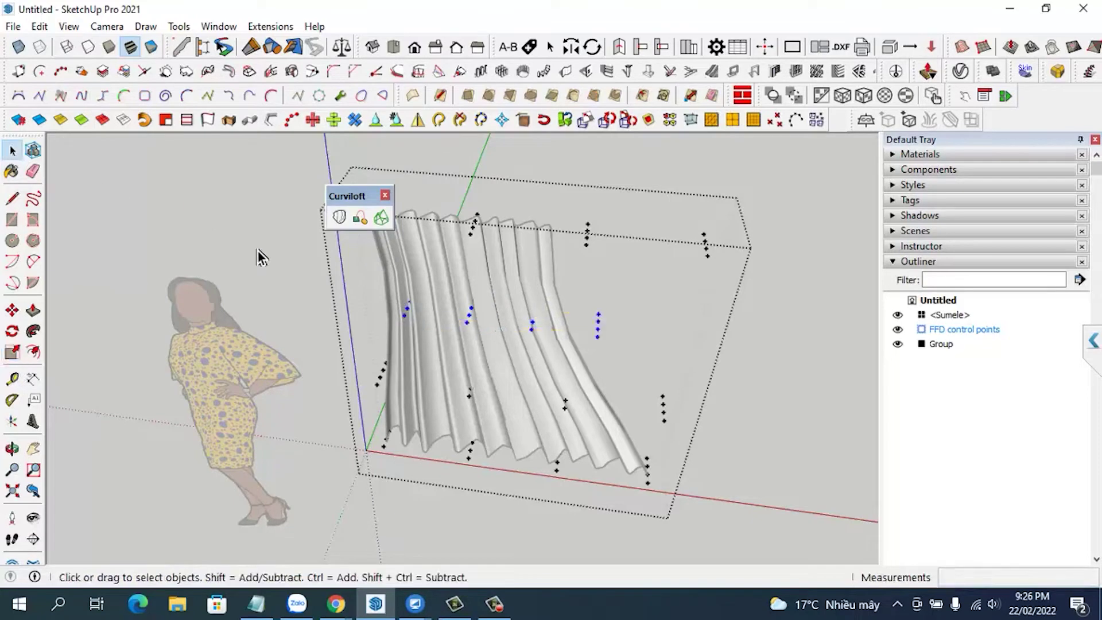
Step: Exit the control points group and delete the FFD cage, leaving the tapered curtain
{"action": "left_click", "coordinate": [294, 260]}
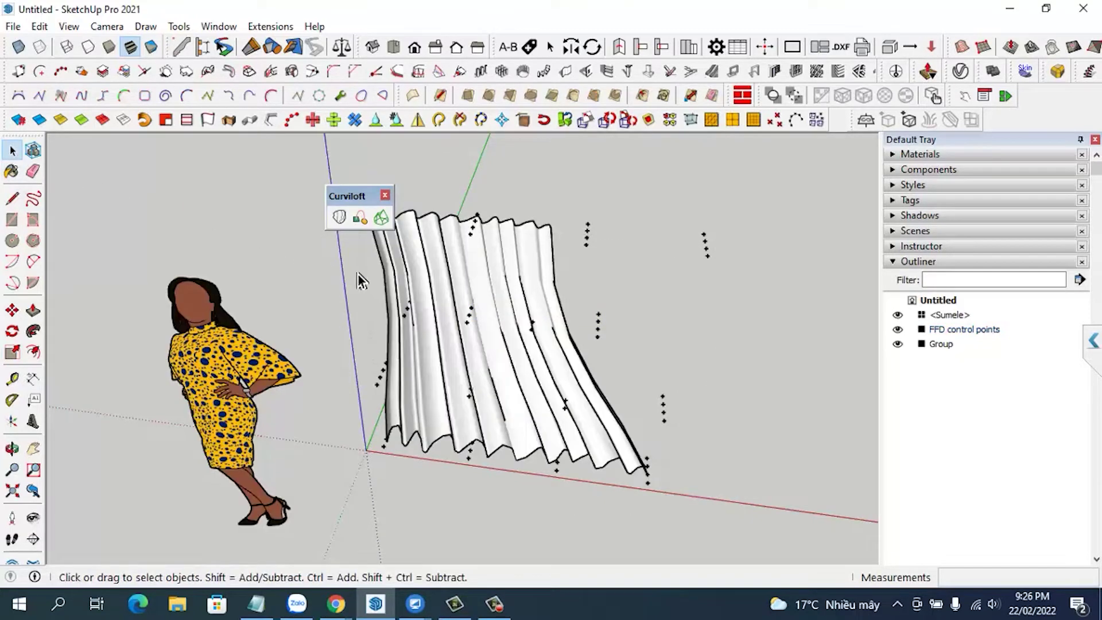
{"action": "left_click", "coordinate": [597, 324]}
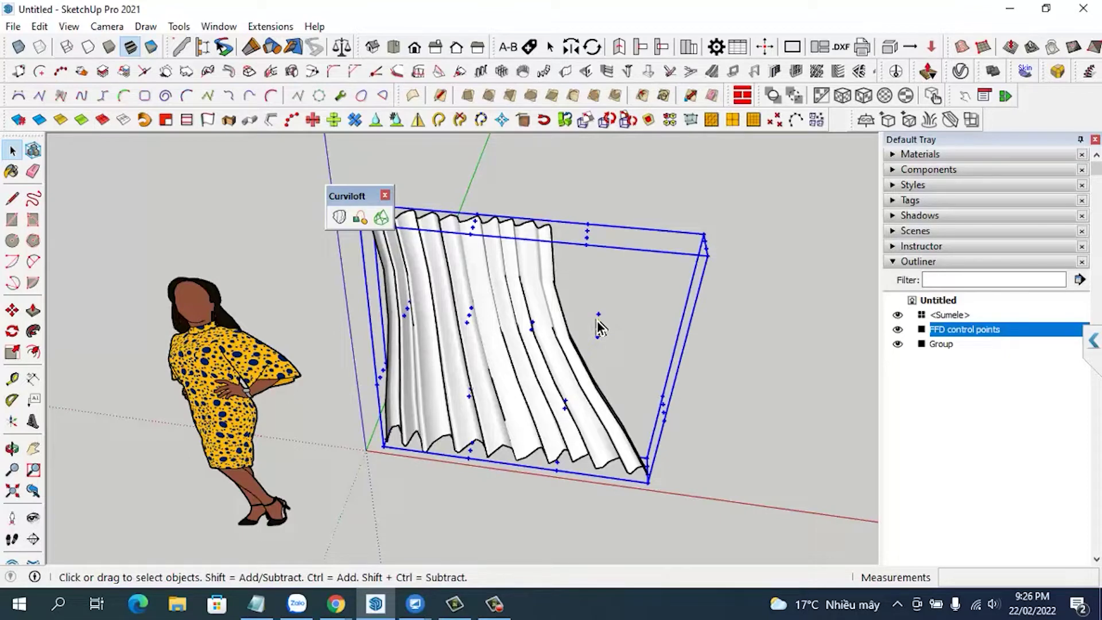
{"action": "middle_click_drag", "start_coordinate": [739, 374], "coordinate": [655, 261]}
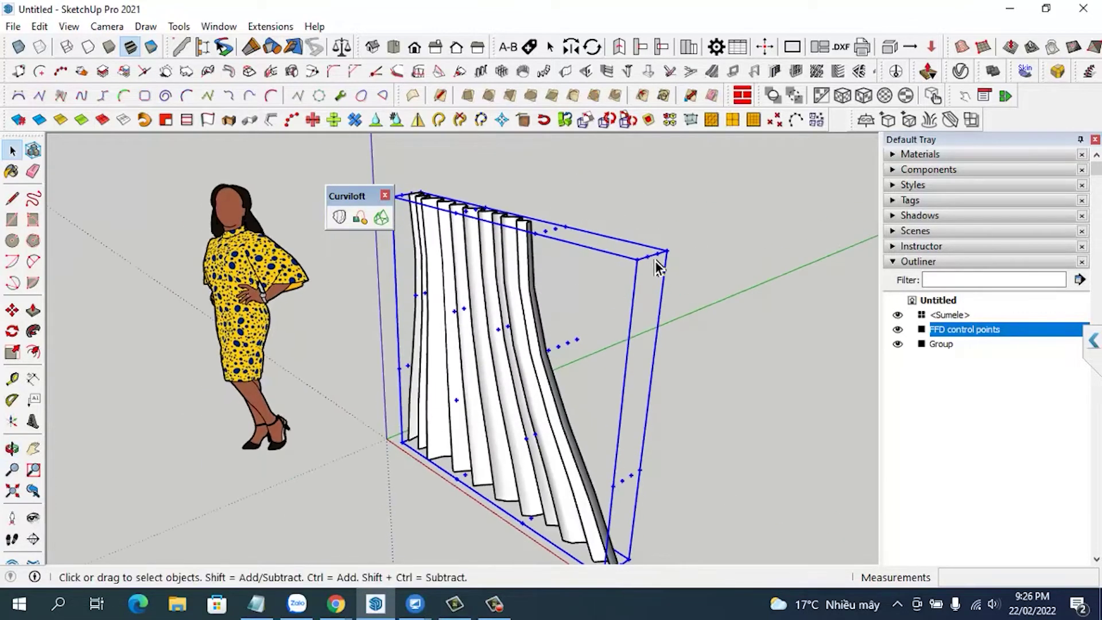
{"action": "left_click", "coordinate": [667, 277]}
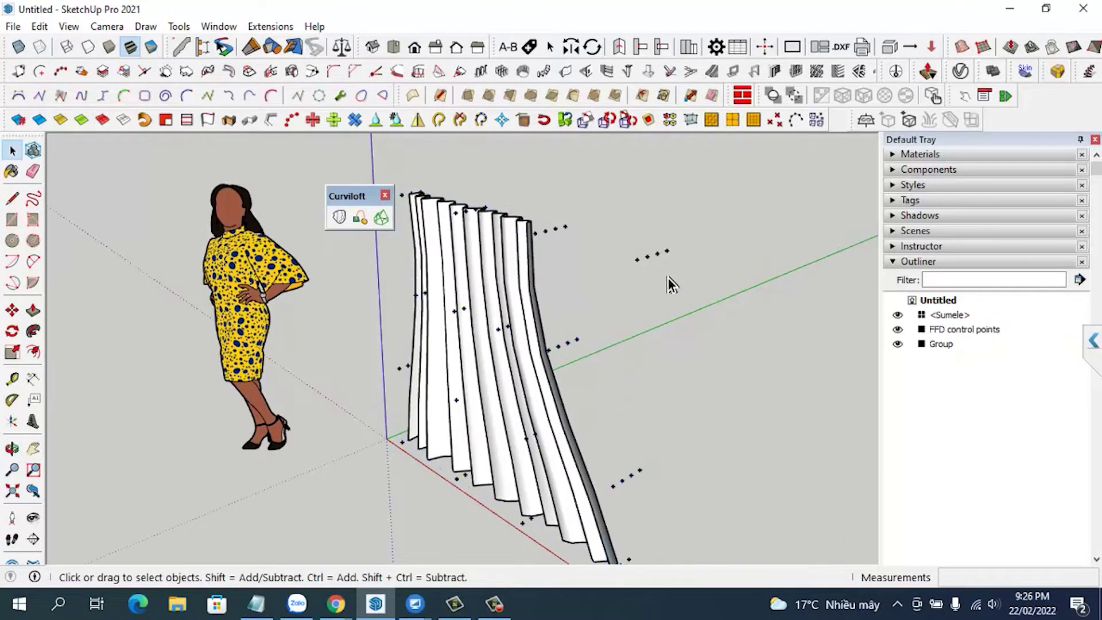
{"action": "left_click", "coordinate": [568, 343]}
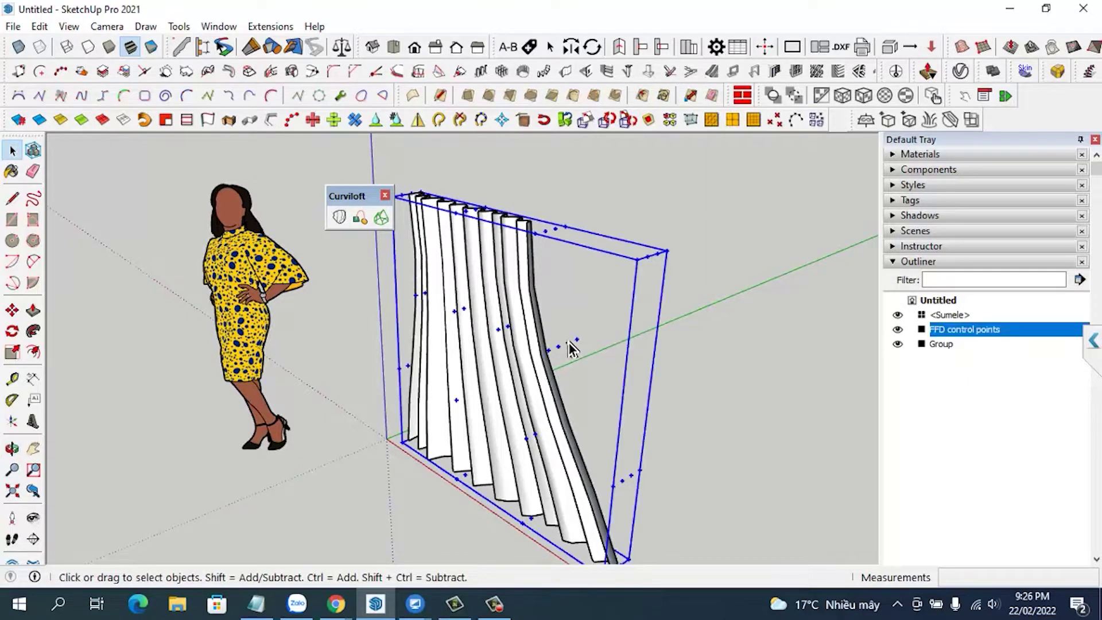
{"action": "key", "text": "Delete"}
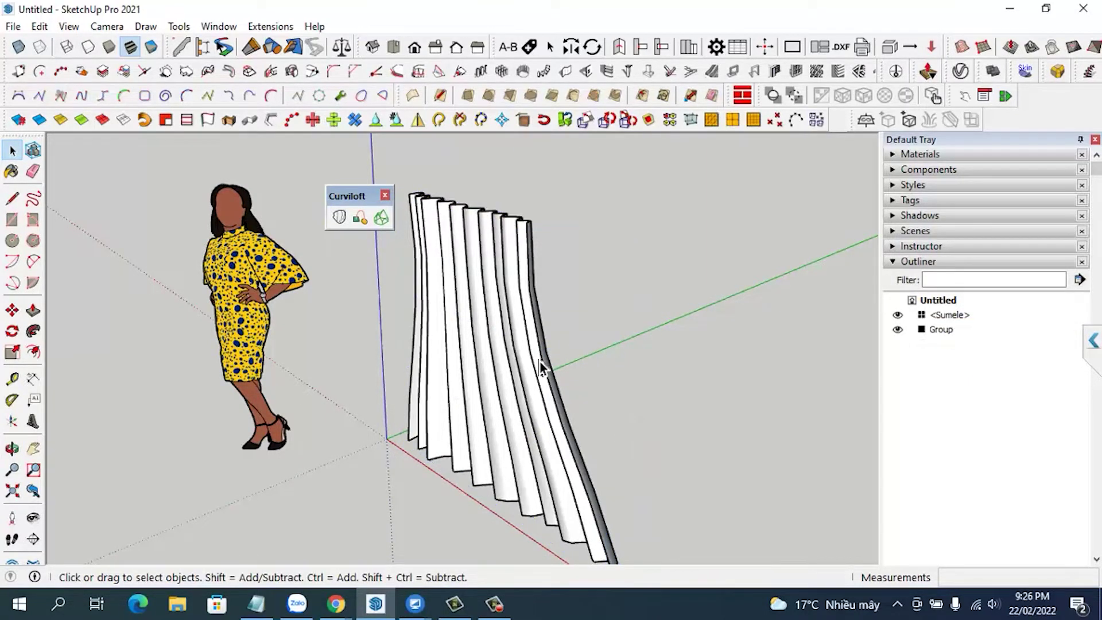
{"action": "mouse_move", "coordinate": [540, 361]}
{"action": "middle_mouse_down"}
{"action": "mouse_move", "coordinate": [762, 273]}
{"action": "mouse_move", "coordinate": [678, 305]}
{"action": "mouse_move", "coordinate": [727, 337]}
{"action": "mouse_move", "coordinate": [683, 408]}
{"action": "middle_mouse_up"}
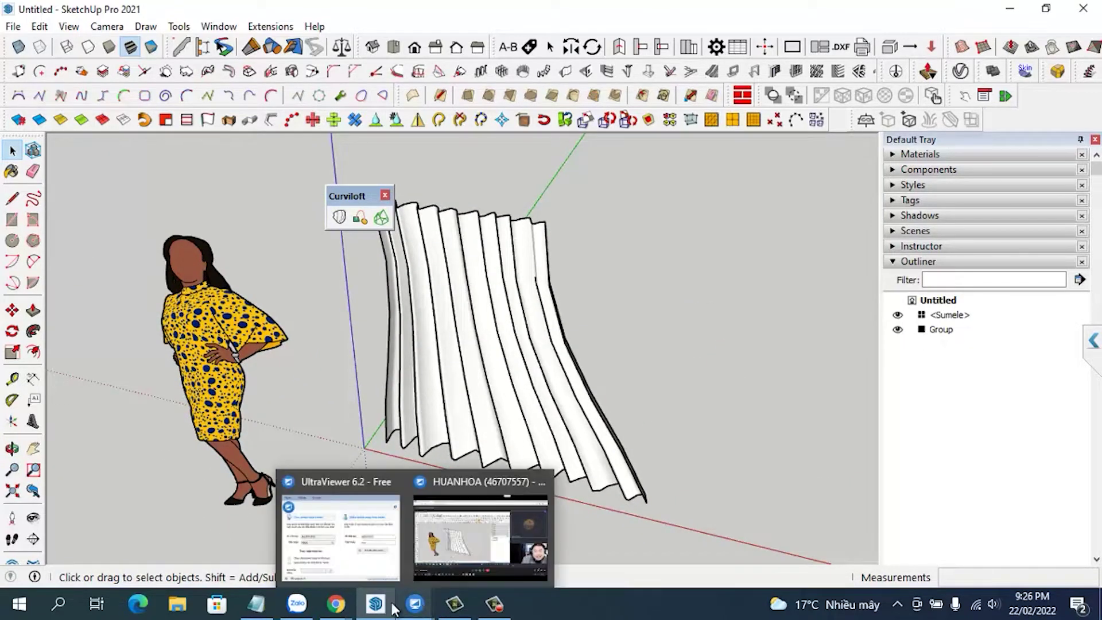
Step: Bring up Google Meet, then the UltraViewer remote SketchUp session window
{"action": "left_click", "coordinate": [336, 603]}
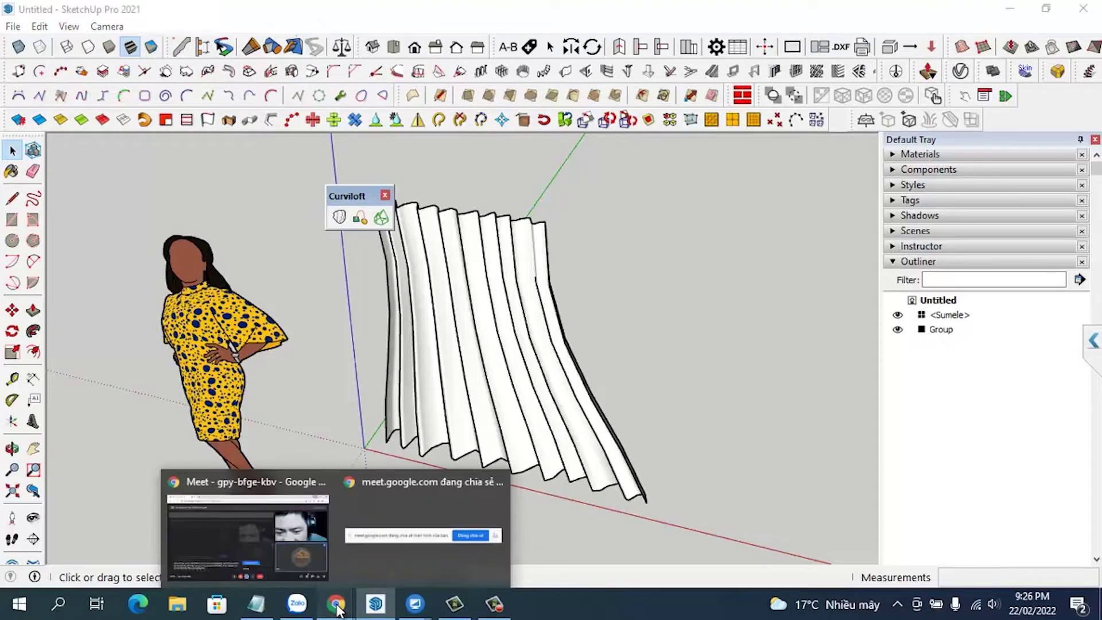
{"action": "left_click", "coordinate": [263, 546]}
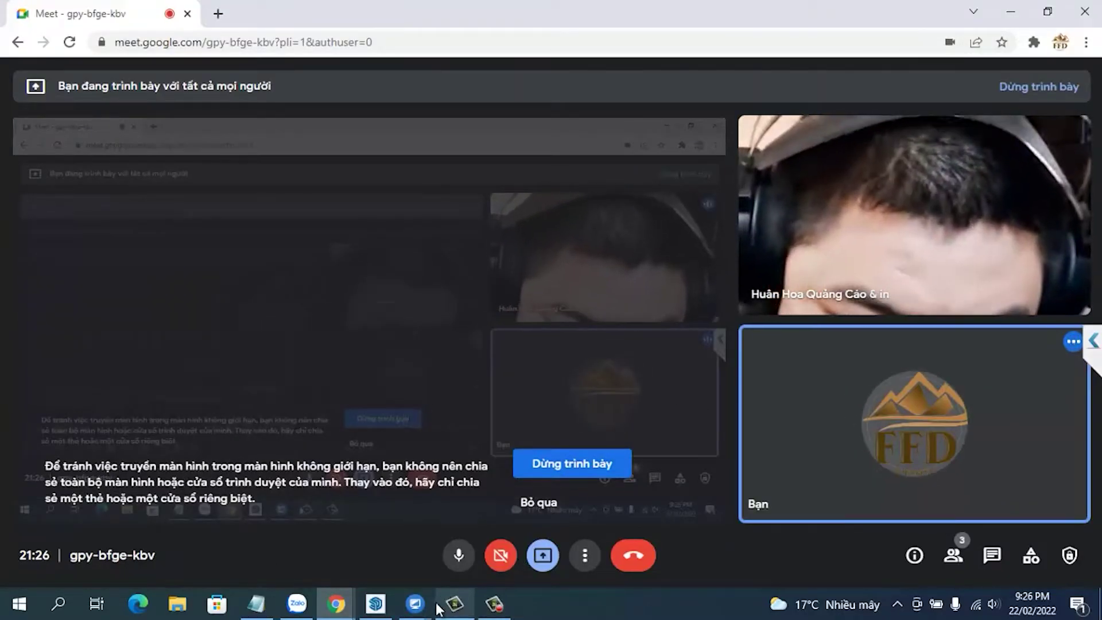
{"action": "left_click", "coordinate": [415, 603]}
{"action": "left_click", "coordinate": [502, 534]}
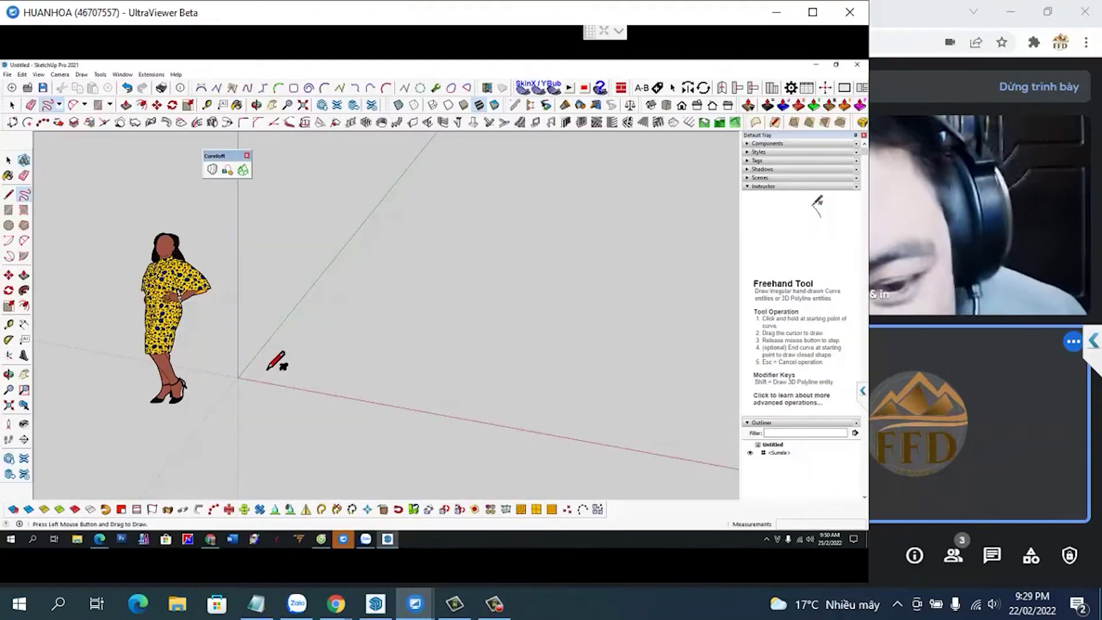
Step: Draw a wavy freehand curve and copy it straight up above the original
{"action": "left_click_drag", "start_coordinate": [285, 376], "coordinate": [450, 398]}
{"action": "key", "text": "space"}
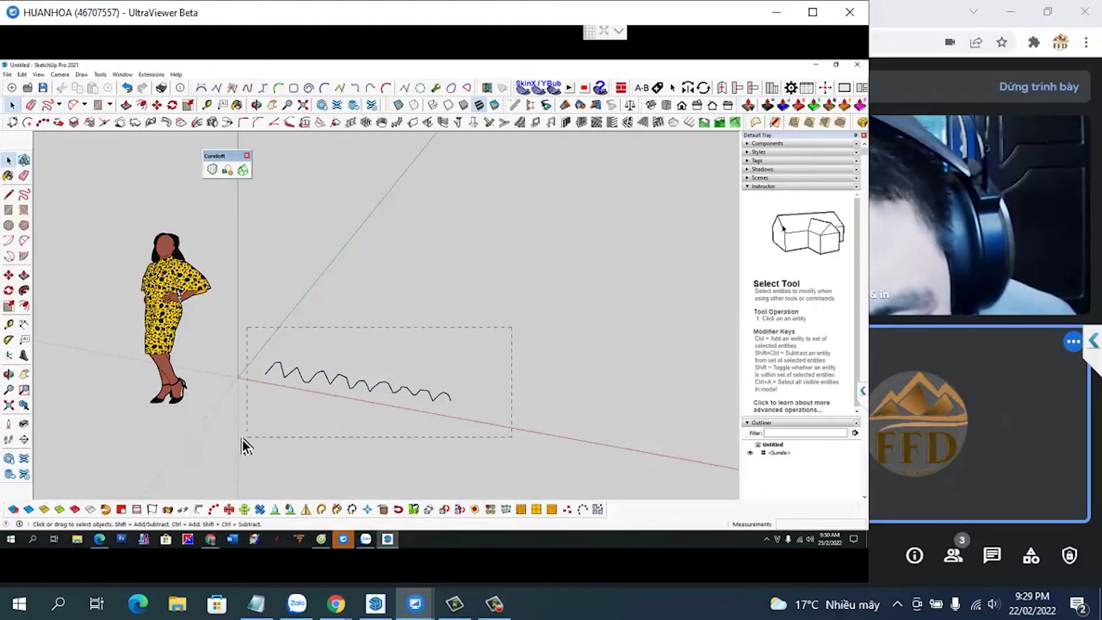
{"action": "left_click_drag", "start_coordinate": [242, 439], "coordinate": [243, 439]}
{"action": "key", "text": "m"}
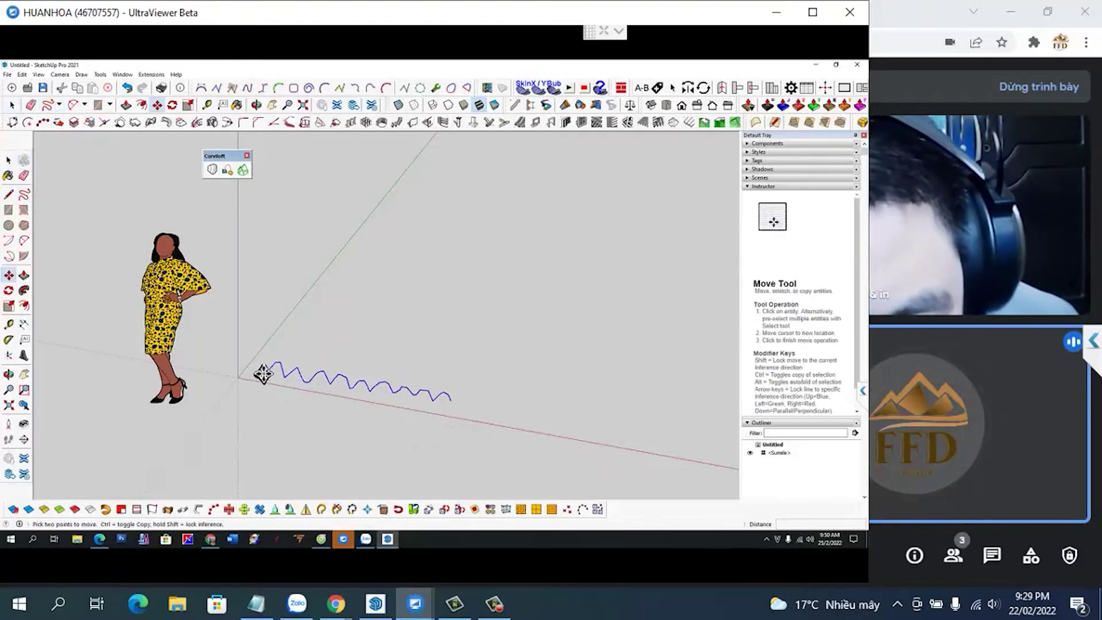
{"action": "left_click", "coordinate": [263, 374]}
{"action": "key", "text": "ctrl"}
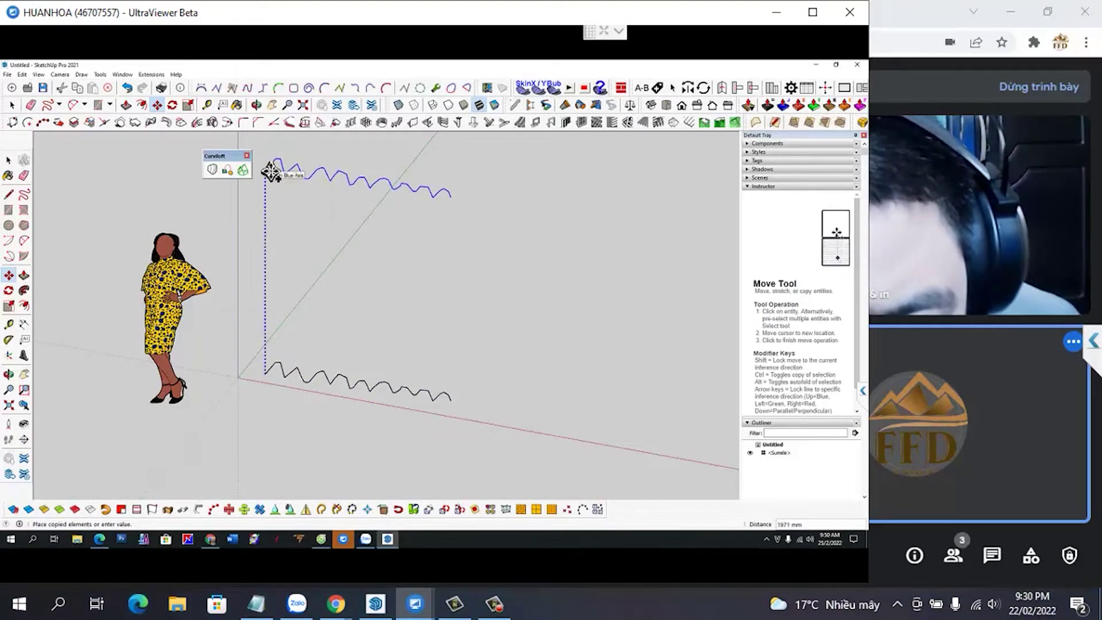
{"action": "left_click", "coordinate": [271, 170]}
{"action": "scroll", "coordinate": [358, 279], "scroll_direction": "down", "scroll_amount": 2}
{"action": "key", "text": "space"}
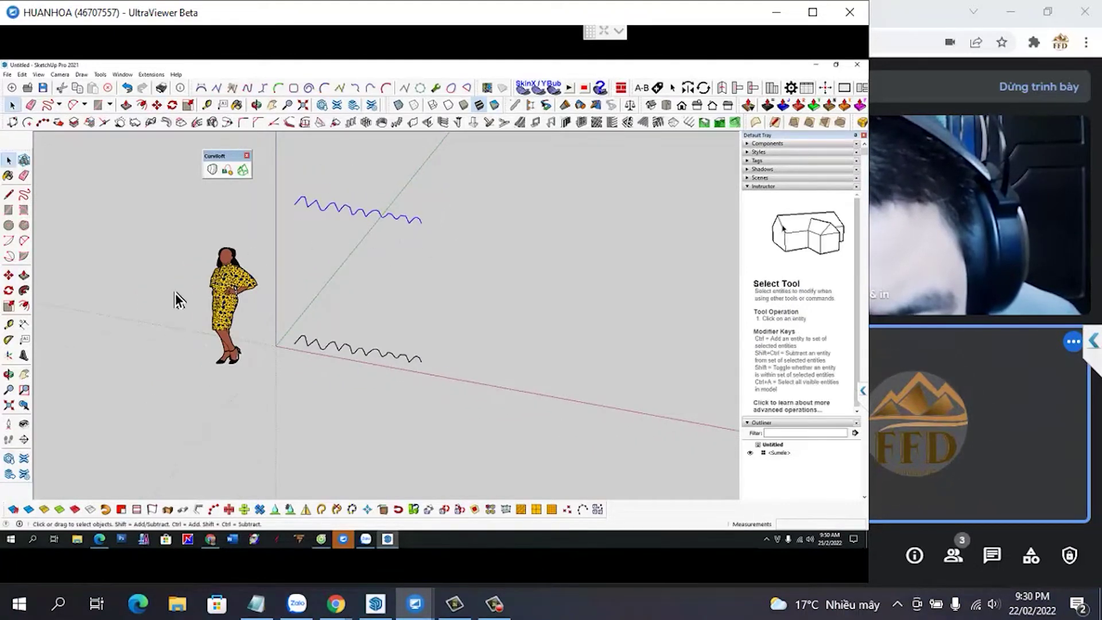
Step: Shorten the upper curve and preview Curviloft Loft by Spline between both curves
{"action": "left_click", "coordinate": [10, 308]}
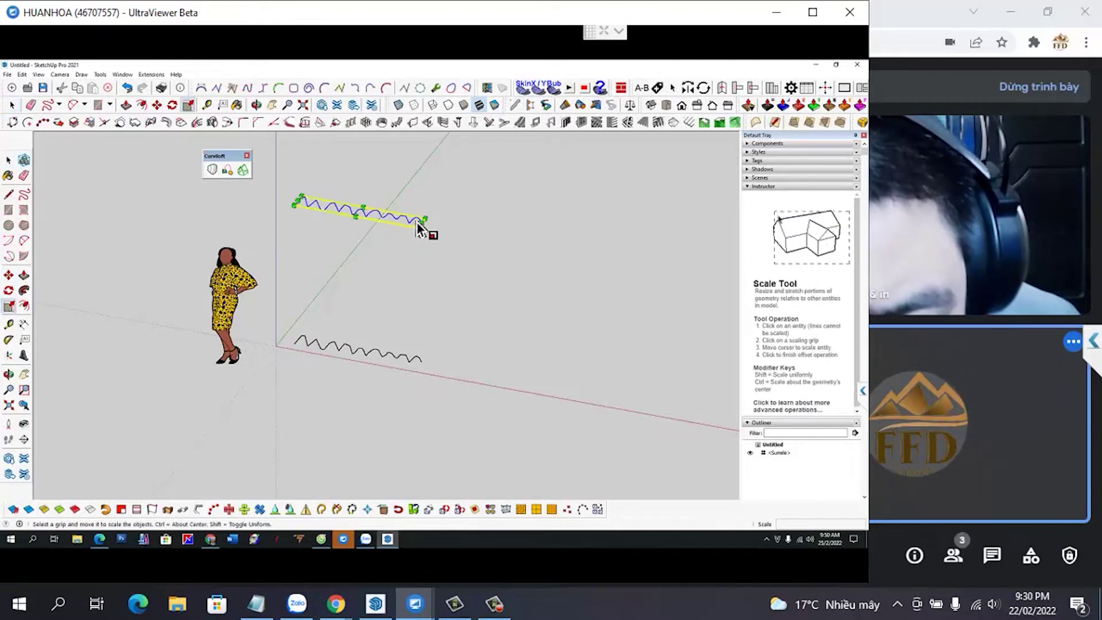
{"action": "left_click_drag", "start_coordinate": [423, 221], "coordinate": [399, 216]}
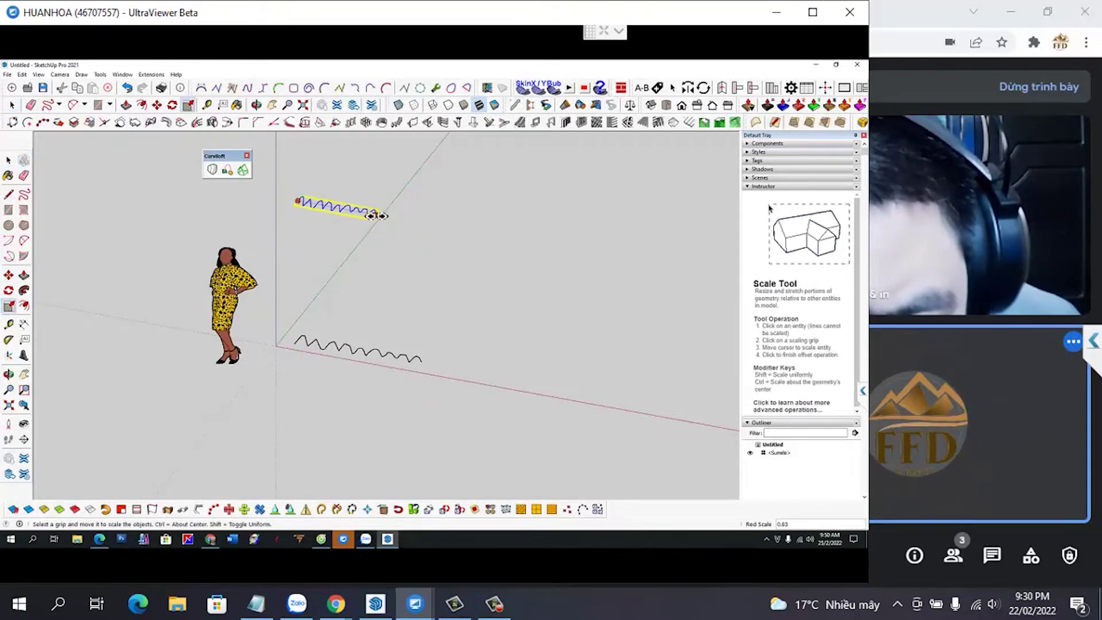
{"action": "left_click", "coordinate": [379, 216]}
{"action": "key", "text": "space"}
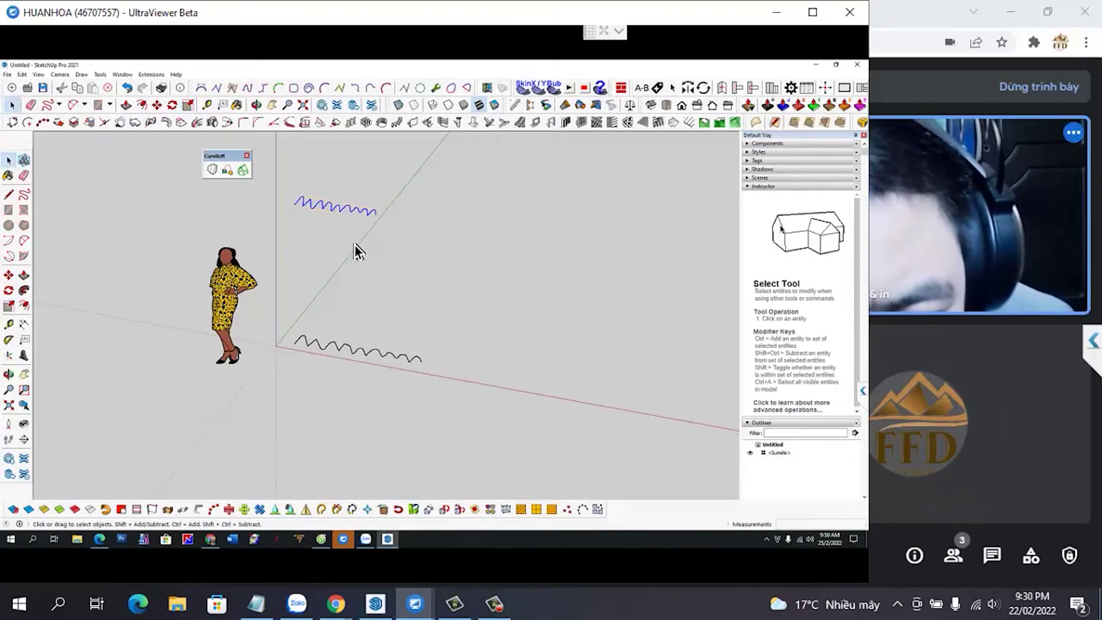
{"action": "left_click_drag", "start_coordinate": [279, 172], "coordinate": [467, 427]}
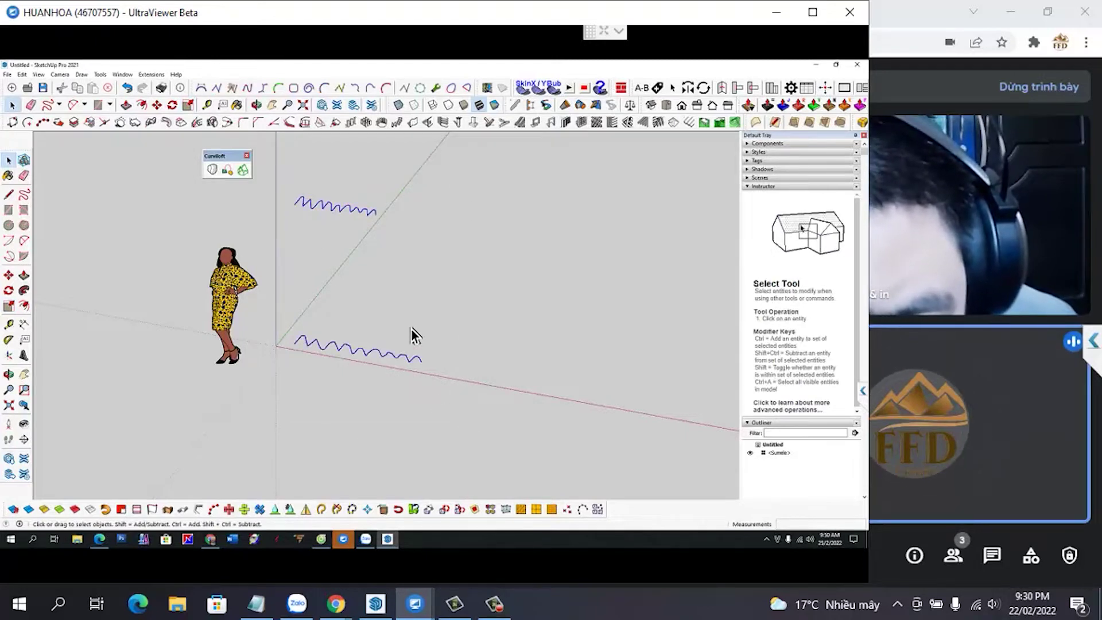
{"action": "left_click", "coordinate": [213, 170]}
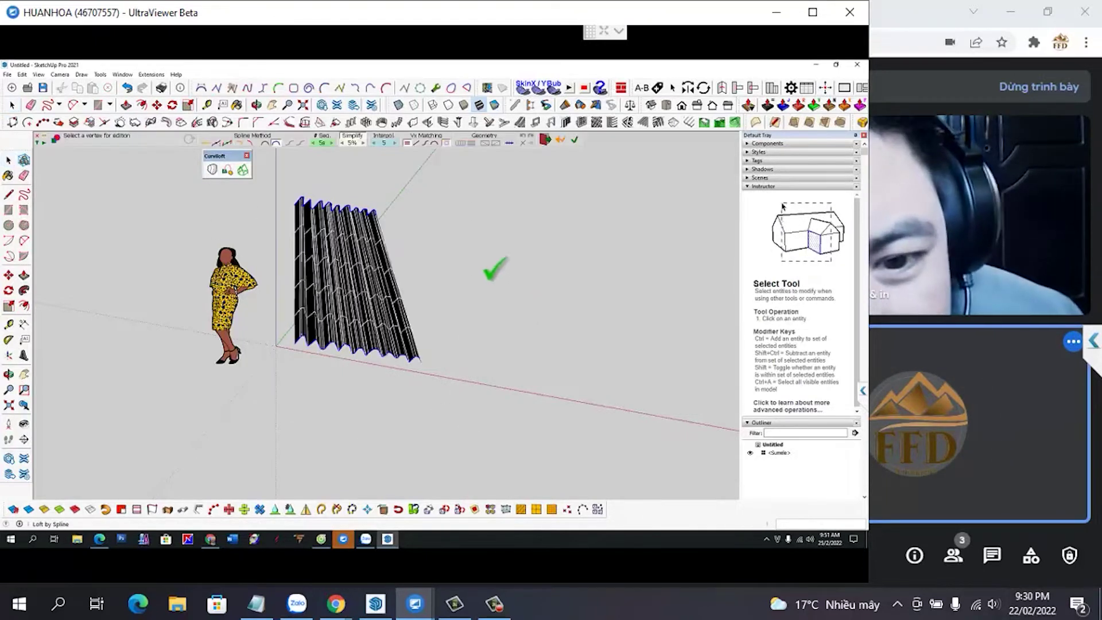
Step: Confirm the loft as a curtain group and give it a 4×4×4 NxN FFD cage
{"action": "left_click", "coordinate": [484, 249]}
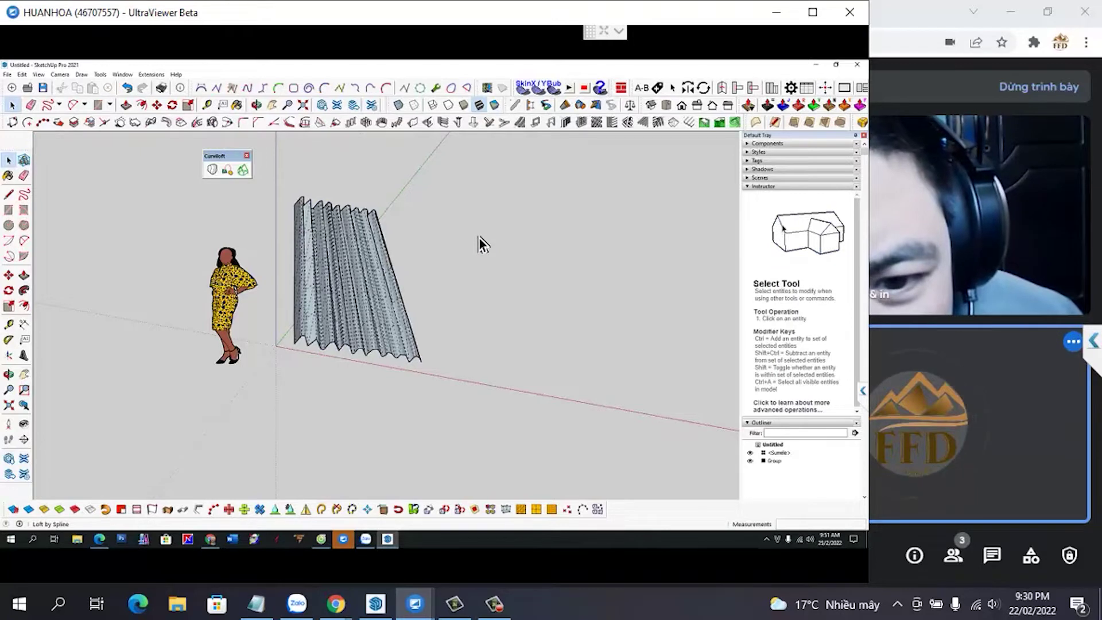
{"action": "left_click", "coordinate": [371, 262]}
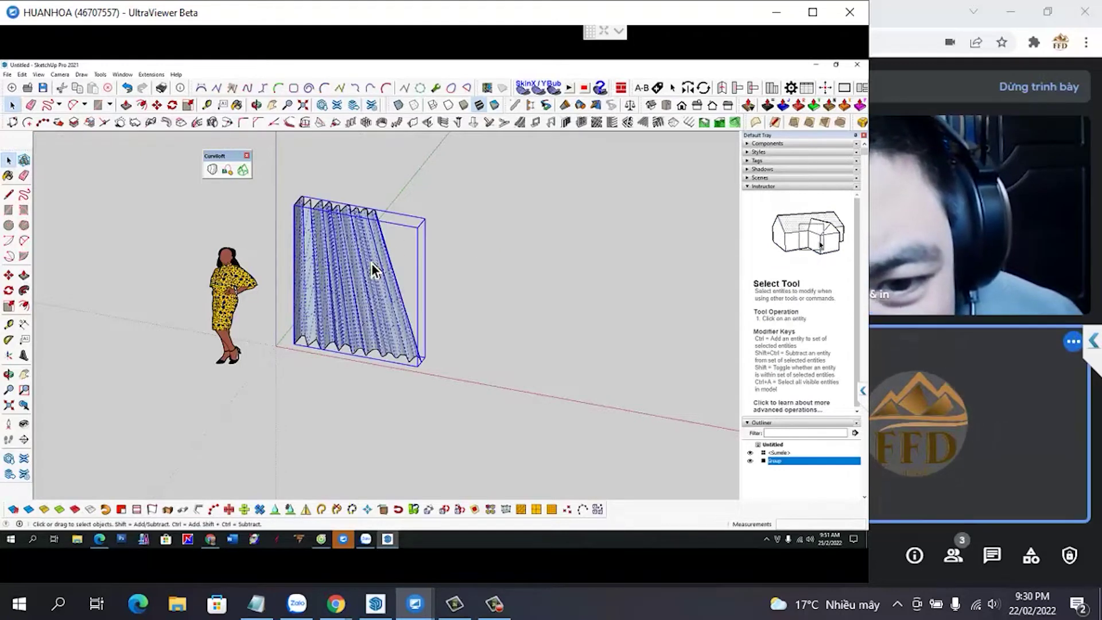
{"action": "right_click", "coordinate": [371, 262]}
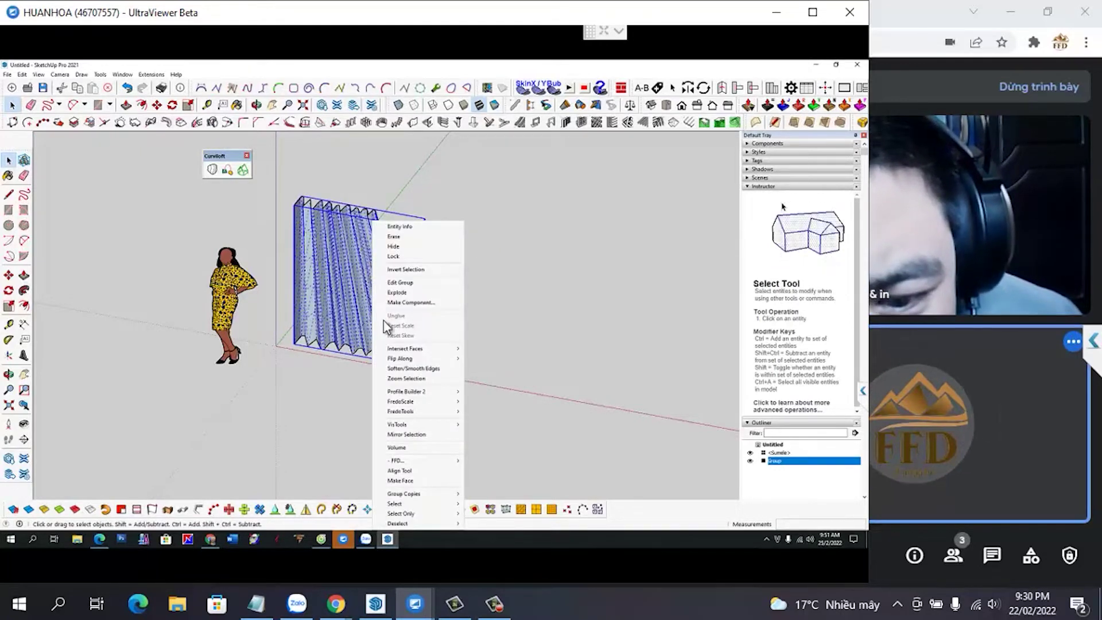
{"action": "mouse_move", "coordinate": [418, 460]}
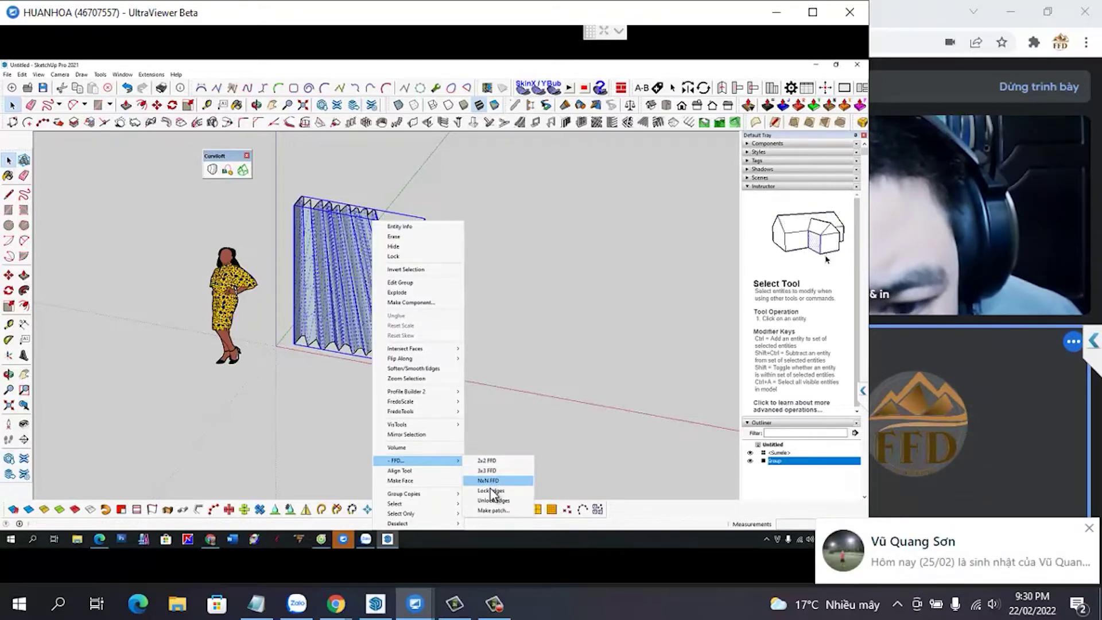
{"action": "left_click", "coordinate": [489, 481]}
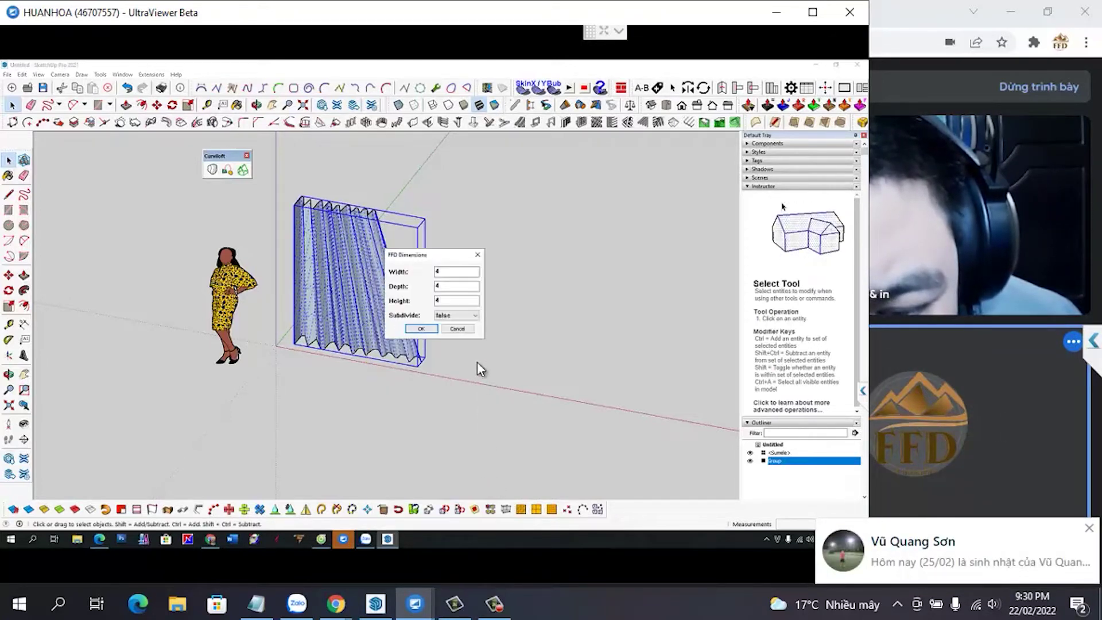
{"action": "left_click", "coordinate": [421, 328]}
{"action": "mouse_move", "coordinate": [411, 312]}
{"action": "middle_mouse_down"}
{"action": "mouse_move", "coordinate": [563, 341]}
{"action": "mouse_move", "coordinate": [422, 264]}
{"action": "middle_mouse_up"}
{"action": "scroll", "coordinate": [422, 264], "scroll_direction": "up", "scroll_amount": 2}
{"action": "scroll", "coordinate": [422, 264], "scroll_direction": "up", "scroll_amount": 2}
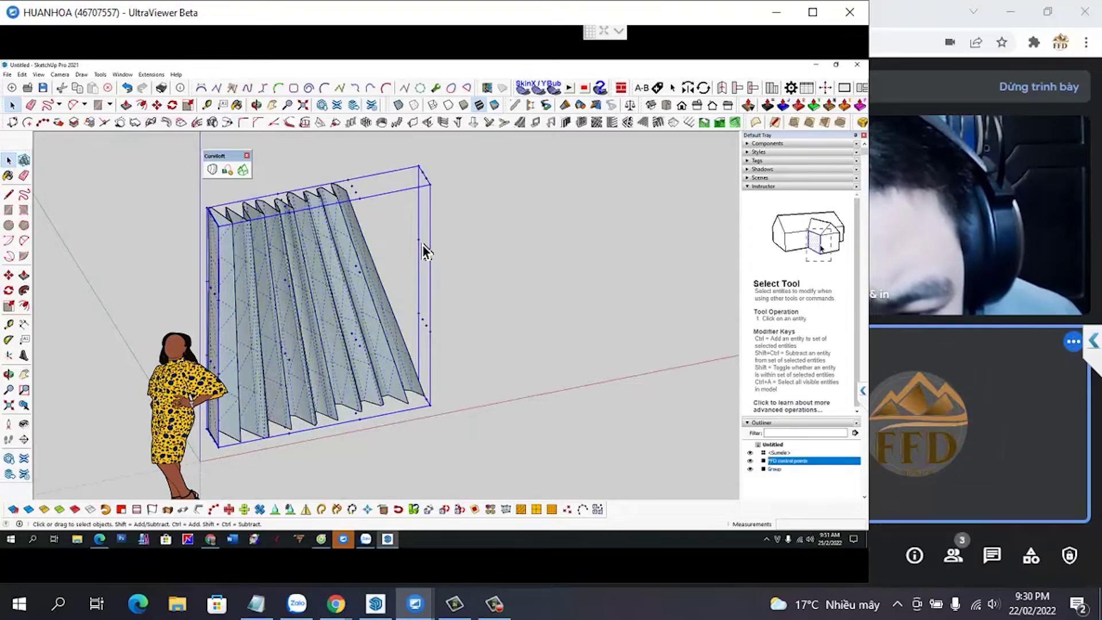
Step: Inside the FFD group, scale the middle row of control points inward twice
{"action": "double_click", "coordinate": [422, 244]}
{"action": "mouse_move", "coordinate": [494, 326]}
{"action": "middle_mouse_down"}
{"action": "mouse_move", "coordinate": [278, 312]}
{"action": "mouse_move", "coordinate": [253, 298]}
{"action": "mouse_move", "coordinate": [347, 274]}
{"action": "mouse_move", "coordinate": [415, 233]}
{"action": "mouse_move", "coordinate": [228, 204]}
{"action": "middle_mouse_up"}
{"action": "mouse_move", "coordinate": [216, 193]}
{"action": "left_mouse_down"}
{"action": "mouse_move", "coordinate": [342, 239]}
{"action": "mouse_move", "coordinate": [563, 281]}
{"action": "left_mouse_up"}
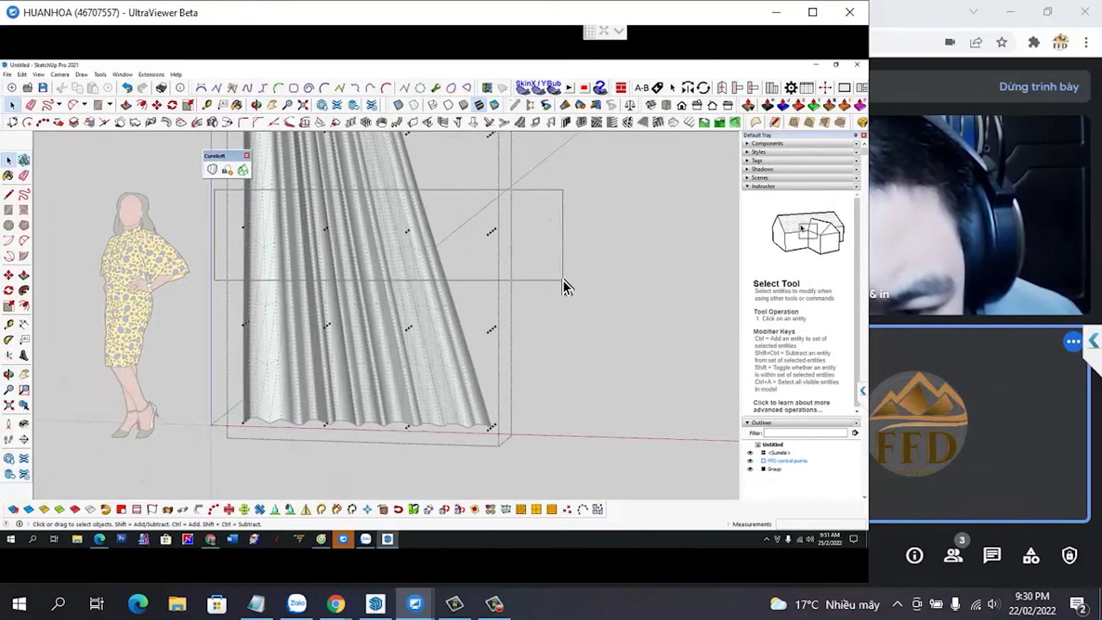
{"action": "left_click", "coordinate": [9, 306]}
{"action": "mouse_move", "coordinate": [521, 369]}
{"action": "middle_mouse_down"}
{"action": "mouse_move", "coordinate": [527, 388]}
{"action": "mouse_move", "coordinate": [511, 295]}
{"action": "middle_mouse_up"}
{"action": "left_click", "coordinate": [497, 248]}
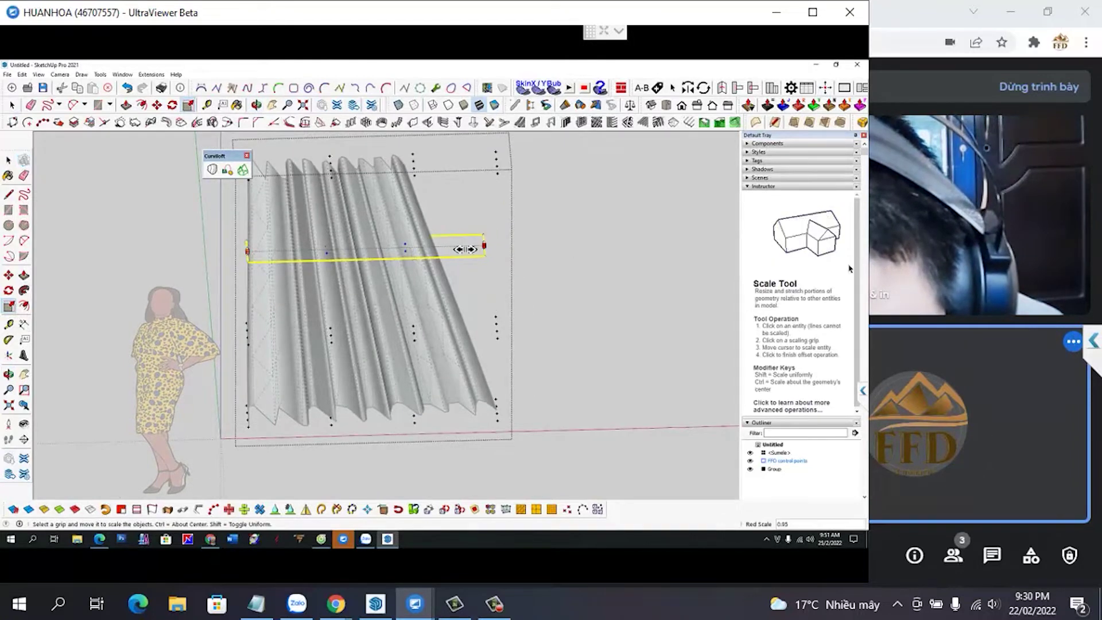
{"action": "left_click", "coordinate": [445, 249]}
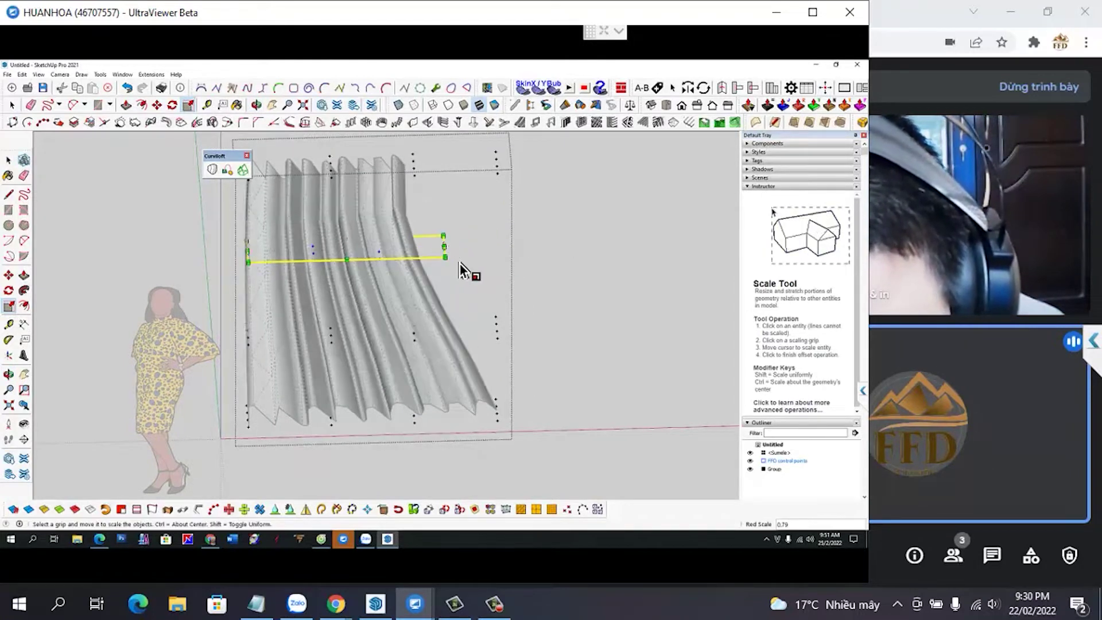
{"action": "left_click", "coordinate": [444, 246]}
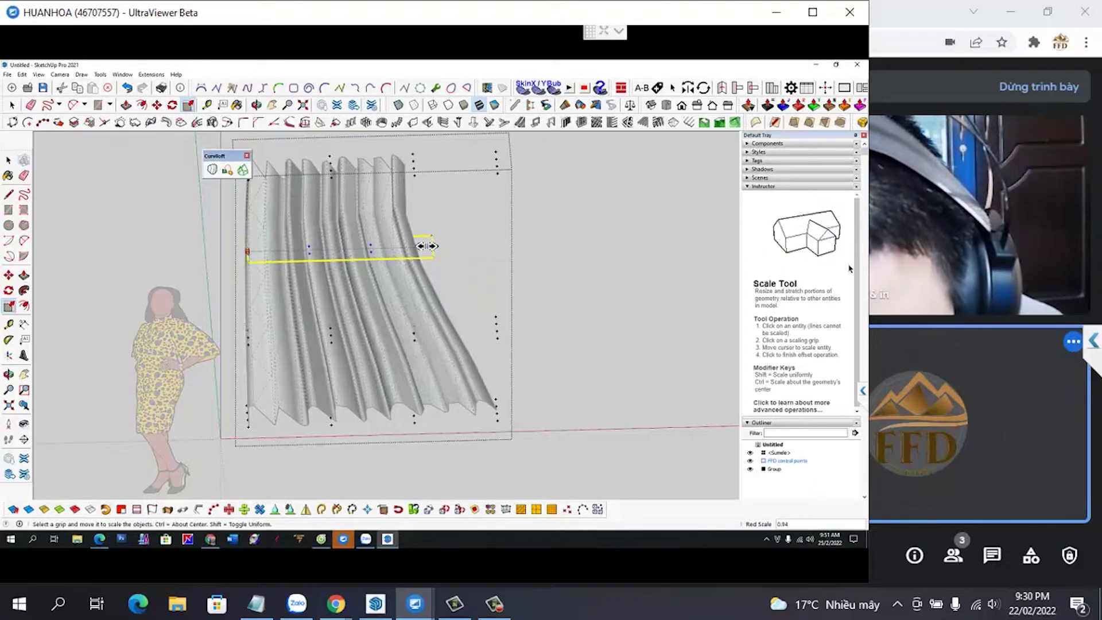
{"action": "left_click", "coordinate": [425, 246]}
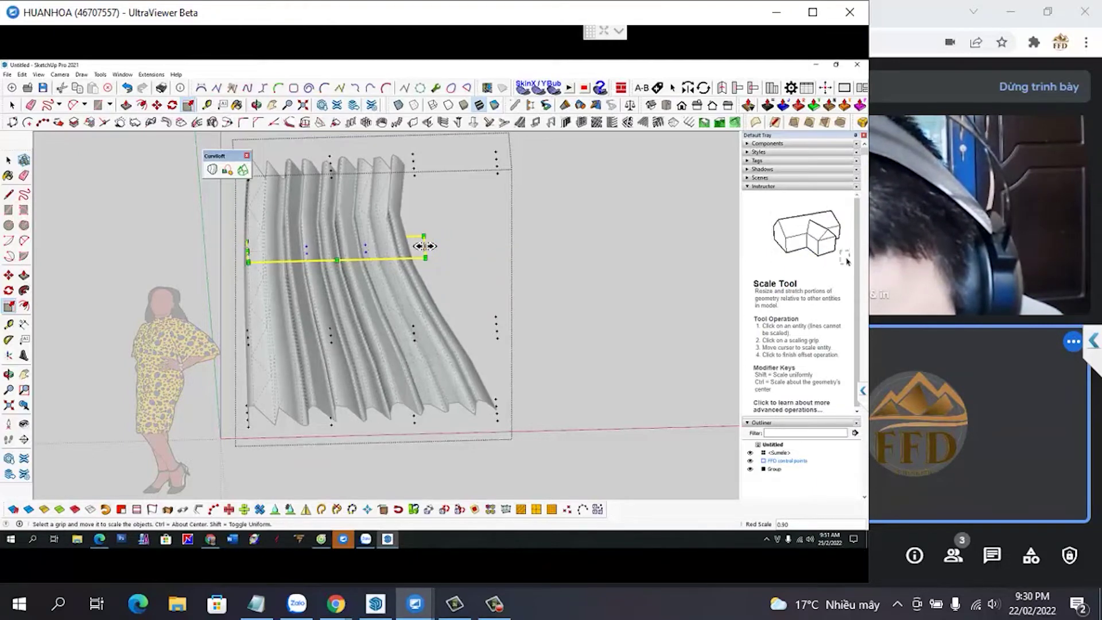
Step: Exit the FFD group and delete the control-point cage
{"action": "left_click", "coordinate": [8, 161]}
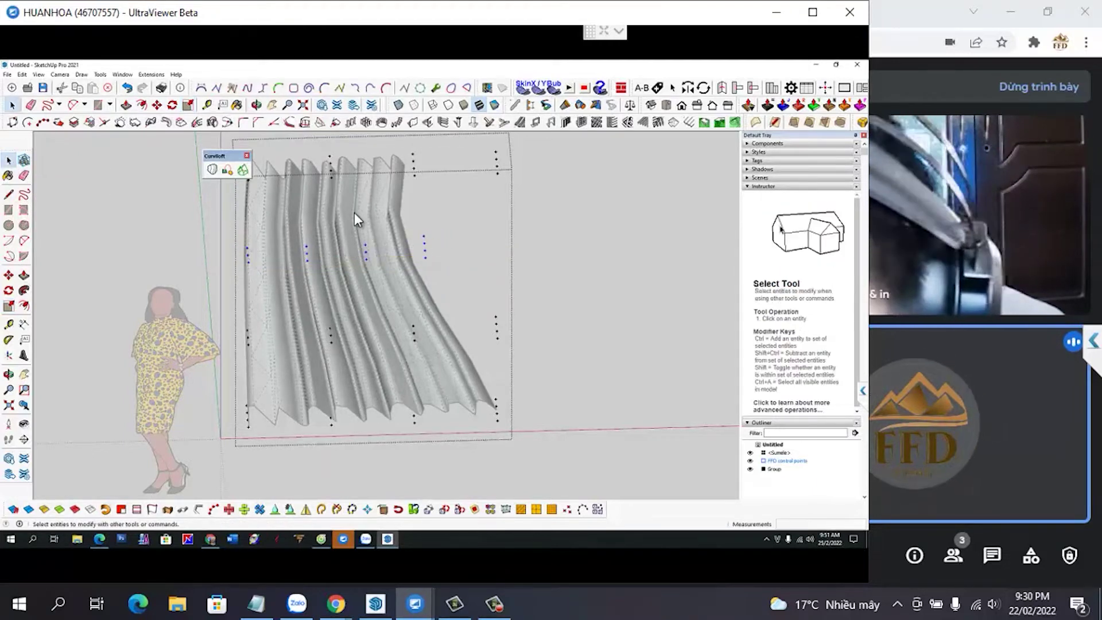
{"action": "left_click", "coordinate": [591, 254]}
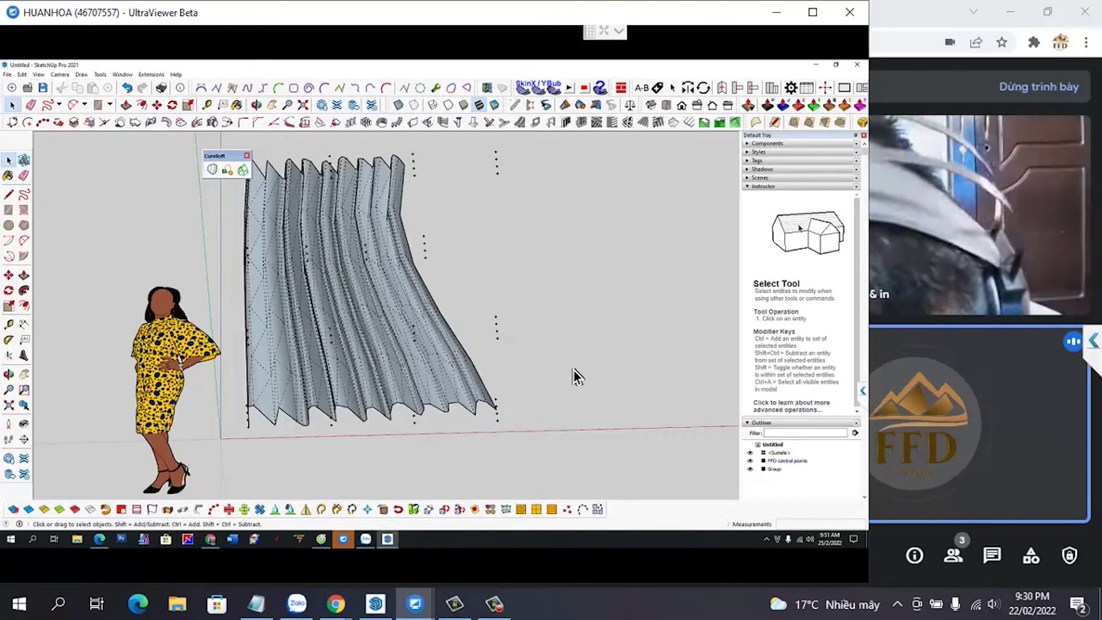
{"action": "left_click", "coordinate": [497, 167]}
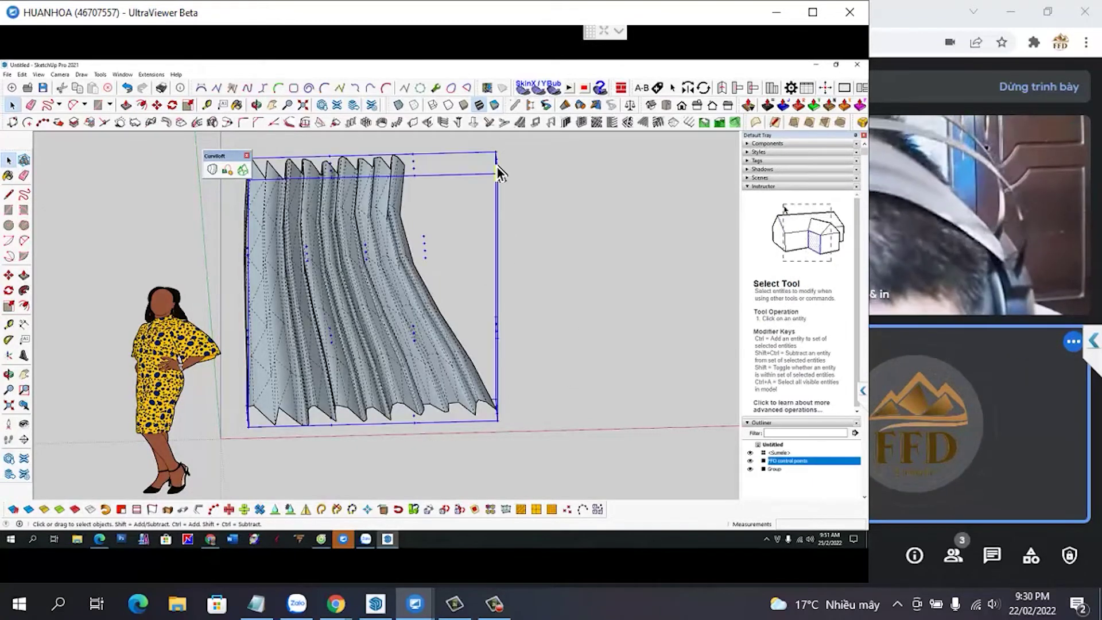
{"action": "key", "text": "Delete"}
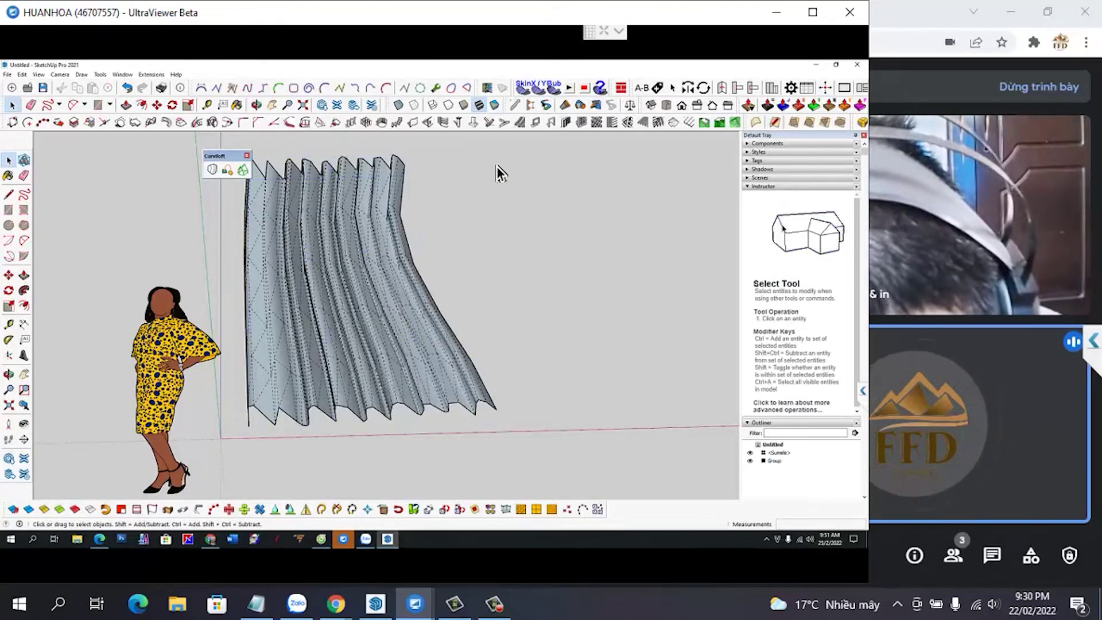
Step: Undo the curtain's flared deformation and delete the curtain group
{"action": "scroll", "coordinate": [309, 466], "scroll_direction": "down", "scroll_amount": 3}
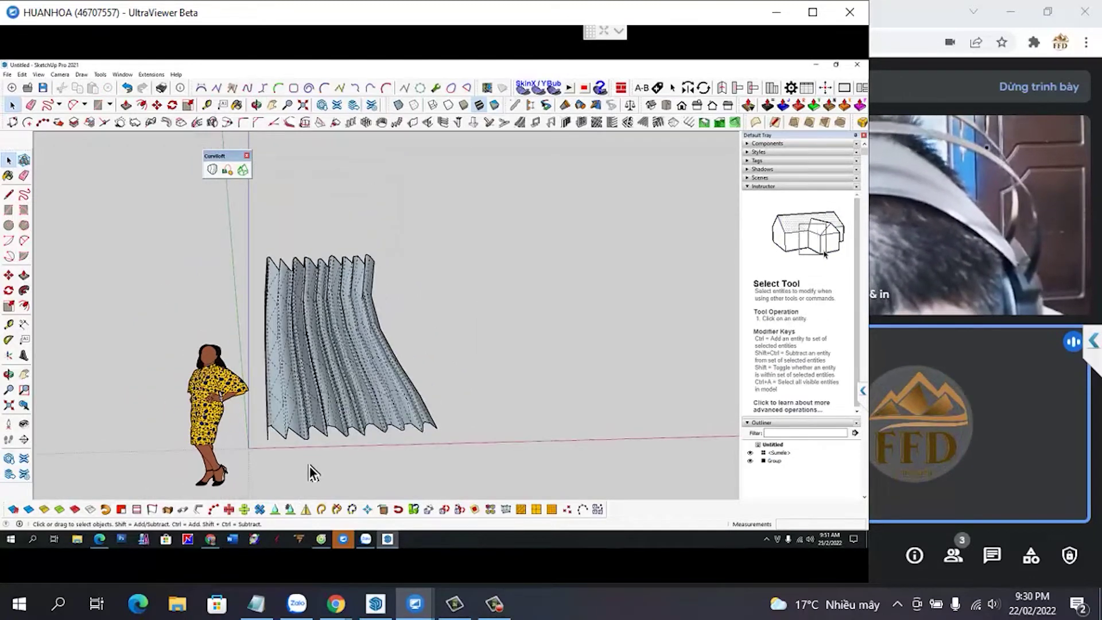
{"action": "key", "text": "ctrl+z"}
{"action": "key", "text": "ctrl+z"}
{"action": "key", "text": "ctrl+z"}
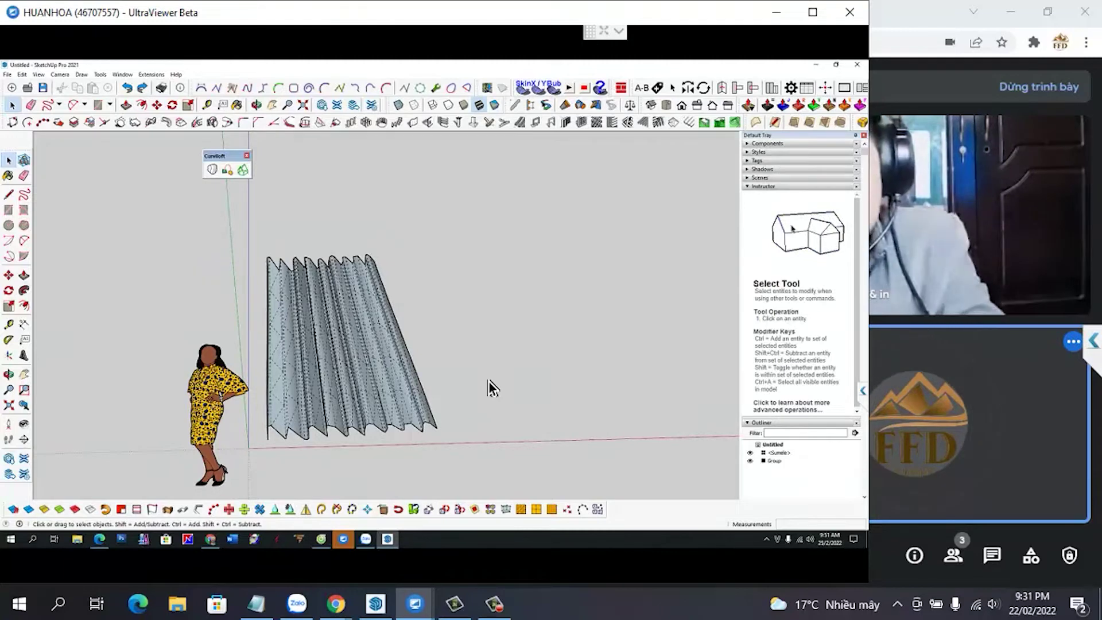
{"action": "scroll", "coordinate": [487, 380], "scroll_direction": "down", "scroll_amount": 2}
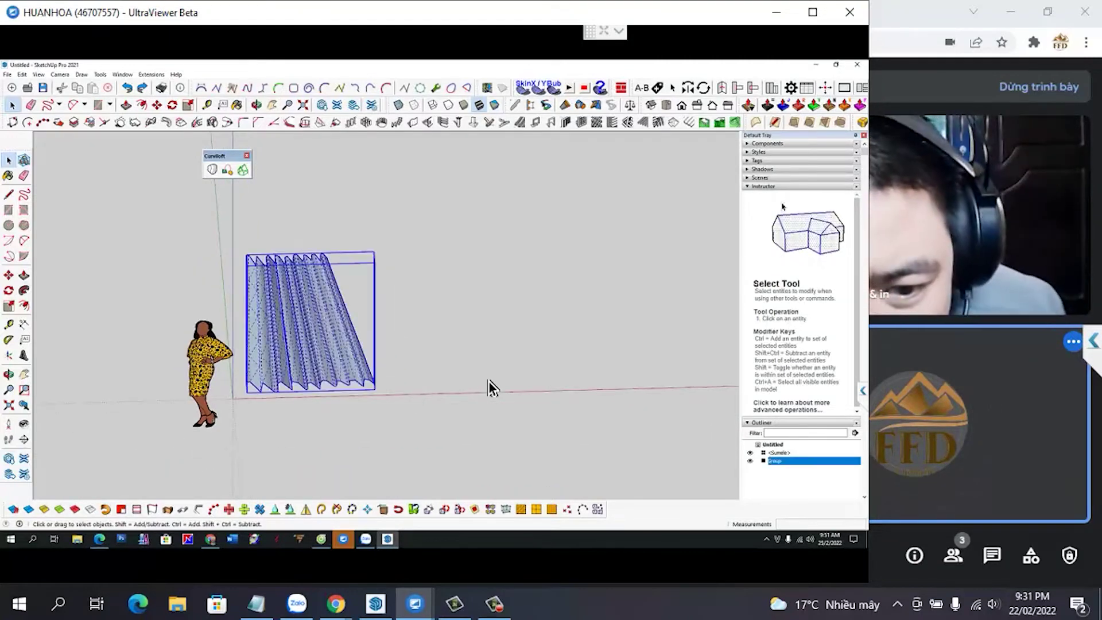
{"action": "key", "text": "Delete"}
{"action": "middle_click_drag", "start_coordinate": [487, 381], "coordinate": [487, 380]}
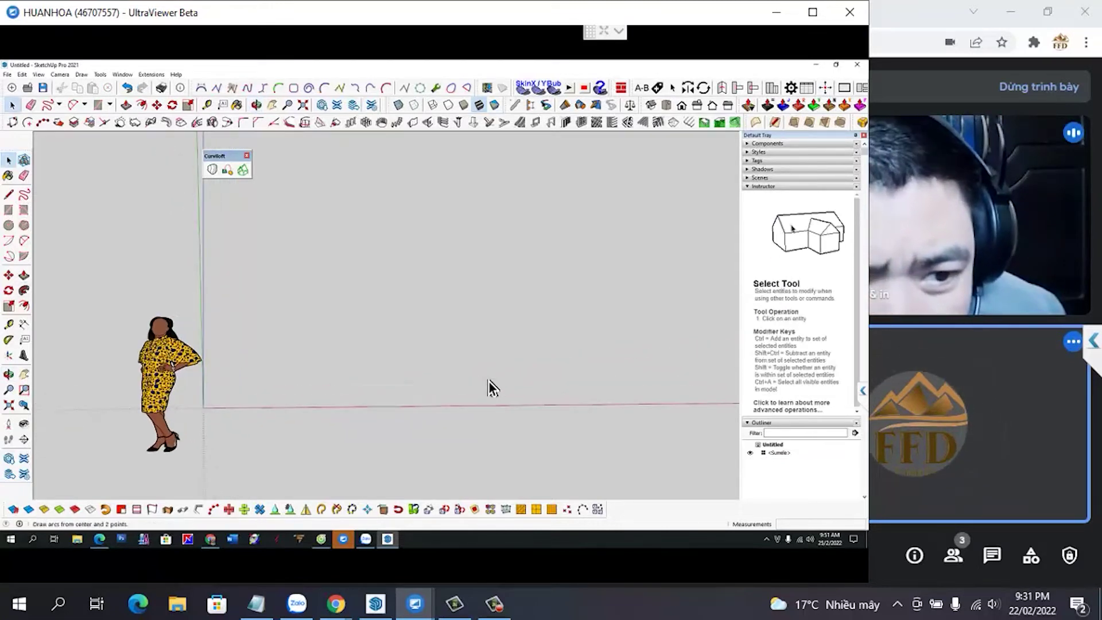
Step: Draw a small 114 mm-radius circle on the ground beside the figure
{"action": "left_click", "coordinate": [9, 225]}
{"action": "scroll", "coordinate": [263, 336], "scroll_direction": "up", "scroll_amount": 1}
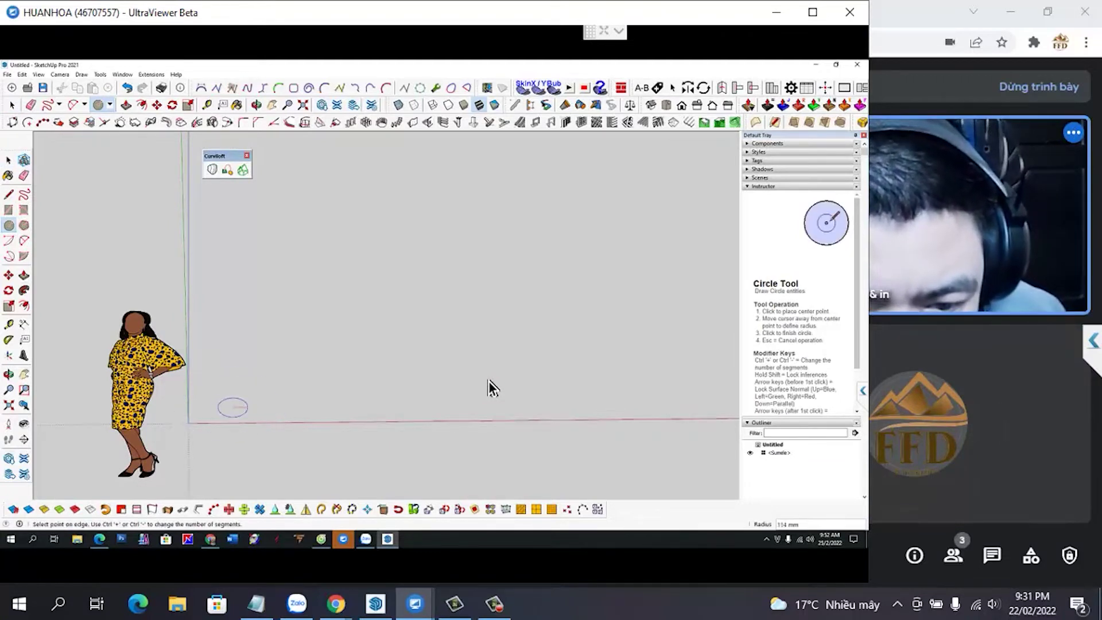
{"action": "left_click", "coordinate": [247, 407]}
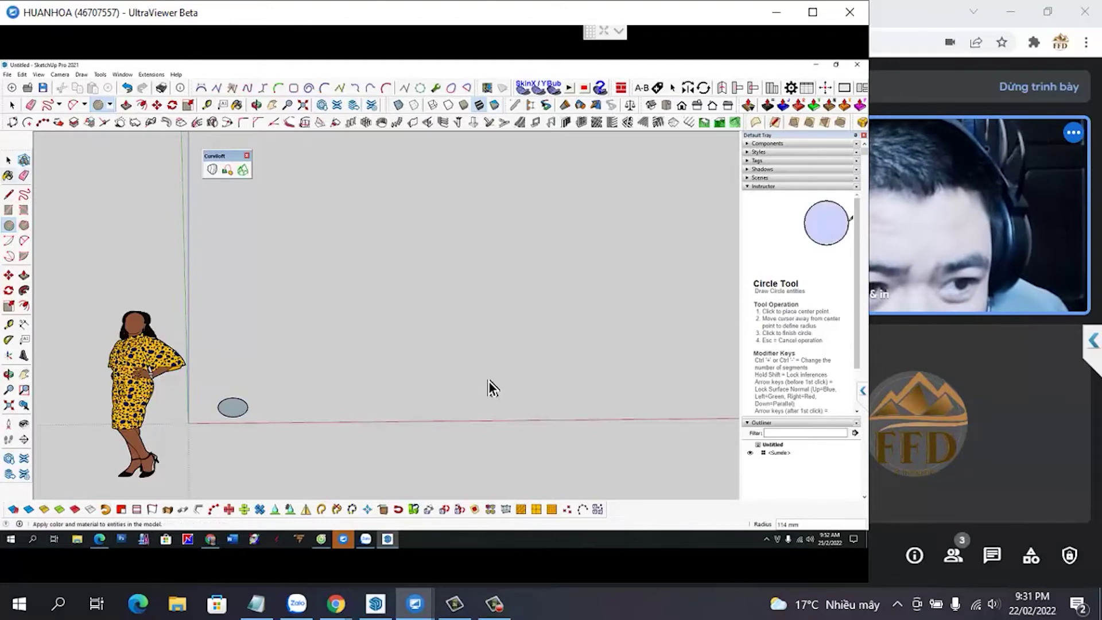
Step: Copy the circle to its right end and array it 8x into a row of nine
{"action": "key", "text": "space"}
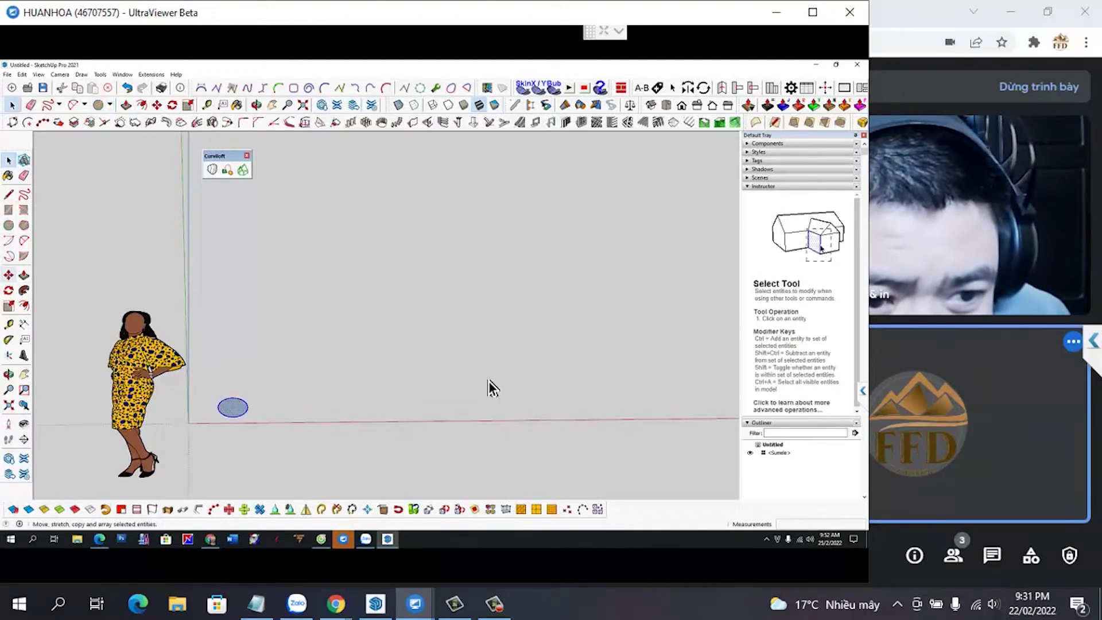
{"action": "key", "text": "m"}
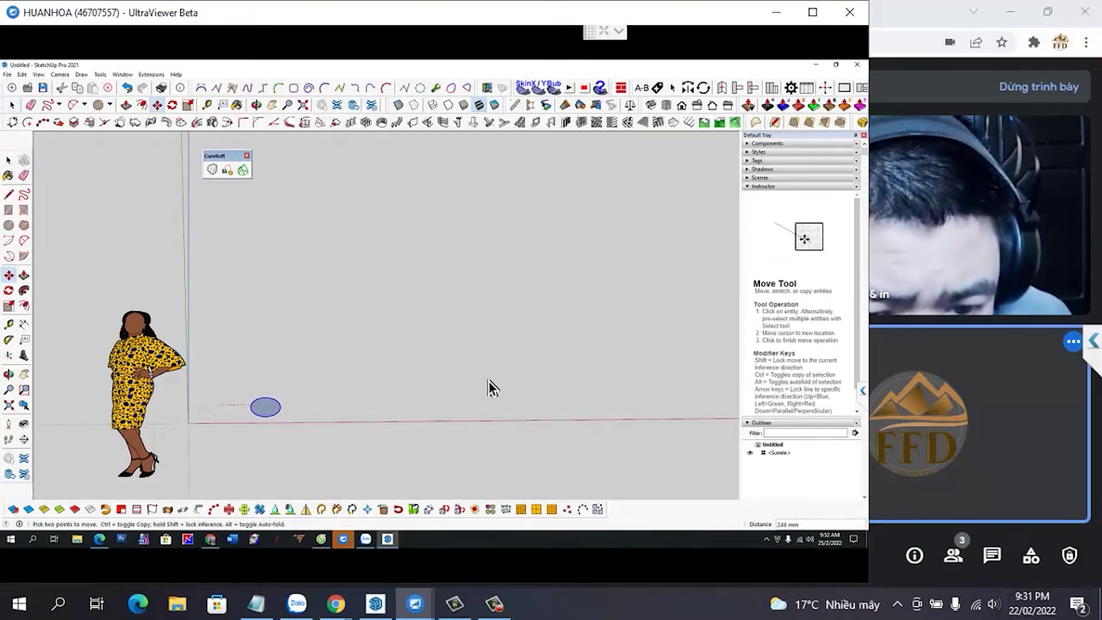
{"action": "key", "text": "ctrl"}
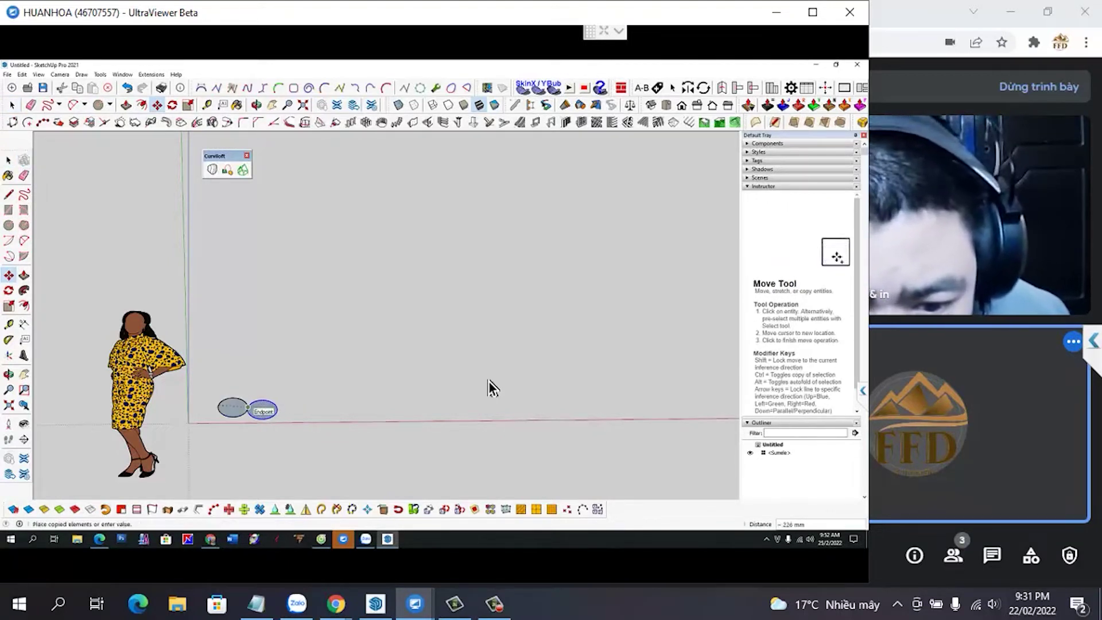
{"action": "scroll", "coordinate": [264, 409], "scroll_direction": "up", "scroll_amount": 1}
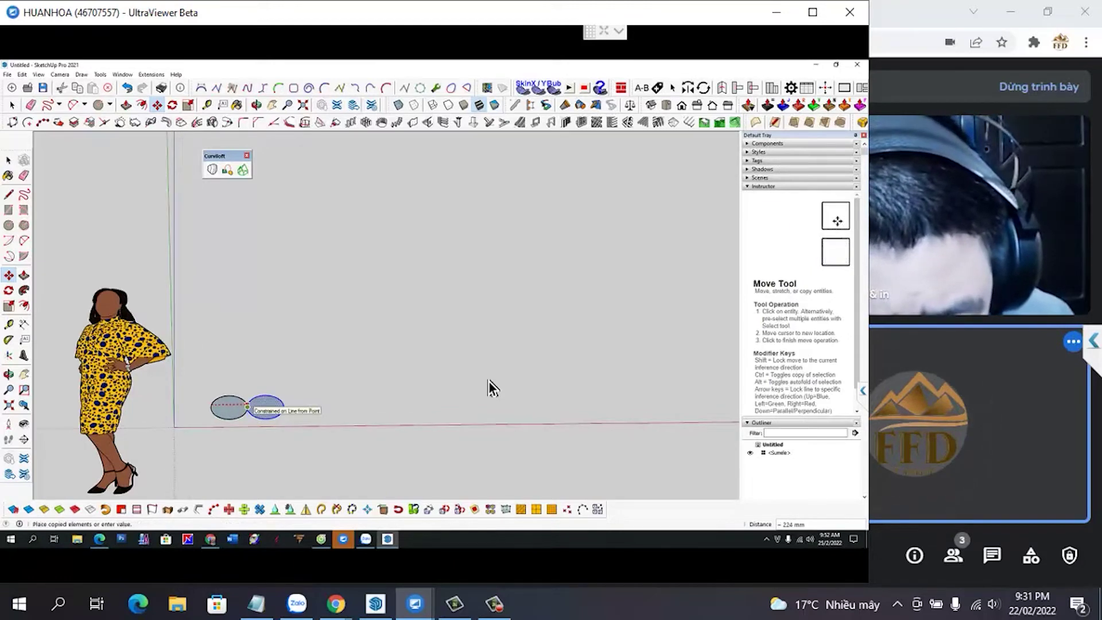
{"action": "left_click", "coordinate": [246, 406]}
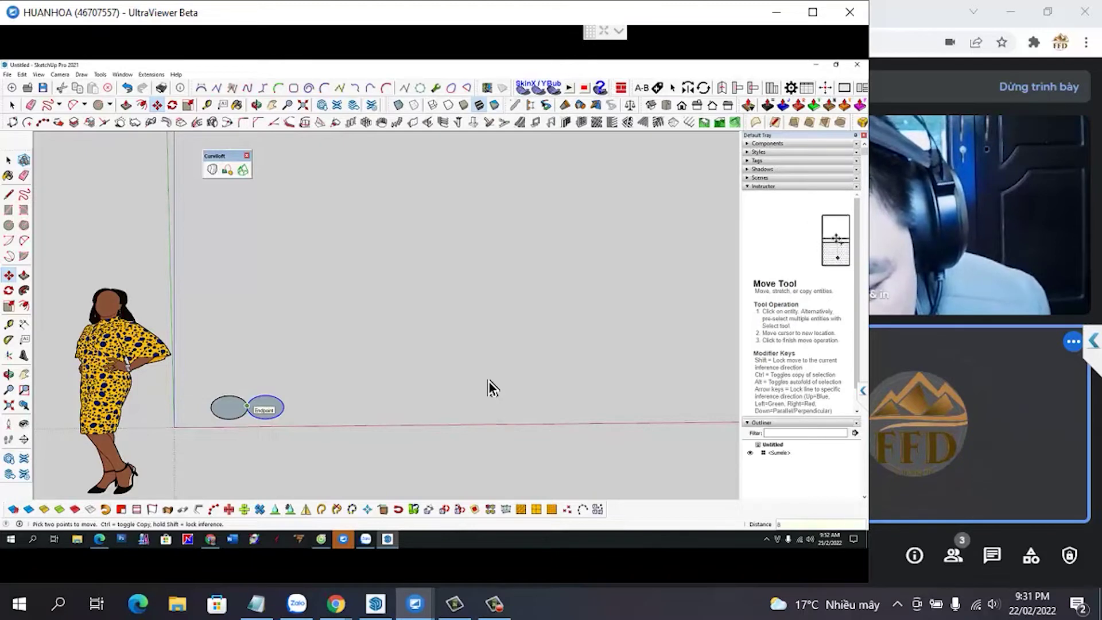
{"action": "type", "text": "x"}
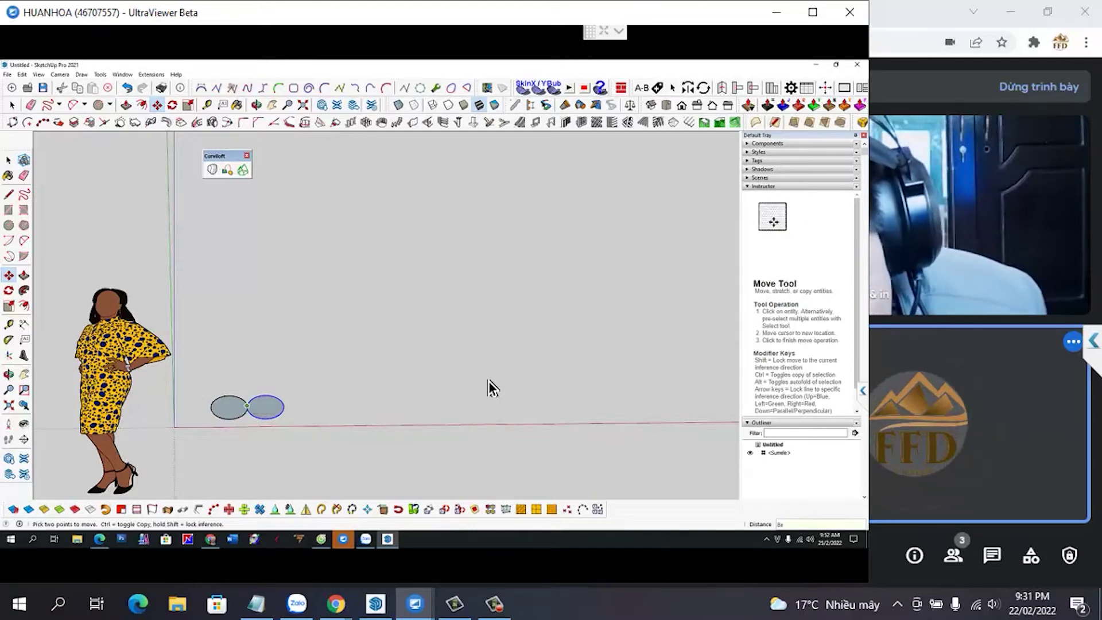
{"action": "key", "text": "Return"}
{"action": "scroll", "coordinate": [487, 380], "scroll_direction": "down", "scroll_amount": 1}
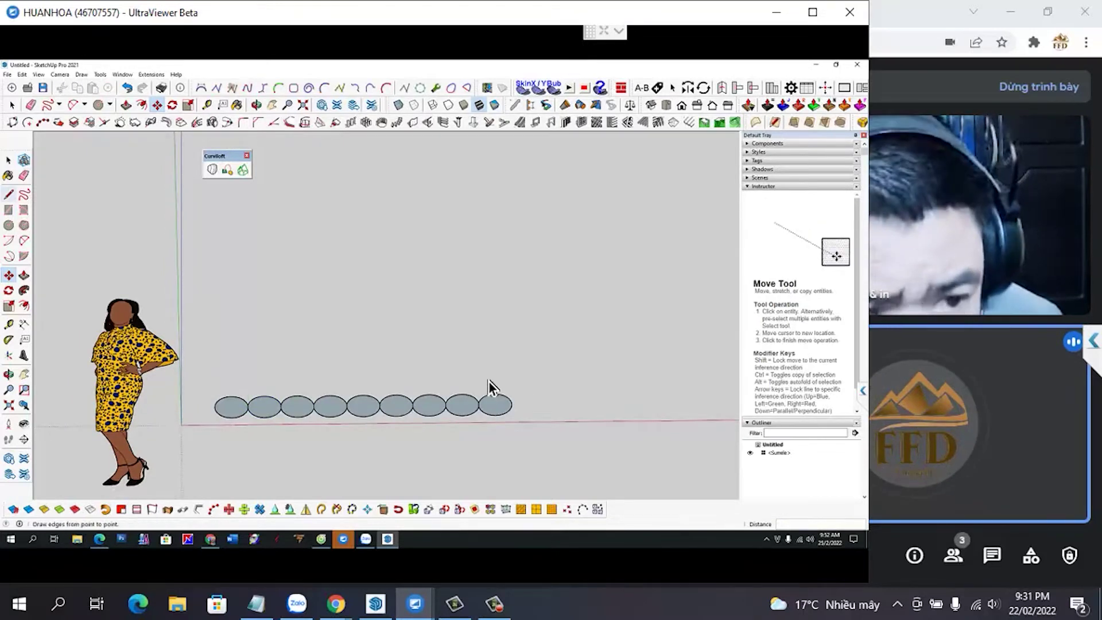
{"action": "key", "text": "space"}
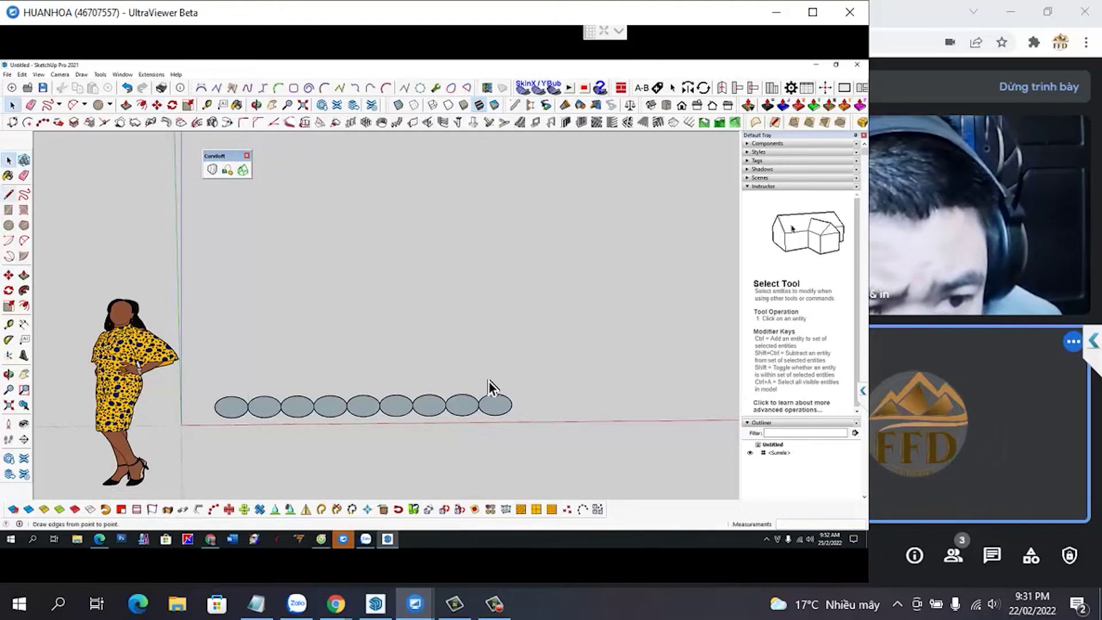
{"action": "key", "text": "l"}
{"action": "scroll", "coordinate": [488, 380], "scroll_direction": "up", "scroll_amount": 1}
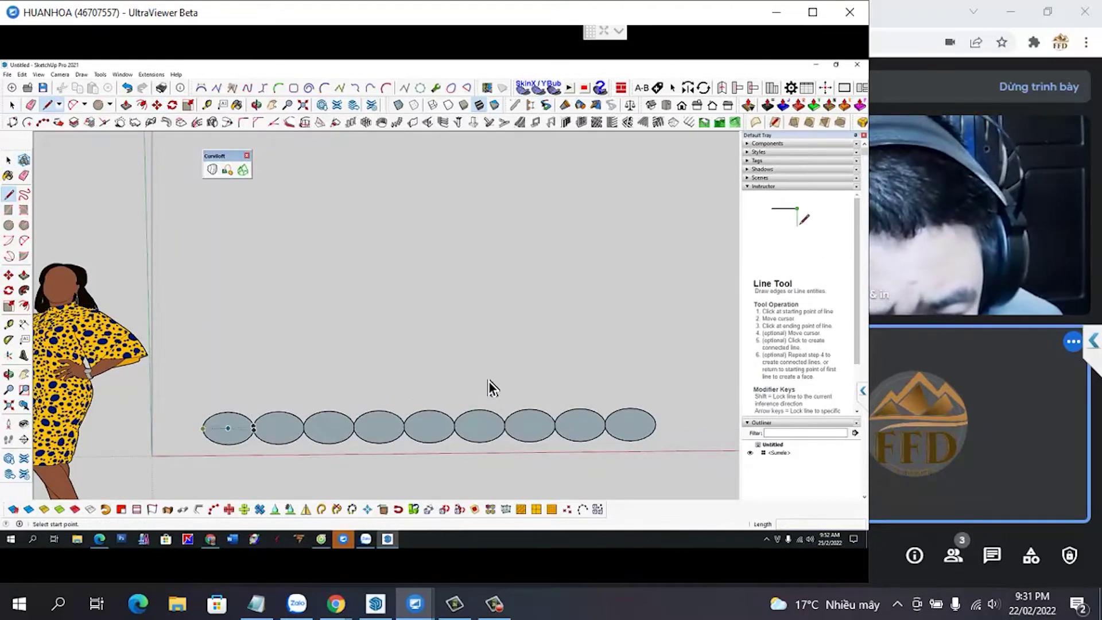
Step: Draw a centre line from the first ellipse's left end to the last ellipse's right end
{"action": "left_click", "coordinate": [203, 428]}
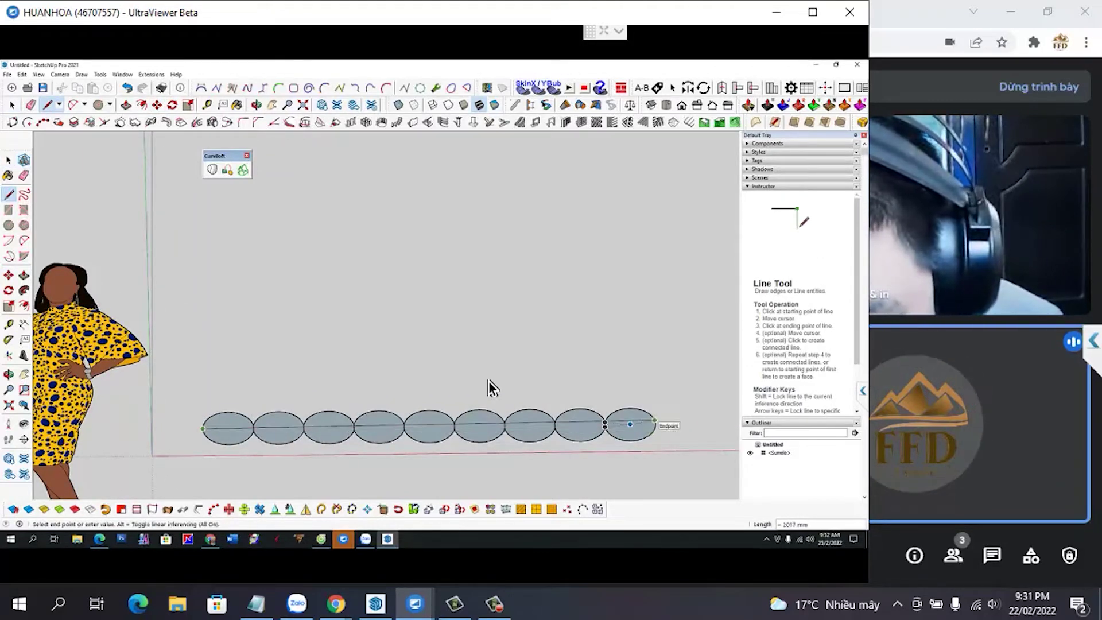
{"action": "left_click", "coordinate": [654, 420]}
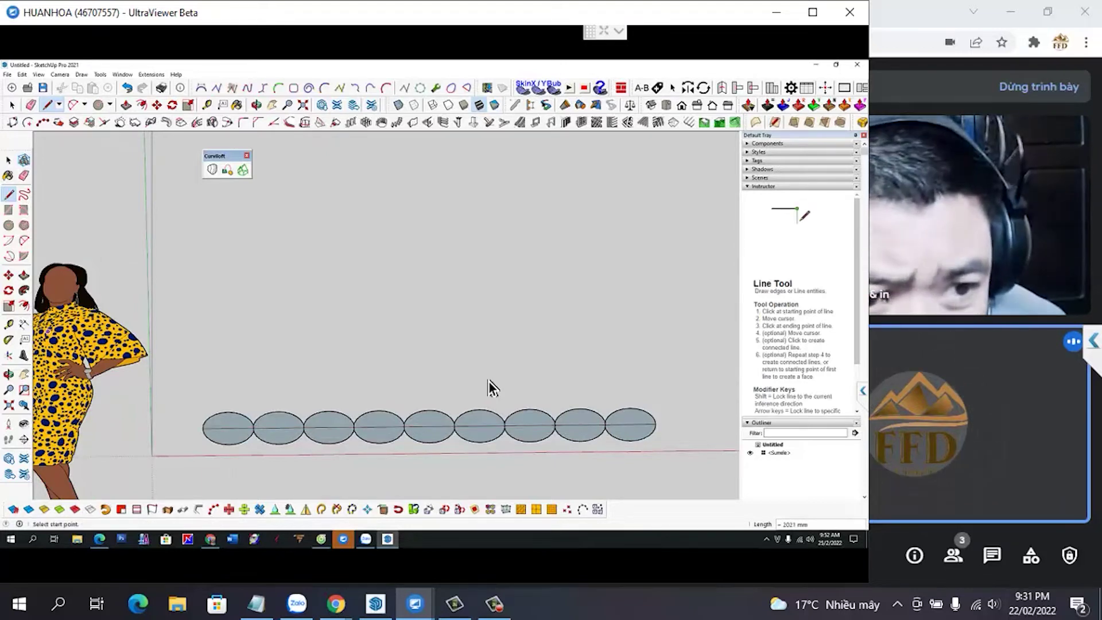
{"action": "key", "text": "space"}
{"action": "key", "text": "e"}
{"action": "scroll", "coordinate": [488, 380], "scroll_direction": "up", "scroll_amount": 3}
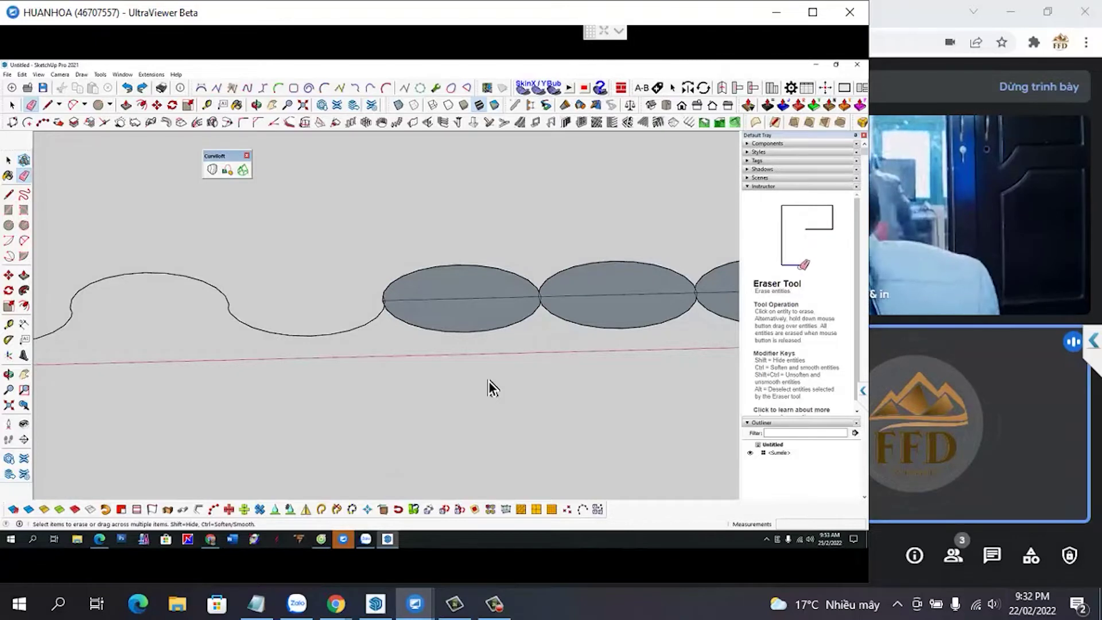
Step: Erase the lower arc of the left ellipse
{"action": "scroll", "coordinate": [490, 389], "scroll_direction": "up", "scroll_amount": 2}
{"action": "scroll", "coordinate": [489, 389], "scroll_direction": "up", "scroll_amount": 2}
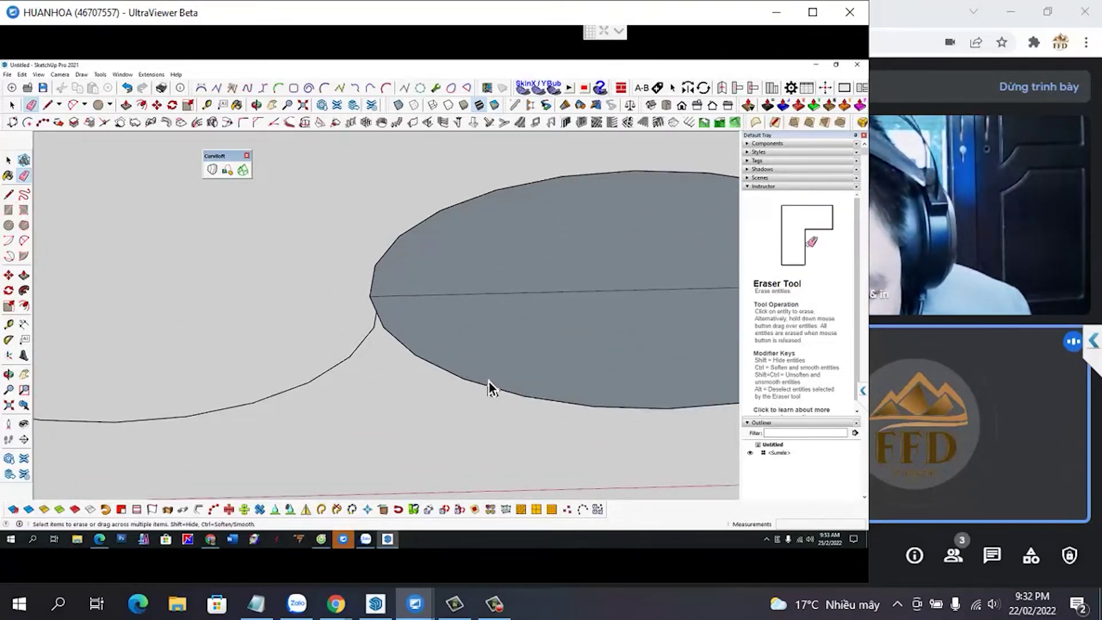
{"action": "left_click", "coordinate": [489, 382]}
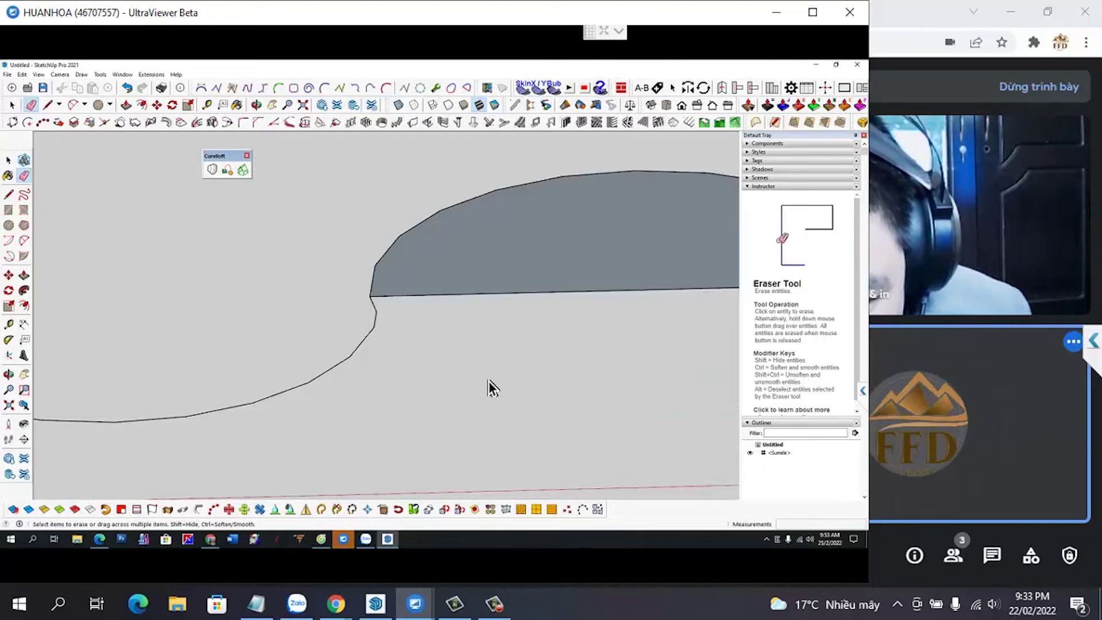
{"action": "scroll", "coordinate": [489, 388], "scroll_direction": "down", "scroll_amount": 2}
{"action": "scroll", "coordinate": [489, 388], "scroll_direction": "down", "scroll_amount": 2}
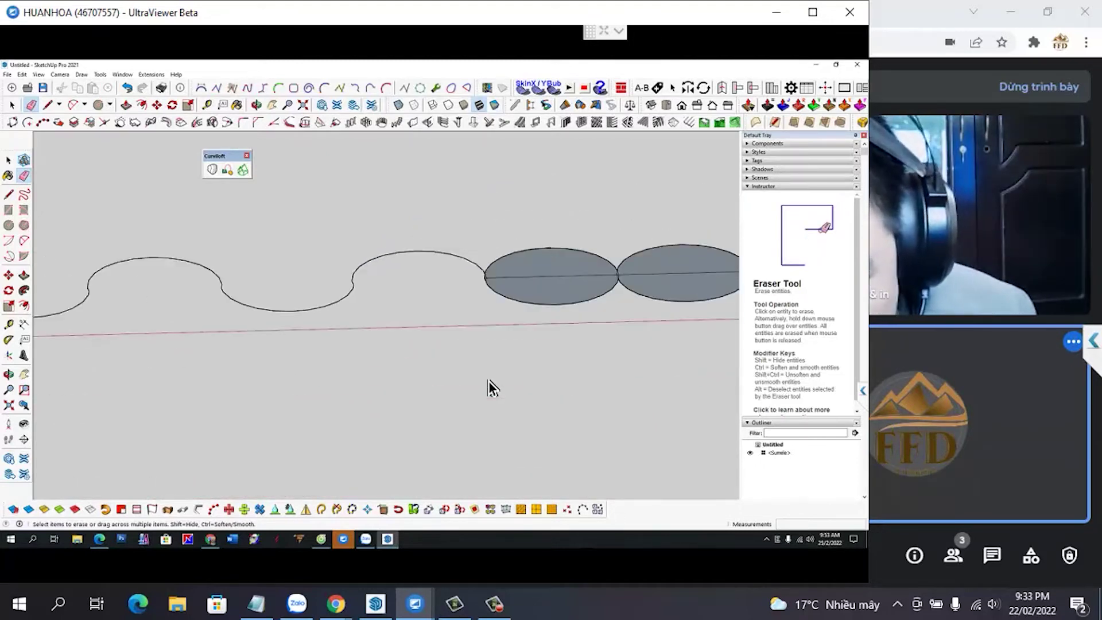
{"action": "scroll", "coordinate": [489, 389], "scroll_direction": "down", "scroll_amount": 1}
{"action": "scroll", "coordinate": [489, 388], "scroll_direction": "up", "scroll_amount": 2}
{"action": "scroll", "coordinate": [489, 388], "scroll_direction": "up", "scroll_amount": 1}
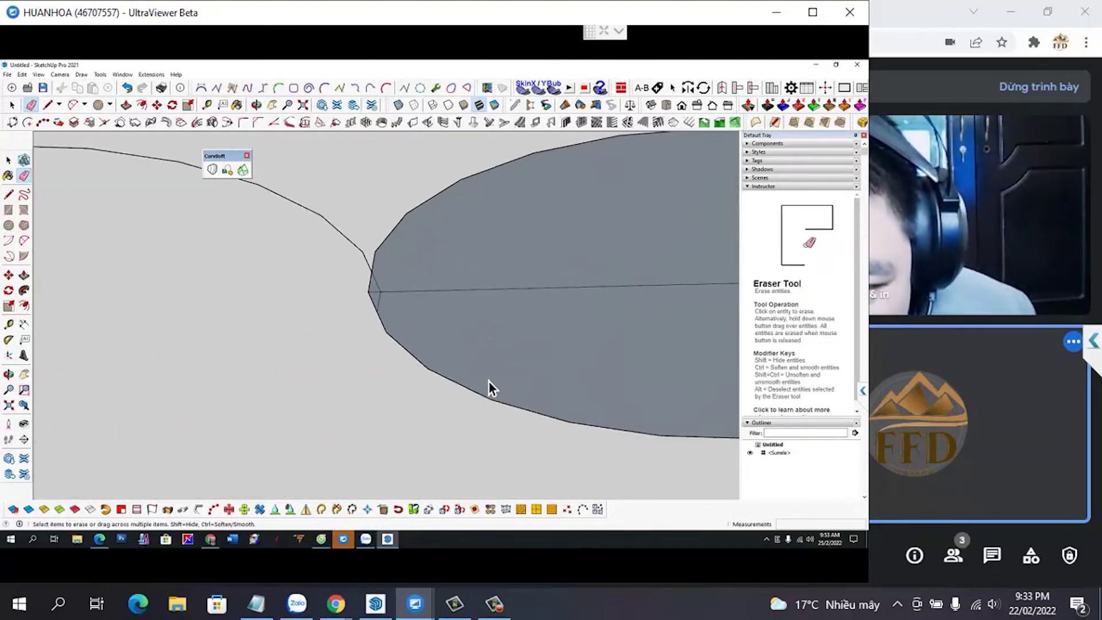
{"action": "scroll", "coordinate": [489, 388], "scroll_direction": "down", "scroll_amount": 2}
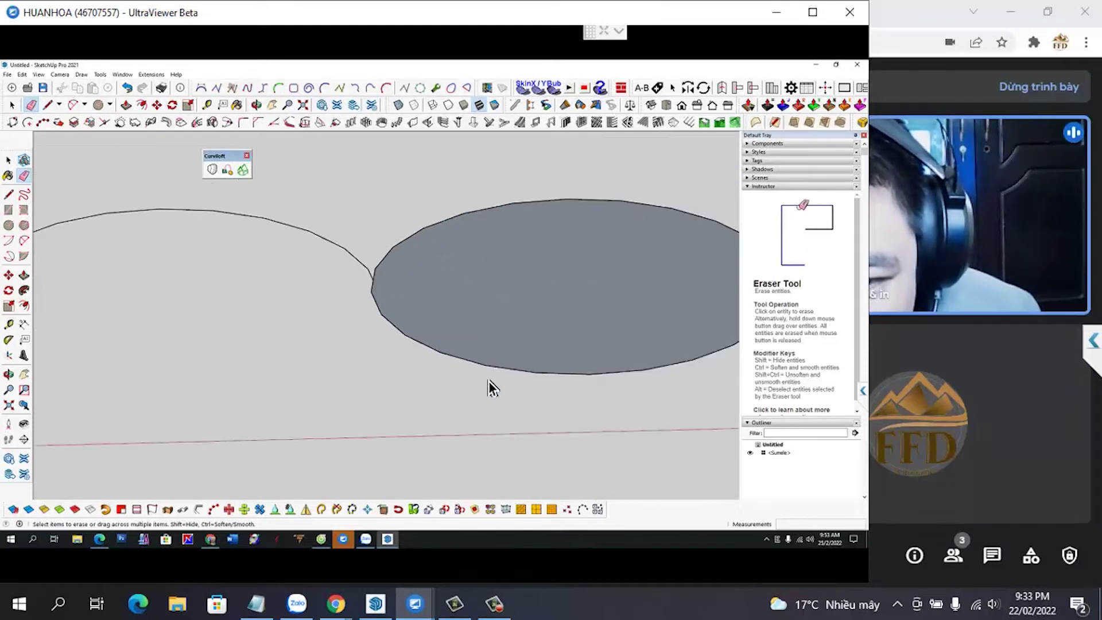
Step: Undo the mistaken erase, then redo removing the lower halves of the left and right ellipses
{"action": "key", "text": "ctrl+z"}
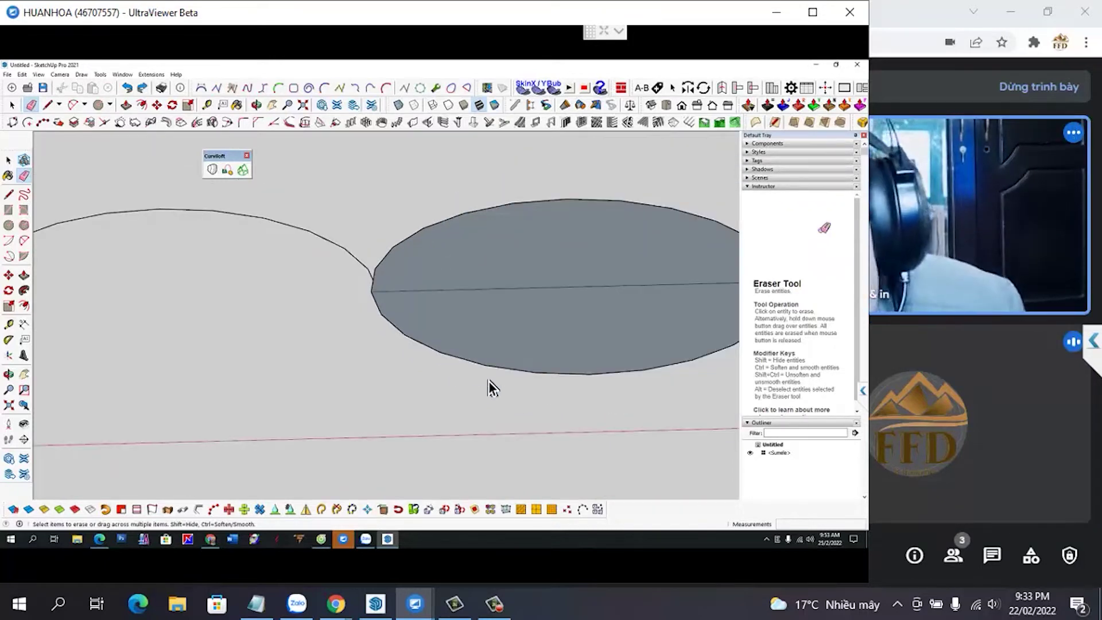
{"action": "key", "text": "ctrl+z"}
{"action": "key", "text": "ctrl+z"}
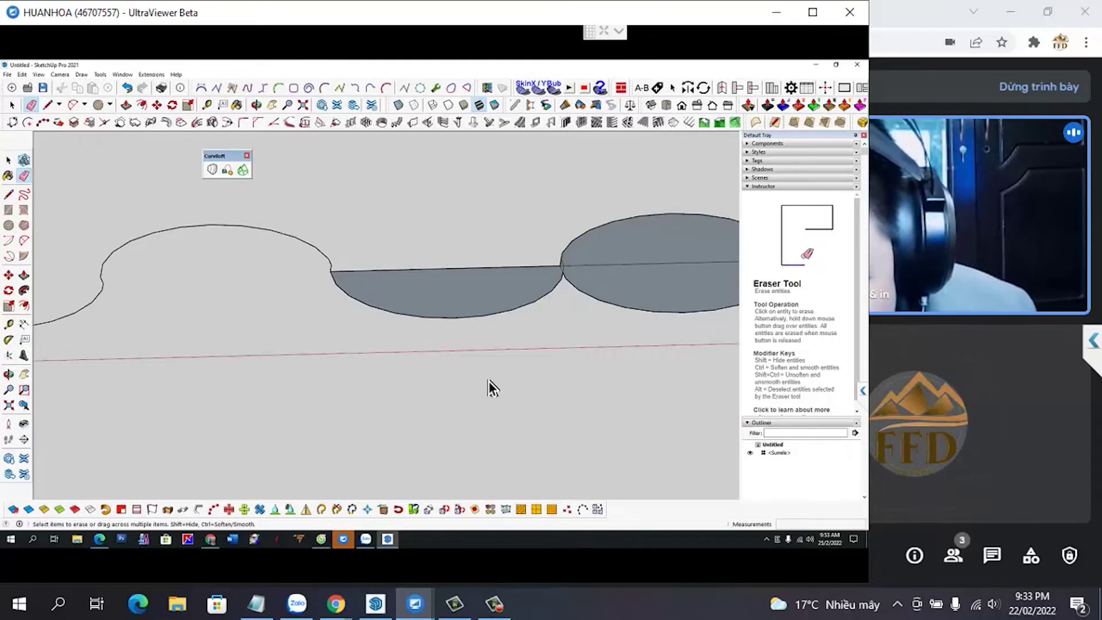
{"action": "scroll", "coordinate": [493, 388], "scroll_direction": "up", "scroll_amount": 2}
{"action": "scroll", "coordinate": [492, 388], "scroll_direction": "up", "scroll_amount": 1}
{"action": "scroll", "coordinate": [492, 388], "scroll_direction": "up", "scroll_amount": 1}
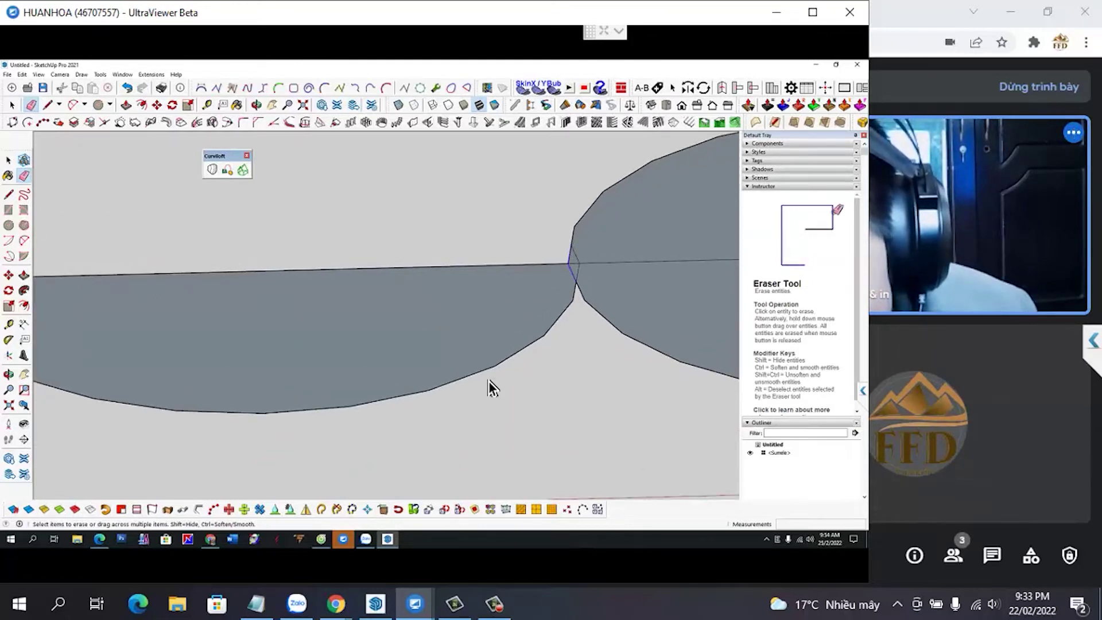
{"action": "key", "text": "ctrl+z"}
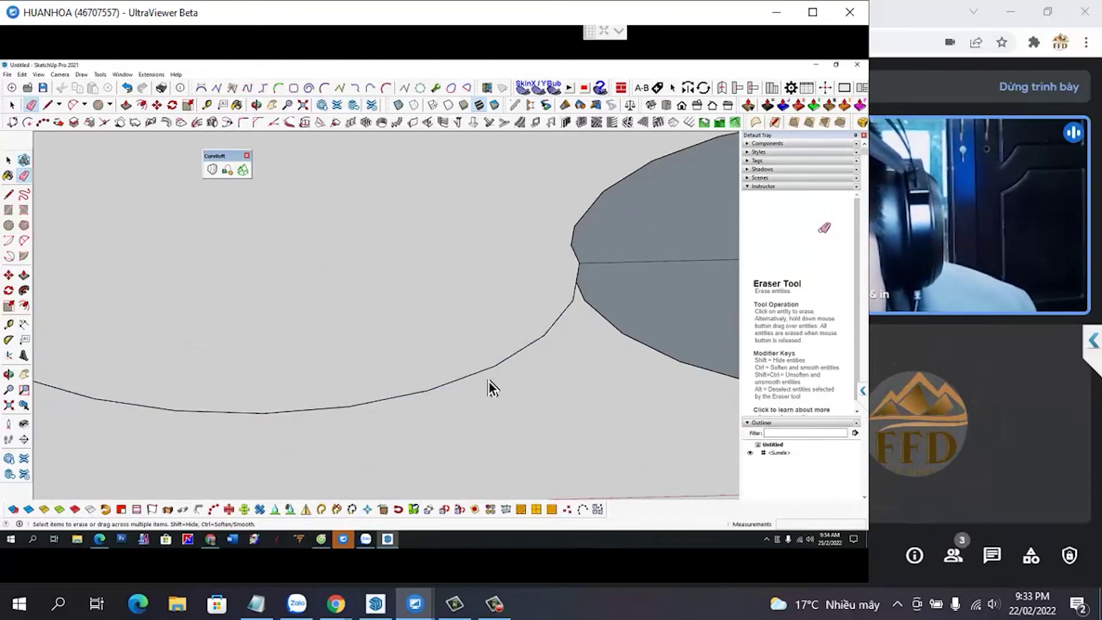
{"action": "key", "text": "ctrl+z"}
{"action": "key", "text": "ctrl+z"}
{"action": "key", "text": "ctrl+z"}
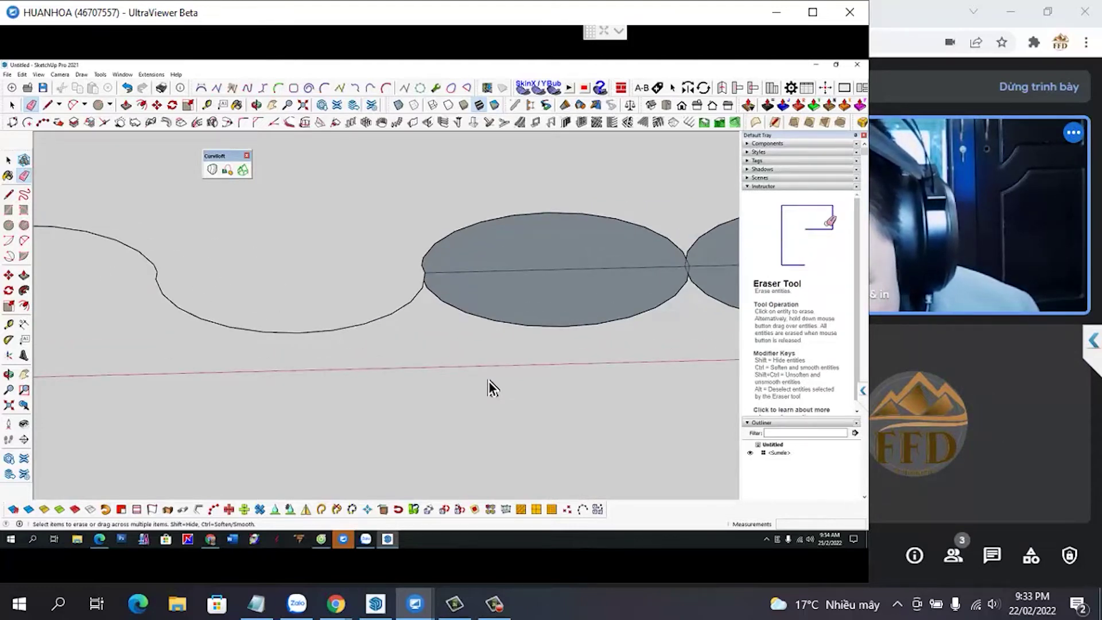
{"action": "key", "text": "ctrl+z"}
Step: Settle the right ellipse's face as removed, leaving one continuous wavy curve
{"action": "key", "text": "ctrl+z"}
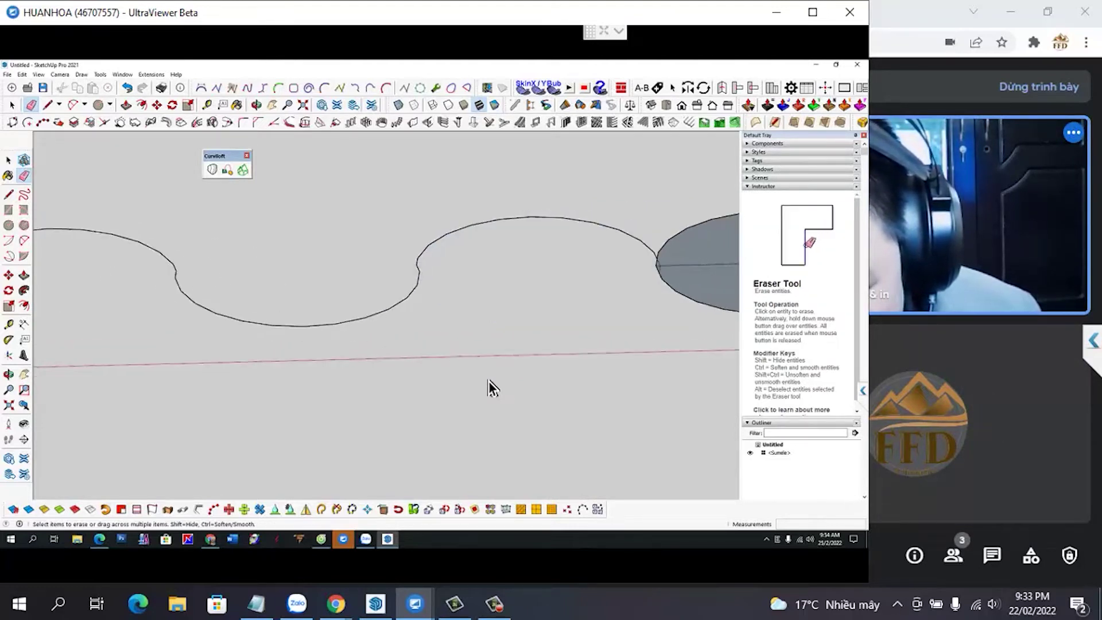
{"action": "key", "text": "ctrl+z"}
{"action": "key", "text": "ctrl+z"}
{"action": "key", "text": "ctrl+z"}
{"action": "key", "text": "ctrl+z"}
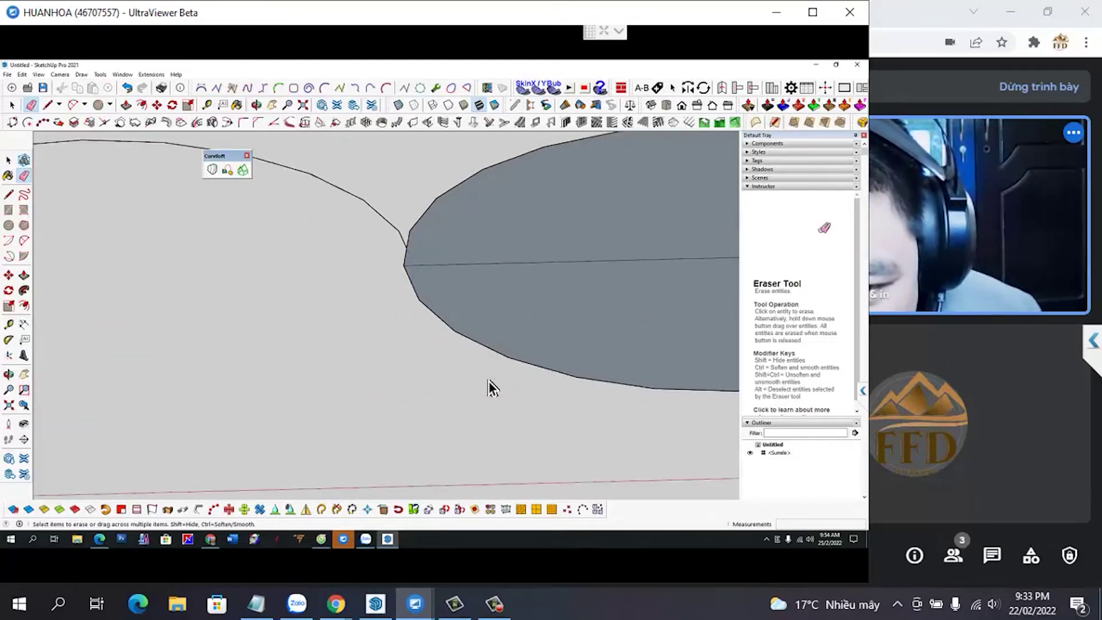
{"action": "key", "text": "ctrl+z"}
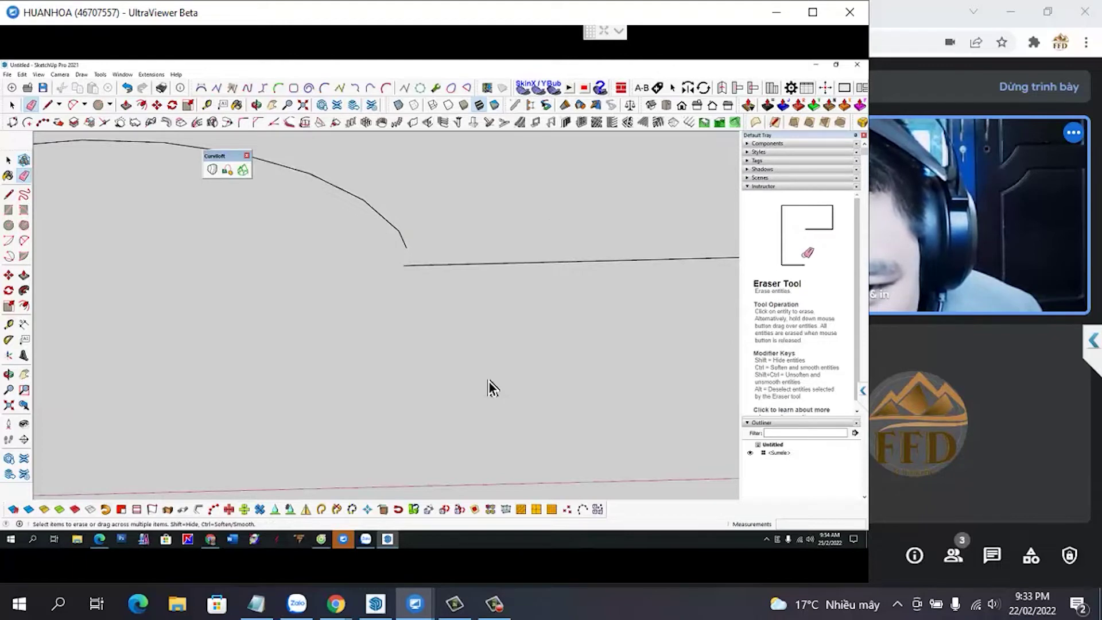
{"action": "key", "text": "ctrl+y"}
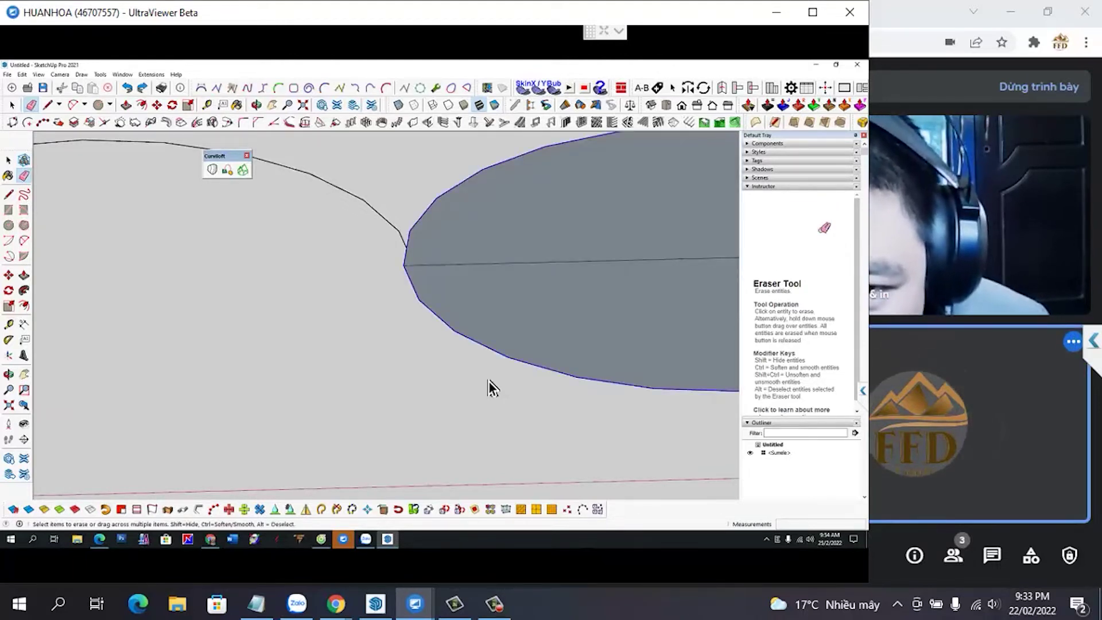
{"action": "key", "text": "ctrl+z"}
{"action": "key", "text": "ctrl+z"}
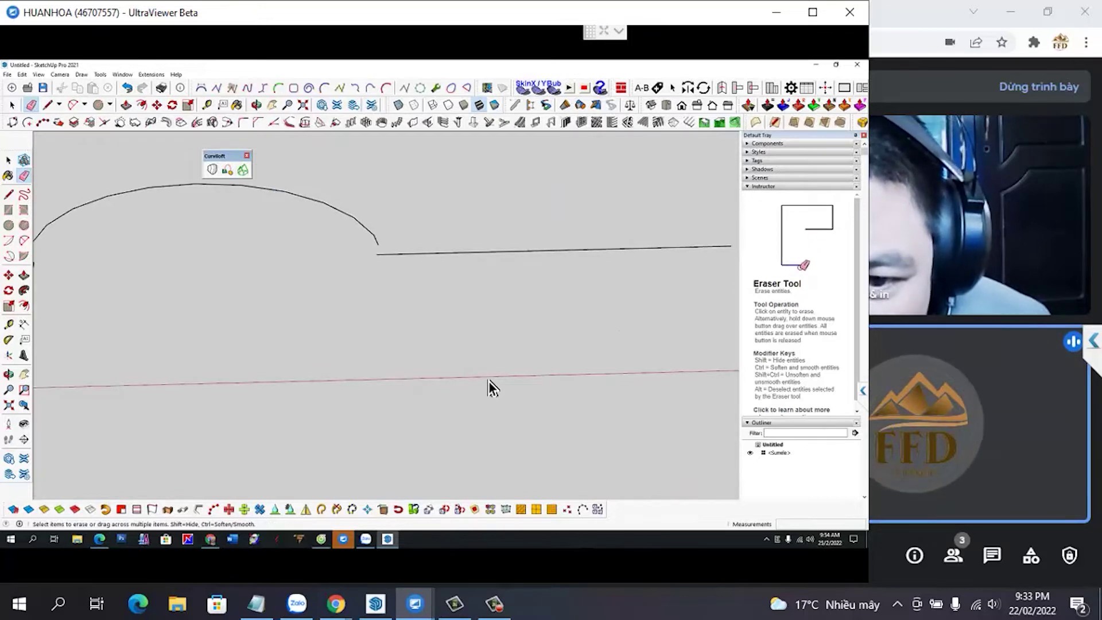
{"action": "scroll", "coordinate": [491, 387], "scroll_direction": "down", "scroll_amount": 3}
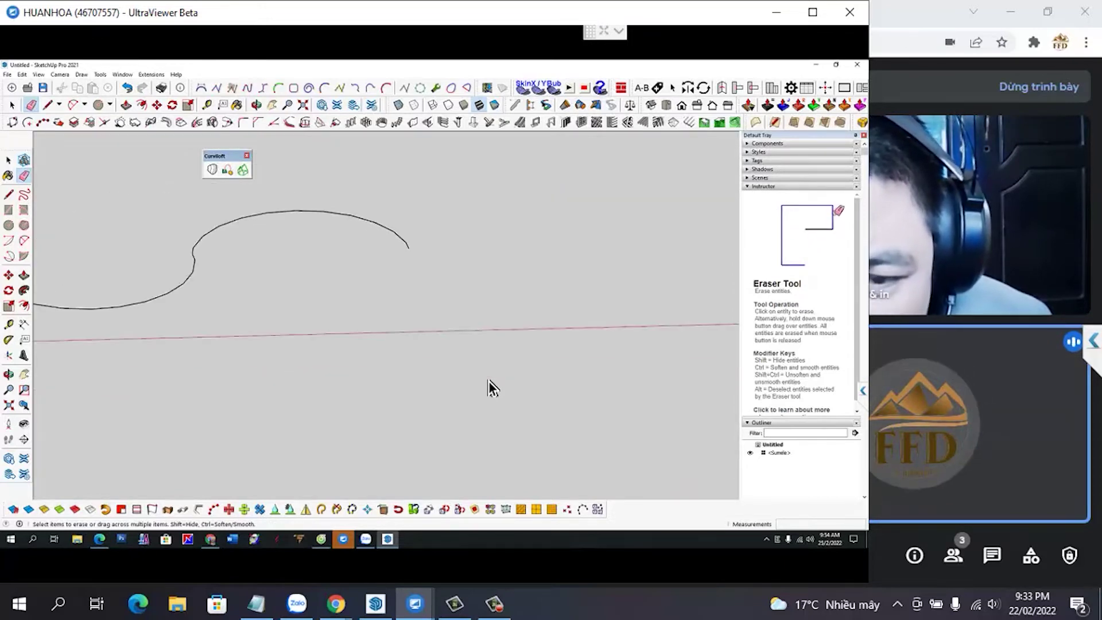
{"action": "scroll", "coordinate": [490, 387], "scroll_direction": "down", "scroll_amount": 3}
{"action": "scroll", "coordinate": [490, 387], "scroll_direction": "down", "scroll_amount": 3}
{"action": "scroll", "coordinate": [491, 388], "scroll_direction": "down", "scroll_amount": 2}
{"action": "key", "text": "space"}
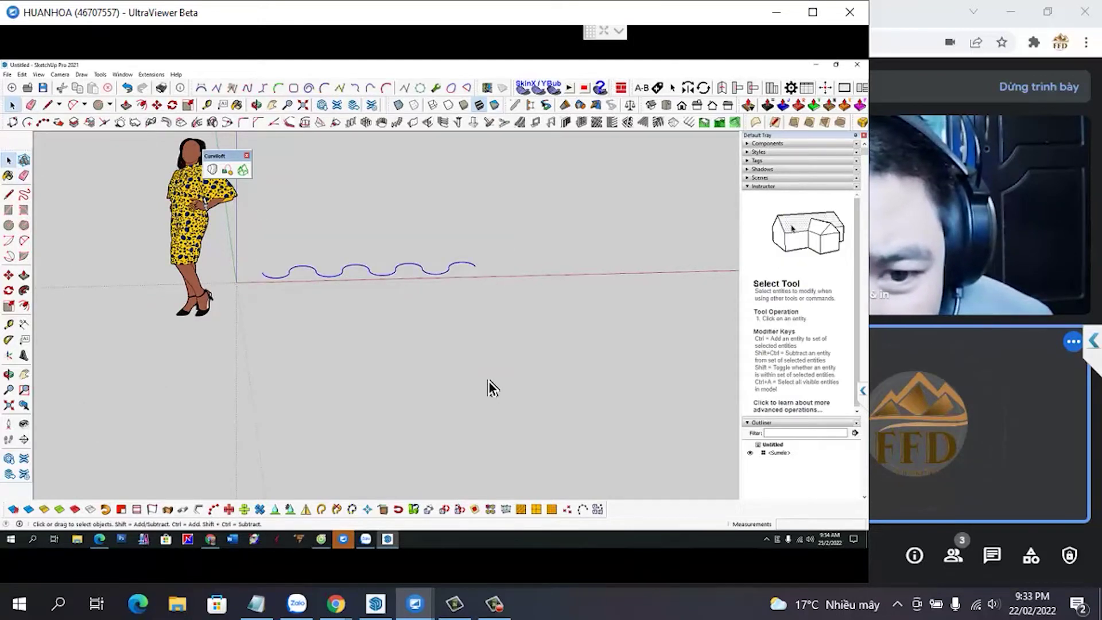
Step: Copy the wavy curve straight up above the original
{"action": "key", "text": "m"}
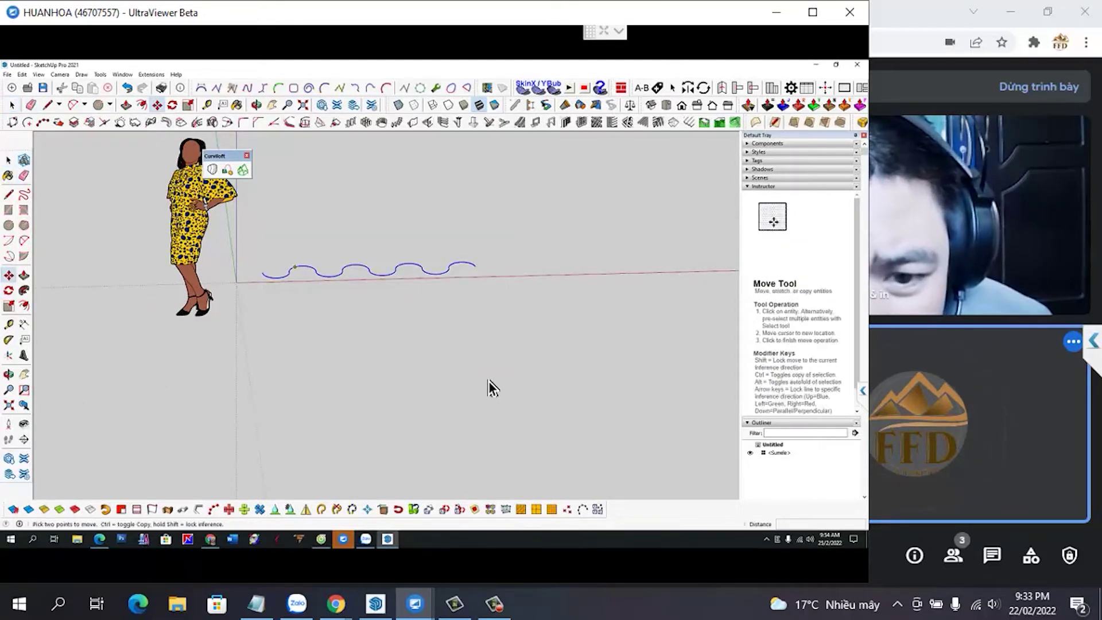
{"action": "left_click", "coordinate": [339, 274]}
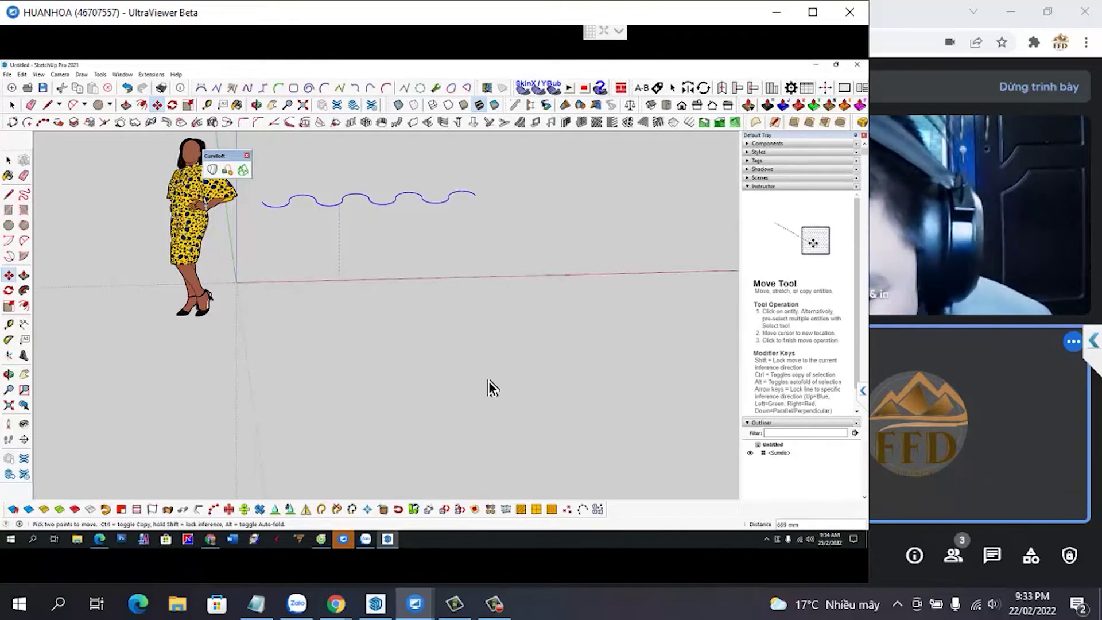
{"action": "key", "text": "ctrl"}
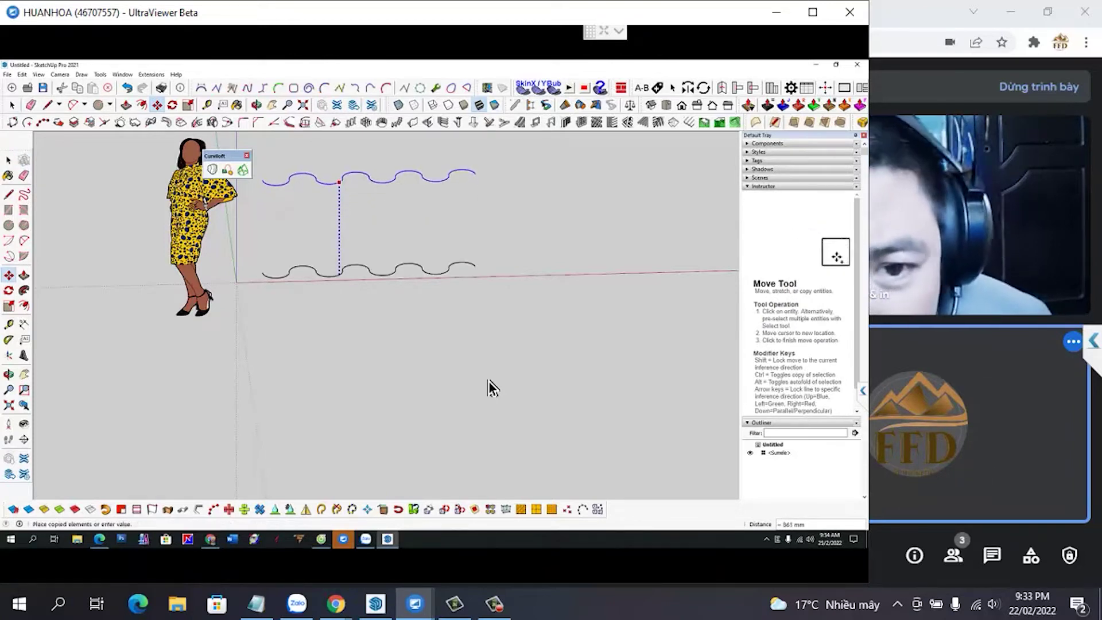
{"action": "scroll", "coordinate": [491, 387], "scroll_direction": "down", "scroll_amount": 3}
{"action": "scroll", "coordinate": [492, 388], "scroll_direction": "down", "scroll_amount": 1}
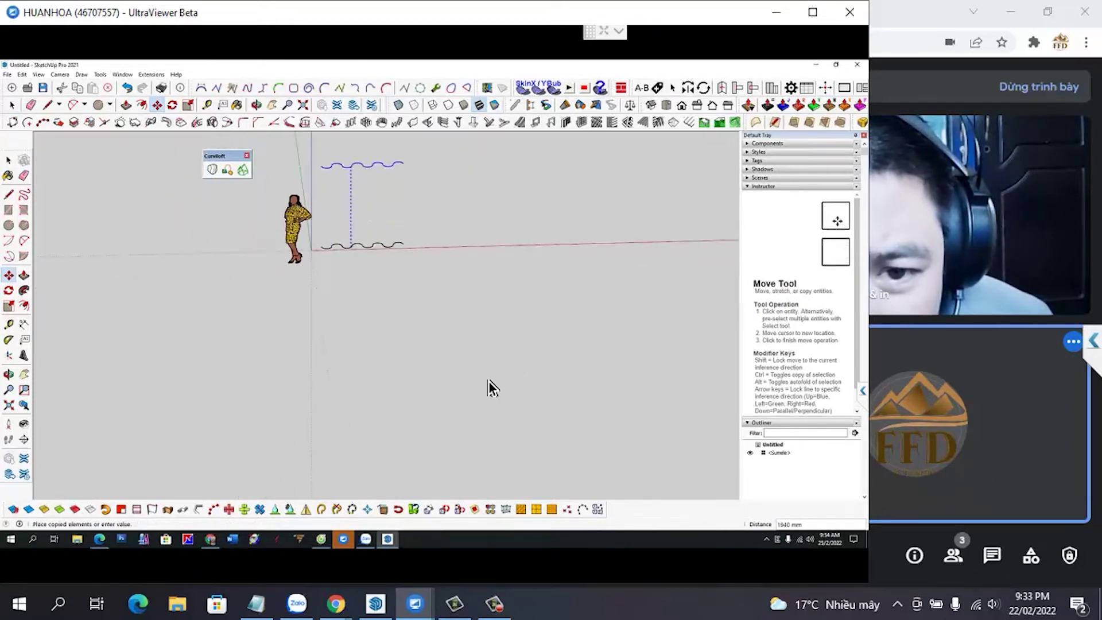
{"action": "left_click", "coordinate": [491, 388]}
{"action": "key", "text": "space"}
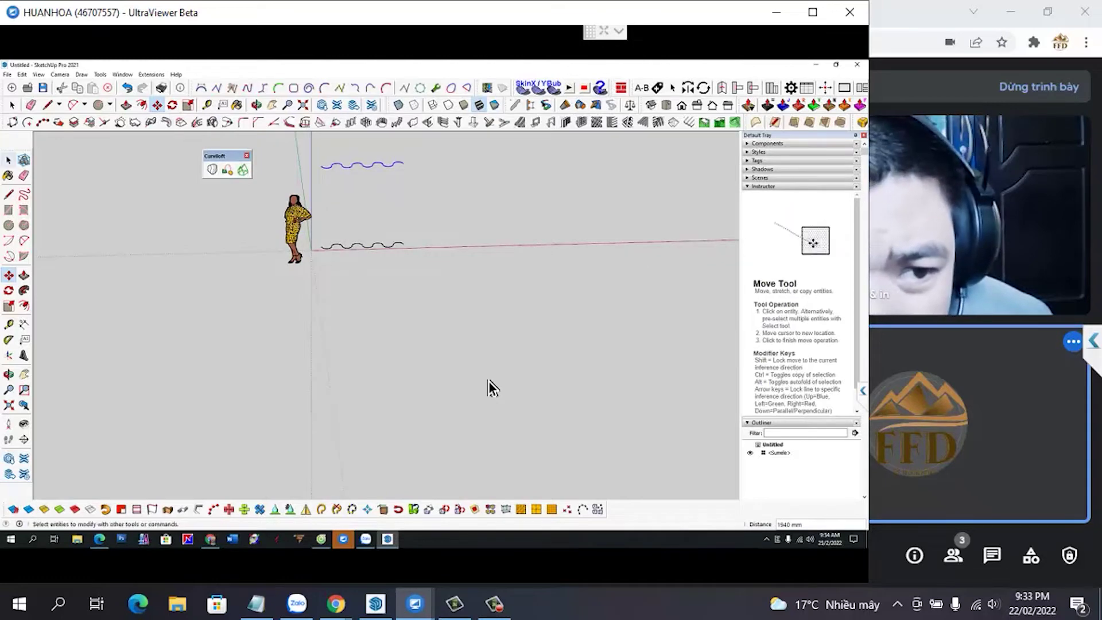
Step: Scale the upper curve along the red axis to 0.80
{"action": "scroll", "coordinate": [491, 388], "scroll_direction": "up", "scroll_amount": 1}
{"action": "scroll", "coordinate": [491, 388], "scroll_direction": "up", "scroll_amount": 1}
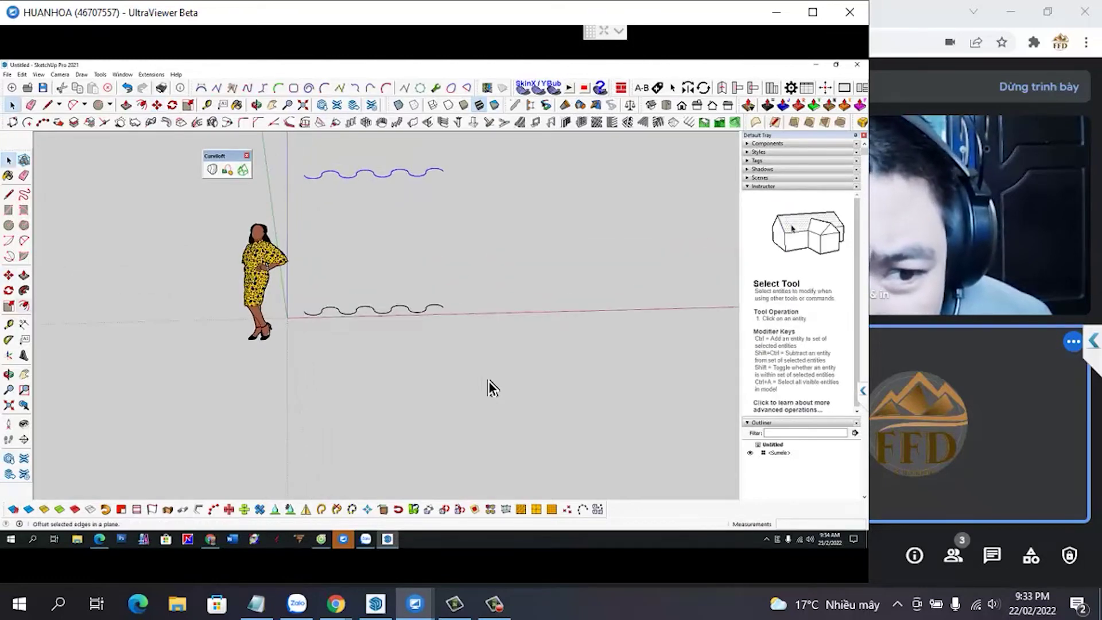
{"action": "key", "text": "s"}
{"action": "scroll", "coordinate": [492, 388], "scroll_direction": "up", "scroll_amount": 2}
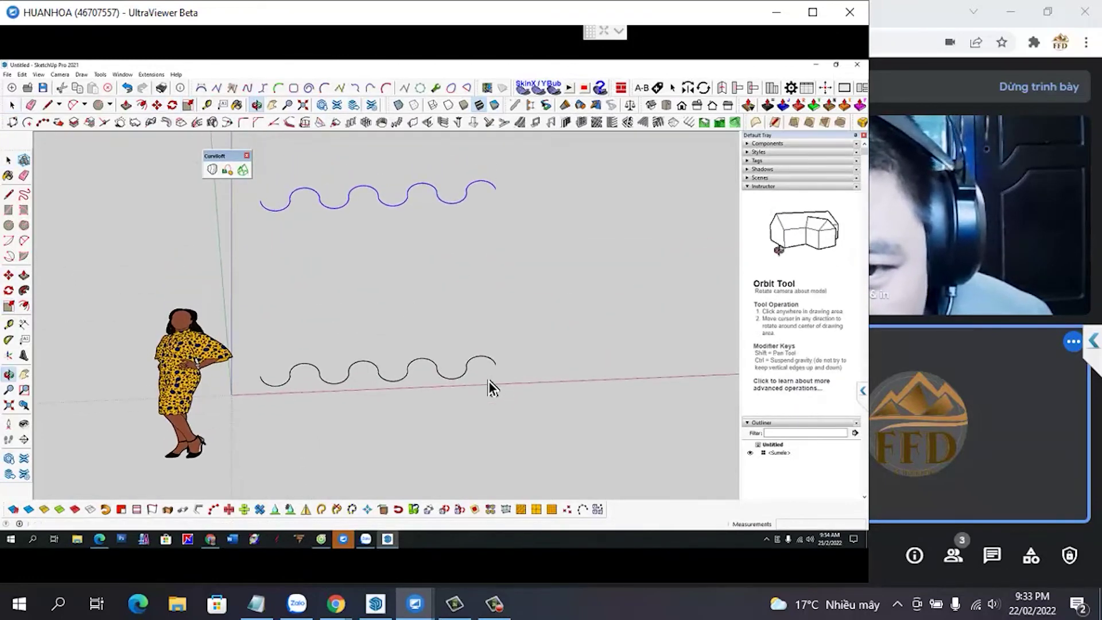
{"action": "scroll", "coordinate": [492, 388], "scroll_direction": "up", "scroll_amount": 2}
{"action": "scroll", "coordinate": [500, 192], "scroll_direction": "up", "scroll_amount": 2}
{"action": "left_click", "coordinate": [505, 191]}
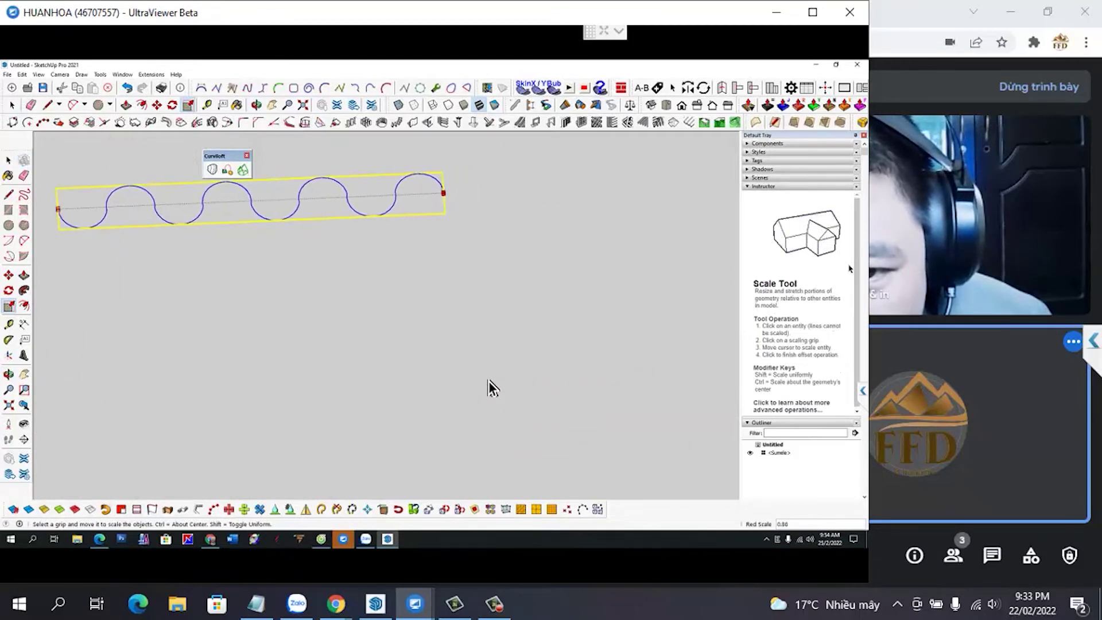
{"action": "scroll", "coordinate": [492, 388], "scroll_direction": "down", "scroll_amount": 3}
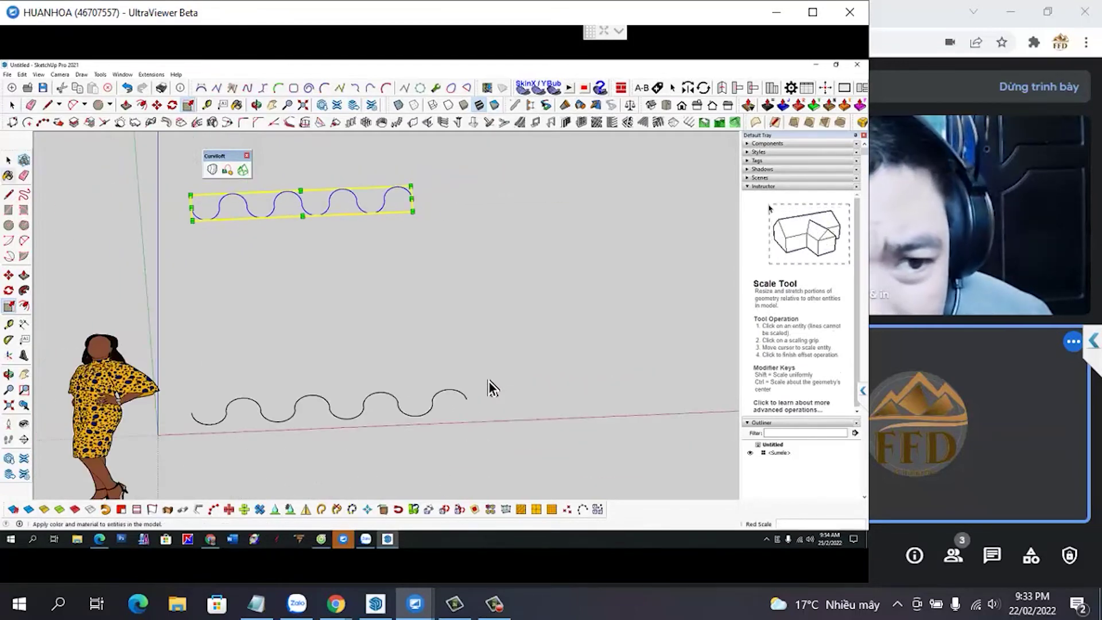
{"action": "key", "text": "space"}
Step: Select both wavy curves and loft them with Curviloft Loft by Spline
{"action": "left_click", "coordinate": [492, 388]}
{"action": "scroll", "coordinate": [491, 387], "scroll_direction": "down", "scroll_amount": 1}
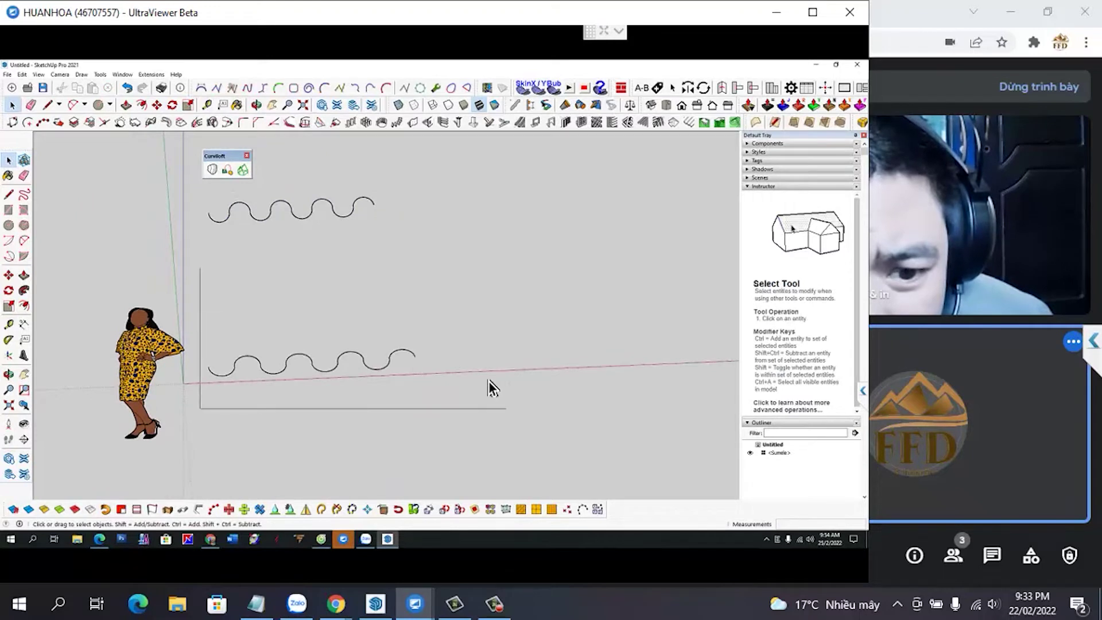
{"action": "left_click_drag", "start_coordinate": [492, 388], "coordinate": [492, 388]}
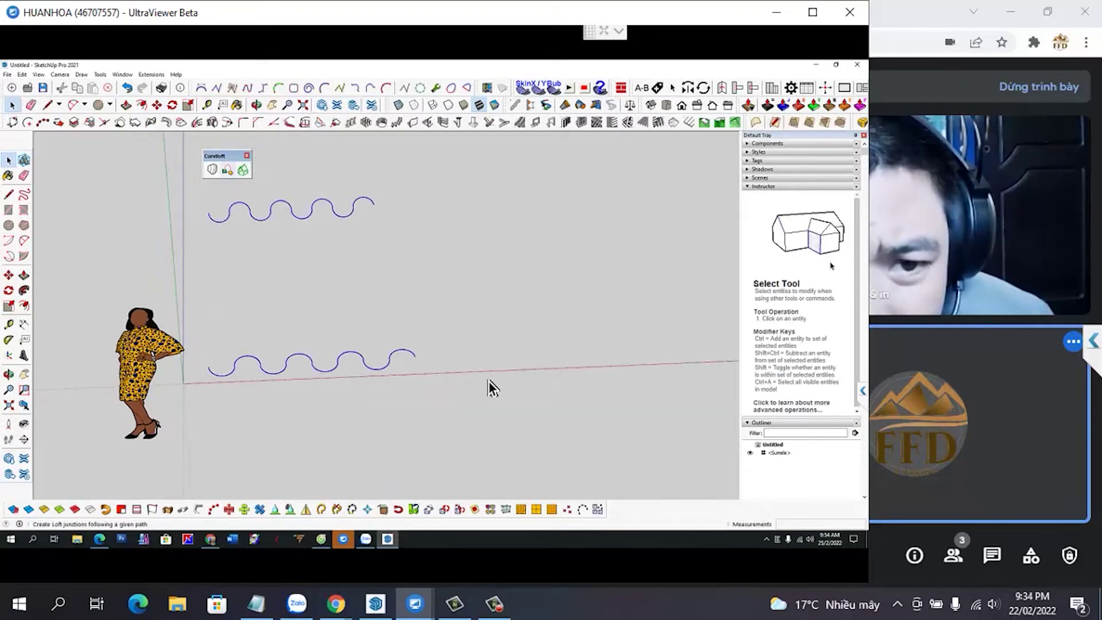
{"action": "left_click", "coordinate": [212, 169]}
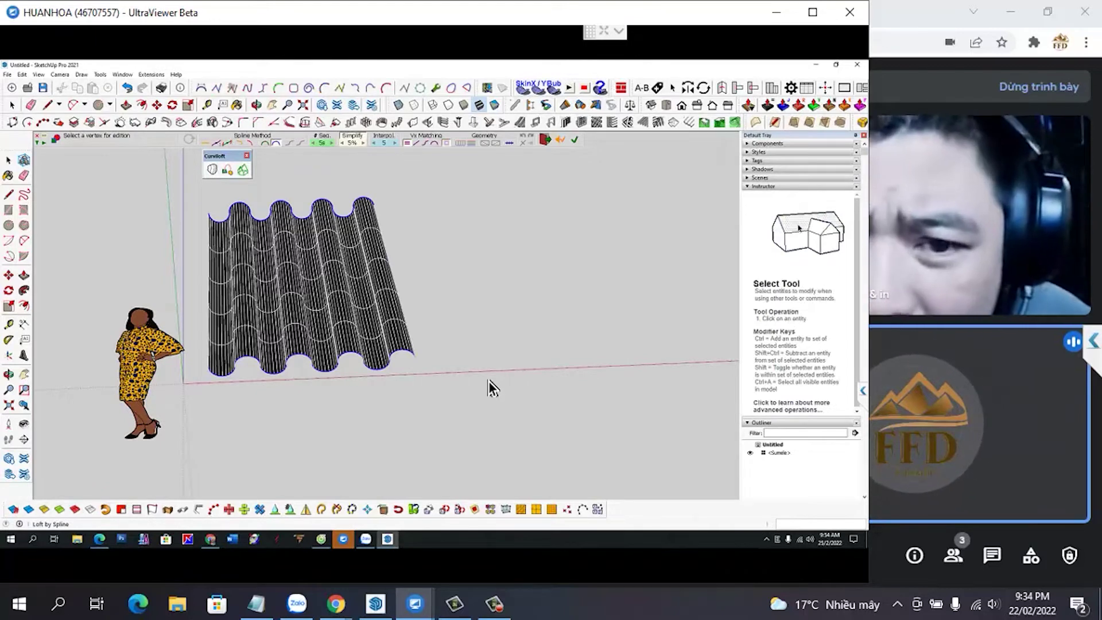
{"action": "middle_click_drag", "start_coordinate": [492, 387], "coordinate": [491, 388]}
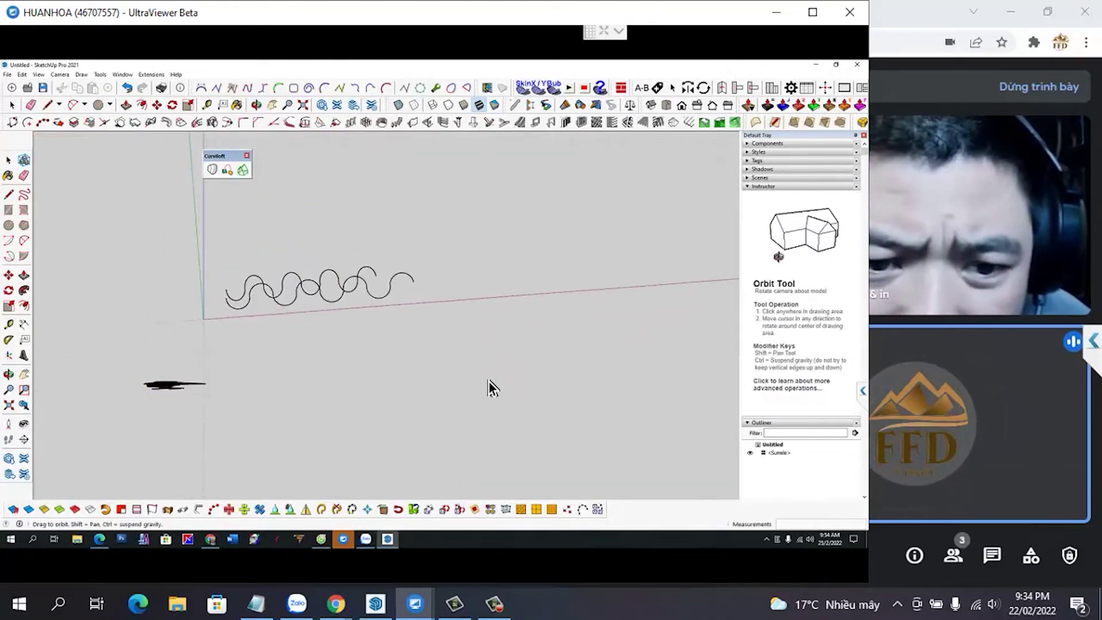
Step: Finalise the lofted wave surface and switch the camera to Perspective
{"action": "key", "text": "Return"}
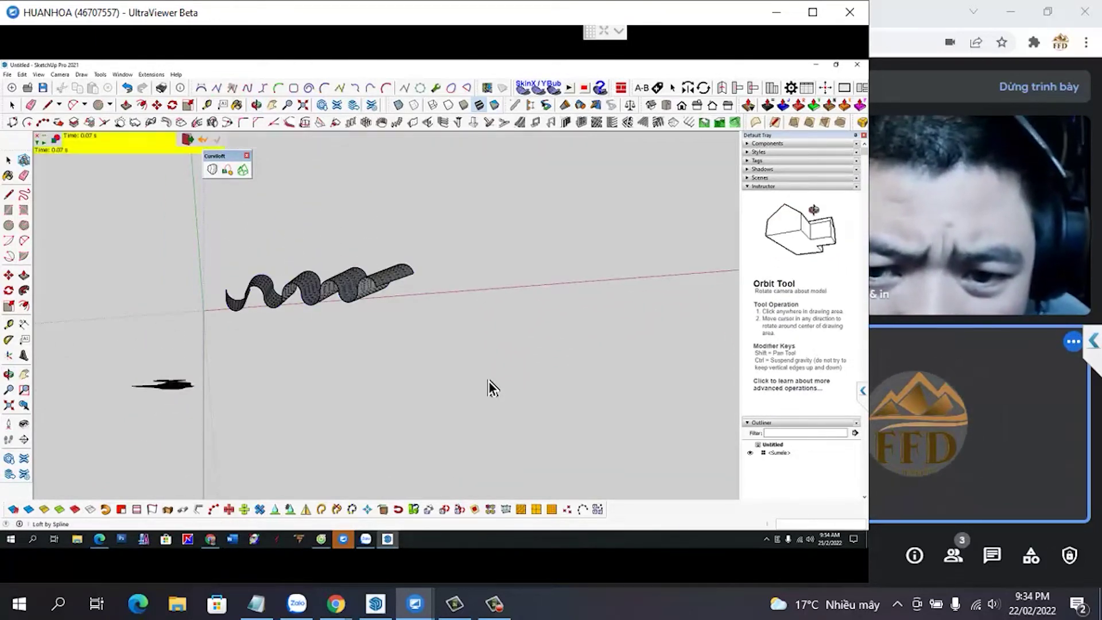
{"action": "middle_click_drag", "start_coordinate": [491, 388], "coordinate": [491, 388]}
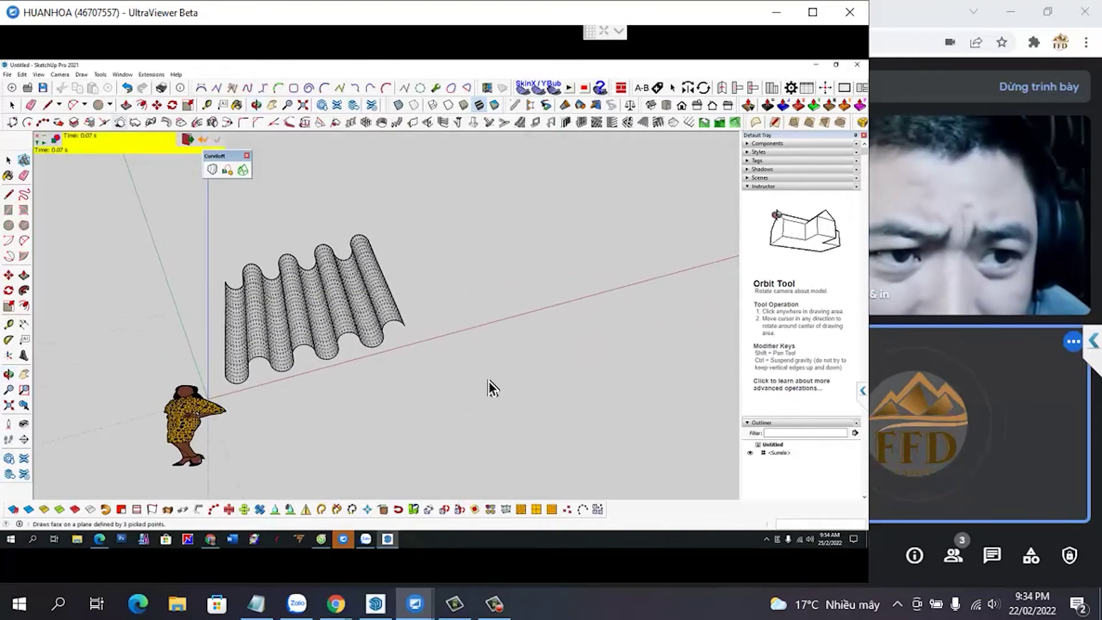
{"action": "key", "text": "alt+v"}
{"action": "key", "text": "Right"}
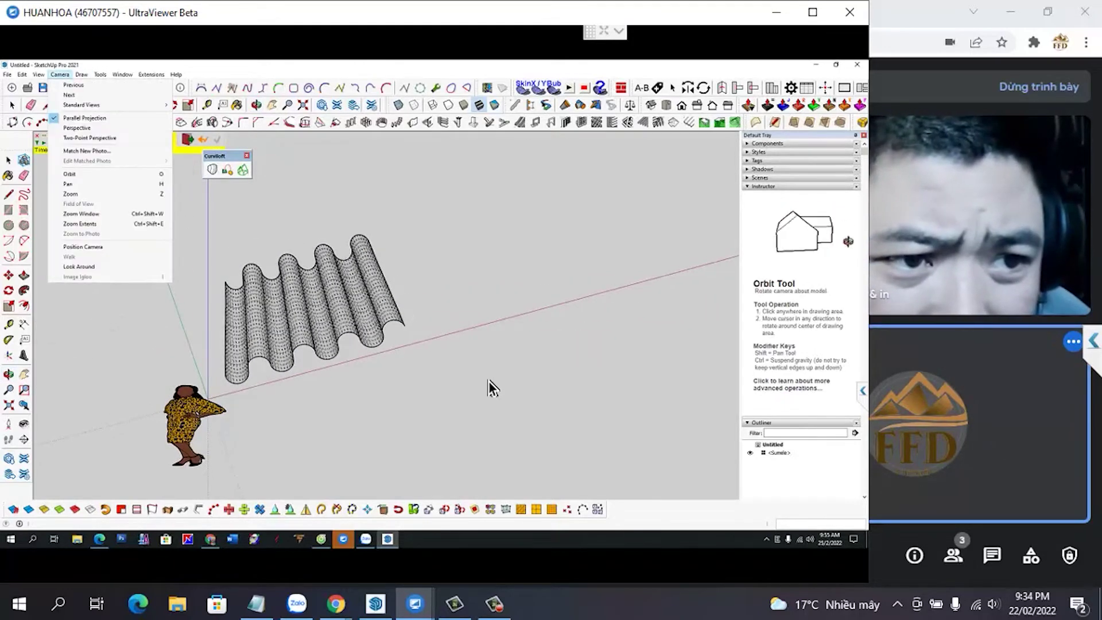
{"action": "key", "text": "Down"}
Step: Turn off Hidden Geometry so the panel looks smooth, viewed from the front
{"action": "key", "text": "Down"}
{"action": "key", "text": "Return"}
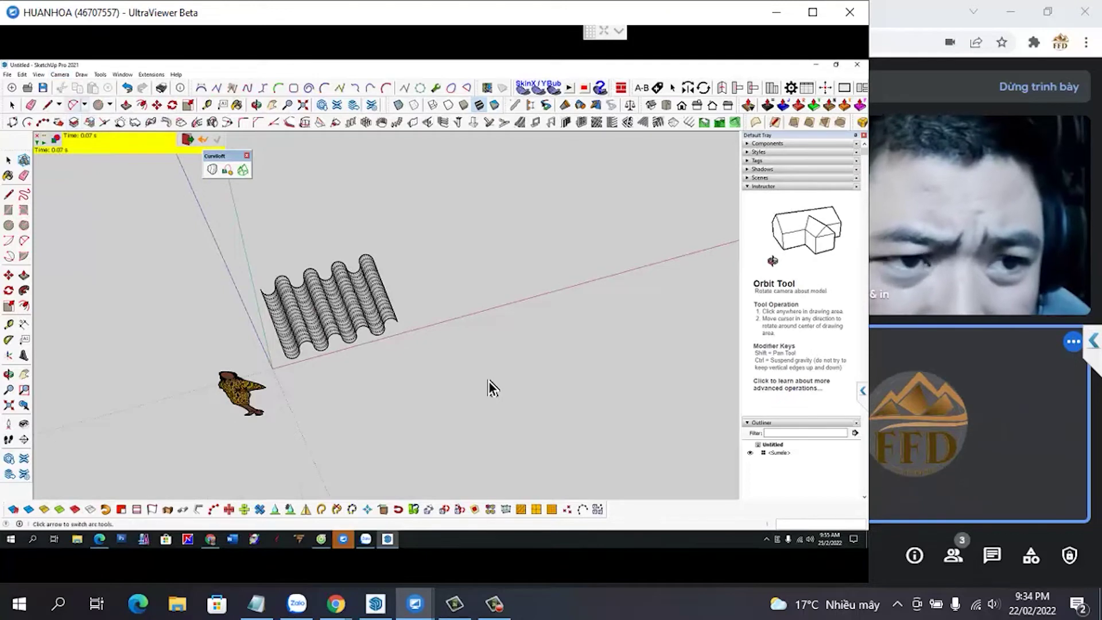
{"action": "key", "text": "alt+v"}
{"action": "key", "text": "Right"}
{"action": "key", "text": "Down"}
{"action": "key", "text": "Down"}
{"action": "key", "text": "Down"}
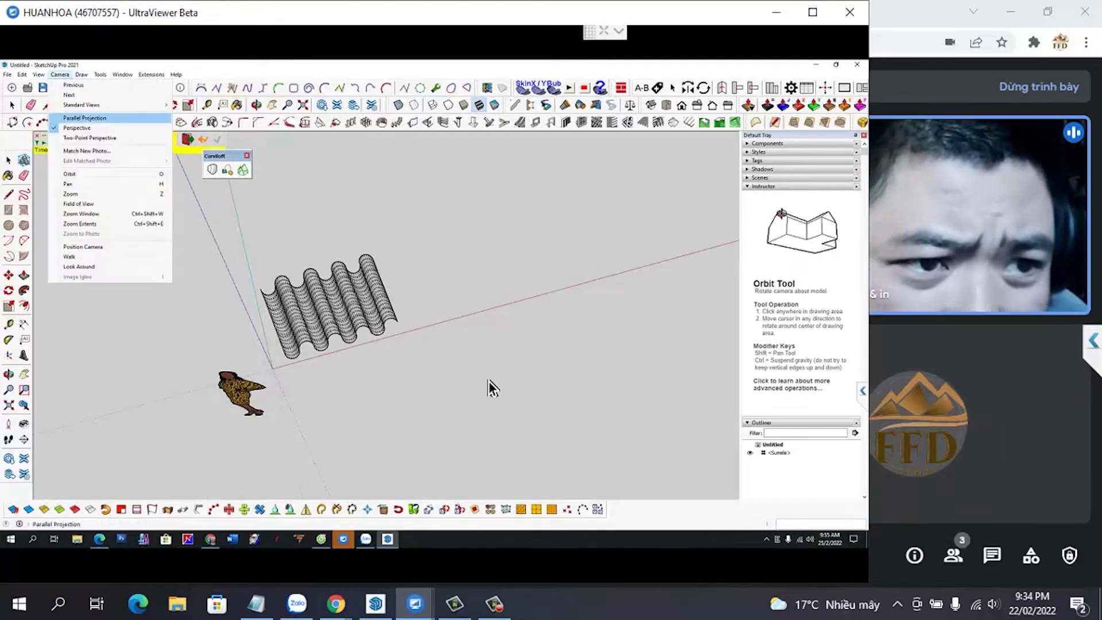
{"action": "key", "text": "Down"}
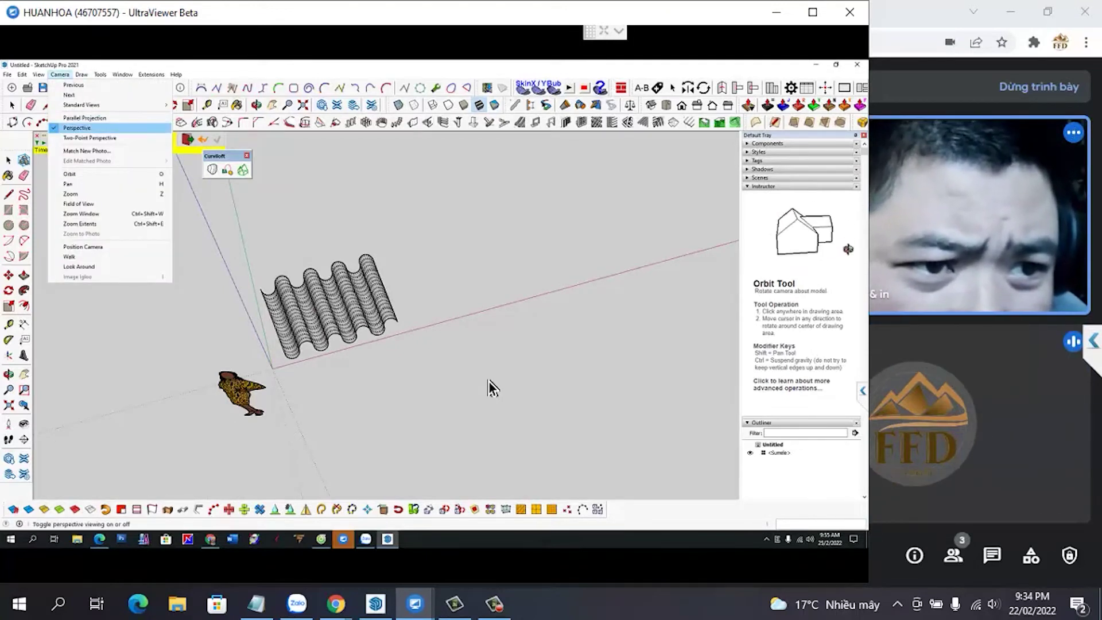
{"action": "key", "text": "Down"}
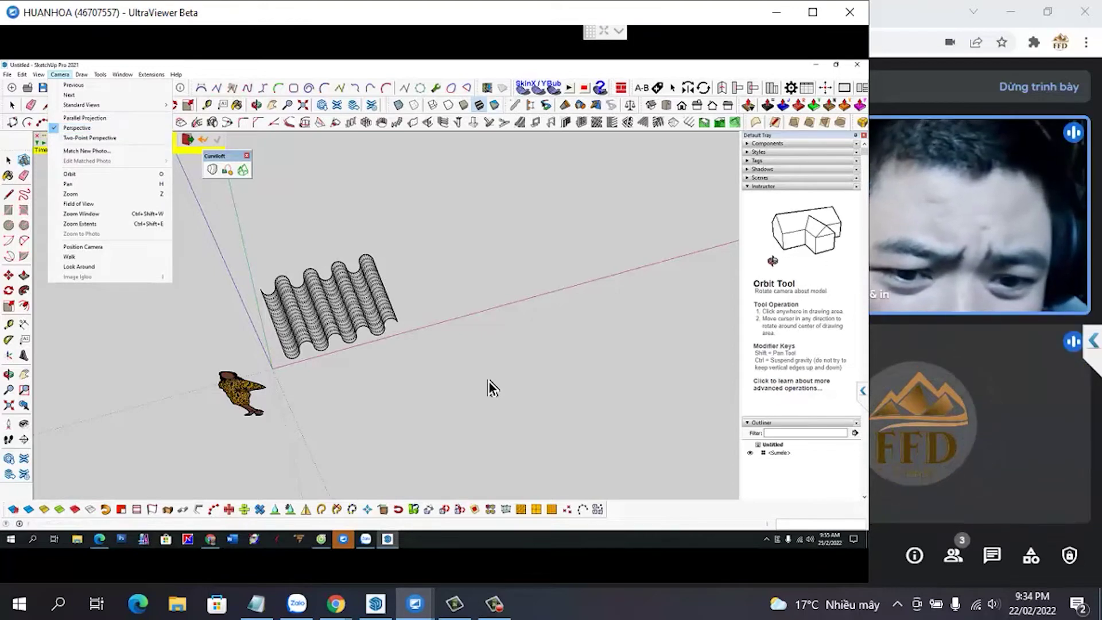
{"action": "key", "text": "Down"}
{"action": "key", "text": "Left"}
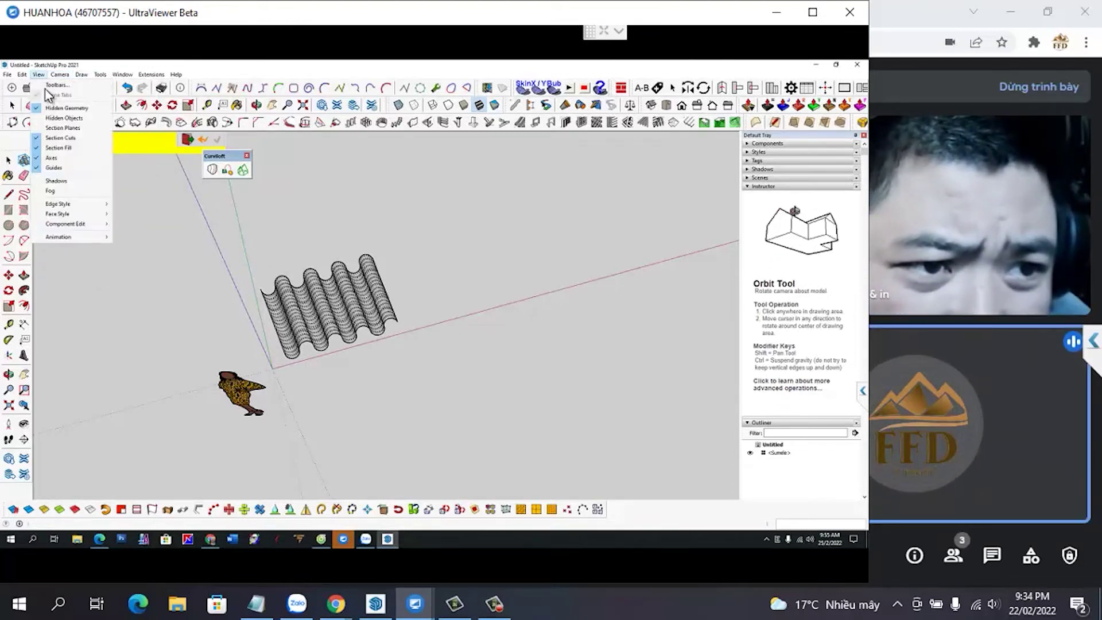
{"action": "left_click", "coordinate": [55, 108]}
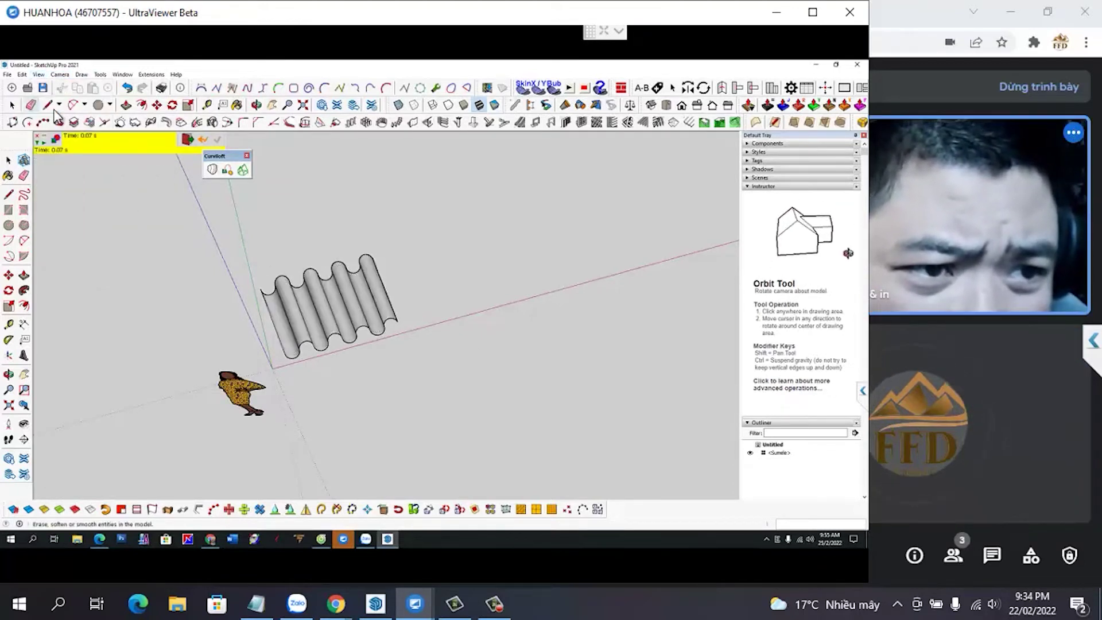
{"action": "key", "text": "space"}
{"action": "middle_click_drag", "start_coordinate": [352, 335], "coordinate": [352, 336]}
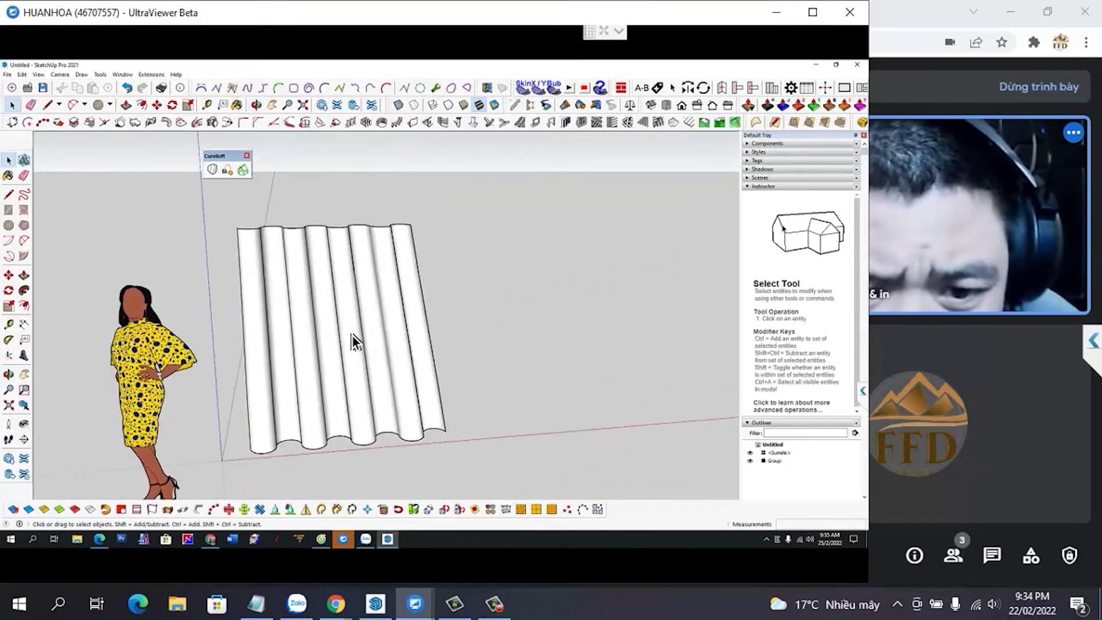
{"action": "left_click", "coordinate": [353, 336]}
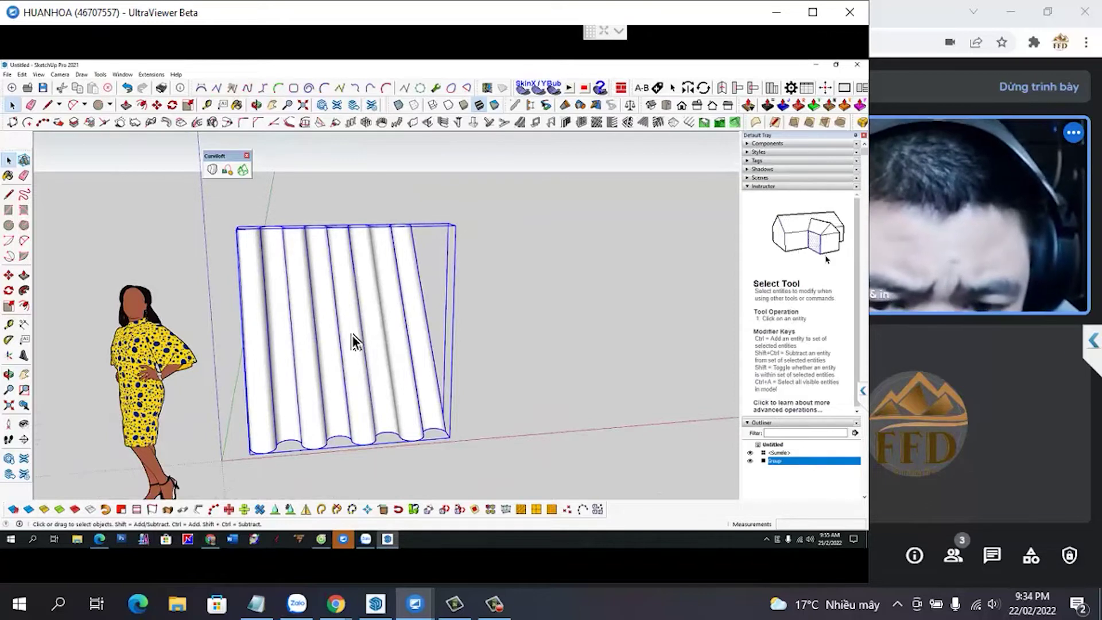
{"action": "right_click", "coordinate": [352, 336]}
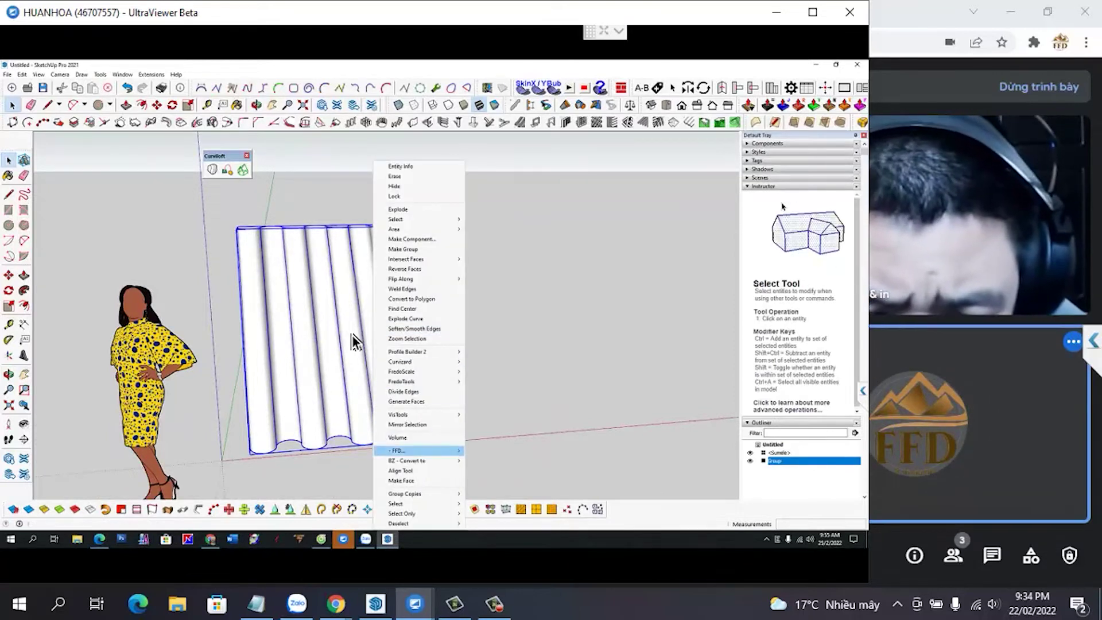
{"action": "key", "text": "Right"}
{"action": "key", "text": "Down"}
{"action": "key", "text": "Down"}
{"action": "key", "text": "Return"}
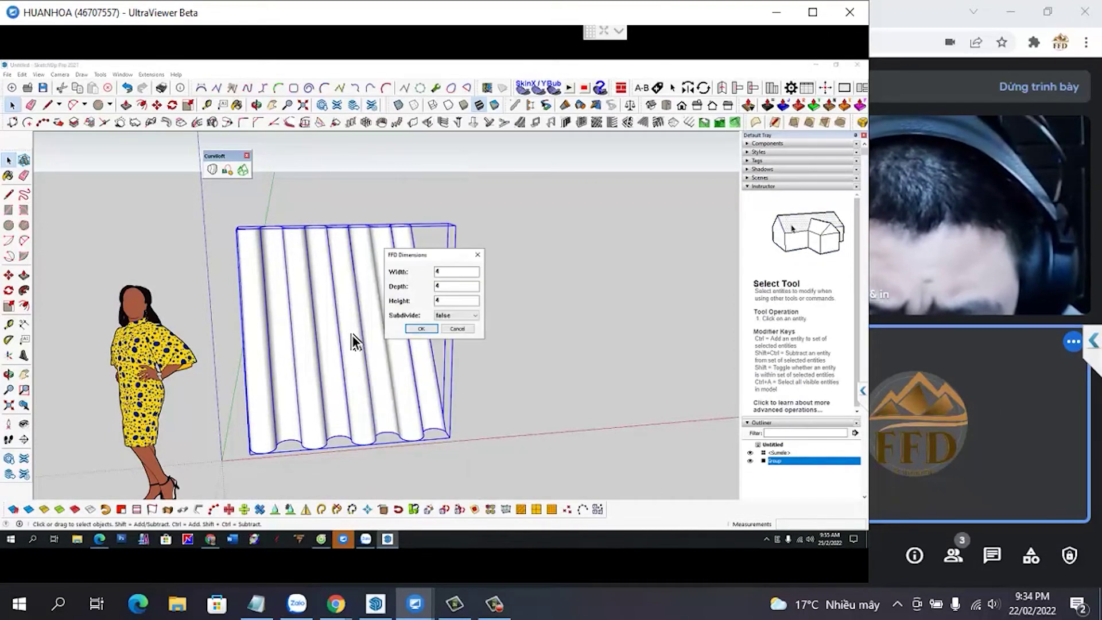
{"action": "key", "text": "Return"}
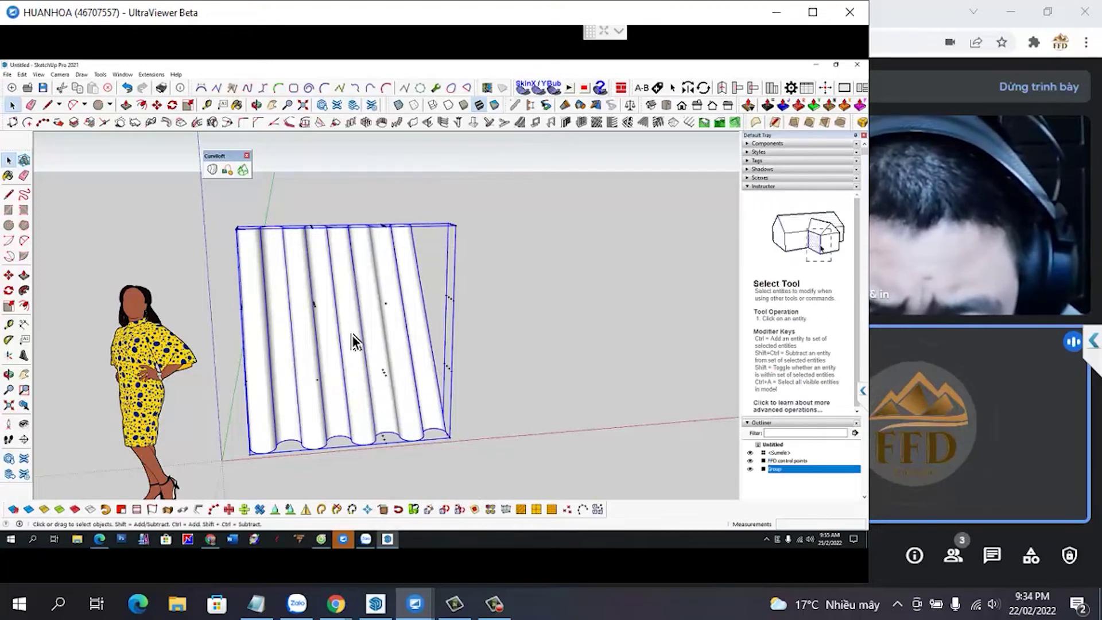
{"action": "scroll", "coordinate": [352, 335], "scroll_direction": "up", "scroll_amount": 3}
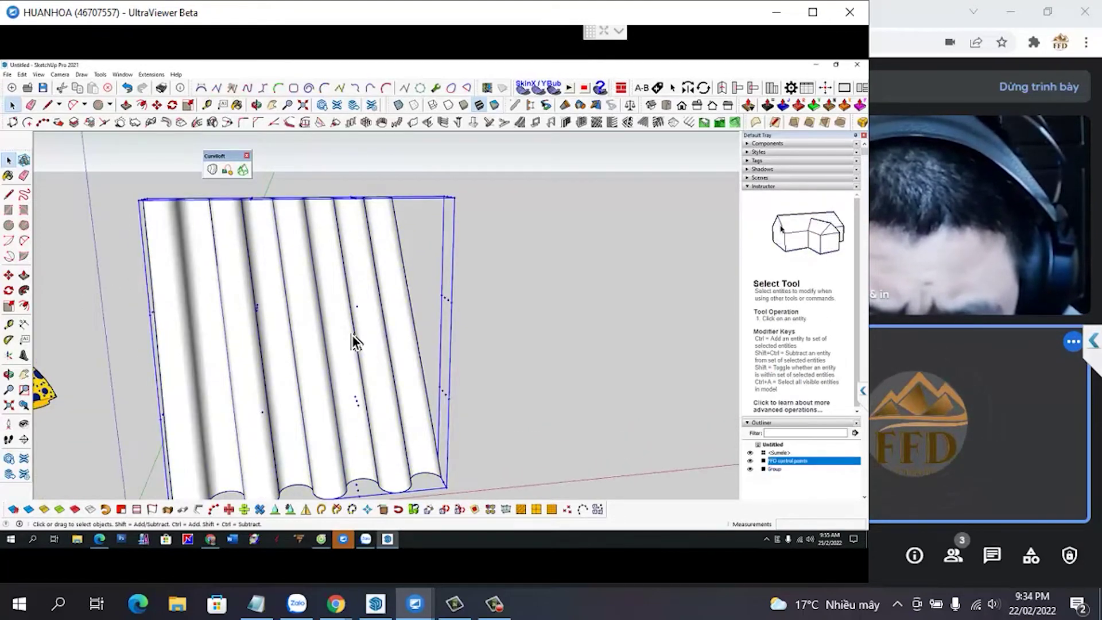
{"action": "scroll", "coordinate": [352, 338], "scroll_direction": "up", "scroll_amount": 3}
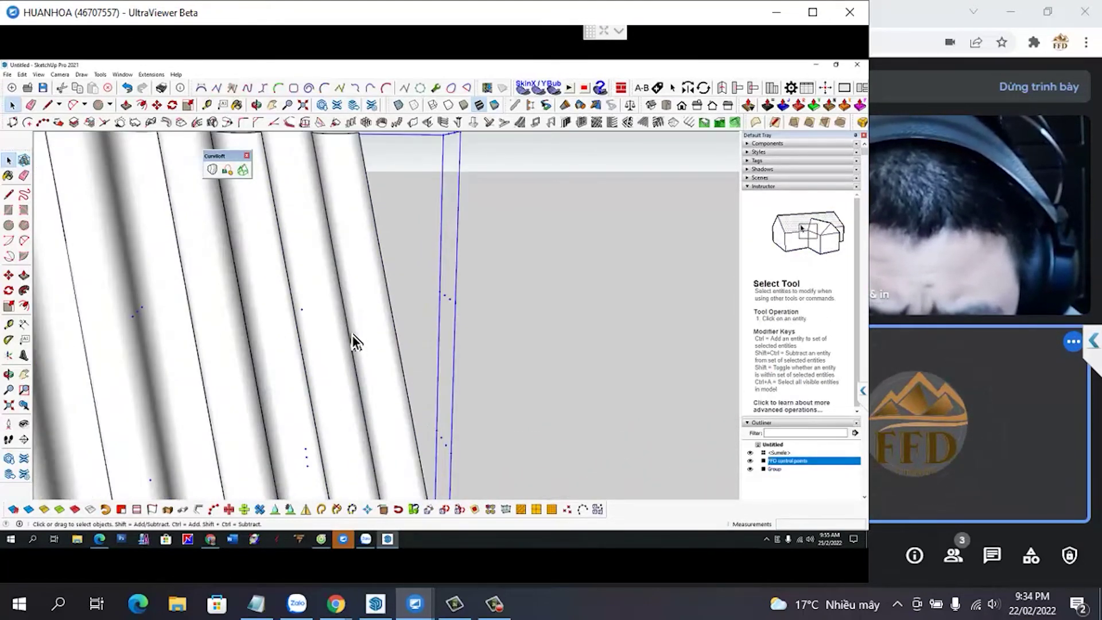
{"action": "scroll", "coordinate": [352, 335], "scroll_direction": "down", "scroll_amount": 1}
{"action": "scroll", "coordinate": [352, 336], "scroll_direction": "down", "scroll_amount": 5}
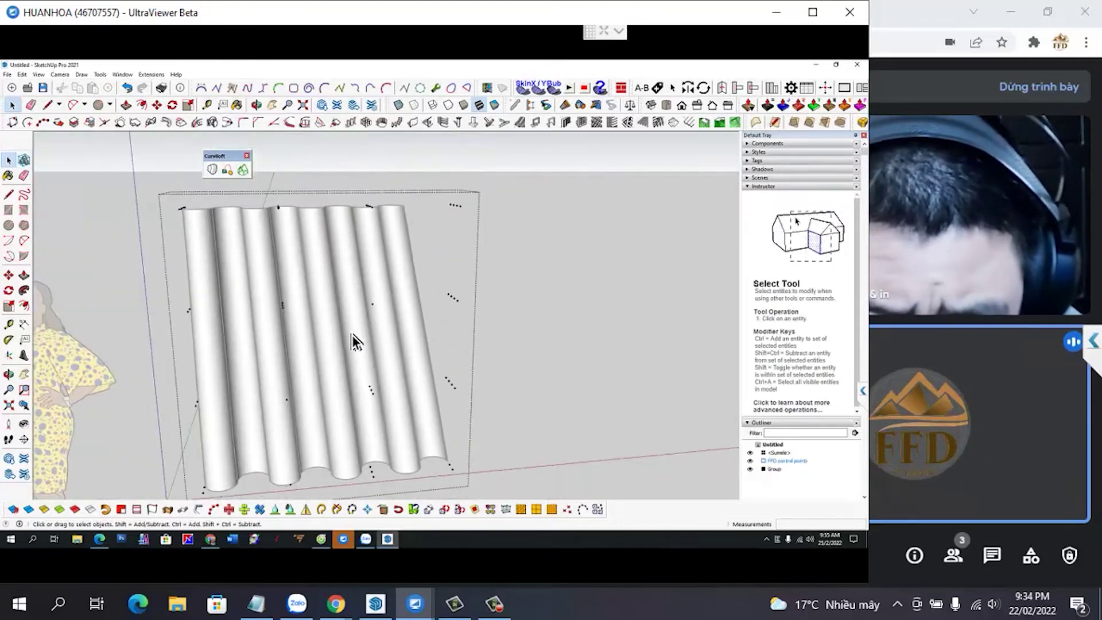
{"action": "scroll", "coordinate": [352, 336], "scroll_direction": "down", "scroll_amount": 1}
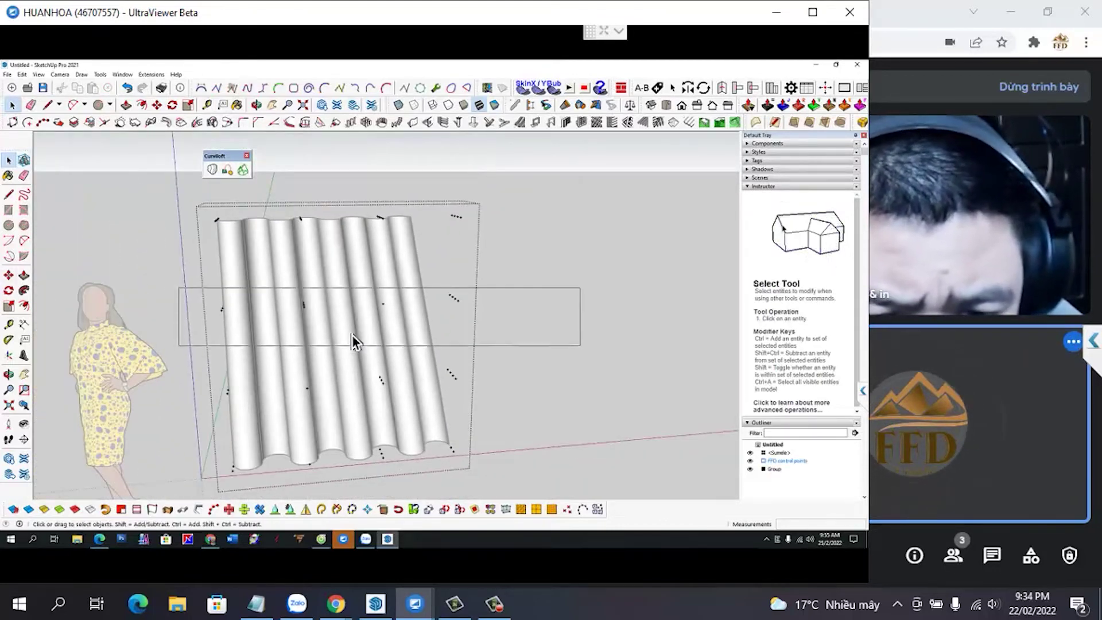
Step: Window-select the middle FFD control points and scale them along red to 0.5
{"action": "left_click_drag", "start_coordinate": [179, 288], "coordinate": [580, 345]}
{"action": "key", "text": "s"}
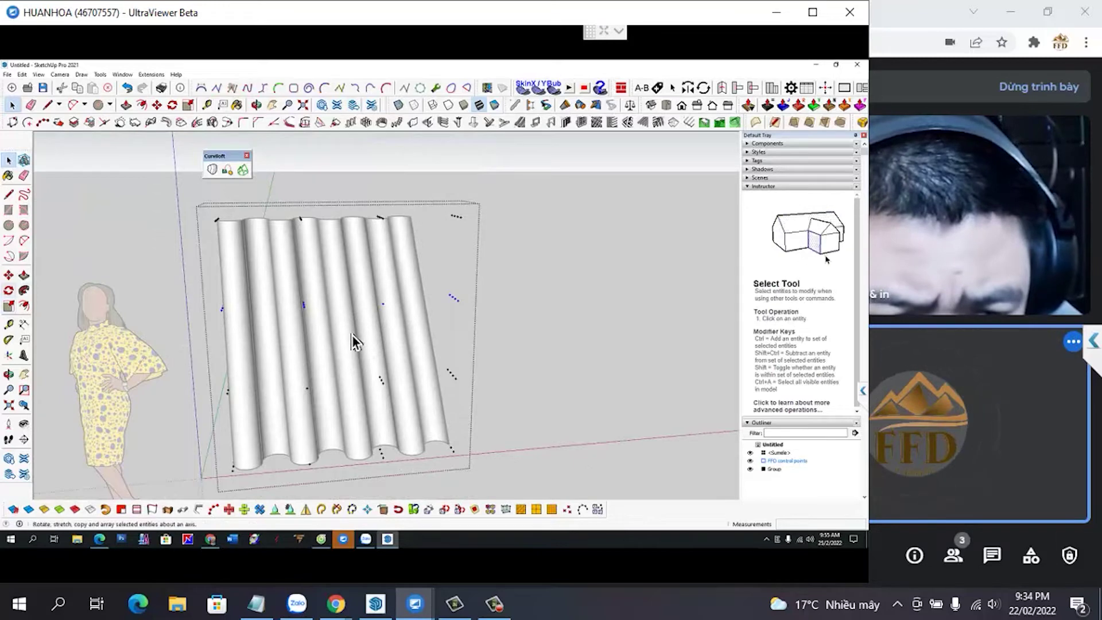
{"action": "scroll", "coordinate": [352, 336], "scroll_direction": "up", "scroll_amount": 1}
{"action": "scroll", "coordinate": [352, 336], "scroll_direction": "up", "scroll_amount": 2}
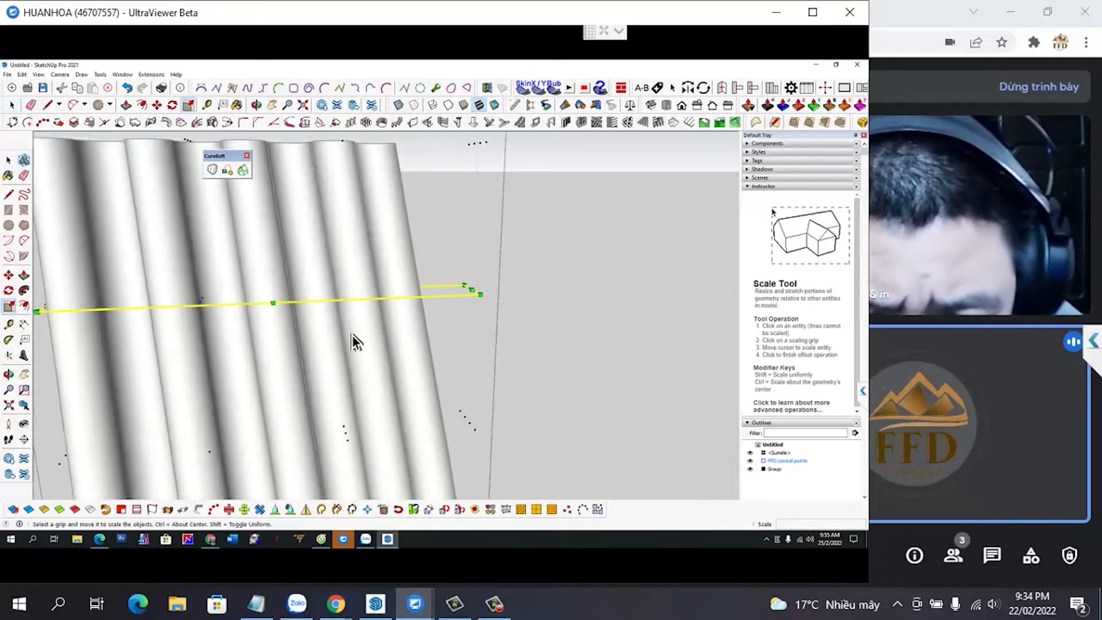
{"action": "scroll", "coordinate": [352, 336], "scroll_direction": "up", "scroll_amount": 2}
{"action": "scroll", "coordinate": [352, 335], "scroll_direction": "up", "scroll_amount": 2}
{"action": "scroll", "coordinate": [353, 335], "scroll_direction": "down", "scroll_amount": 2}
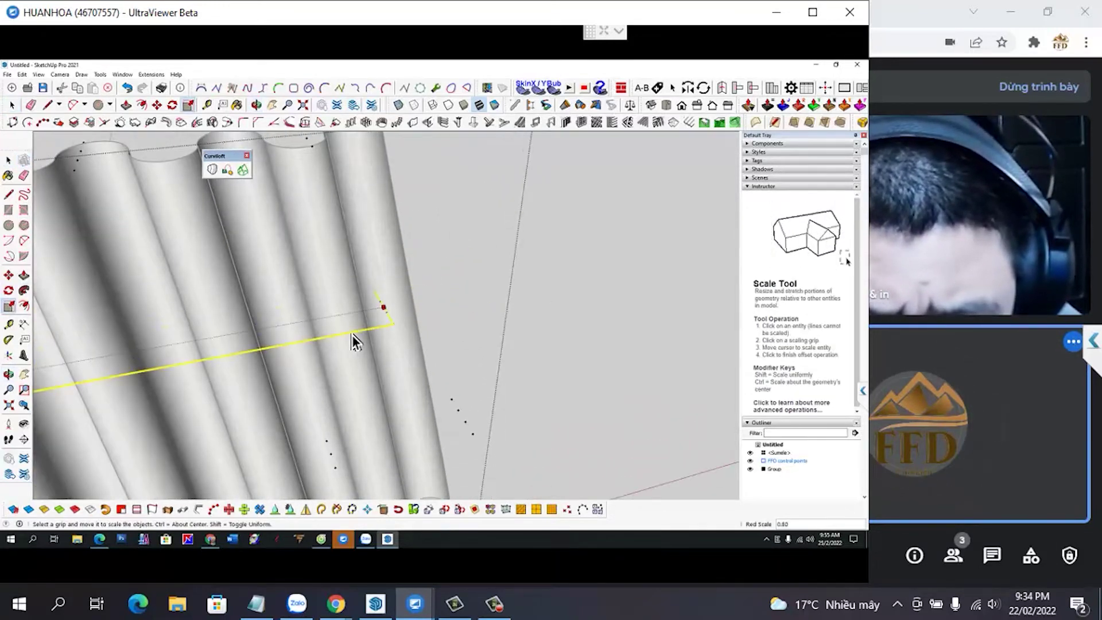
{"action": "scroll", "coordinate": [352, 335], "scroll_direction": "down", "scroll_amount": 2}
{"action": "scroll", "coordinate": [353, 335], "scroll_direction": "down", "scroll_amount": 2}
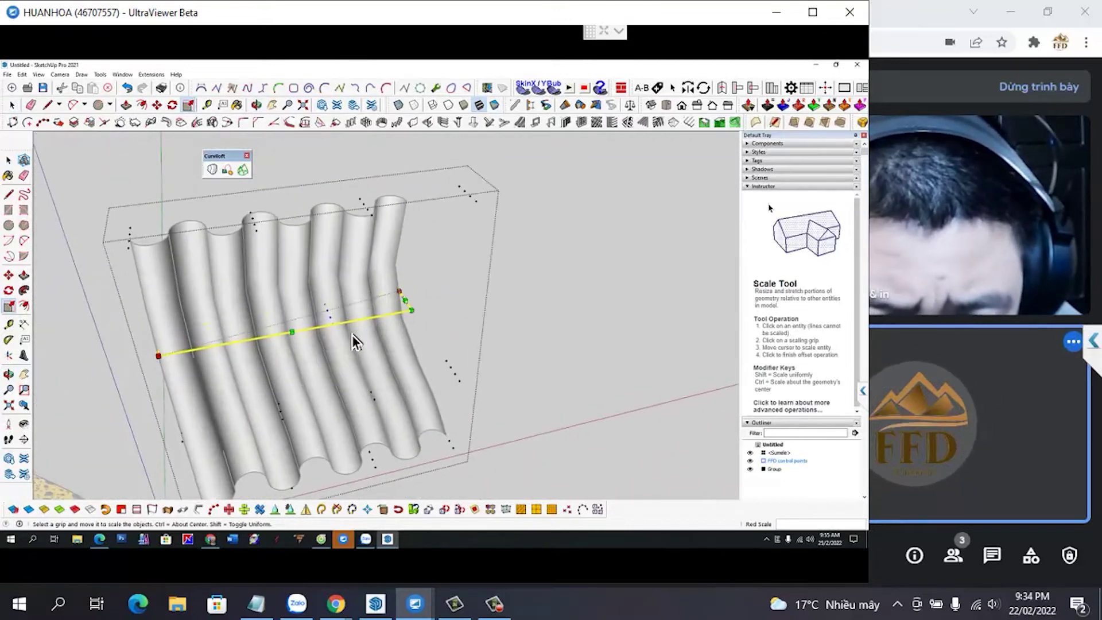
{"action": "middle_click_drag", "start_coordinate": [352, 335], "coordinate": [352, 335]}
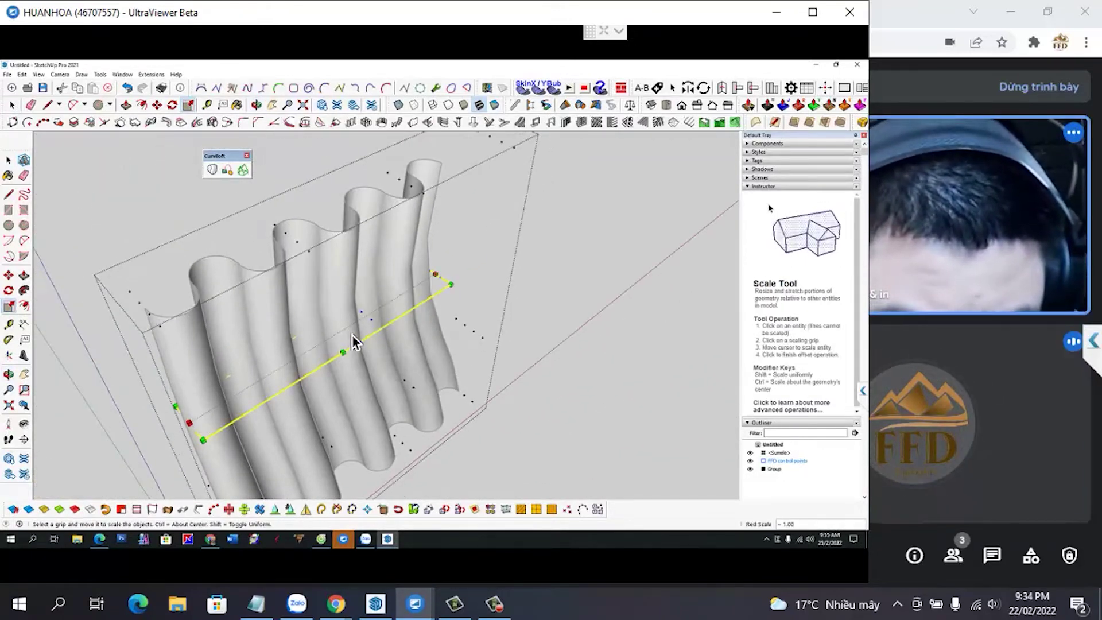
{"action": "type", "text": "0.79"}
{"action": "key", "text": "Return"}
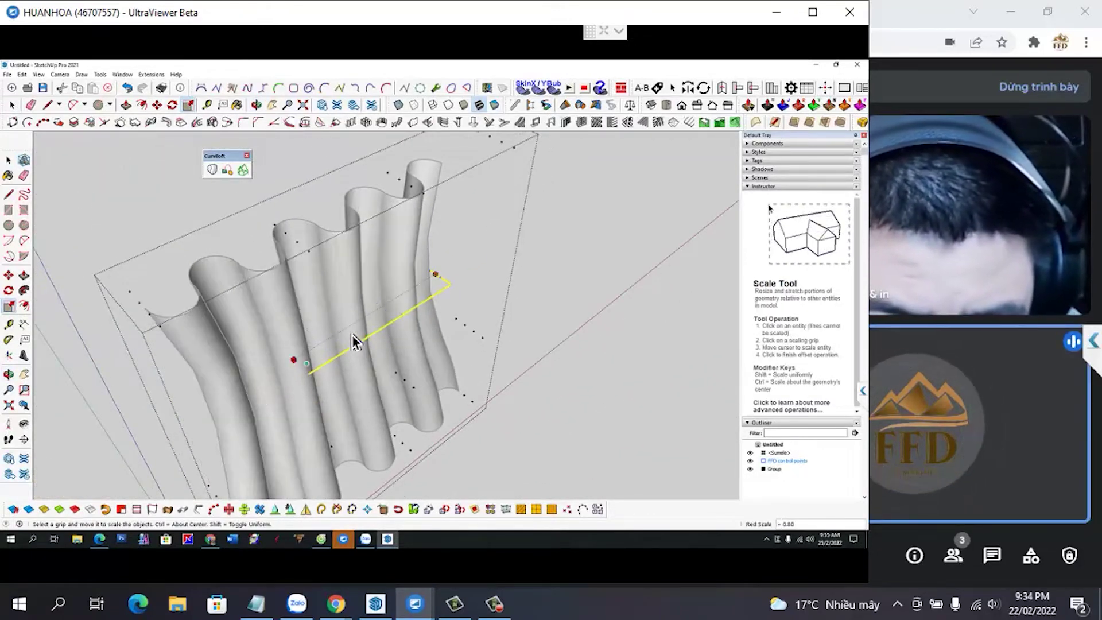
{"action": "type", "text": "0.5"}
{"action": "key", "text": "Return"}
Step: Close the FFD group, view the tapered curtain, then switch to the local SketchUp window
{"action": "key", "text": "space"}
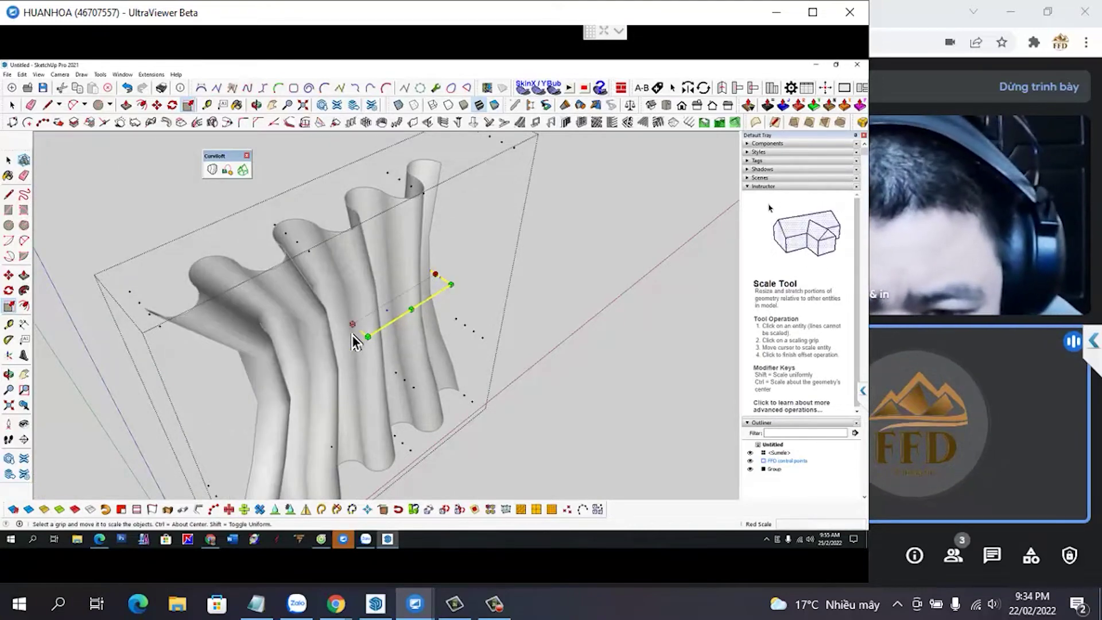
{"action": "key", "text": "o"}
{"action": "key", "text": "ctrl+z"}
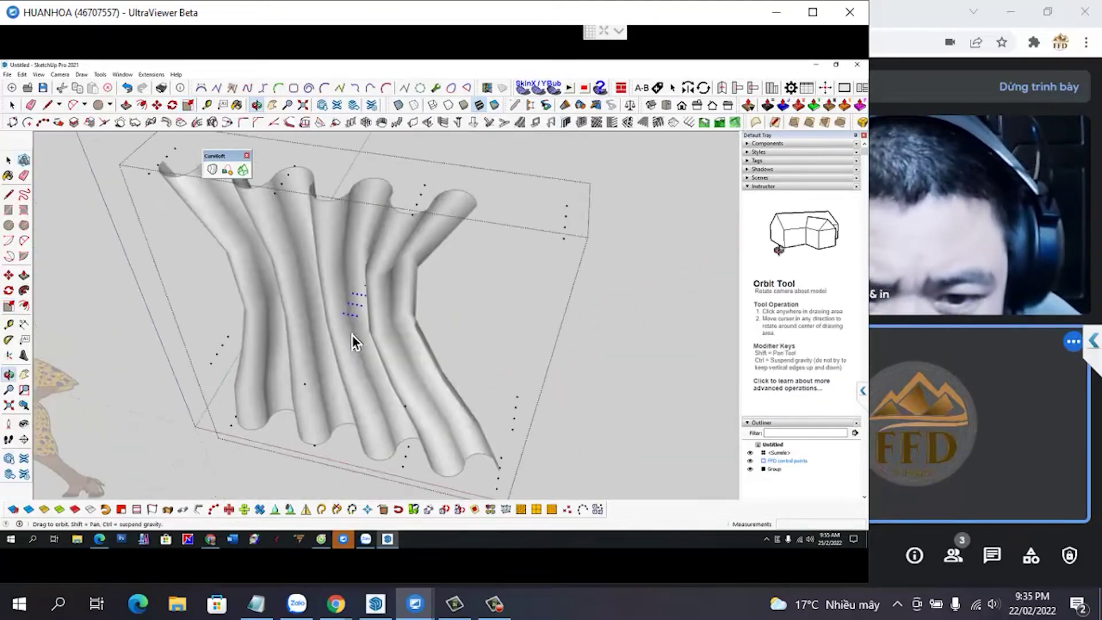
{"action": "key", "text": "ctrl+z"}
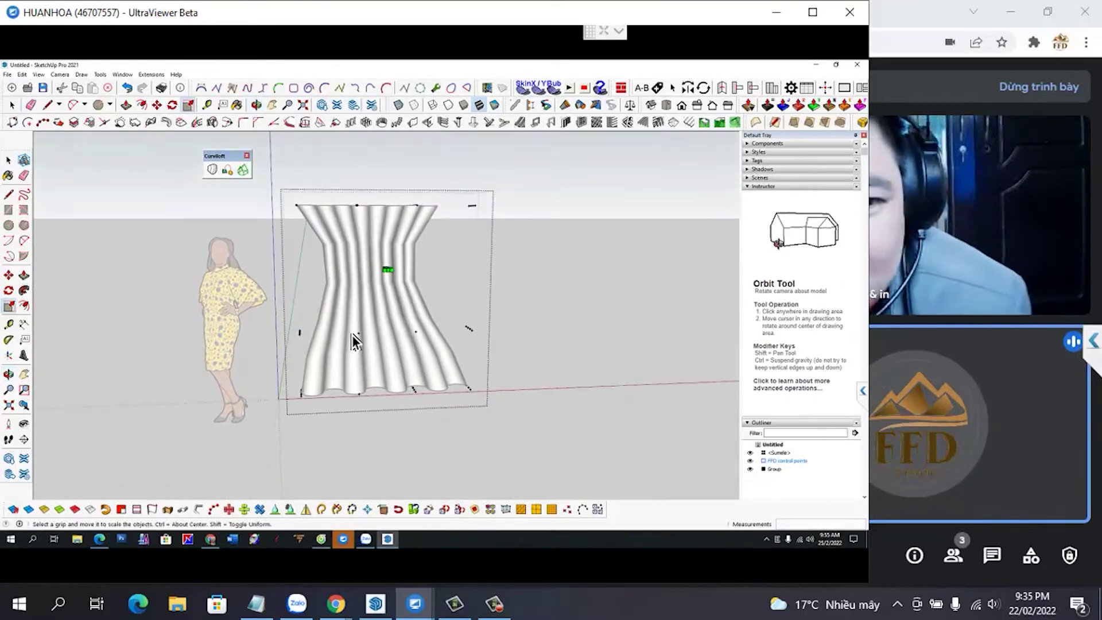
{"action": "key", "text": "space"}
{"action": "key", "text": "ctrl+z"}
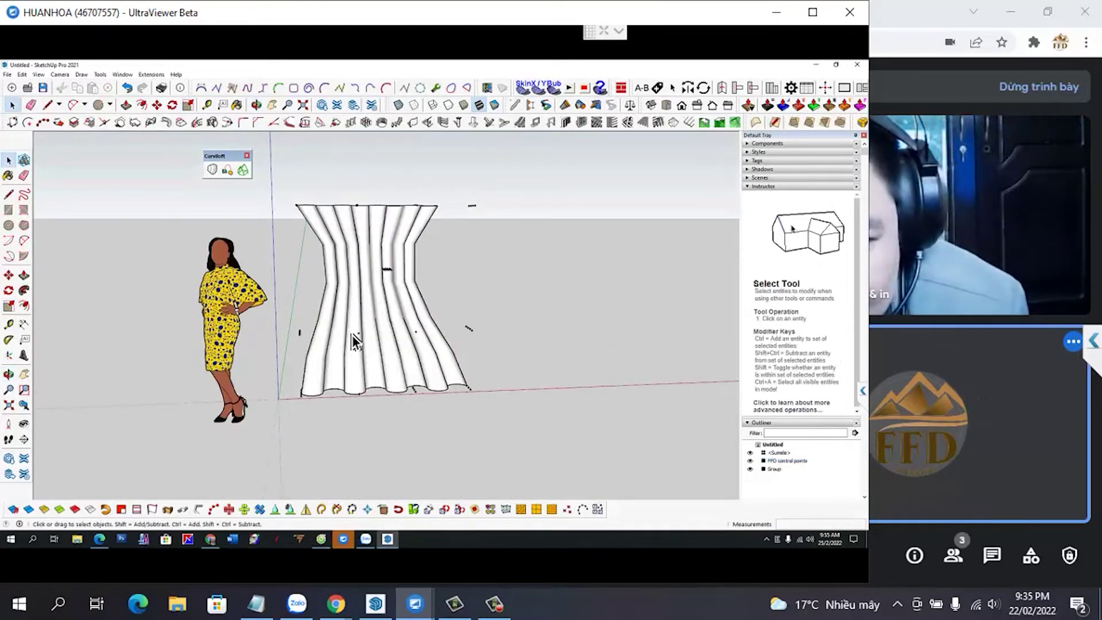
{"action": "key", "text": "ctrl+z"}
{"action": "key", "text": "ctrl+z"}
{"action": "key", "text": "ctrl+z"}
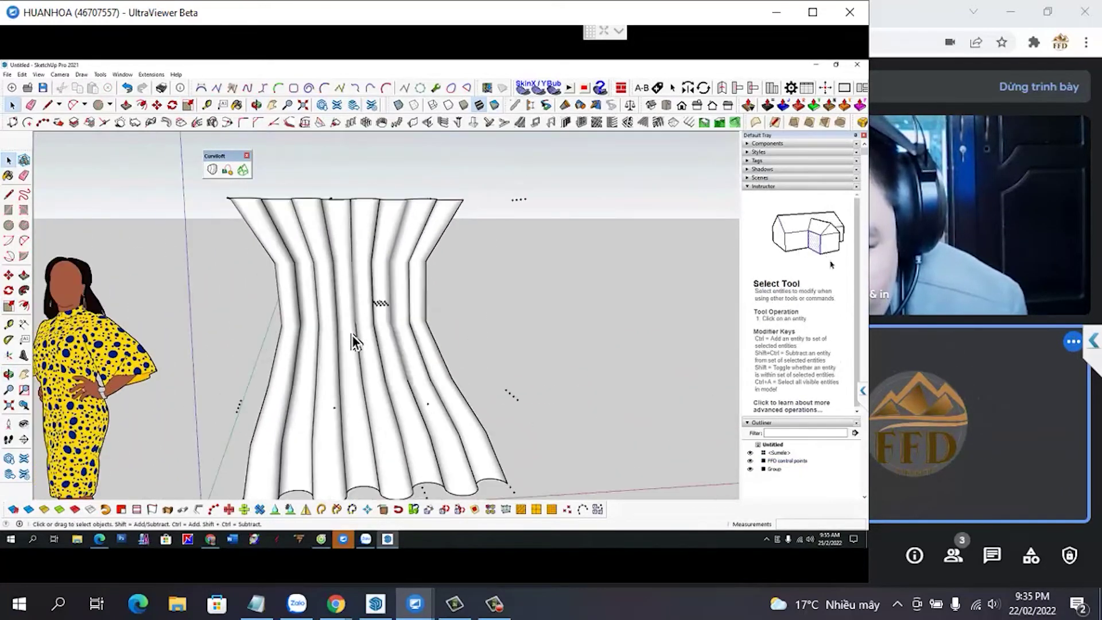
{"action": "key", "text": "ctrl+z"}
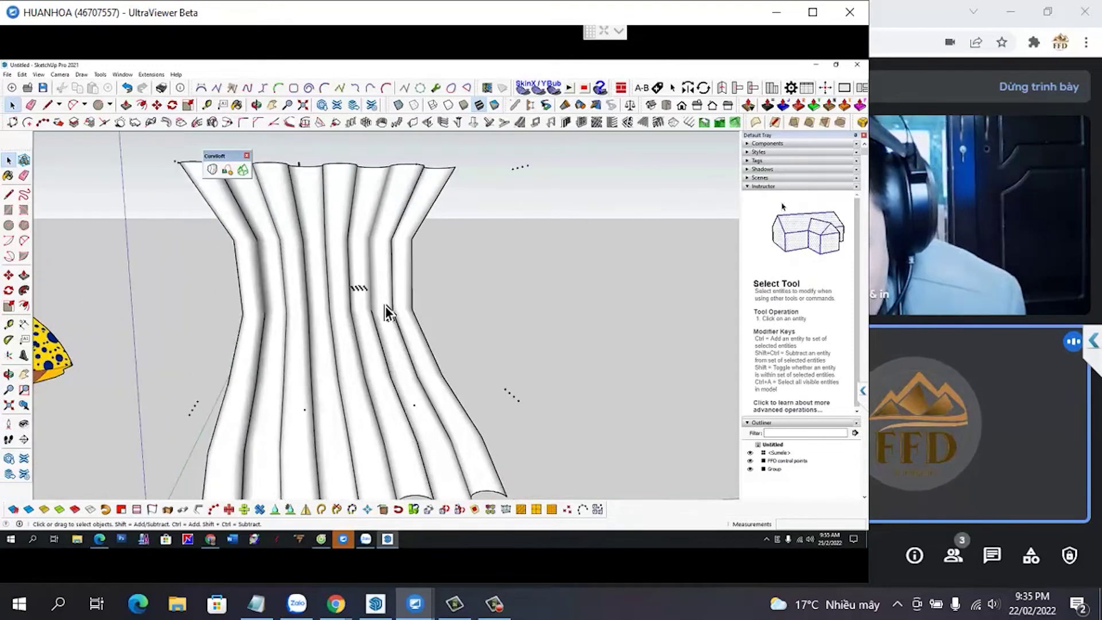
{"action": "left_click", "coordinate": [324, 316]}
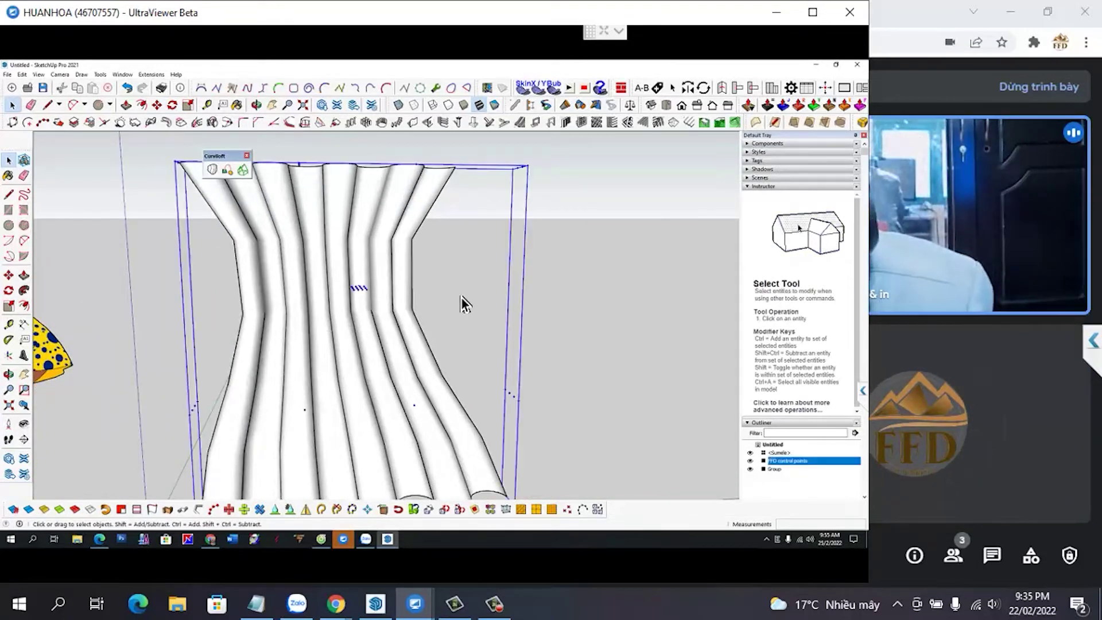
{"action": "key", "text": "ctrl+z"}
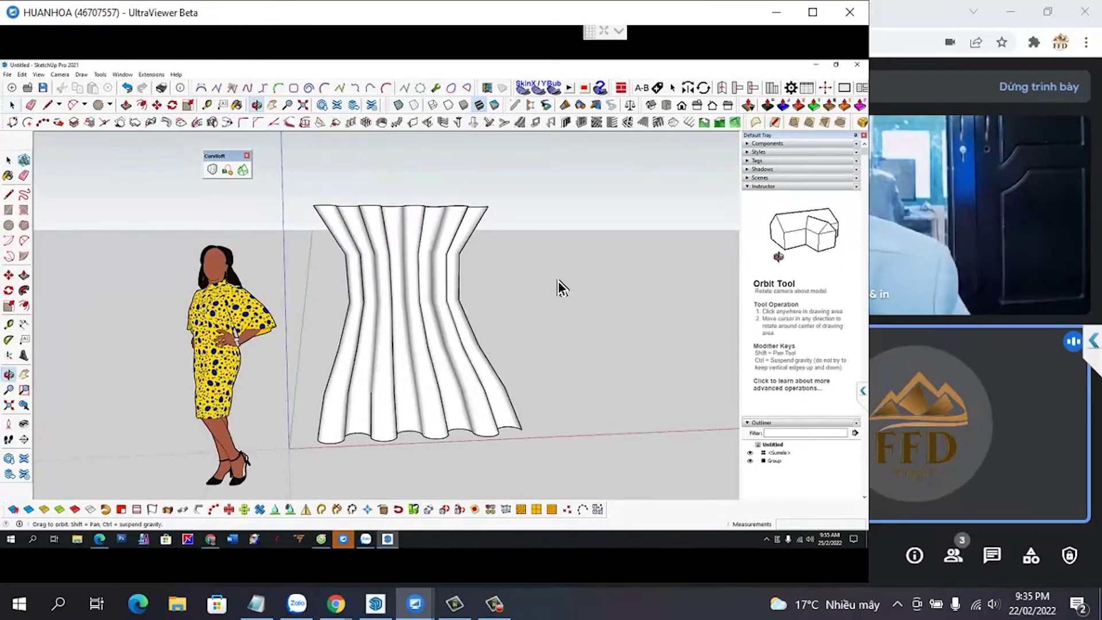
{"action": "key", "text": "space"}
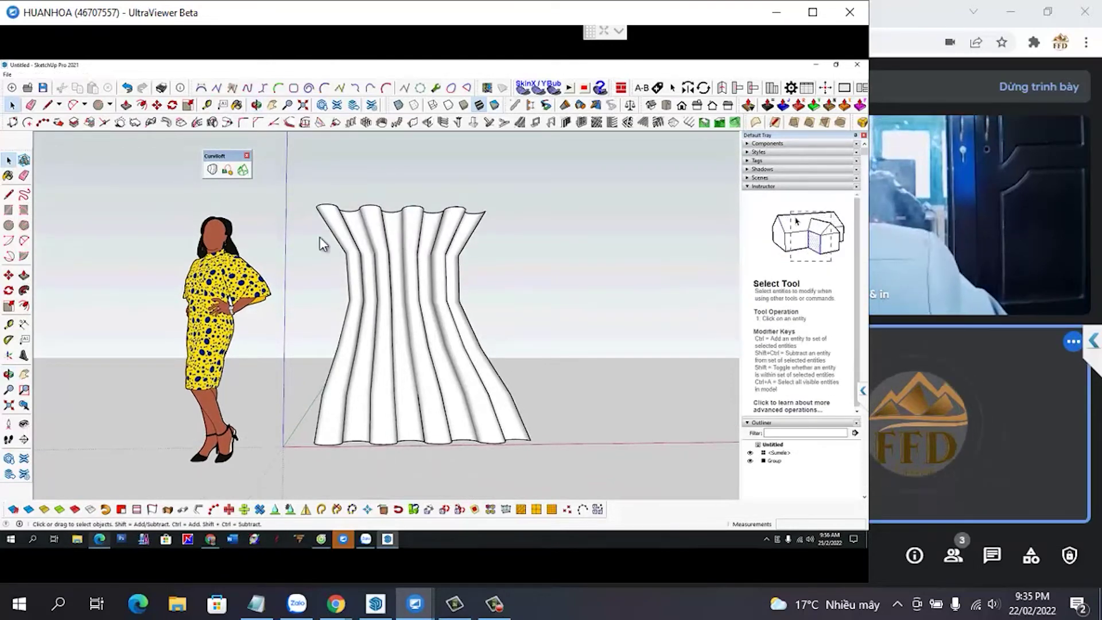
{"action": "key", "text": "alt+Tab"}
Step: Delete the curtain group and both wavy curves, leaving just the standing figure
{"action": "left_click", "coordinate": [376, 603]}
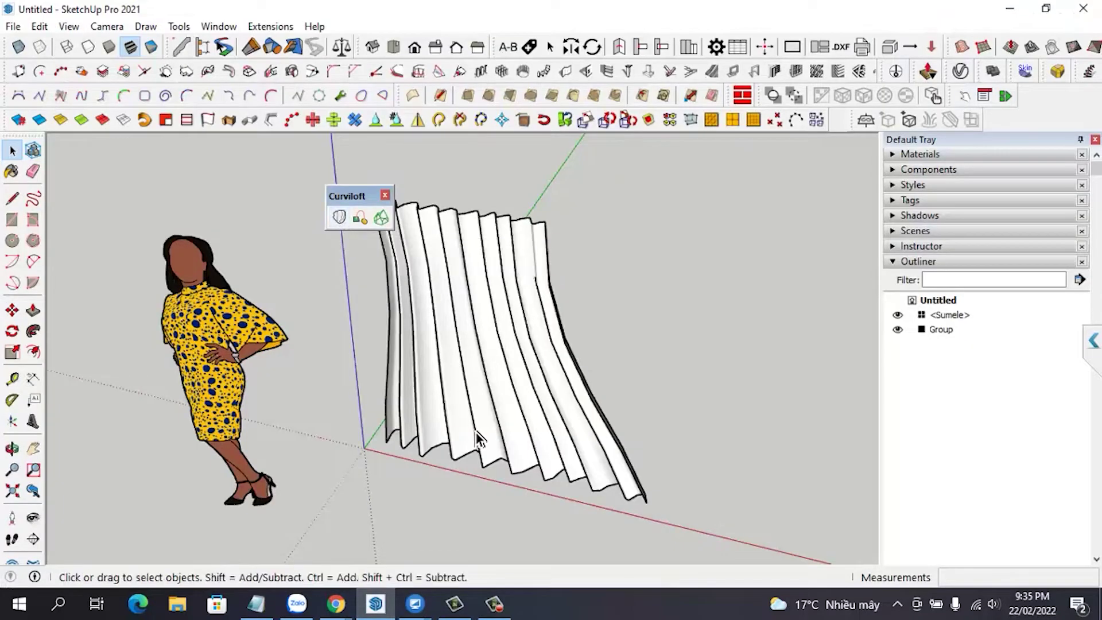
{"action": "left_click", "coordinate": [441, 383]}
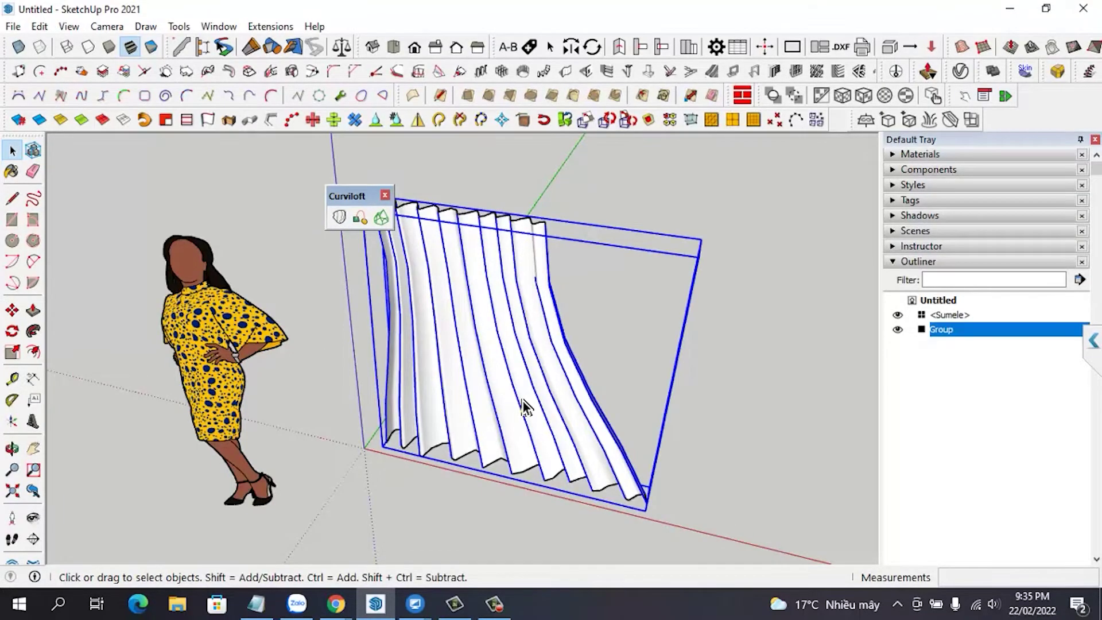
{"action": "key", "text": "Delete"}
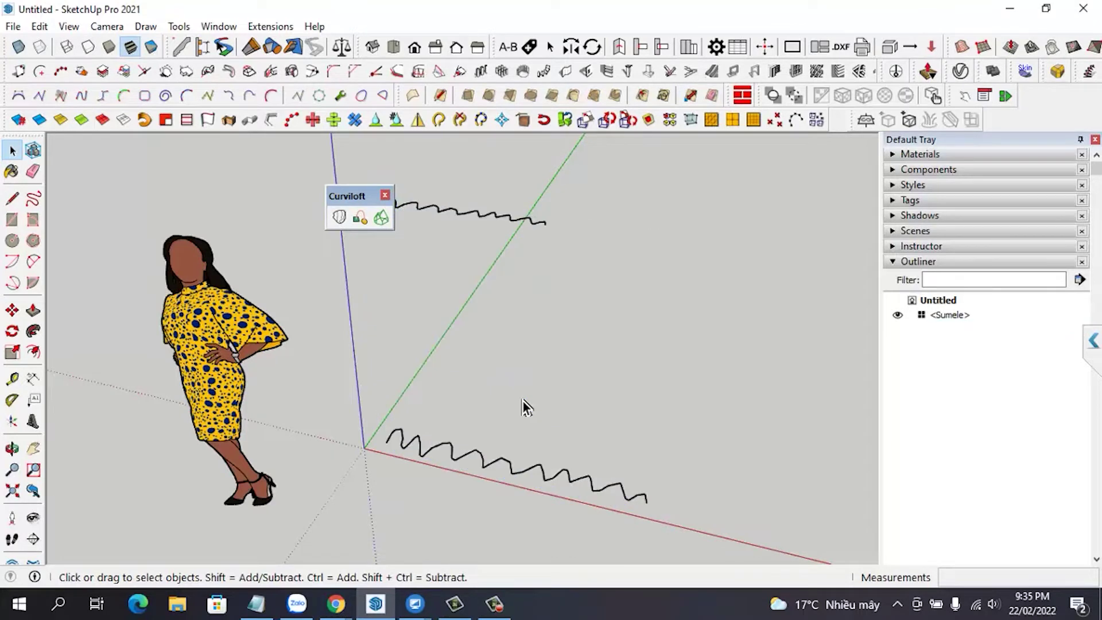
{"action": "scroll", "coordinate": [510, 422], "scroll_direction": "down", "scroll_amount": 3}
{"action": "left_click_drag", "start_coordinate": [604, 491], "coordinate": [418, 263]}
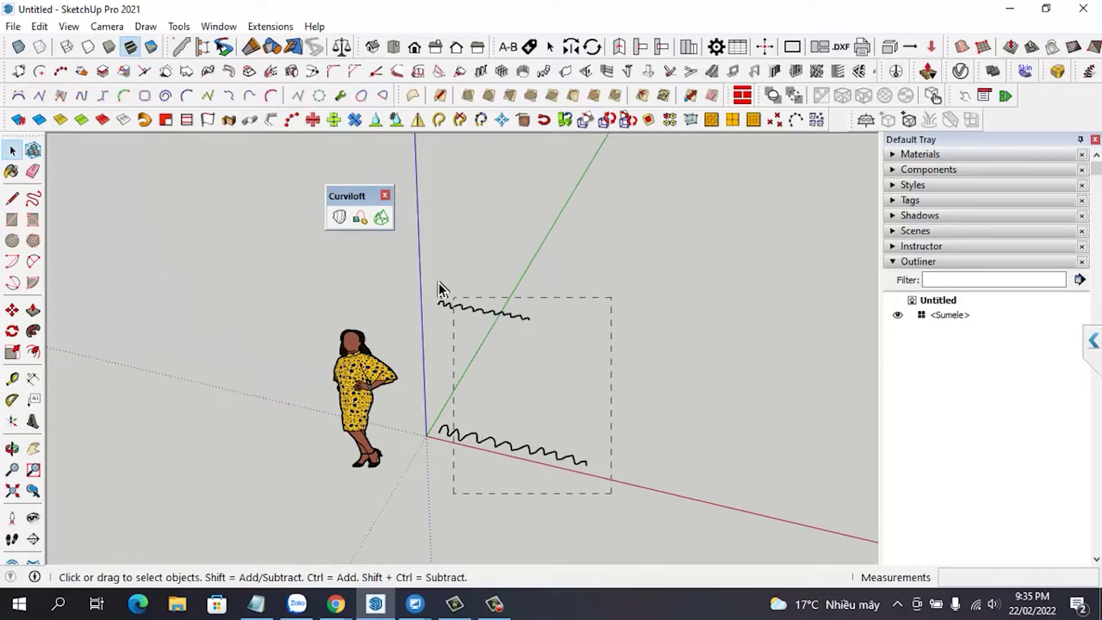
{"action": "key", "text": "Delete"}
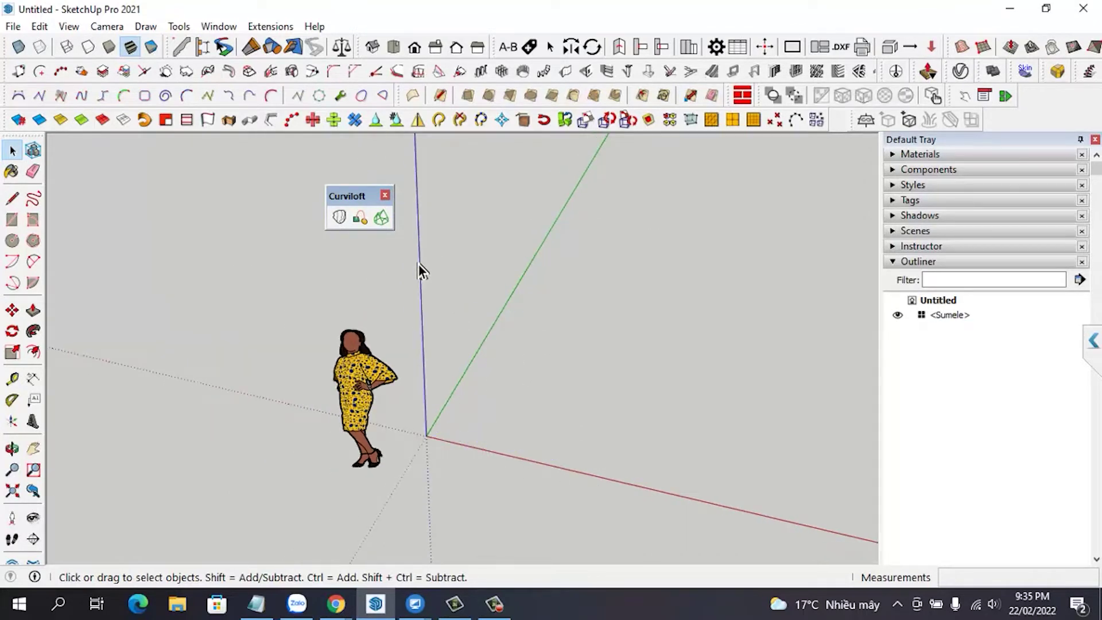
{"action": "mouse_move", "coordinate": [449, 373]}
{"action": "middle_mouse_down"}
{"action": "mouse_move", "coordinate": [482, 443]}
{"action": "mouse_move", "coordinate": [609, 445]}
{"action": "mouse_move", "coordinate": [509, 409]}
{"action": "mouse_move", "coordinate": [467, 348]}
{"action": "mouse_move", "coordinate": [422, 328]}
{"action": "mouse_move", "coordinate": [502, 426]}
{"action": "mouse_move", "coordinate": [435, 332]}
{"action": "middle_mouse_up"}
{"action": "scroll", "coordinate": [562, 452], "scroll_direction": "up", "scroll_amount": 3}
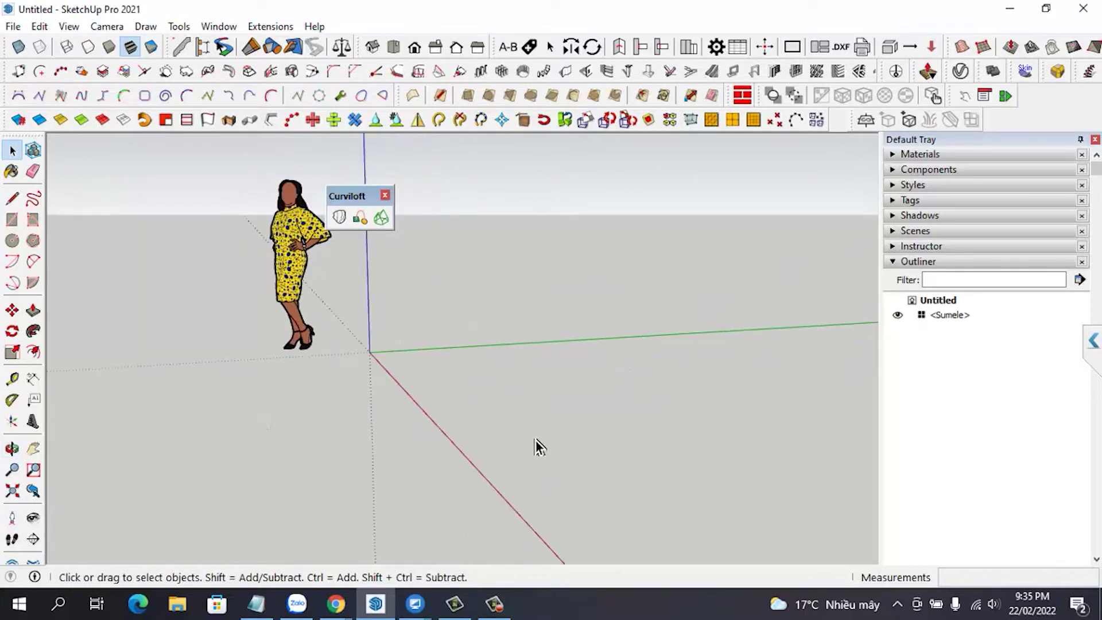
{"action": "mouse_move", "coordinate": [494, 443]}
{"action": "middle_mouse_down"}
{"action": "mouse_move", "coordinate": [738, 482]}
{"action": "mouse_move", "coordinate": [545, 363]}
{"action": "middle_mouse_up"}
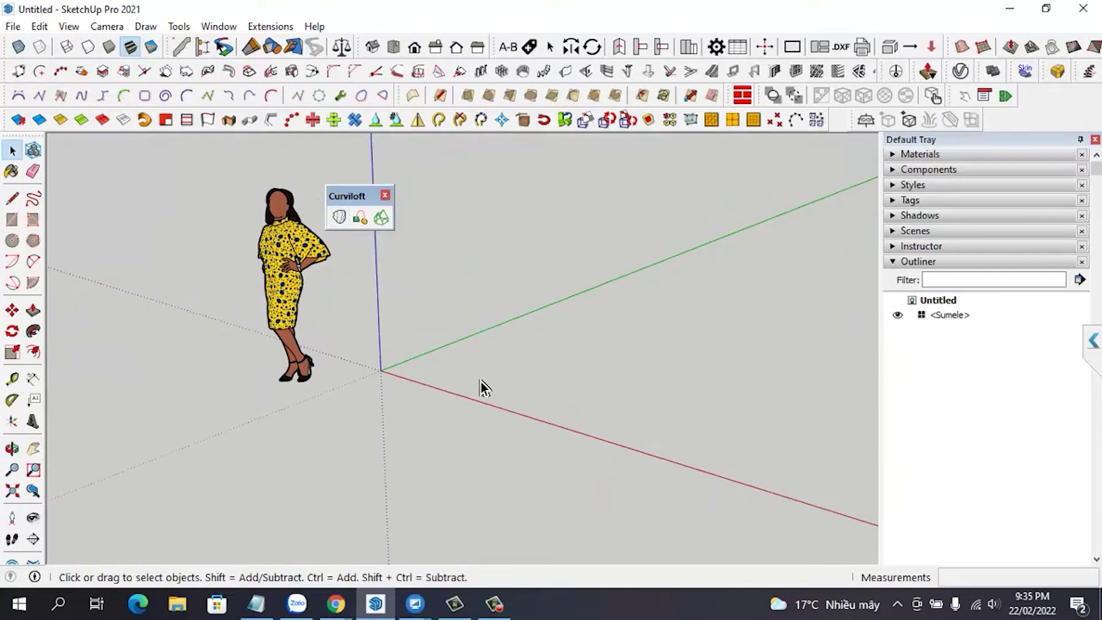
{"action": "key", "text": "c"}
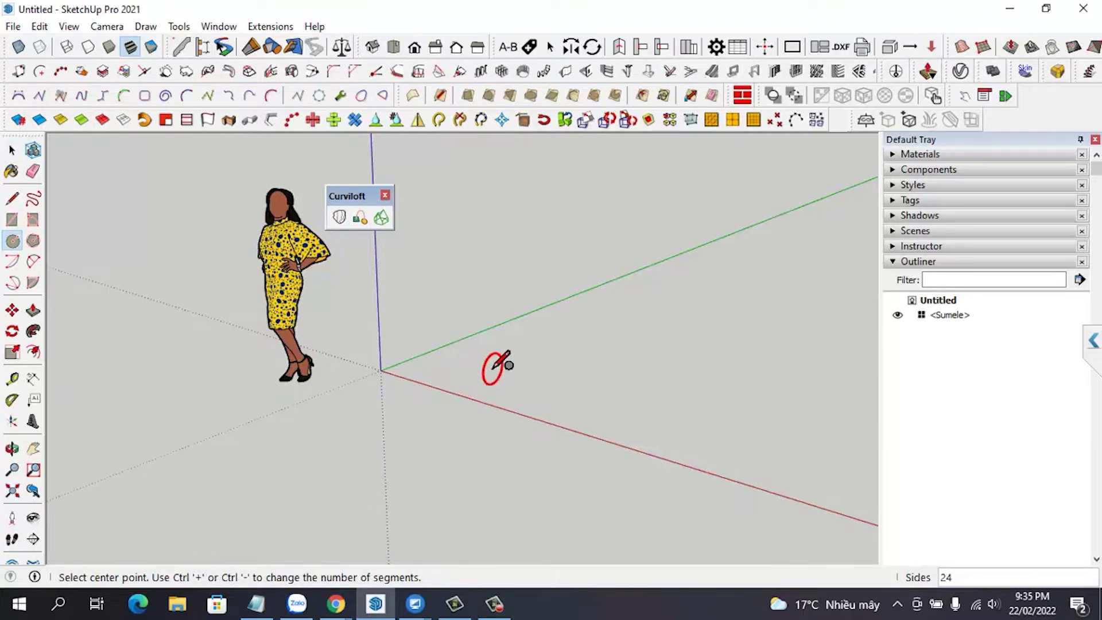
{"action": "left_click", "coordinate": [494, 366]}
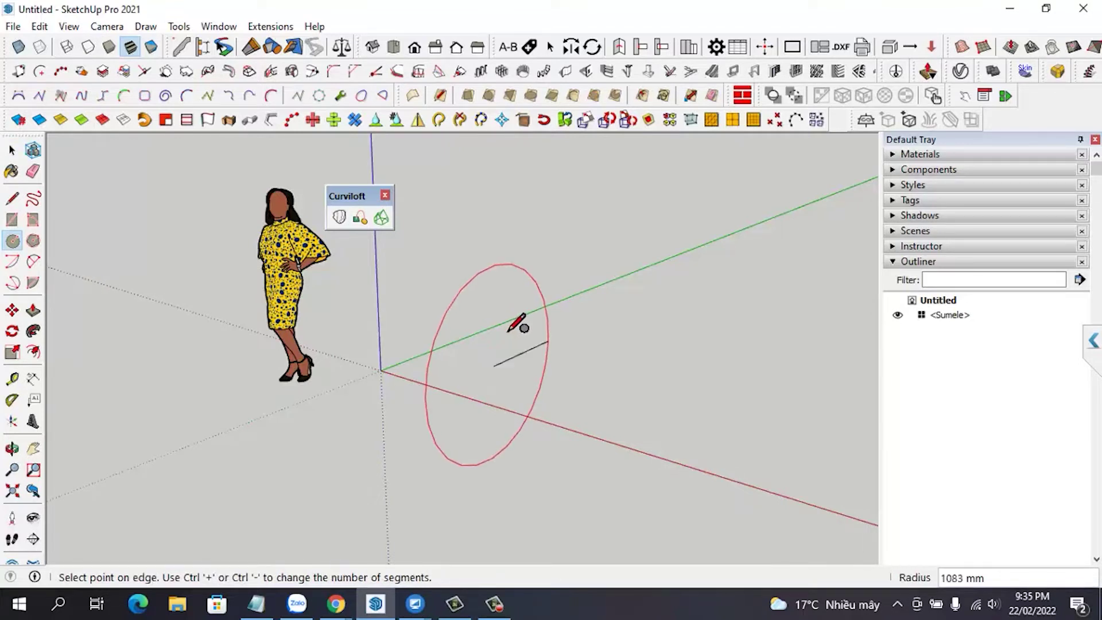
{"action": "left_click", "coordinate": [503, 335]}
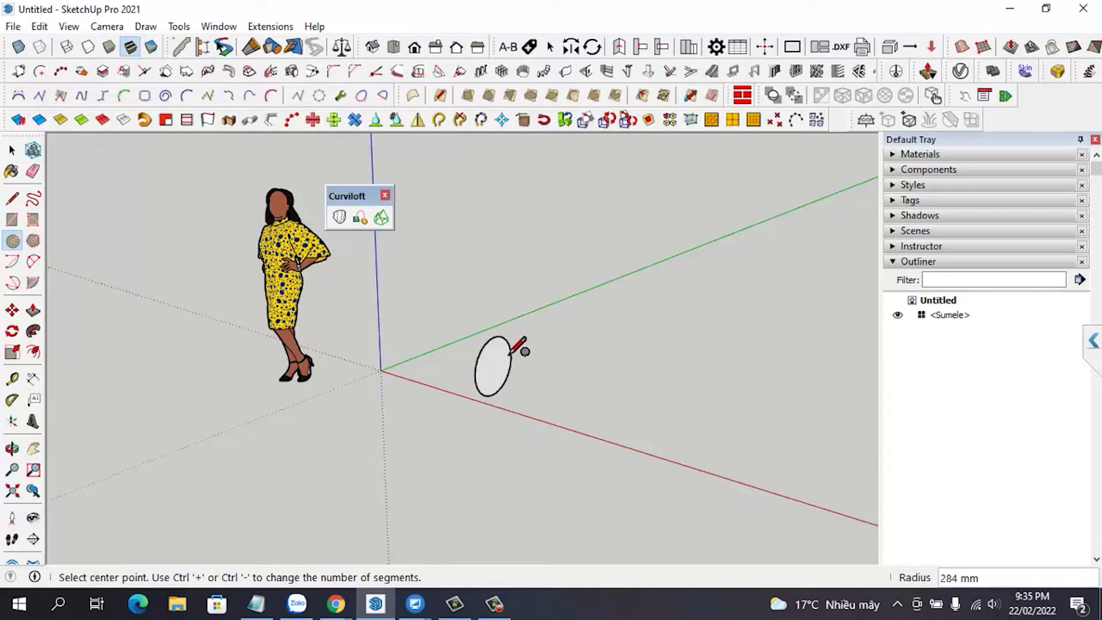
{"action": "mouse_move", "coordinate": [504, 355]}
{"action": "middle_mouse_down"}
{"action": "mouse_move", "coordinate": [526, 402]}
{"action": "mouse_move", "coordinate": [597, 426]}
{"action": "middle_mouse_up"}
{"action": "key", "text": "l"}
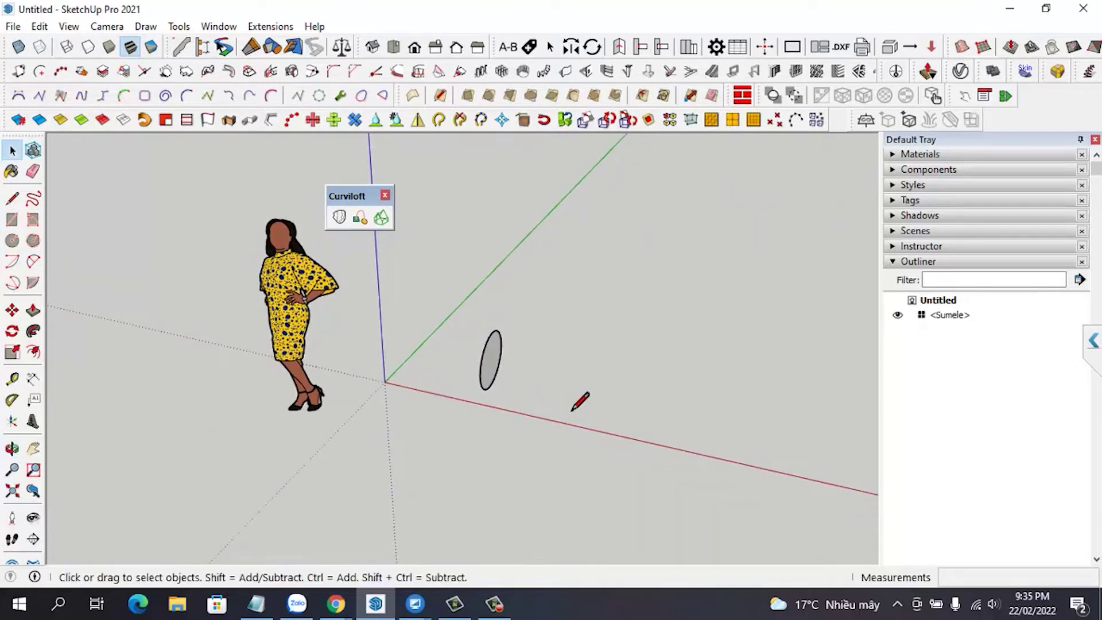
{"action": "left_click", "coordinate": [491, 360]}
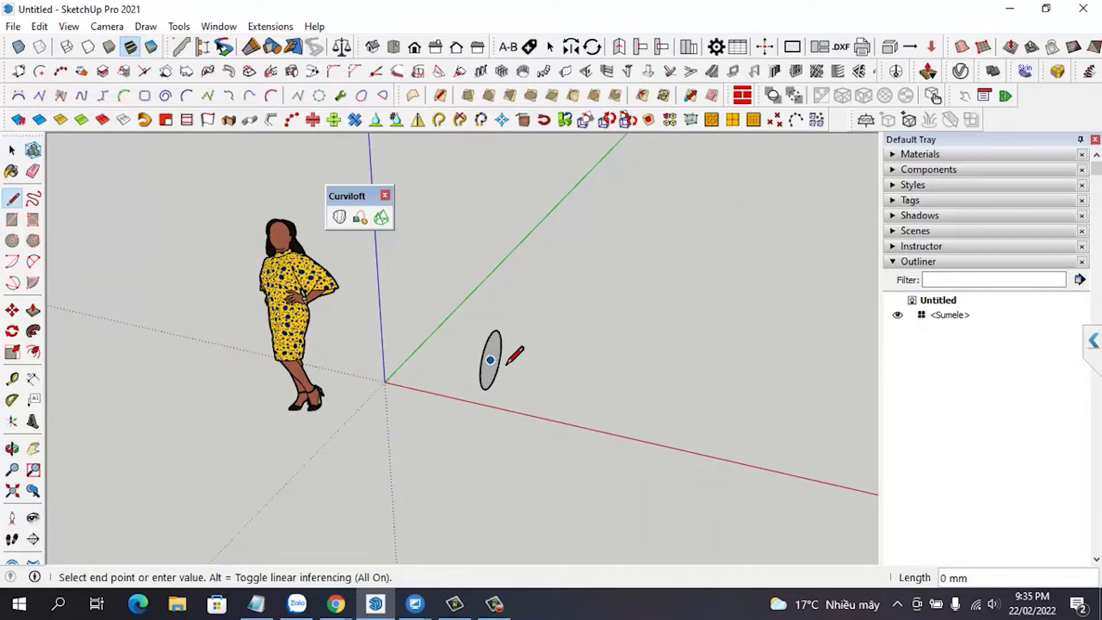
{"action": "left_click", "coordinate": [587, 378]}
{"action": "key", "text": "space"}
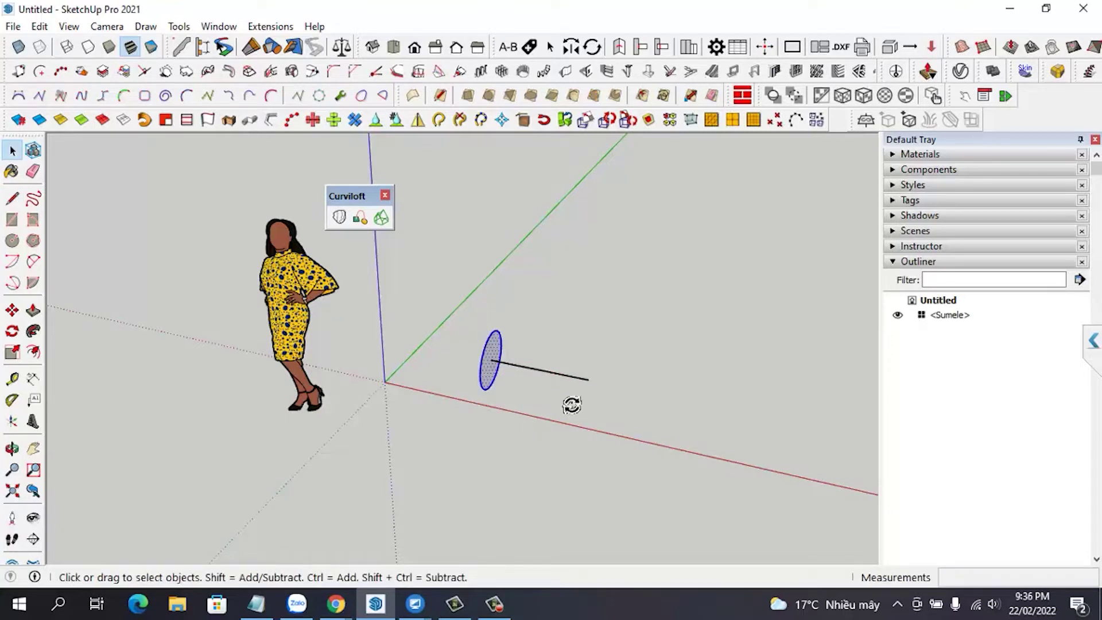
{"action": "key", "text": "q"}
{"action": "left_click_drag", "start_coordinate": [588, 379], "coordinate": [494, 360]}
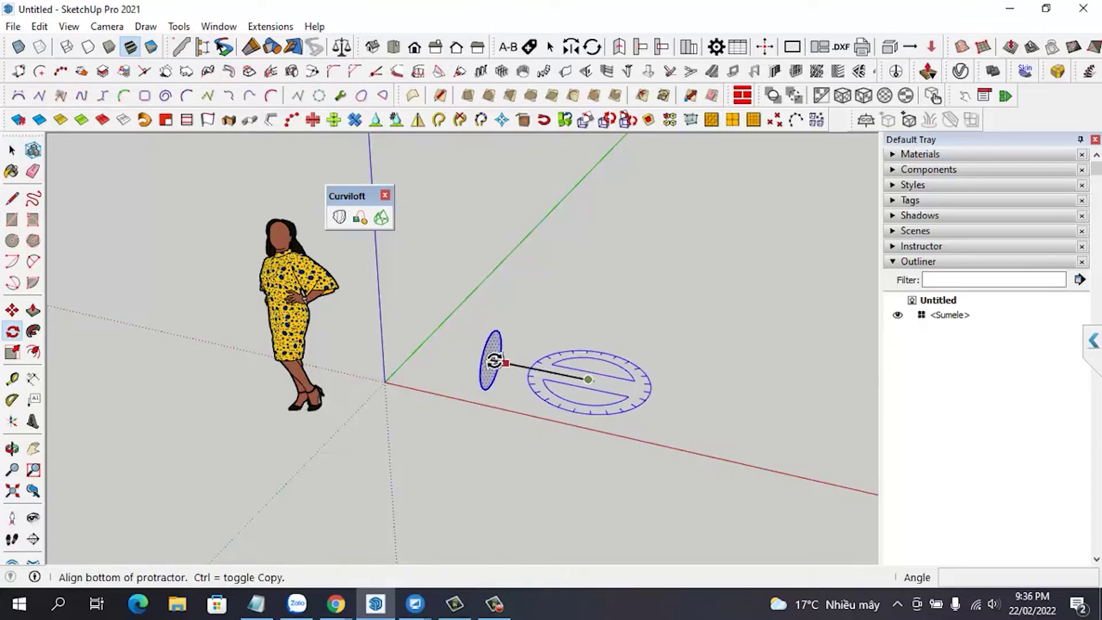
{"action": "left_click", "coordinate": [490, 359]}
{"action": "type", "text": "120"}
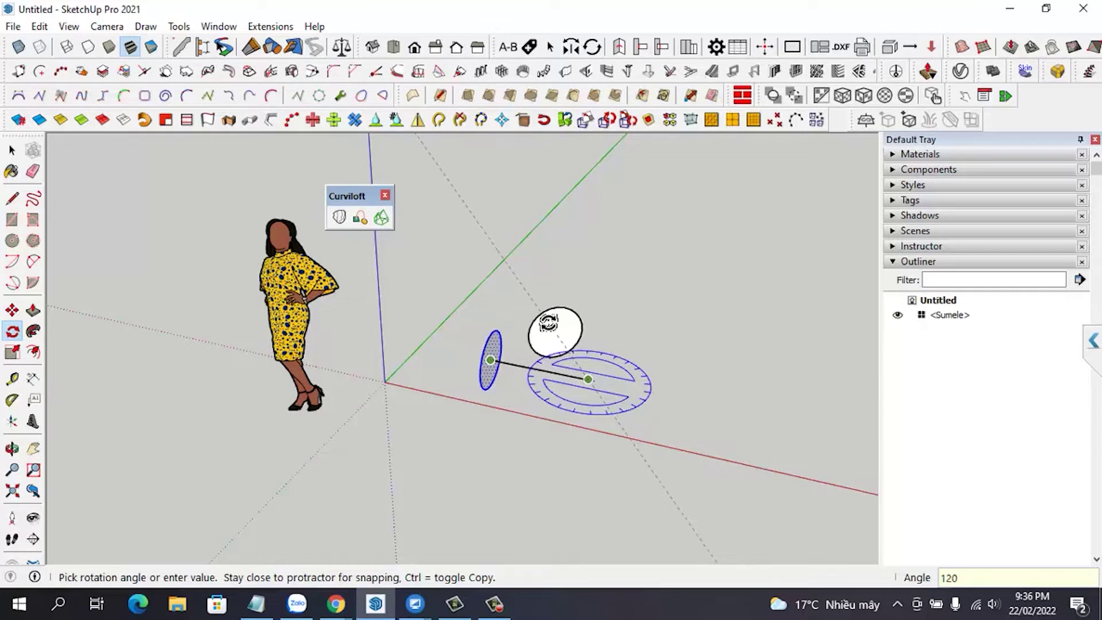
{"action": "key", "text": "Return"}
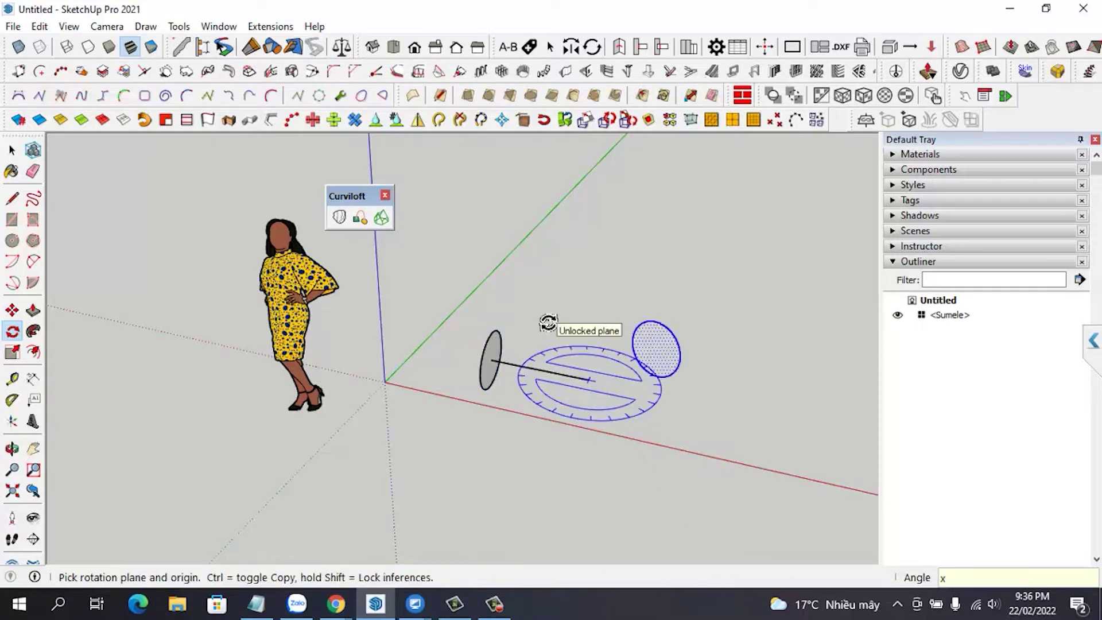
{"action": "key", "text": "Return"}
{"action": "middle_click_drag", "start_coordinate": [658, 491], "coordinate": [584, 391]}
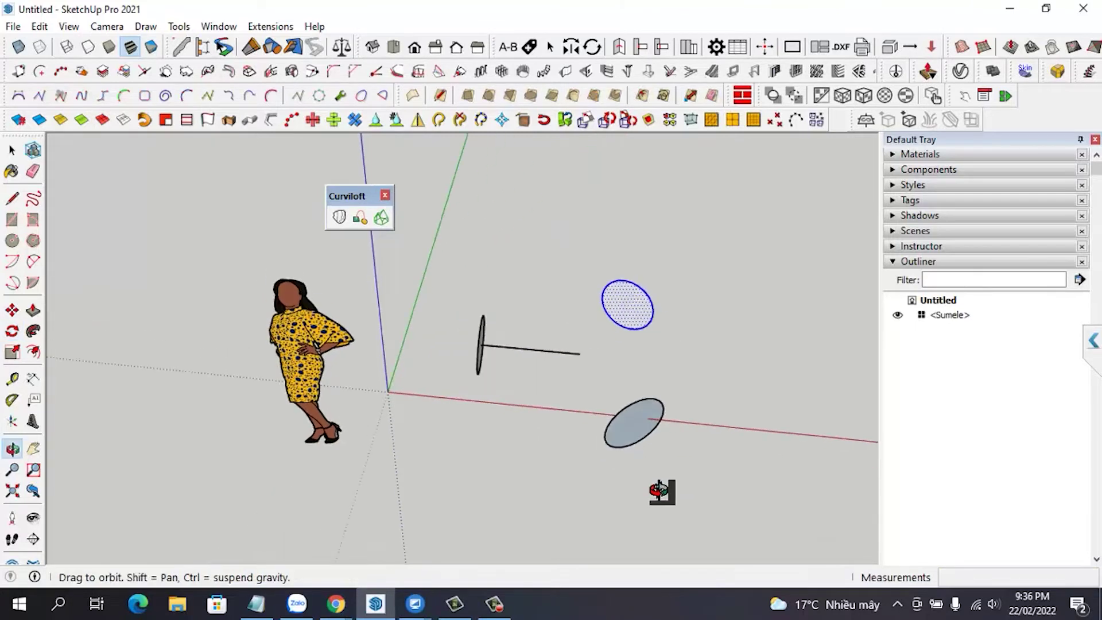
{"action": "key", "text": "space"}
{"action": "left_click_drag", "start_coordinate": [584, 392], "coordinate": [536, 326]}
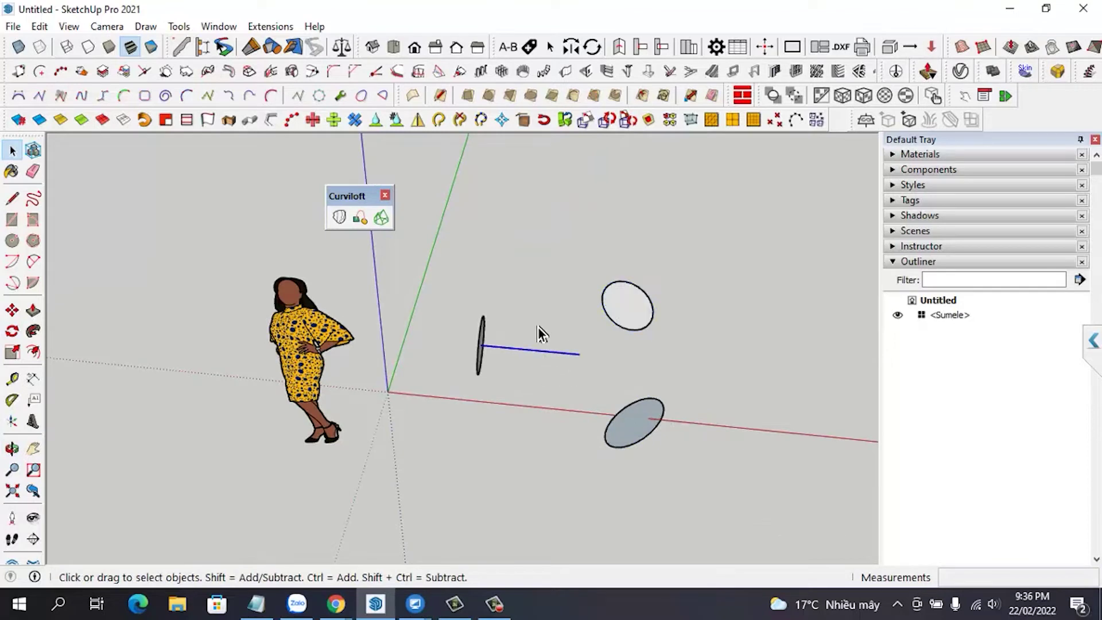
{"action": "key", "text": "Delete"}
{"action": "middle_click_drag", "start_coordinate": [593, 355], "coordinate": [479, 319]}
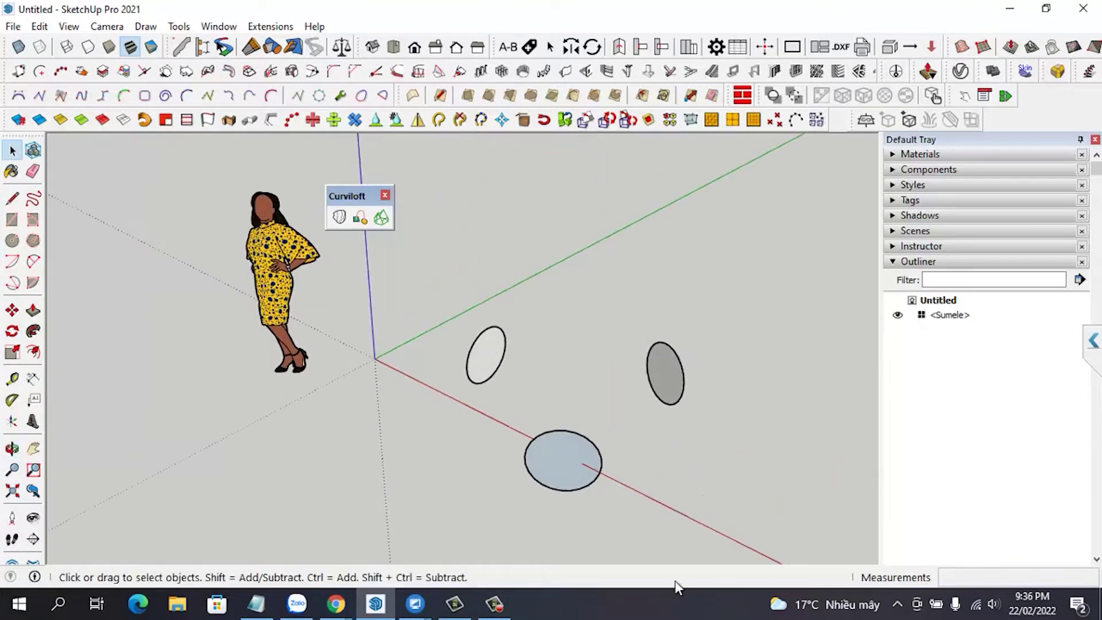
{"action": "left_click_drag", "start_coordinate": [532, 497], "coordinate": [536, 498]}
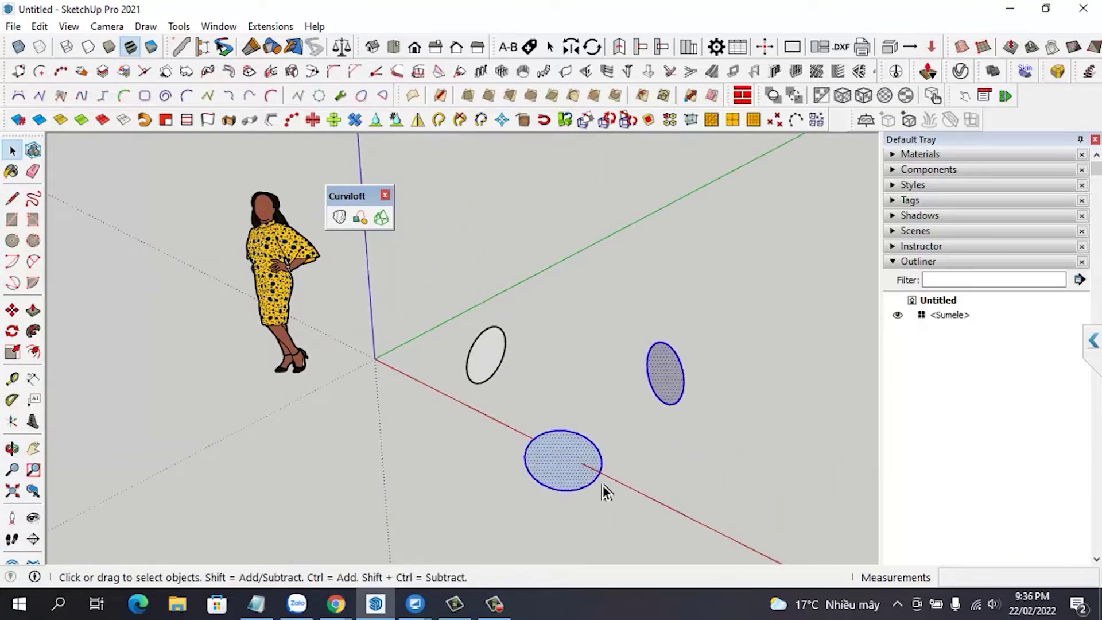
{"action": "key", "text": "Delete"}
Step: Draw a diameter line across the ellipse from its top edge to its bottom edge
{"action": "scroll", "coordinate": [514, 388], "scroll_direction": "up", "scroll_amount": 1}
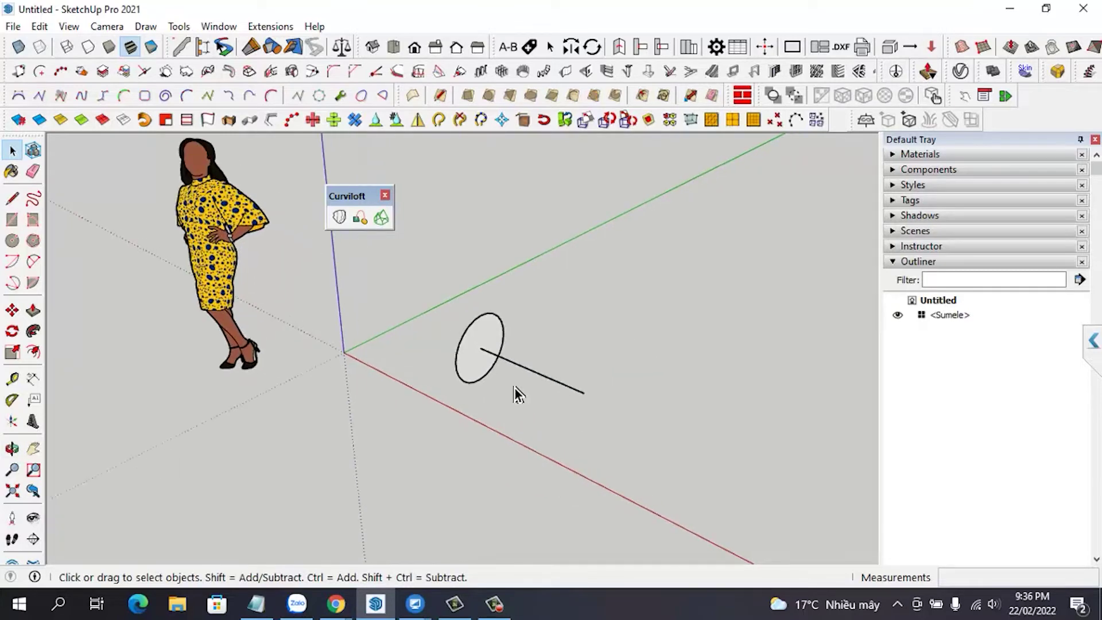
{"action": "key", "text": "l"}
{"action": "scroll", "coordinate": [485, 353], "scroll_direction": "up", "scroll_amount": 2}
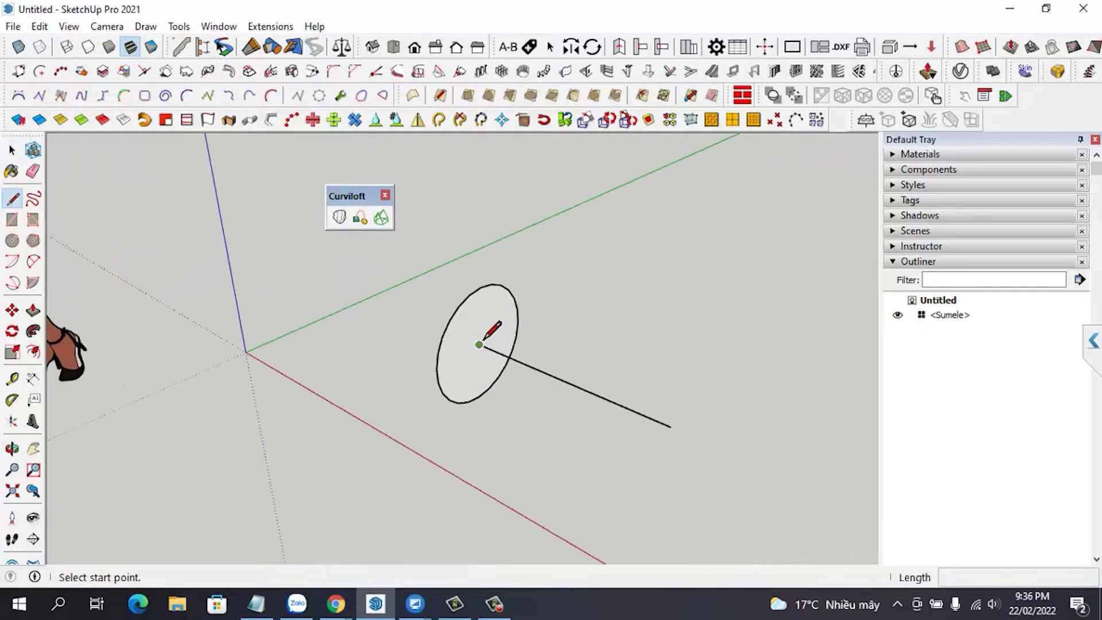
{"action": "left_click", "coordinate": [480, 287]}
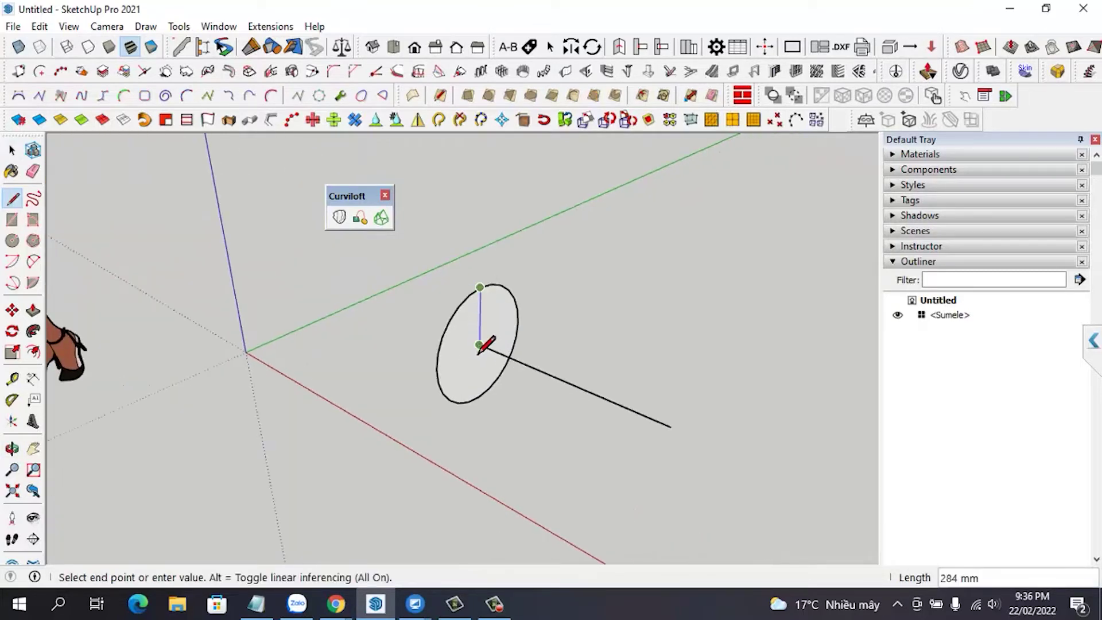
{"action": "left_click", "coordinate": [479, 394]}
{"action": "key", "text": "space"}
{"action": "middle_click_drag", "start_coordinate": [505, 428], "coordinate": [570, 426]}
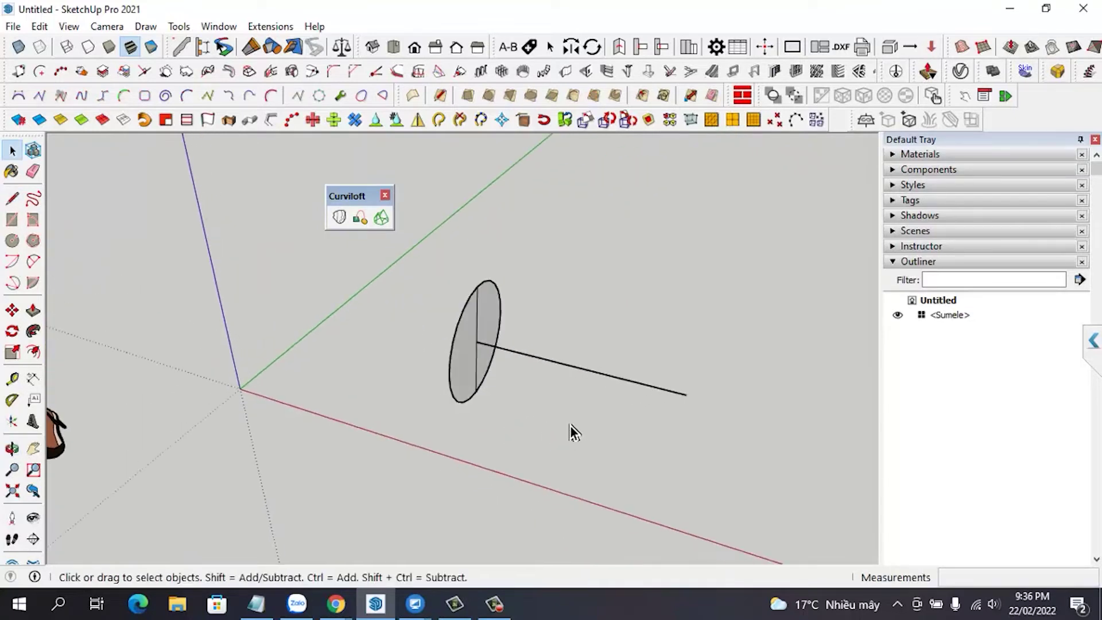
Step: Rotate-copy the split ellipse twice at 120° about the axis line's end
{"action": "left_click_drag", "start_coordinate": [412, 263], "coordinate": [536, 452]}
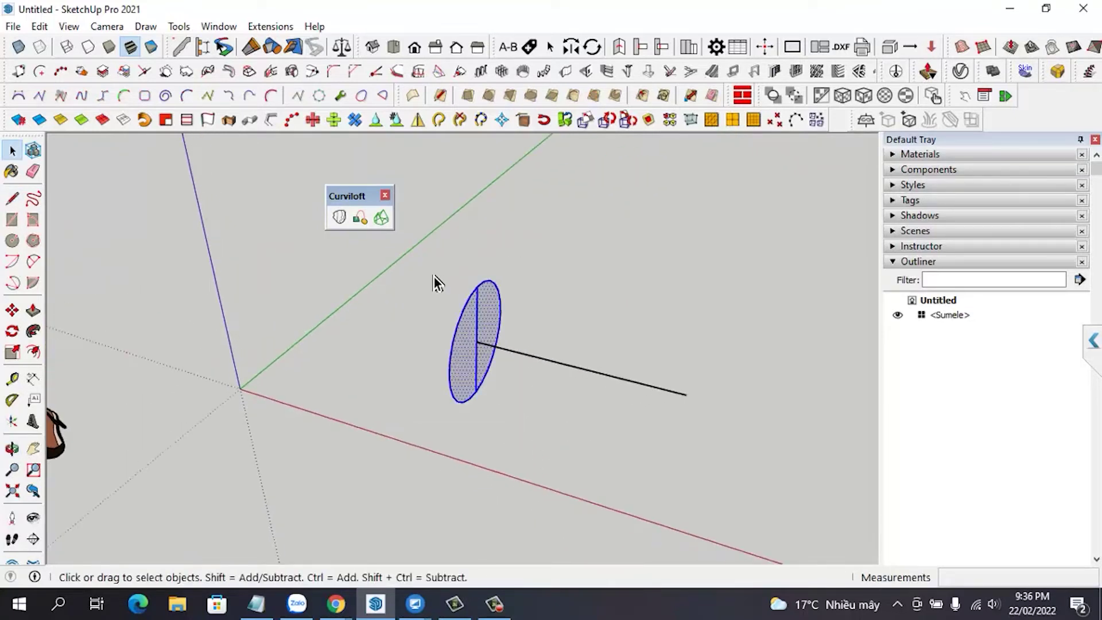
{"action": "left_click", "coordinate": [12, 331]}
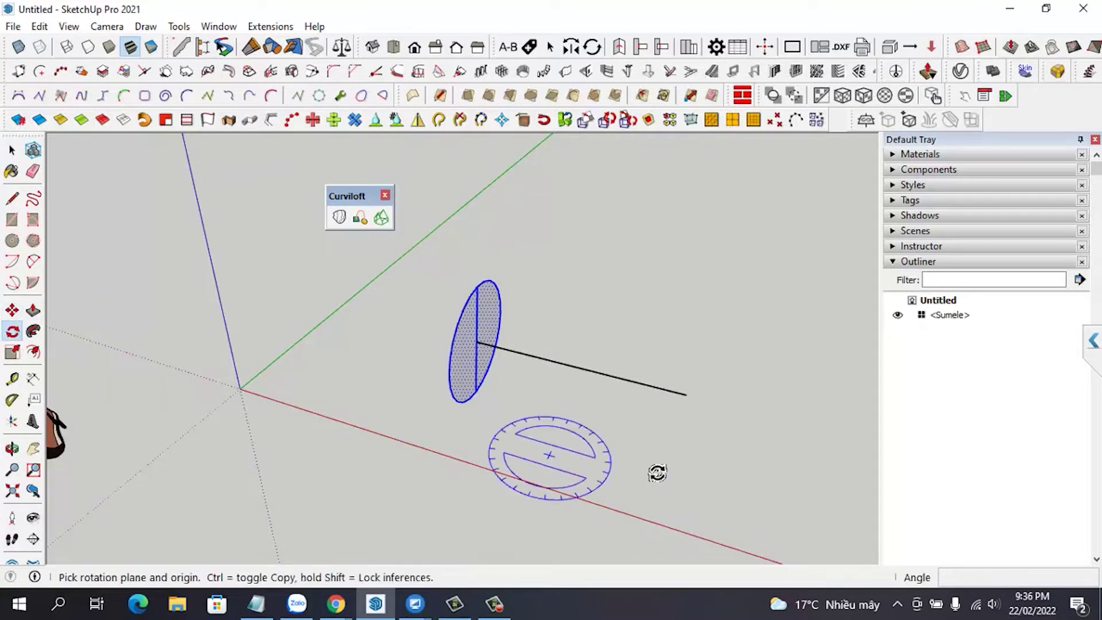
{"action": "left_click", "coordinate": [686, 395]}
{"action": "left_click", "coordinate": [475, 341]}
{"action": "type", "text": "120"}
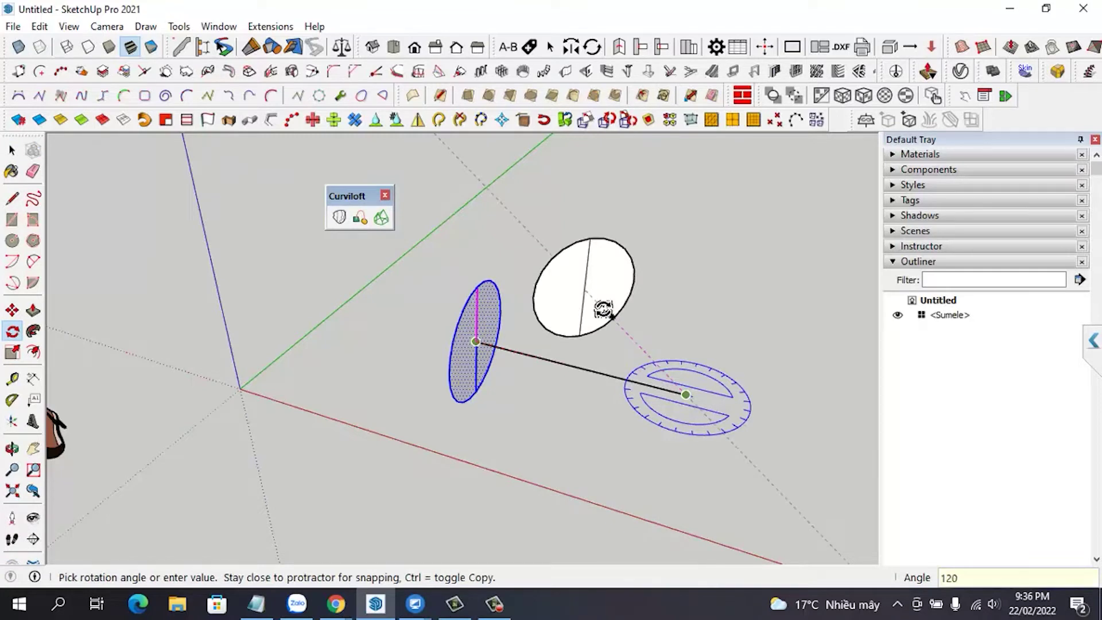
{"action": "key", "text": "Return"}
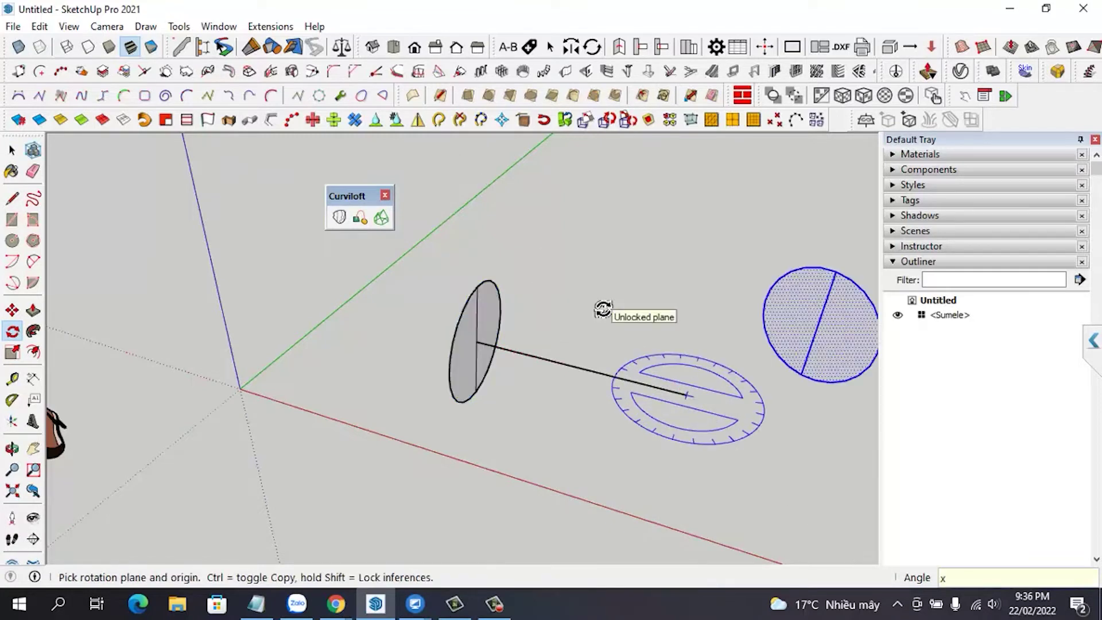
{"action": "key", "text": "Return"}
{"action": "scroll", "coordinate": [590, 319], "scroll_direction": "down", "scroll_amount": 1}
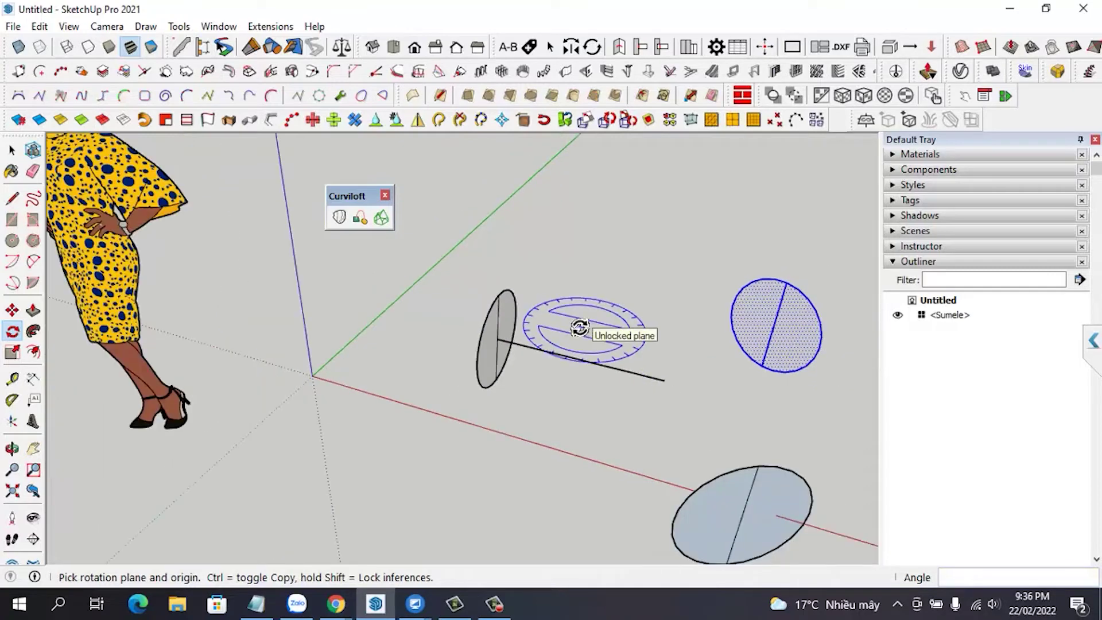
{"action": "scroll", "coordinate": [591, 318], "scroll_direction": "down", "scroll_amount": 1}
Step: Select and delete the axis line
{"action": "key", "text": "space"}
{"action": "left_click_drag", "start_coordinate": [590, 326], "coordinate": [588, 325]}
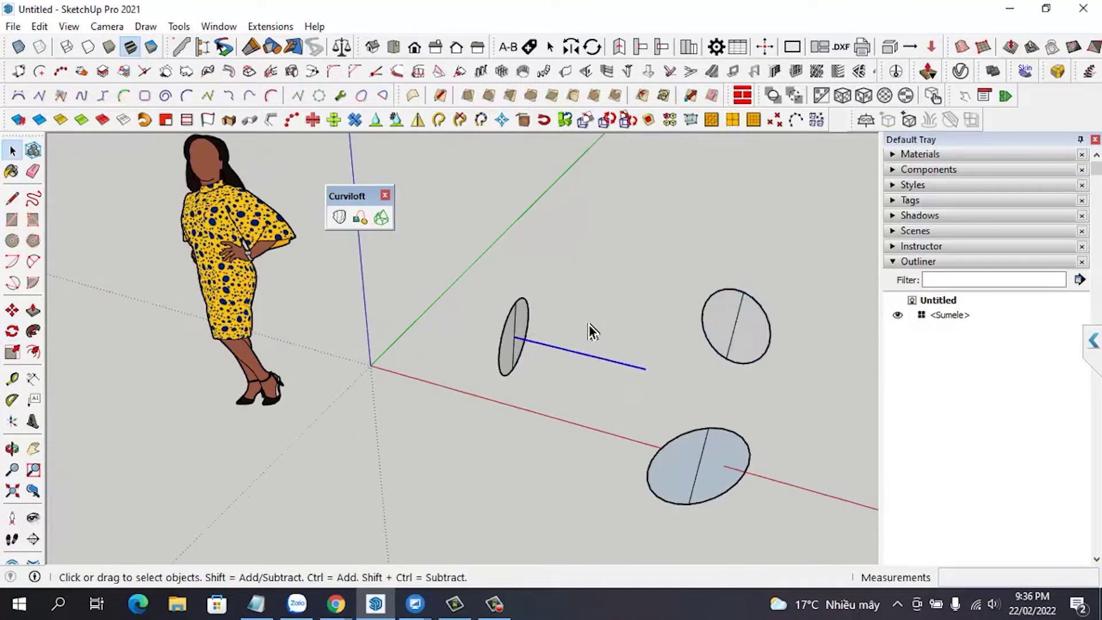
{"action": "key", "text": "Delete"}
{"action": "mouse_move", "coordinate": [608, 344]}
{"action": "middle_mouse_down"}
{"action": "mouse_move", "coordinate": [524, 356]}
{"action": "mouse_move", "coordinate": [374, 332]}
{"action": "mouse_move", "coordinate": [448, 340]}
{"action": "middle_mouse_up"}
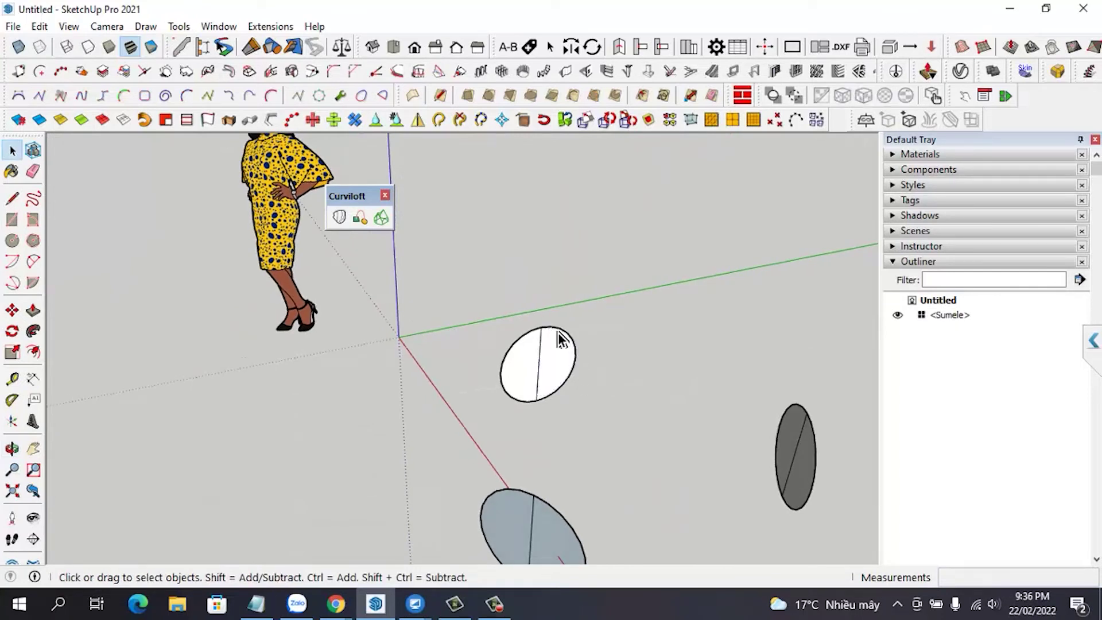
Step: Delete the faces of the left and right ellipses, undoing one stray deletion
{"action": "left_click", "coordinate": [524, 371]}
{"action": "key", "text": "Delete"}
{"action": "mouse_move", "coordinate": [626, 391]}
{"action": "middle_mouse_down"}
{"action": "mouse_move", "coordinate": [748, 399]}
{"action": "mouse_move", "coordinate": [725, 405]}
{"action": "middle_mouse_up"}
{"action": "key", "text": "ctrl+z"}
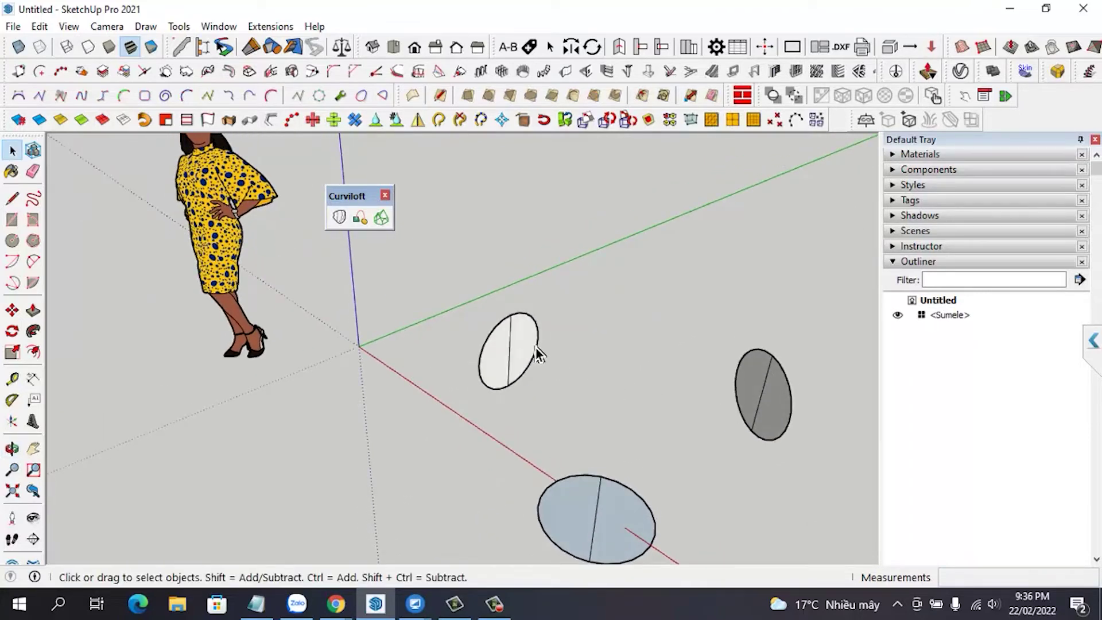
{"action": "left_click", "coordinate": [501, 350]}
{"action": "key", "text": "Delete"}
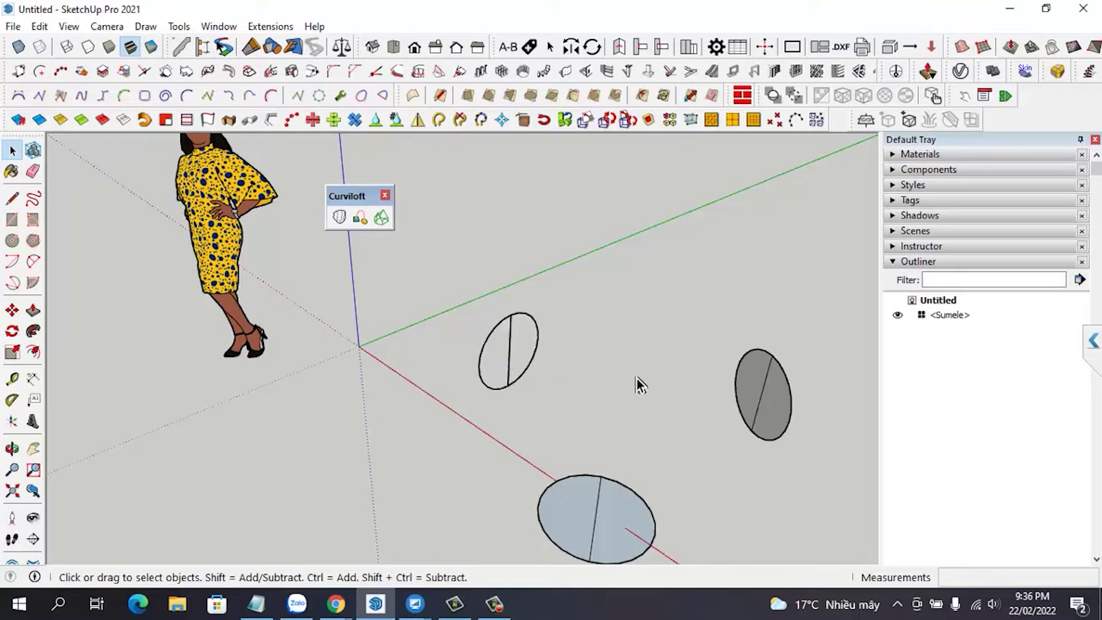
{"action": "left_click", "coordinate": [755, 383]}
{"action": "key", "text": "Delete"}
Step: Delete both face halves of the bottom ellipse, then select a half-arc of the nearer ellipse
{"action": "key", "text": "Delete"}
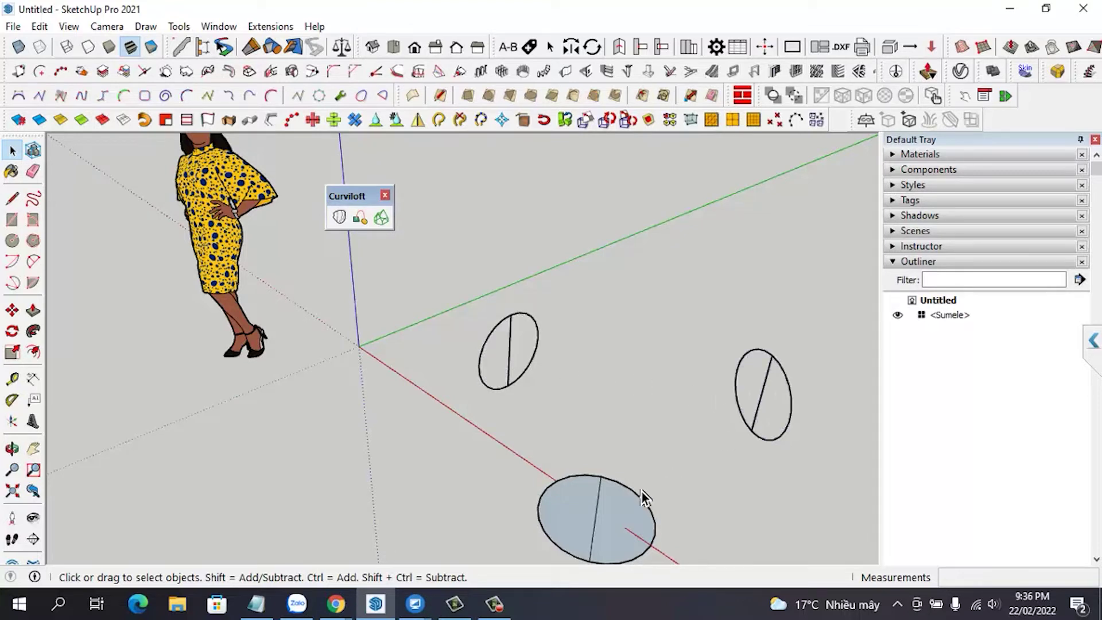
{"action": "left_click", "coordinate": [624, 504]}
{"action": "key", "text": "Delete"}
{"action": "left_click", "coordinate": [586, 507]}
{"action": "key", "text": "Delete"}
{"action": "middle_click_drag", "start_coordinate": [571, 453], "coordinate": [539, 376]}
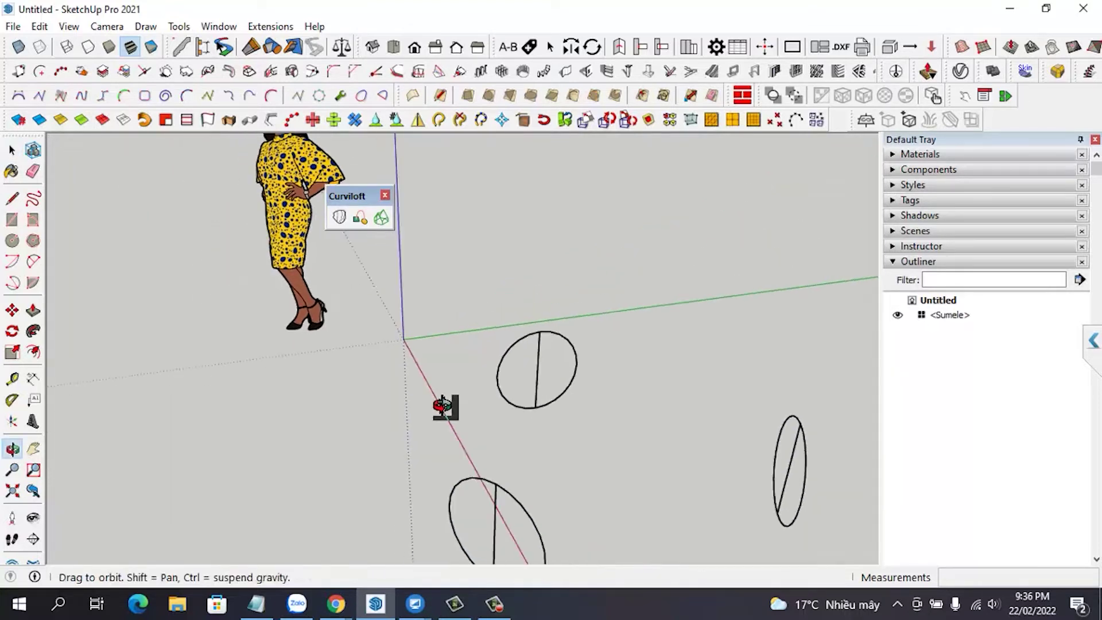
{"action": "left_click_drag", "start_coordinate": [608, 441], "coordinate": [549, 319]}
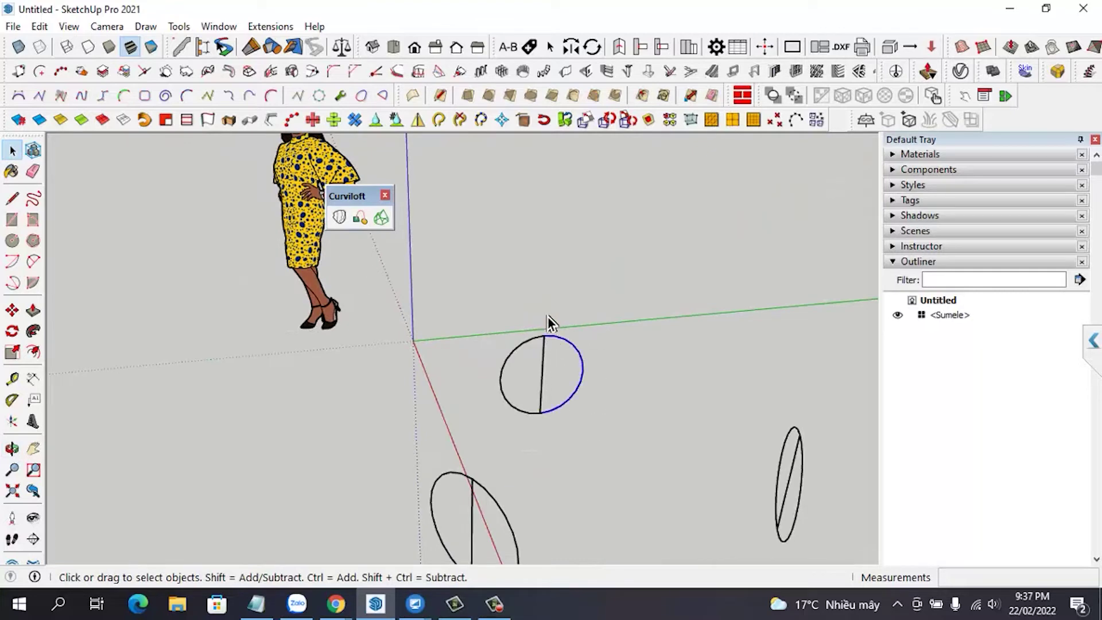
{"action": "middle_click_drag", "start_coordinate": [549, 347], "coordinate": [841, 457]}
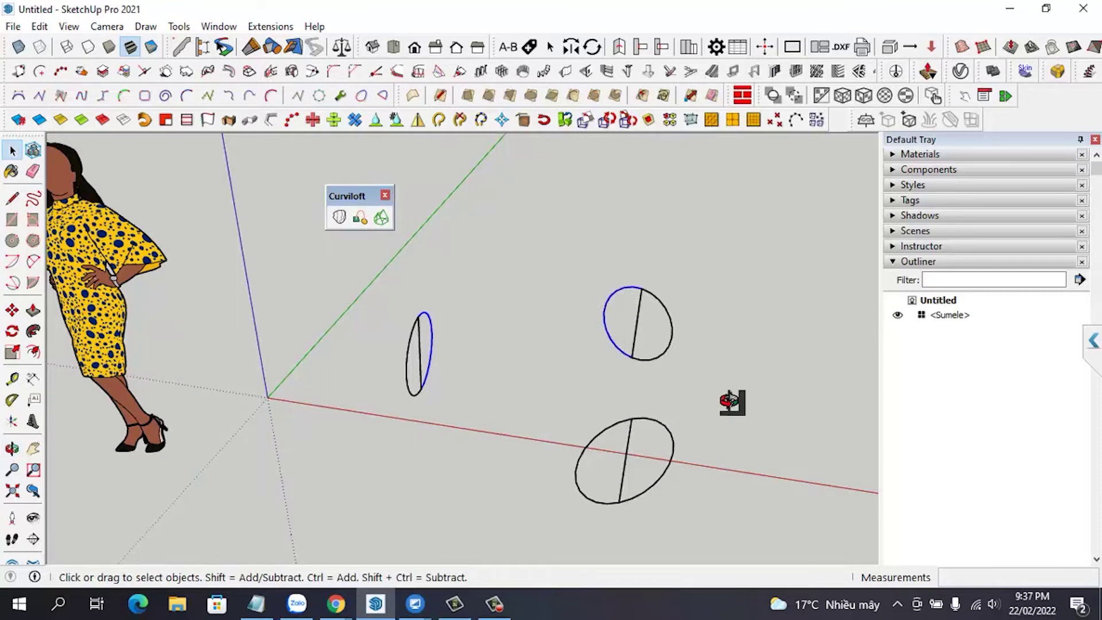
{"action": "middle_click_drag", "start_coordinate": [731, 402], "coordinate": [666, 504]}
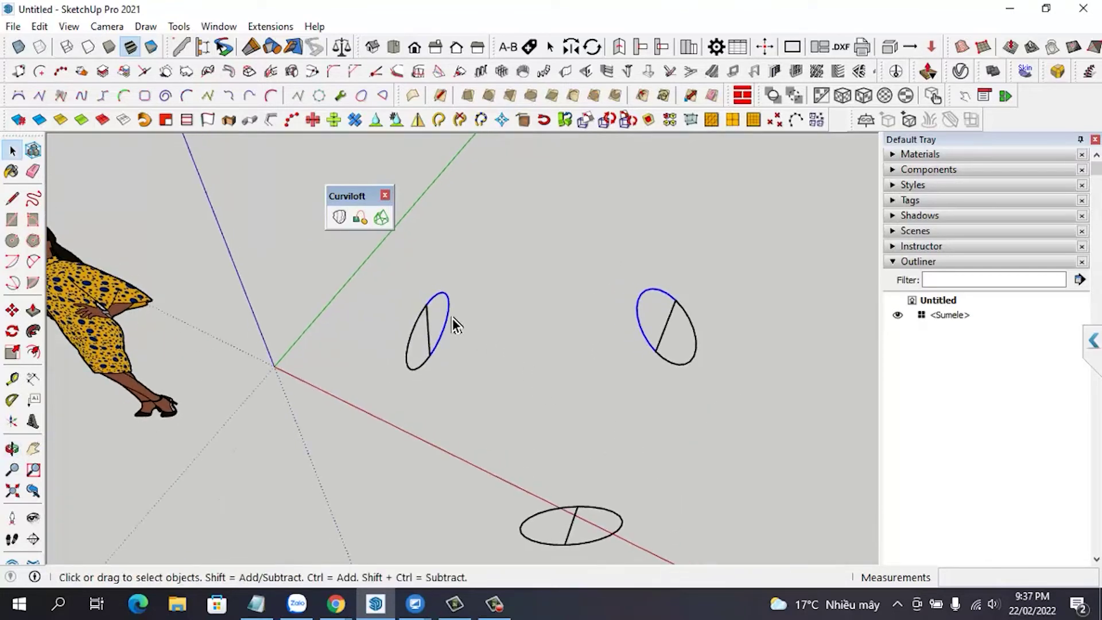
Step: Loft the first curved tube between the selected arcs along a curved path and accept it
{"action": "left_click", "coordinate": [341, 219]}
{"action": "mouse_move", "coordinate": [664, 394]}
{"action": "middle_mouse_down"}
{"action": "mouse_move", "coordinate": [435, 422]}
{"action": "mouse_move", "coordinate": [563, 397]}
{"action": "middle_mouse_up"}
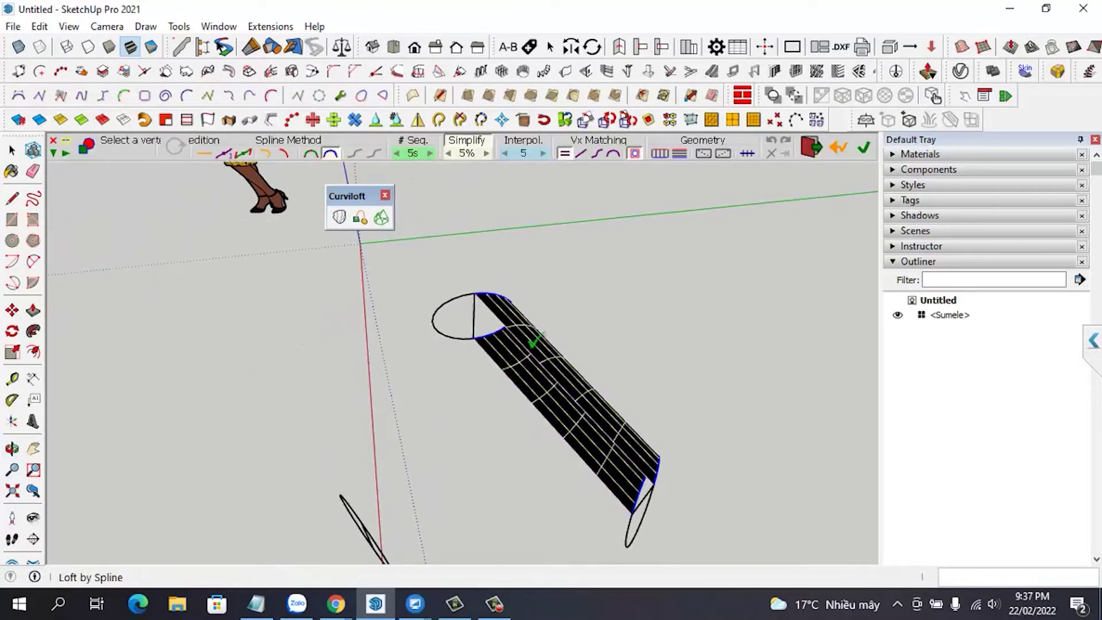
{"action": "left_click", "coordinate": [266, 158]}
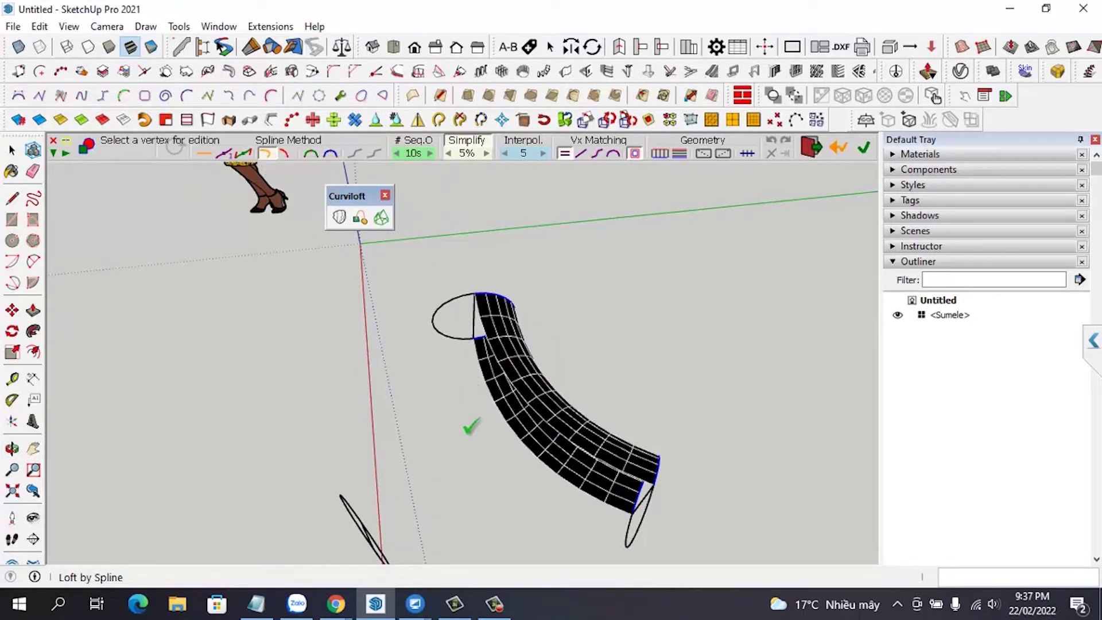
{"action": "middle_click_drag", "start_coordinate": [524, 389], "coordinate": [750, 401]}
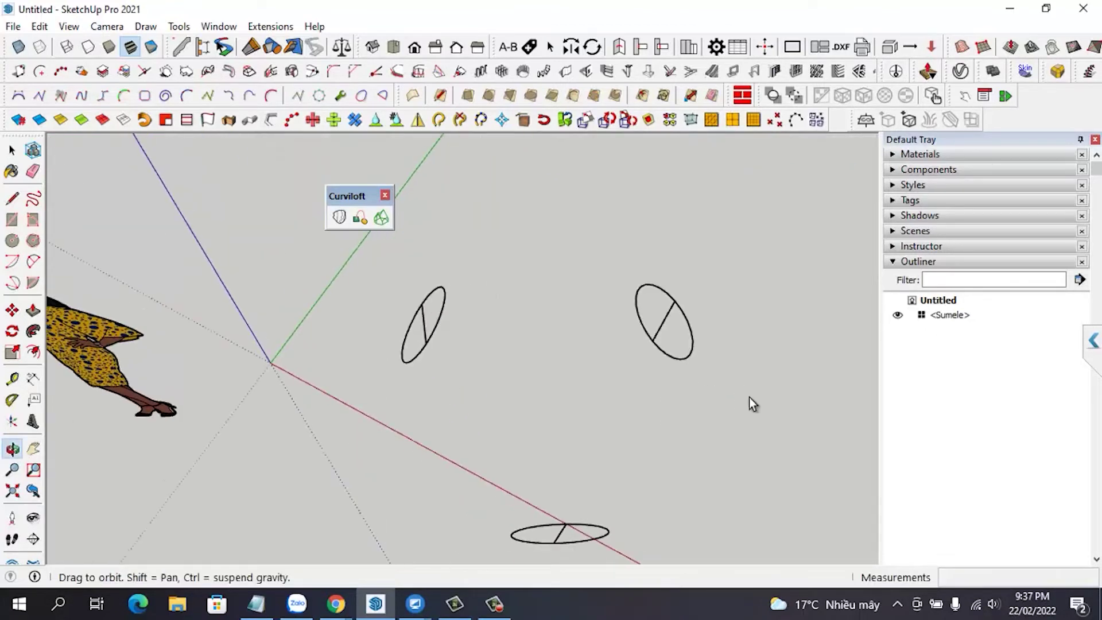
{"action": "left_click", "coordinate": [757, 312]}
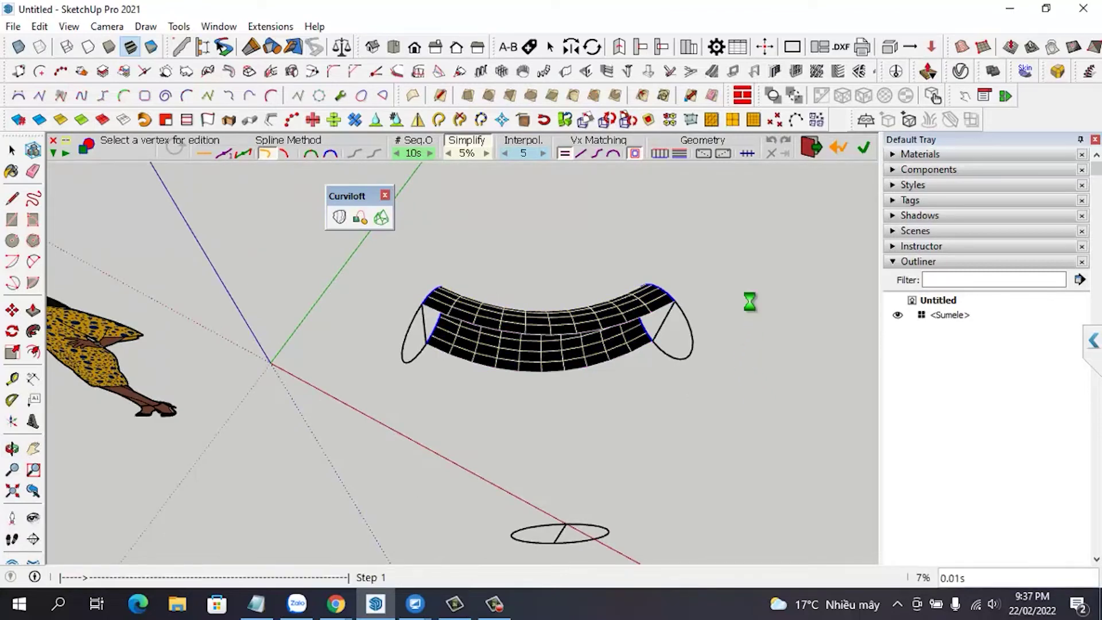
Step: Select the tube's end loop together with the lower ellipse
{"action": "middle_click_drag", "start_coordinate": [674, 407], "coordinate": [814, 367]}
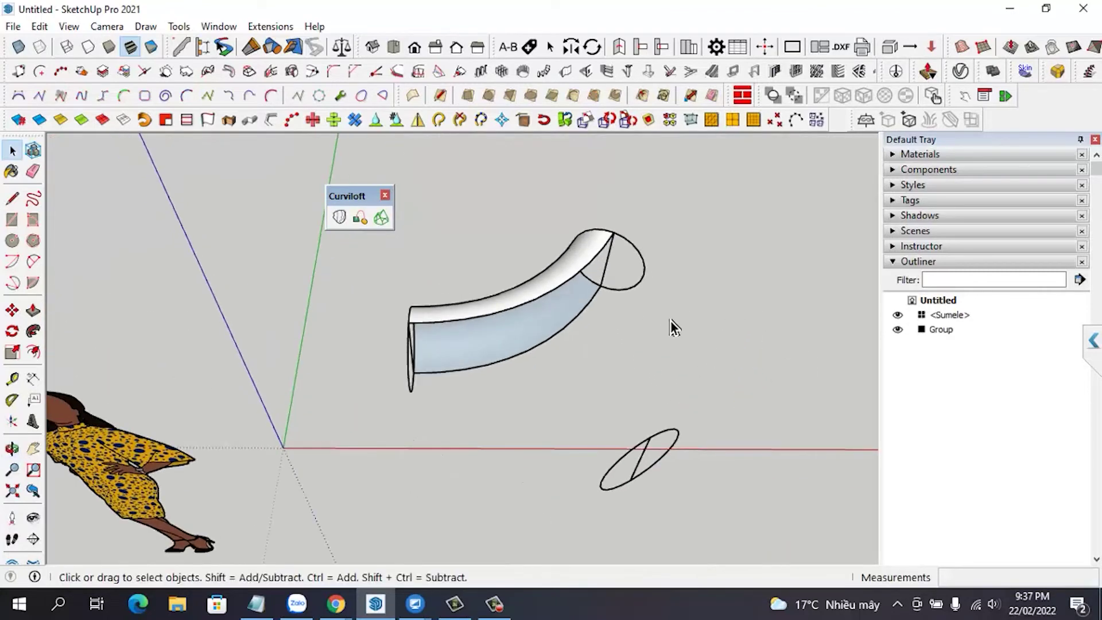
{"action": "left_click_drag", "start_coordinate": [624, 197], "coordinate": [635, 212]}
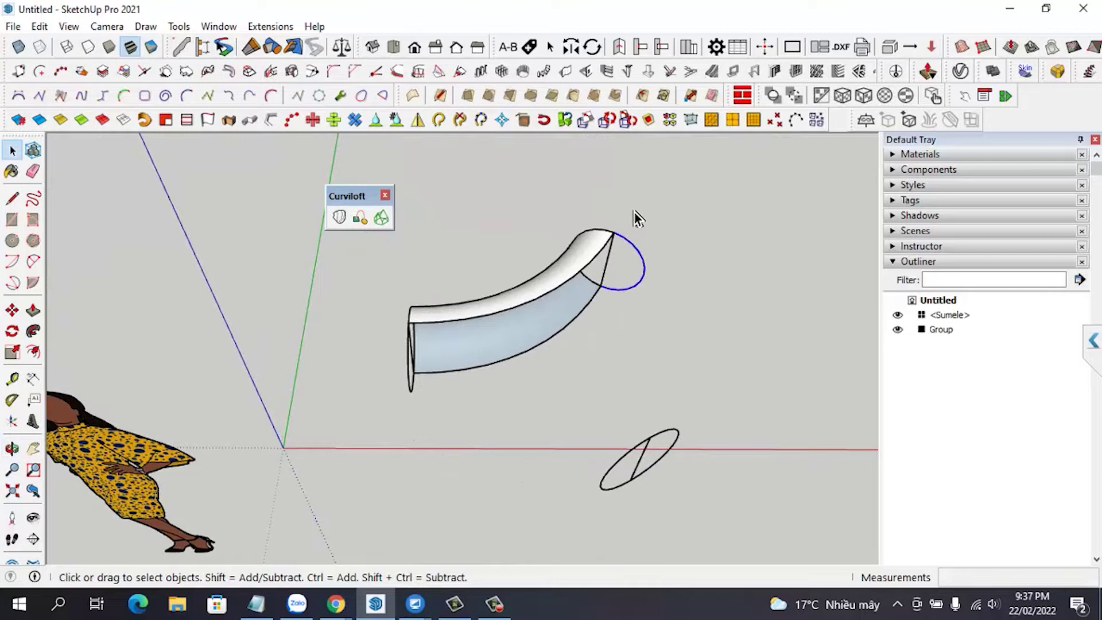
{"action": "left_click", "coordinate": [675, 438], "text": "shift"}
Step: Loft an Orthogonal Bezier bent arm from the first tube's end to the lower ellipse
{"action": "left_click", "coordinate": [339, 217]}
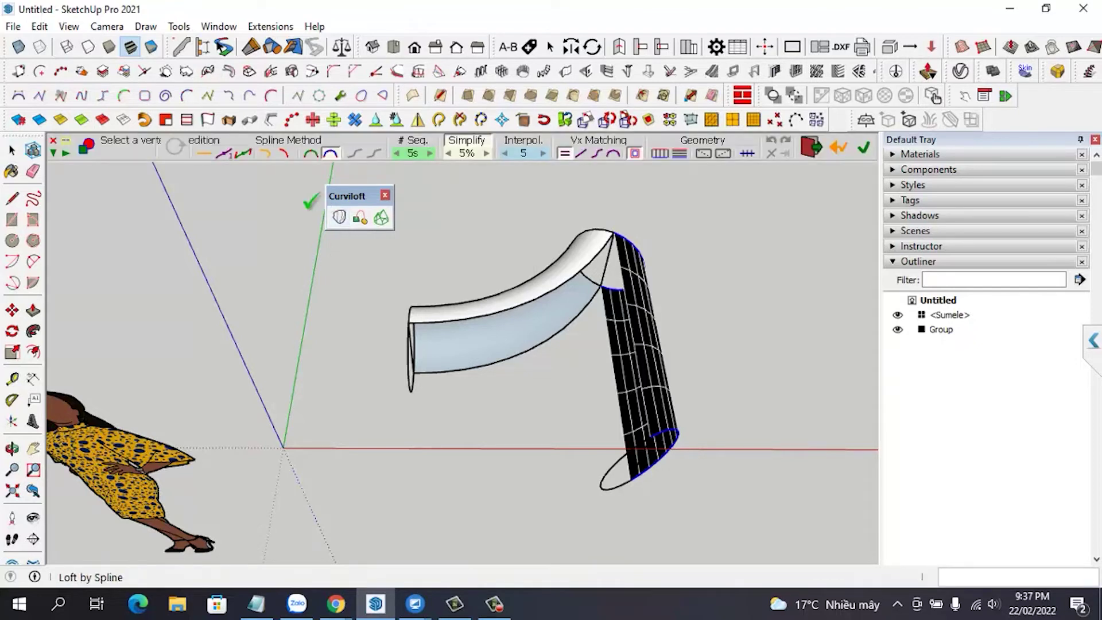
{"action": "left_click", "coordinate": [263, 154]}
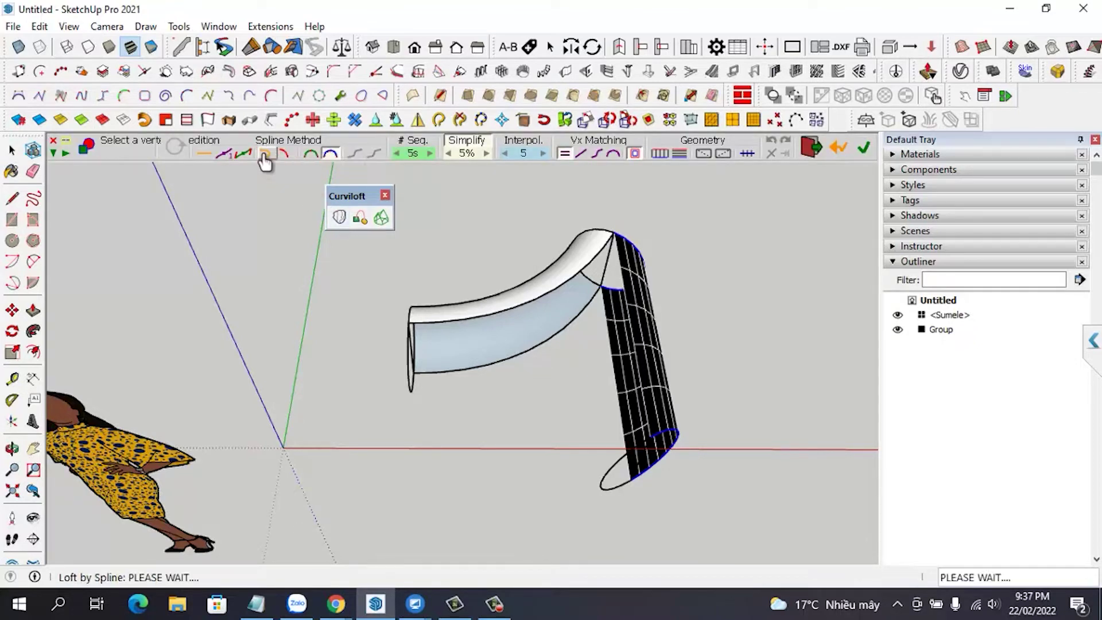
{"action": "left_click", "coordinate": [666, 304]}
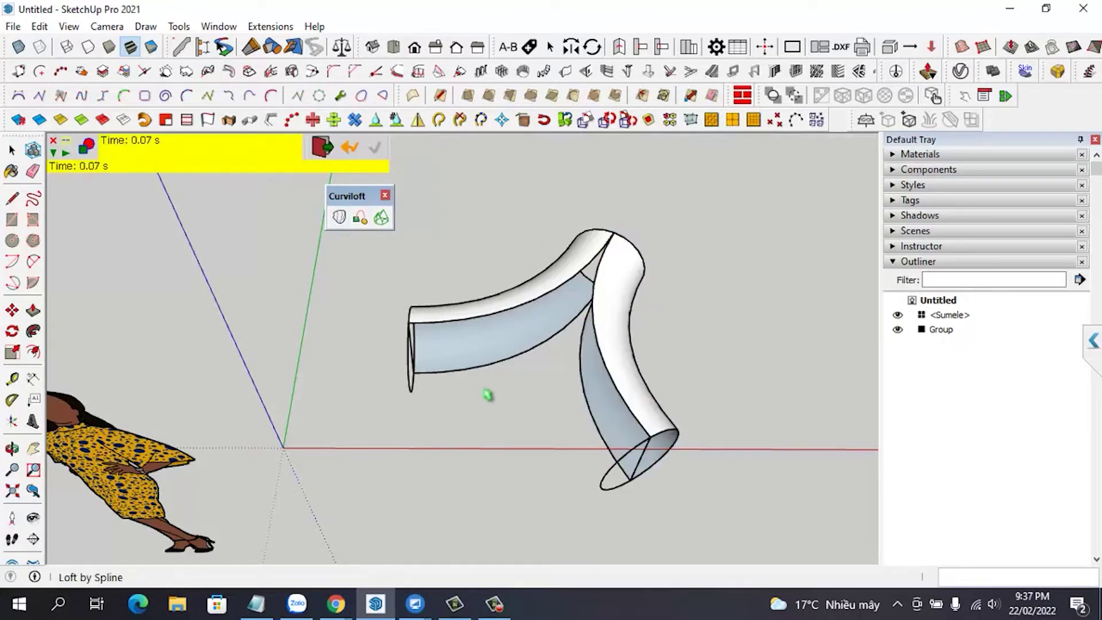
{"action": "middle_click_drag", "start_coordinate": [490, 393], "coordinate": [407, 396]}
{"action": "key", "text": "space"}
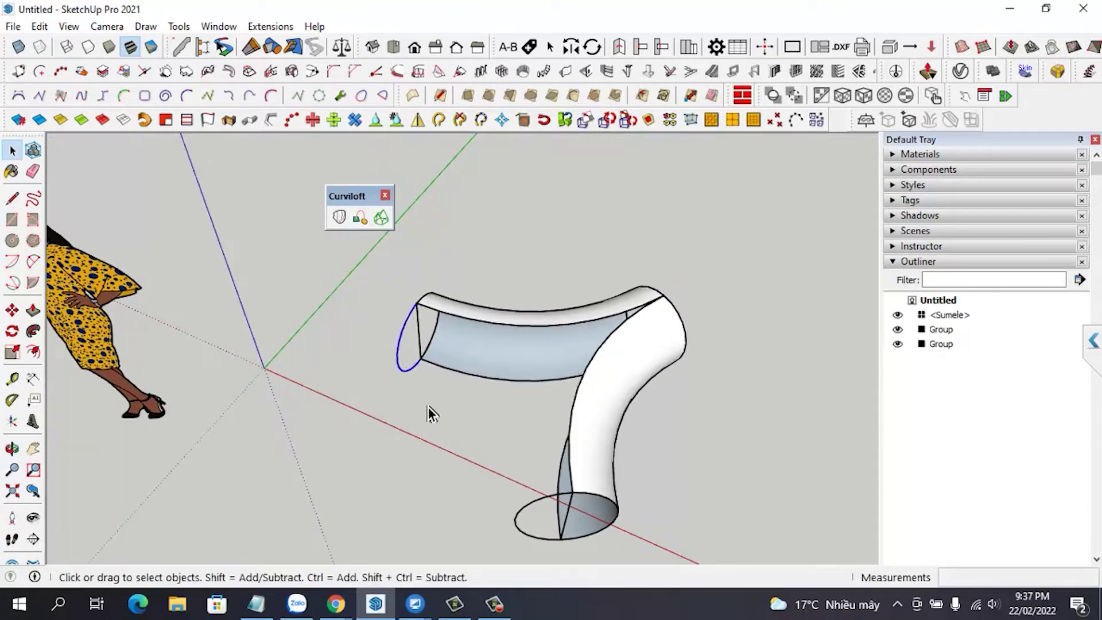
{"action": "middle_click_drag", "start_coordinate": [428, 407], "coordinate": [508, 504]}
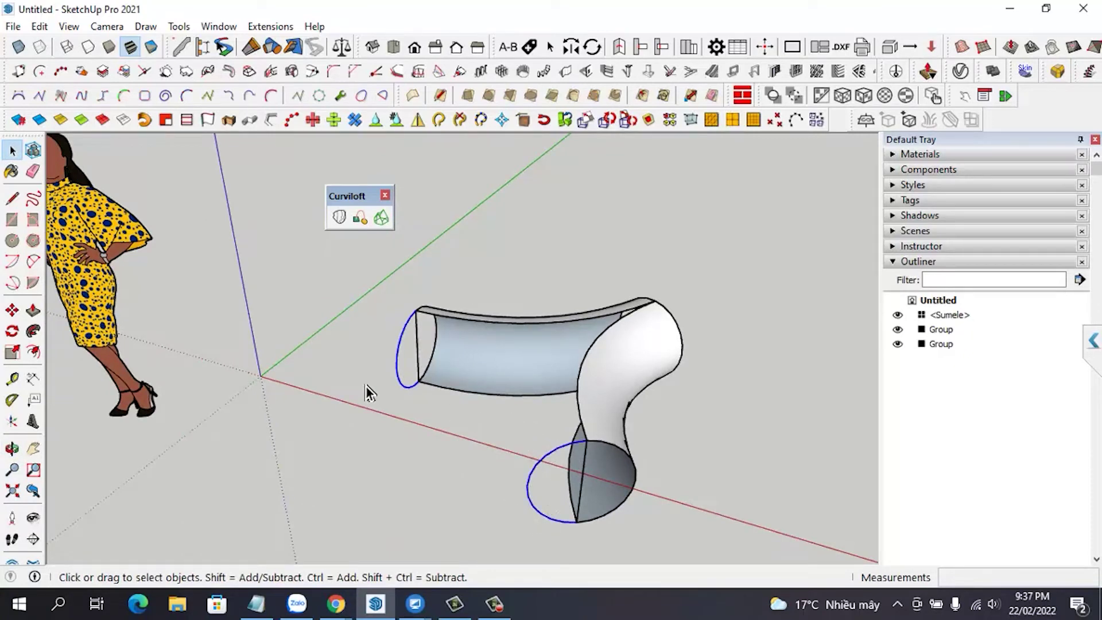
Step: Loft an Orthogonal Bezier bent arm between the two remaining open tube ends
{"action": "left_click", "coordinate": [340, 220]}
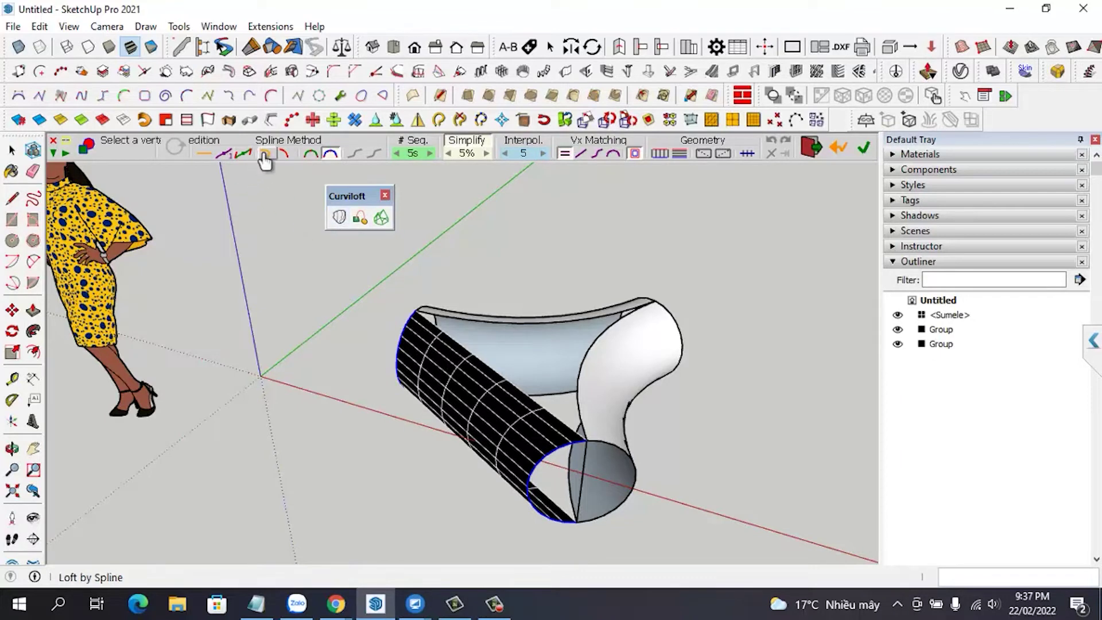
{"action": "left_click", "coordinate": [265, 153]}
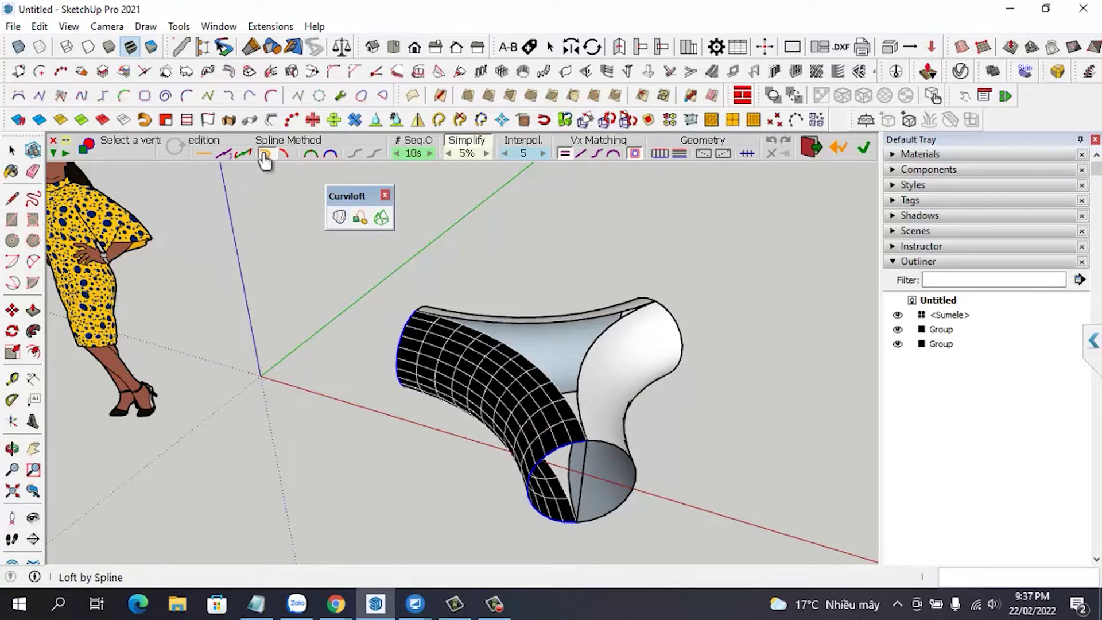
{"action": "left_click", "coordinate": [711, 283]}
{"action": "key", "text": "Return"}
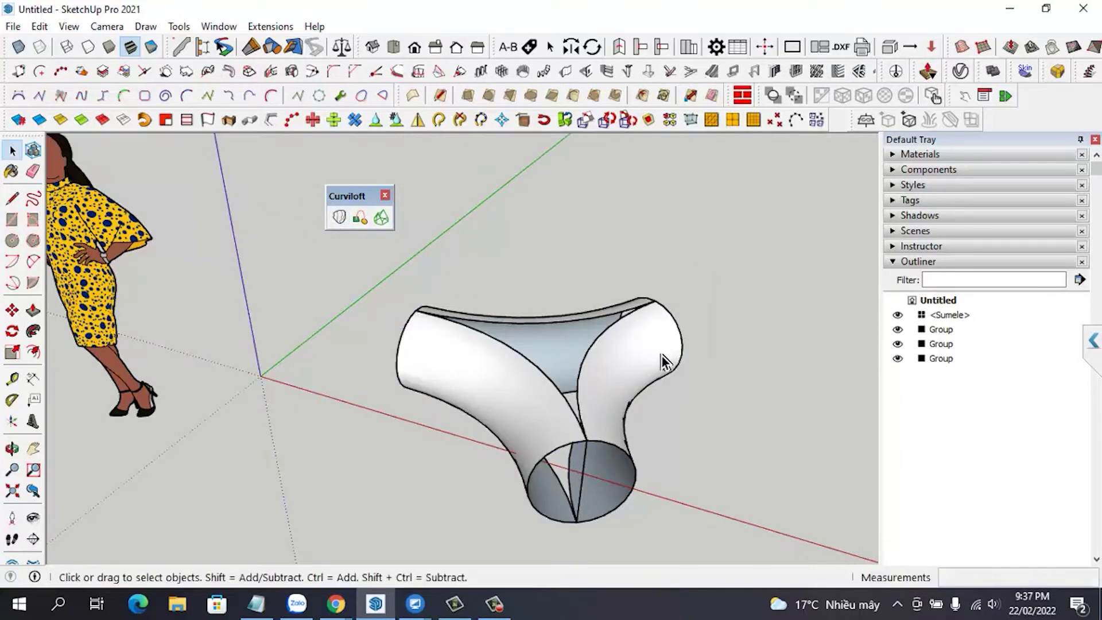
{"action": "mouse_move", "coordinate": [660, 356]}
{"action": "middle_mouse_down"}
{"action": "mouse_move", "coordinate": [408, 279]}
{"action": "mouse_move", "coordinate": [418, 301]}
{"action": "mouse_move", "coordinate": [595, 419]}
{"action": "mouse_move", "coordinate": [564, 367]}
{"action": "middle_mouse_up"}
{"action": "scroll", "coordinate": [563, 367], "scroll_direction": "up", "scroll_amount": 2}
Step: Copy the arm's right end circle outward beyond the tube end with Move and Ctrl
{"action": "left_click", "coordinate": [554, 366]}
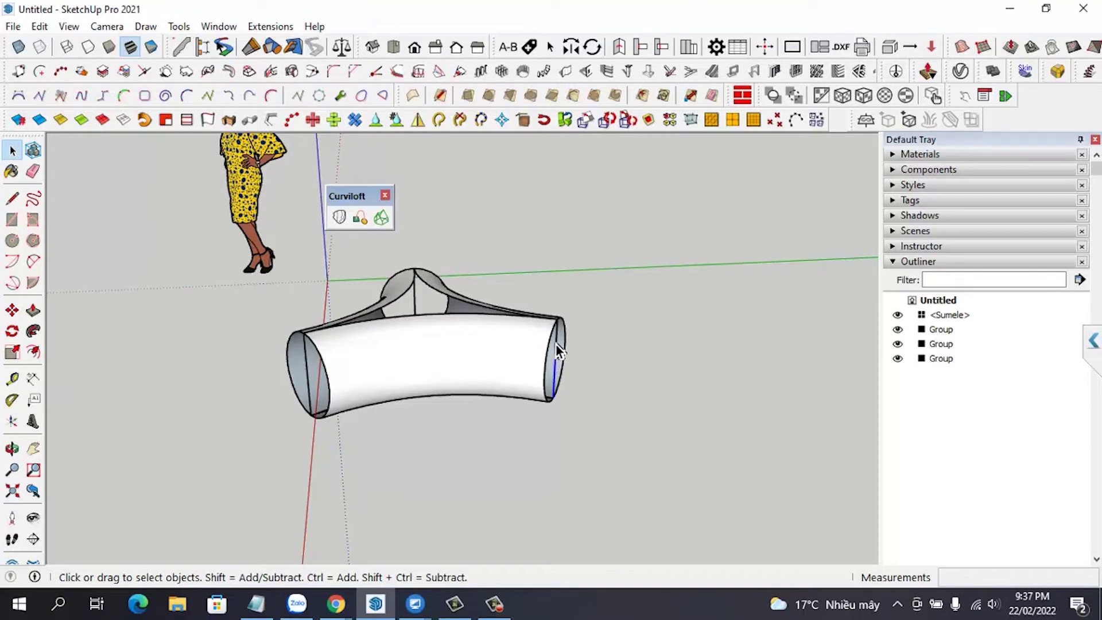
{"action": "left_click", "coordinate": [554, 341]}
{"action": "left_click", "coordinate": [556, 342]}
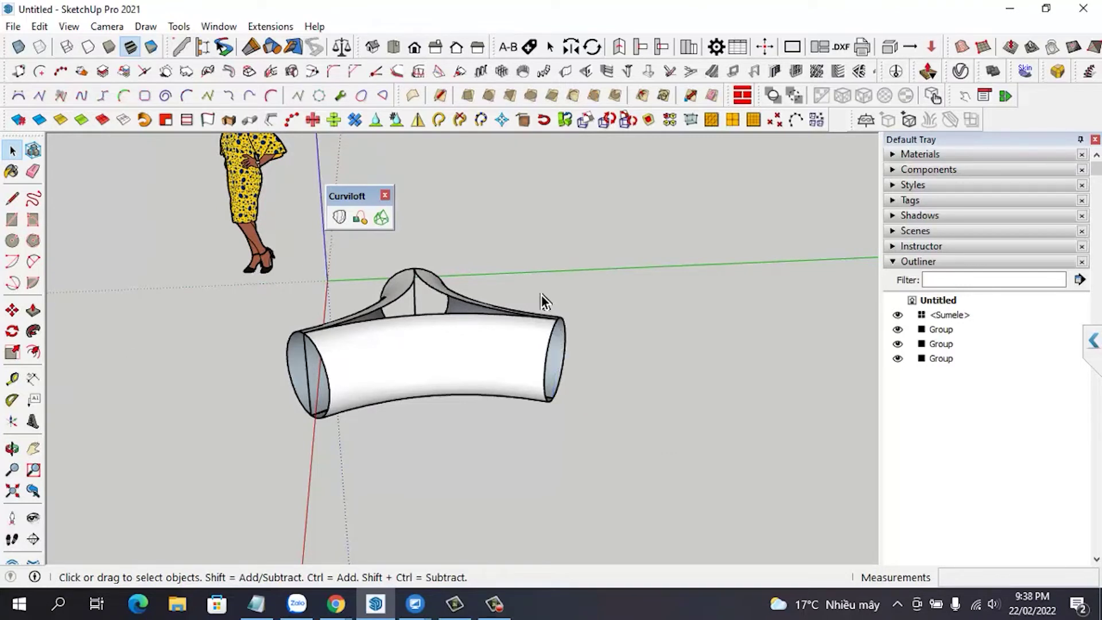
{"action": "left_click_drag", "start_coordinate": [541, 295], "coordinate": [601, 476]}
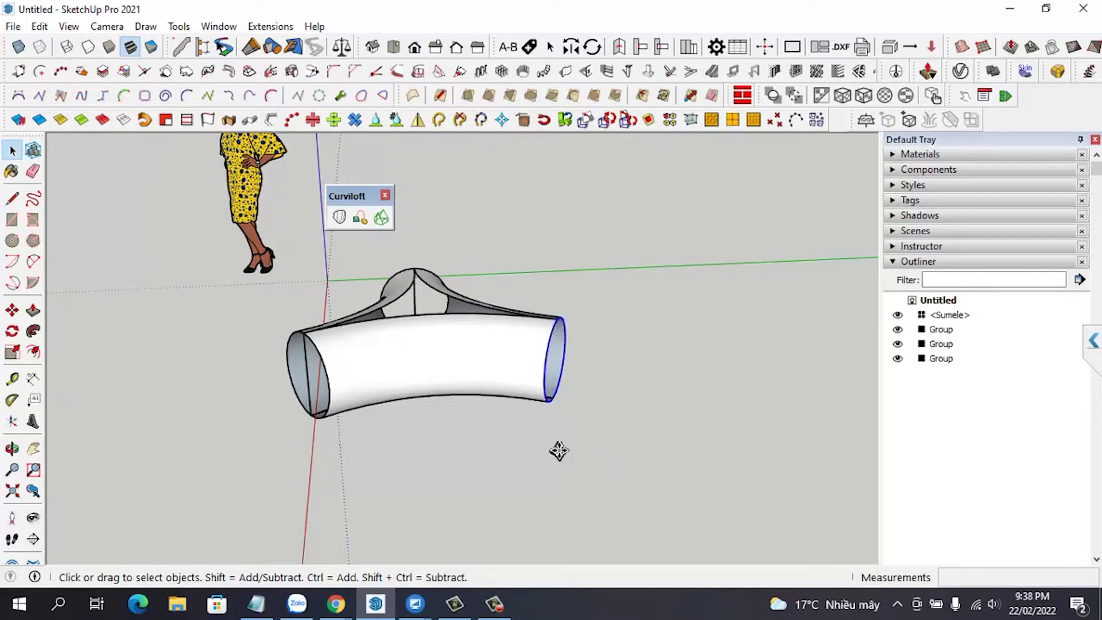
{"action": "key", "text": "m"}
{"action": "left_click", "coordinate": [556, 399]}
{"action": "key", "text": "ctrl"}
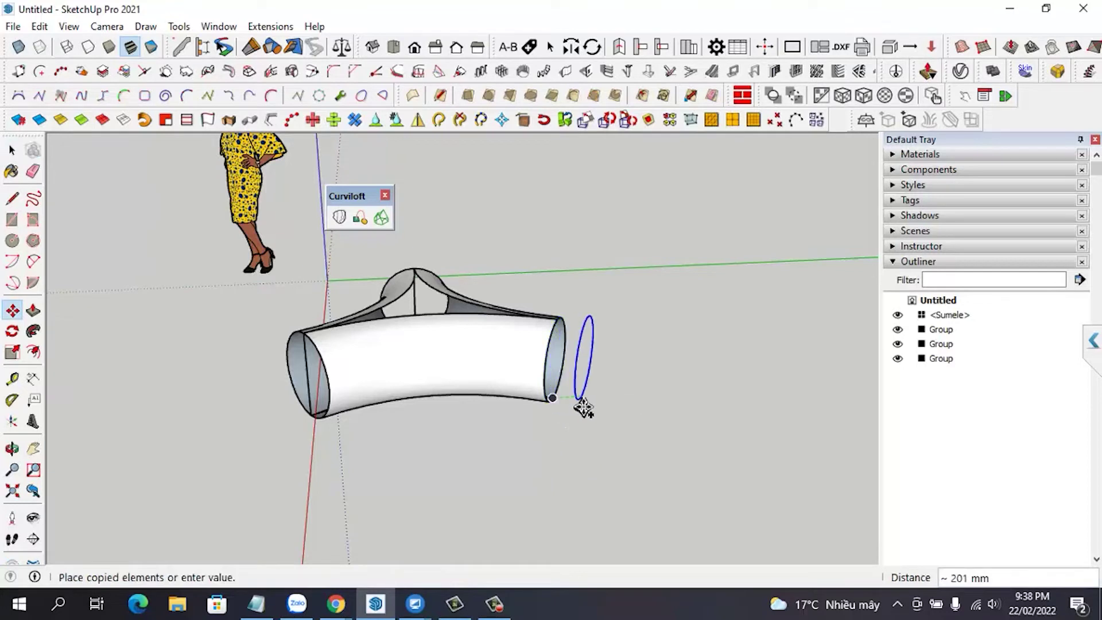
{"action": "key", "text": "Escape"}
{"action": "mouse_move", "coordinate": [591, 409]}
{"action": "middle_mouse_down"}
{"action": "mouse_move", "coordinate": [556, 540]}
{"action": "mouse_move", "coordinate": [634, 509]}
{"action": "middle_mouse_up"}
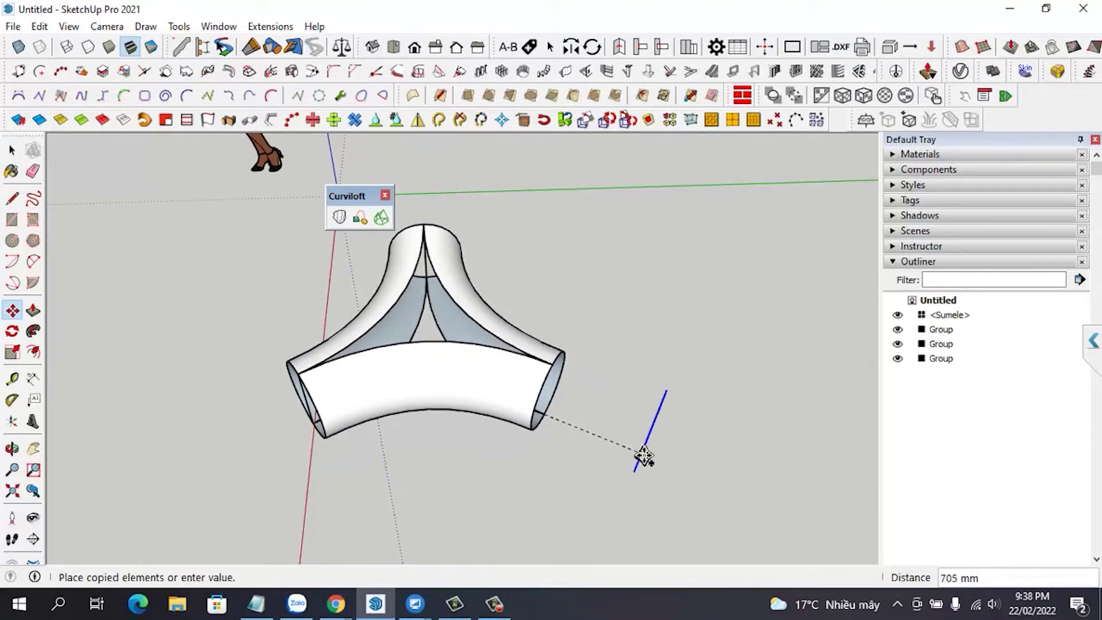
{"action": "left_click", "coordinate": [669, 464]}
{"action": "key", "text": "space"}
{"action": "middle_click_drag", "start_coordinate": [611, 463], "coordinate": [726, 374]}
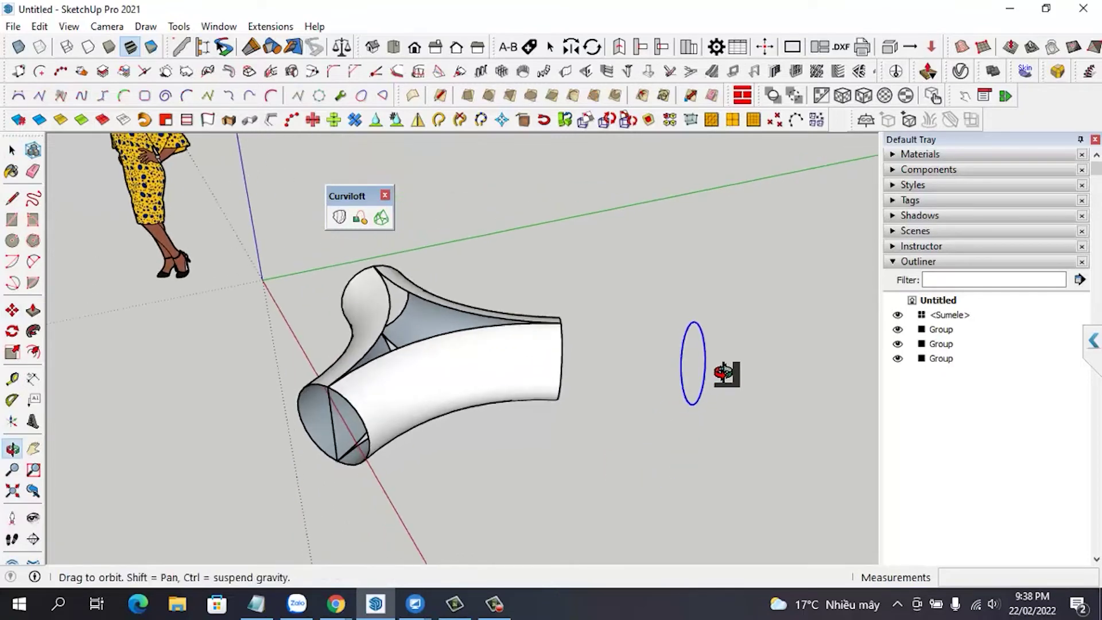
Step: Loft a straight extension between the tube's end circle and its copy
{"action": "left_click_drag", "start_coordinate": [514, 257], "coordinate": [804, 505]}
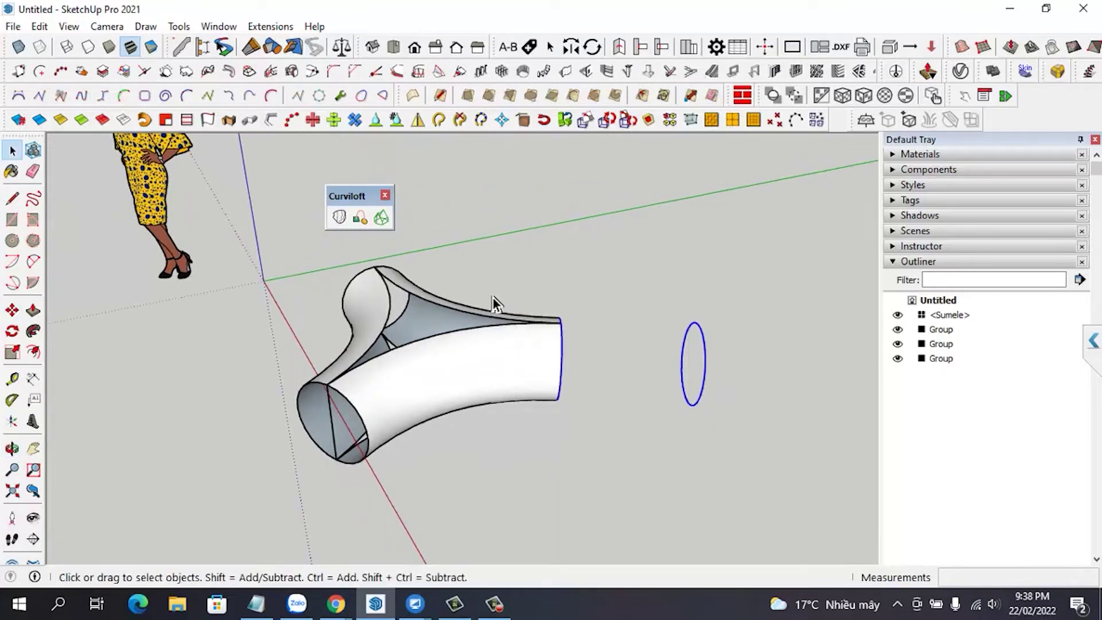
{"action": "left_click", "coordinate": [339, 218]}
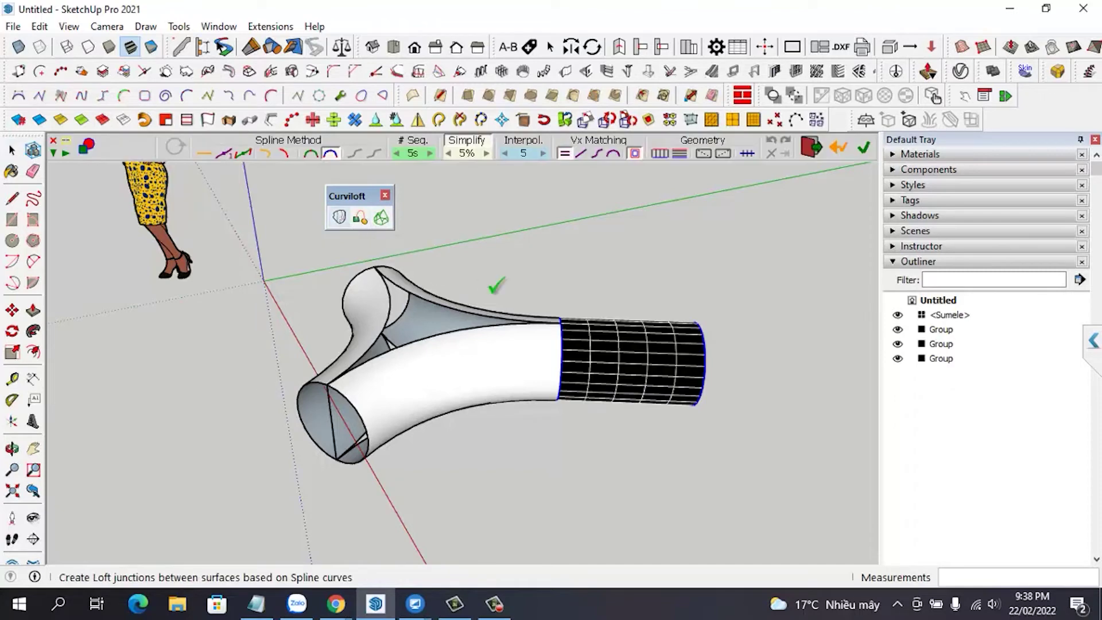
{"action": "key", "text": "Return"}
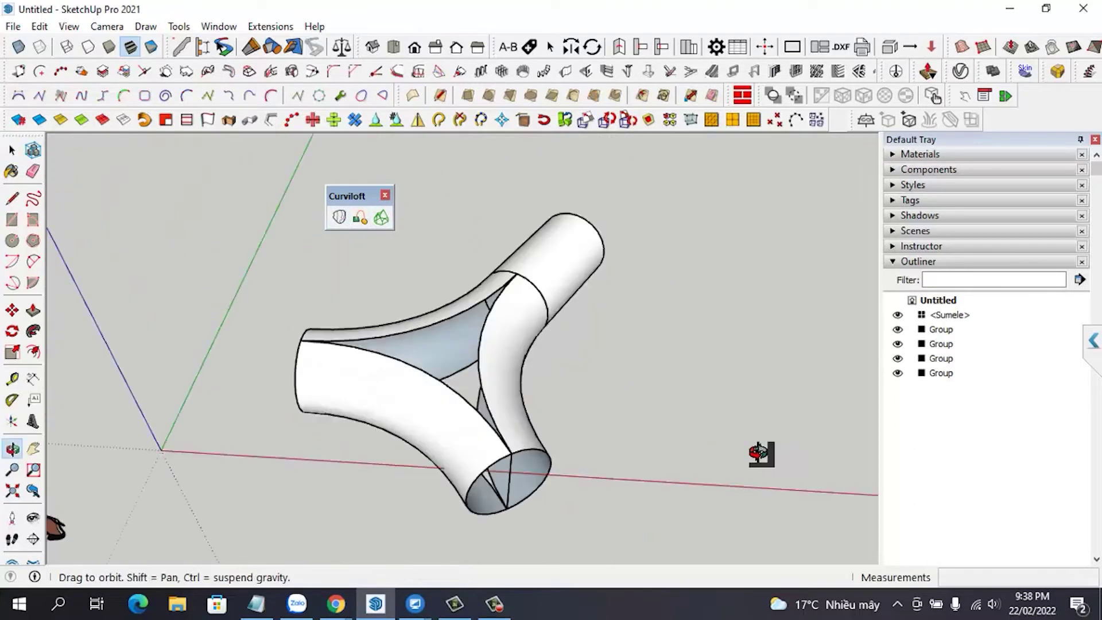
Step: Copy another arm's end circle outward beyond the arm end with Move and Ctrl
{"action": "middle_click_drag", "start_coordinate": [429, 379], "coordinate": [904, 449]}
{"action": "middle_click_drag", "start_coordinate": [644, 448], "coordinate": [665, 346]}
{"action": "left_click_drag", "start_coordinate": [712, 295], "coordinate": [606, 477]}
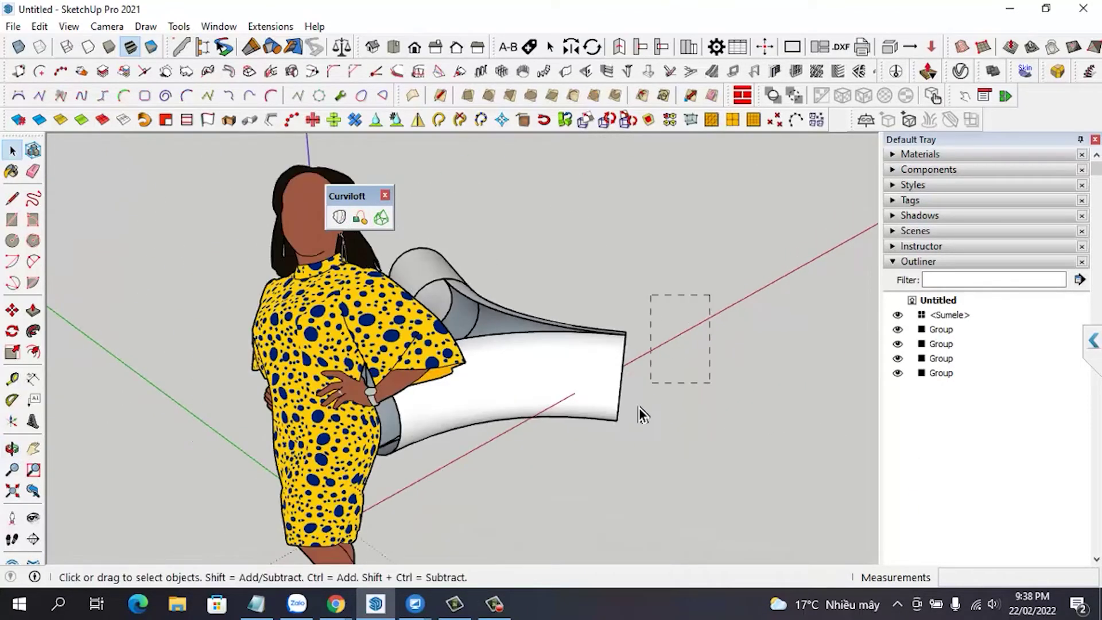
{"action": "left_click", "coordinate": [670, 363]}
{"action": "left_click_drag", "start_coordinate": [556, 298], "coordinate": [670, 489]}
{"action": "middle_click_drag", "start_coordinate": [676, 413], "coordinate": [569, 455]}
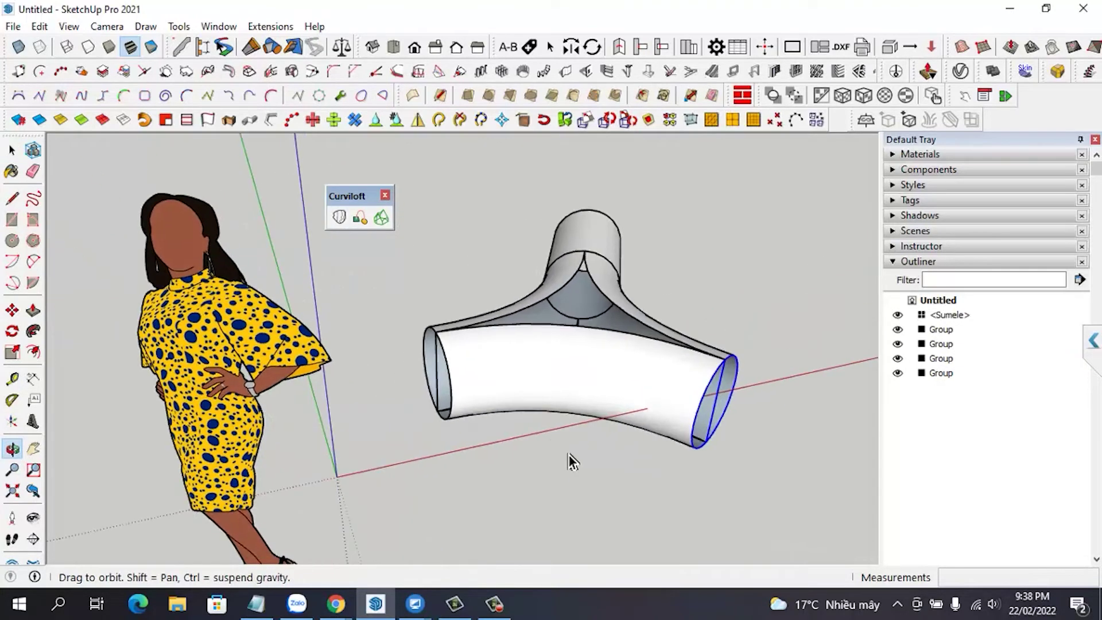
{"action": "key", "text": "m"}
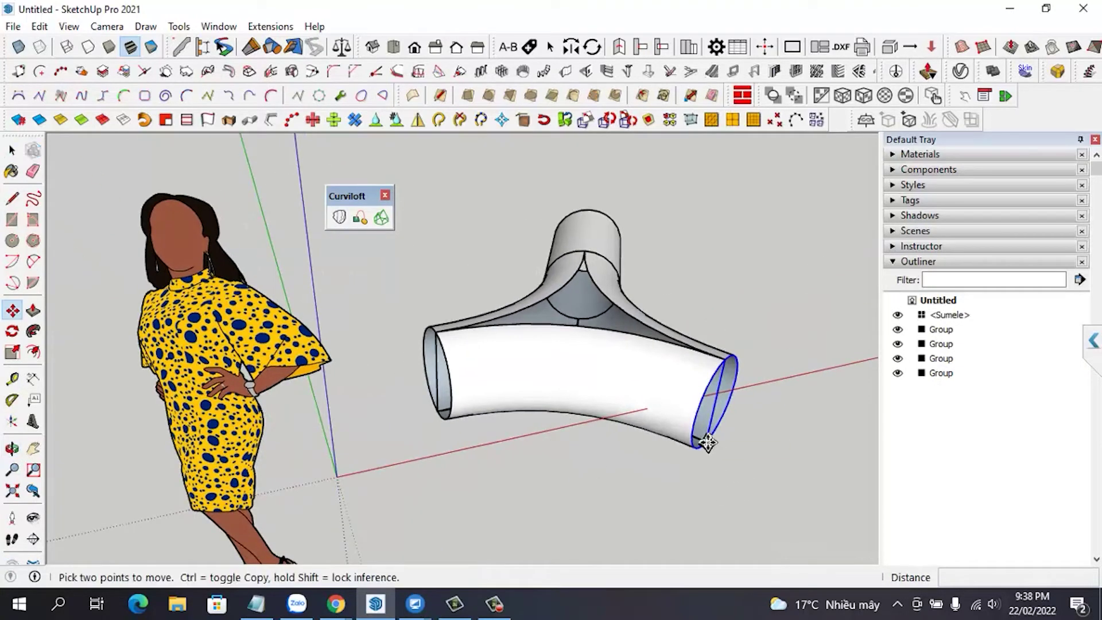
{"action": "key", "text": "ctrl"}
{"action": "left_click", "coordinate": [699, 444]}
{"action": "scroll", "coordinate": [752, 456], "scroll_direction": "down", "scroll_amount": 2}
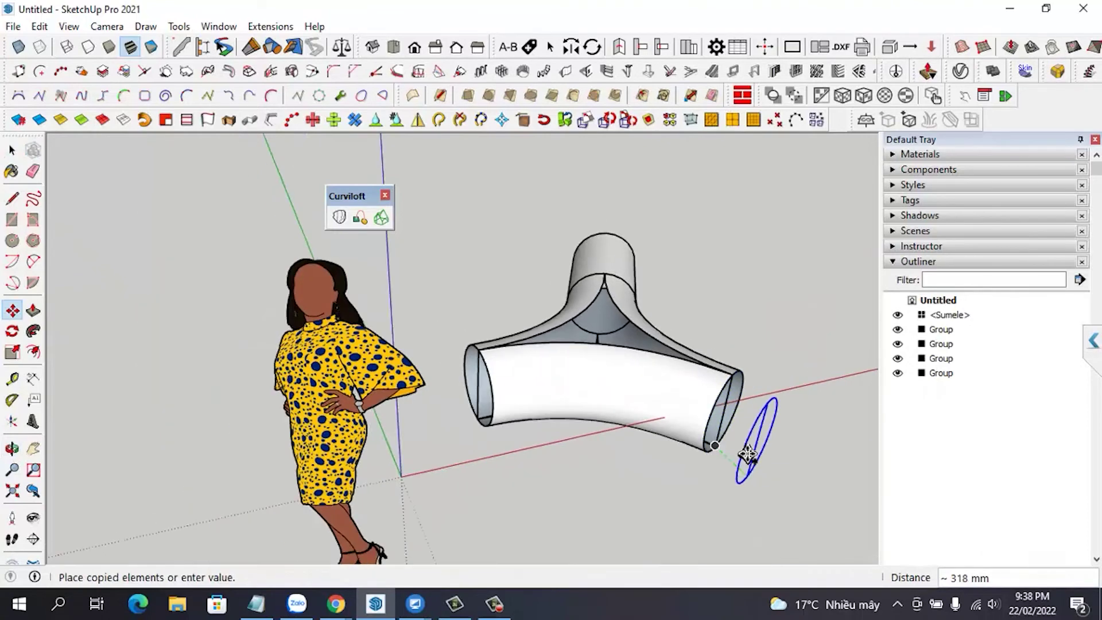
{"action": "scroll", "coordinate": [777, 479], "scroll_direction": "down", "scroll_amount": 2}
{"action": "left_click", "coordinate": [817, 491]}
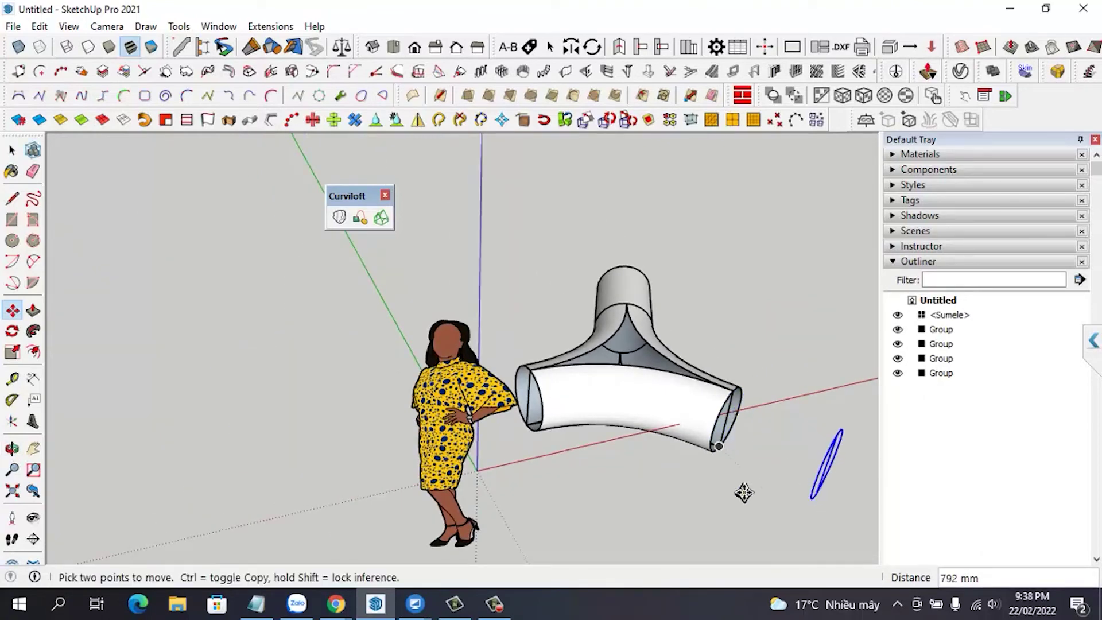
{"action": "mouse_move", "coordinate": [740, 492]}
{"action": "middle_mouse_down"}
{"action": "mouse_move", "coordinate": [763, 432]}
{"action": "mouse_move", "coordinate": [722, 404]}
{"action": "middle_mouse_up"}
{"action": "key", "text": "space"}
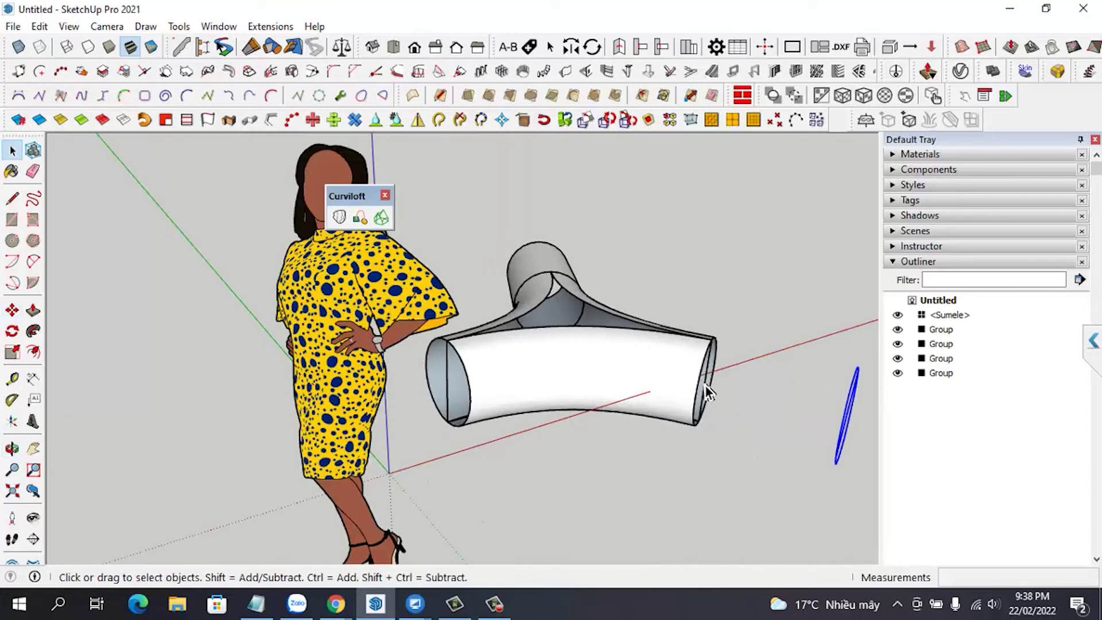
Step: Loft a surface between that arm end and the copied circle
{"action": "left_click", "coordinate": [704, 384]}
{"action": "left_click", "coordinate": [710, 365]}
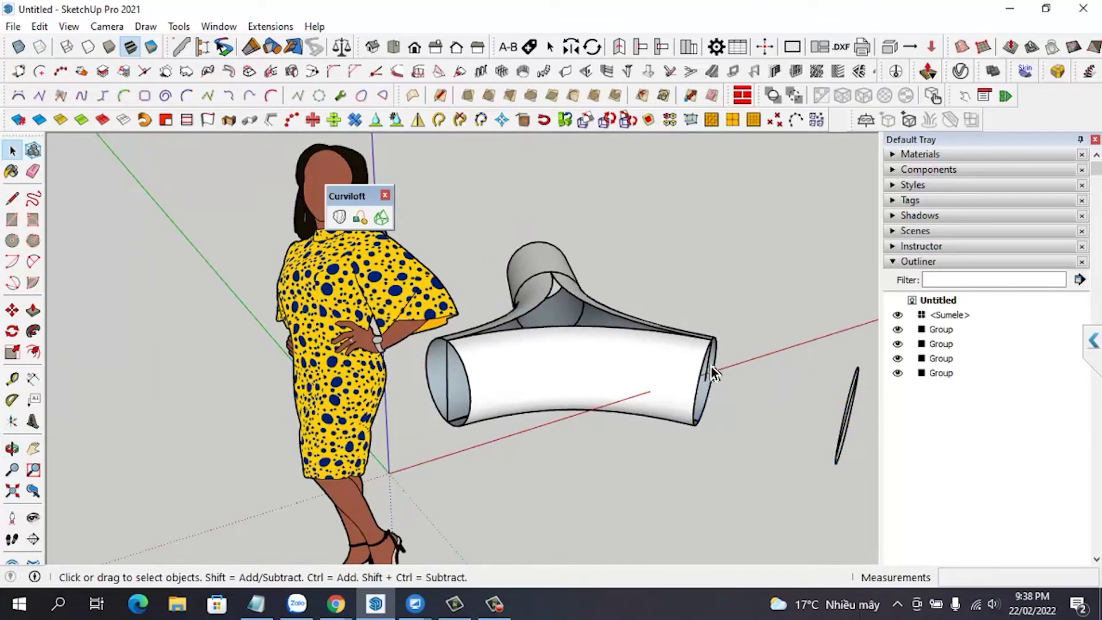
{"action": "scroll", "coordinate": [682, 368], "scroll_direction": "down", "scroll_amount": 4}
{"action": "mouse_move", "coordinate": [777, 443]}
{"action": "middle_mouse_down"}
{"action": "mouse_move", "coordinate": [713, 424]}
{"action": "mouse_move", "coordinate": [744, 424]}
{"action": "mouse_move", "coordinate": [730, 465]}
{"action": "mouse_move", "coordinate": [700, 383]}
{"action": "middle_mouse_up"}
{"action": "left_click_drag", "start_coordinate": [652, 328], "coordinate": [765, 465]}
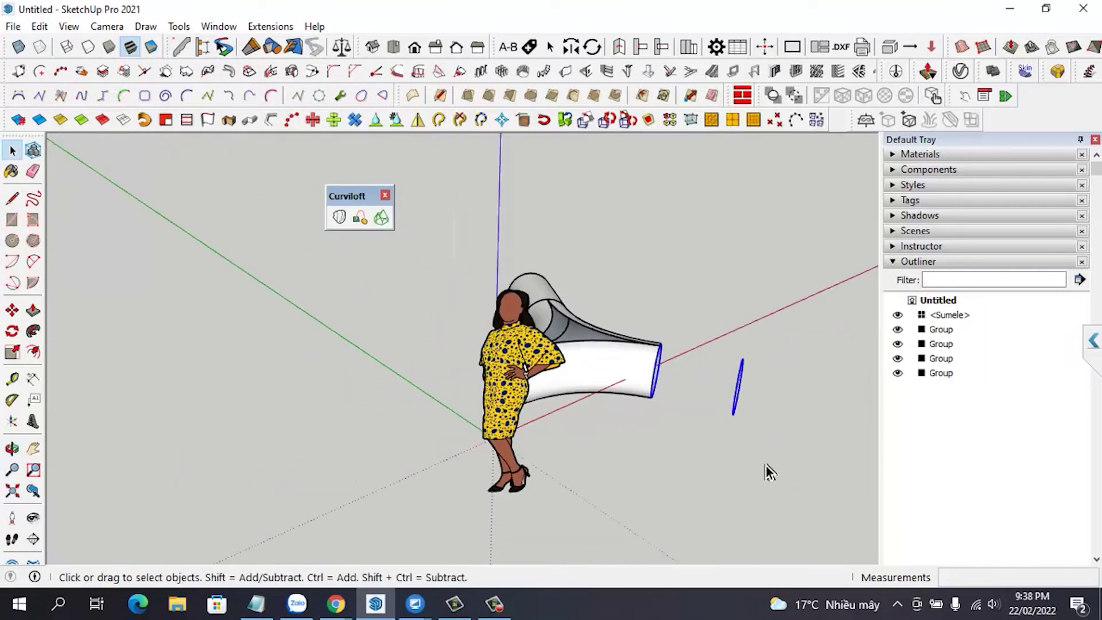
{"action": "left_click", "coordinate": [657, 371], "text": "ctrl"}
{"action": "left_click", "coordinate": [339, 217]}
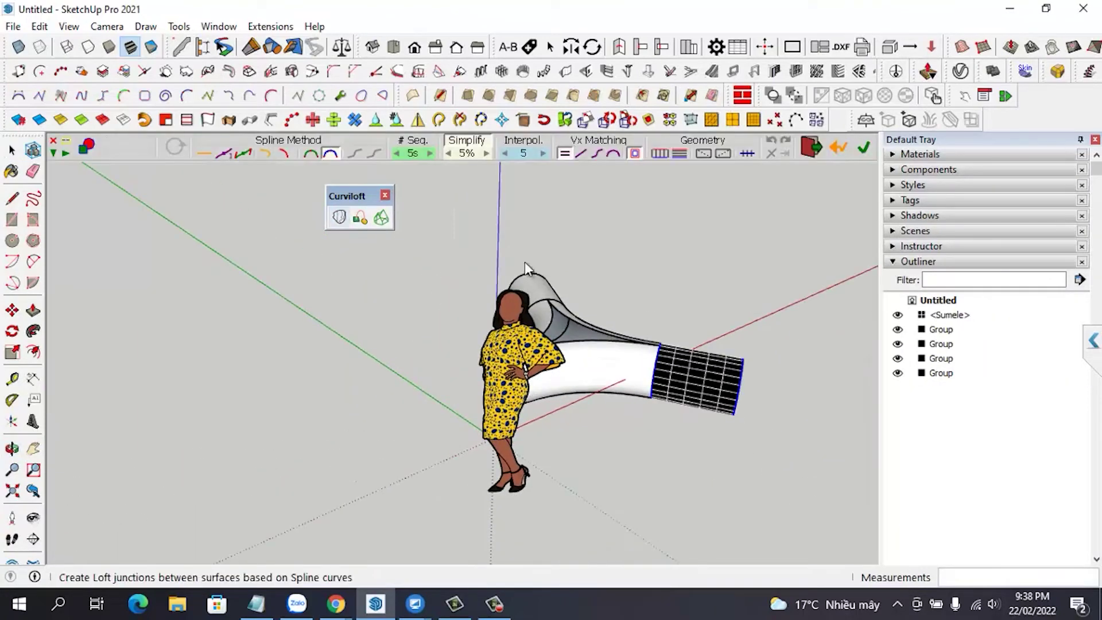
{"action": "middle_click_drag", "start_coordinate": [705, 294], "coordinate": [568, 369]}
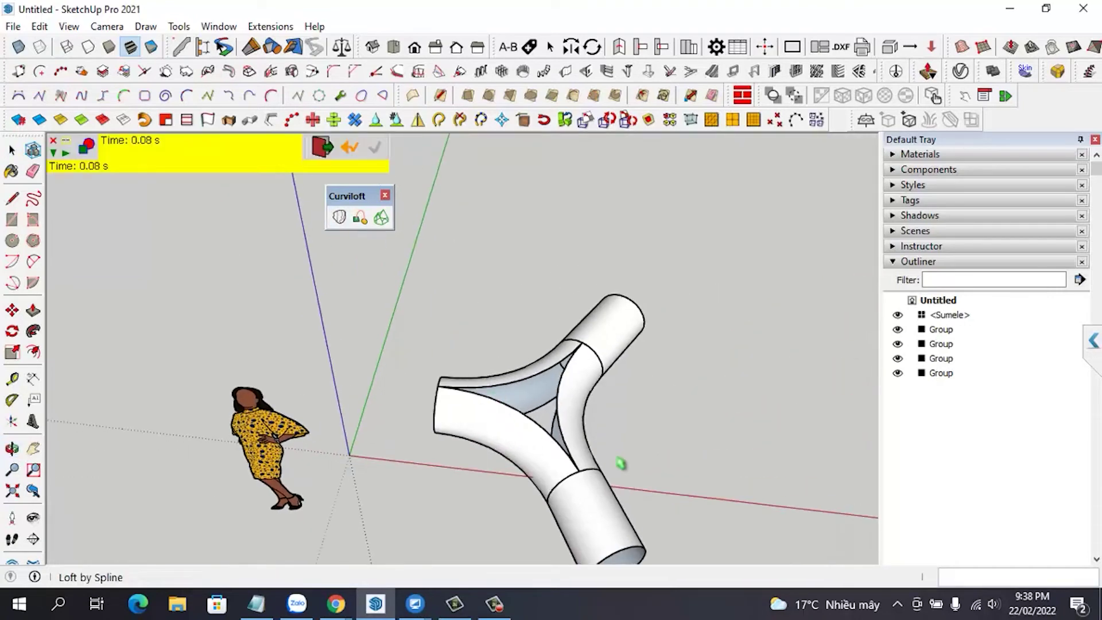
Step: Accept the loft and check one of the resulting loft groups
{"action": "scroll", "coordinate": [614, 434], "scroll_direction": "up", "scroll_amount": 3}
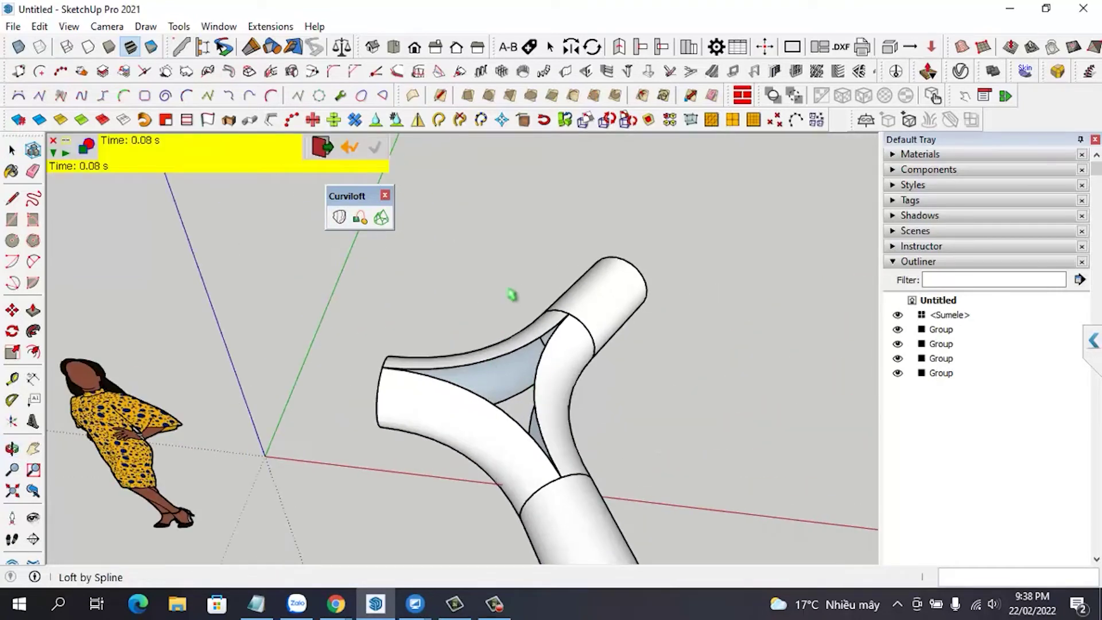
{"action": "key", "text": "space"}
{"action": "scroll", "coordinate": [493, 387], "scroll_direction": "up", "scroll_amount": 2}
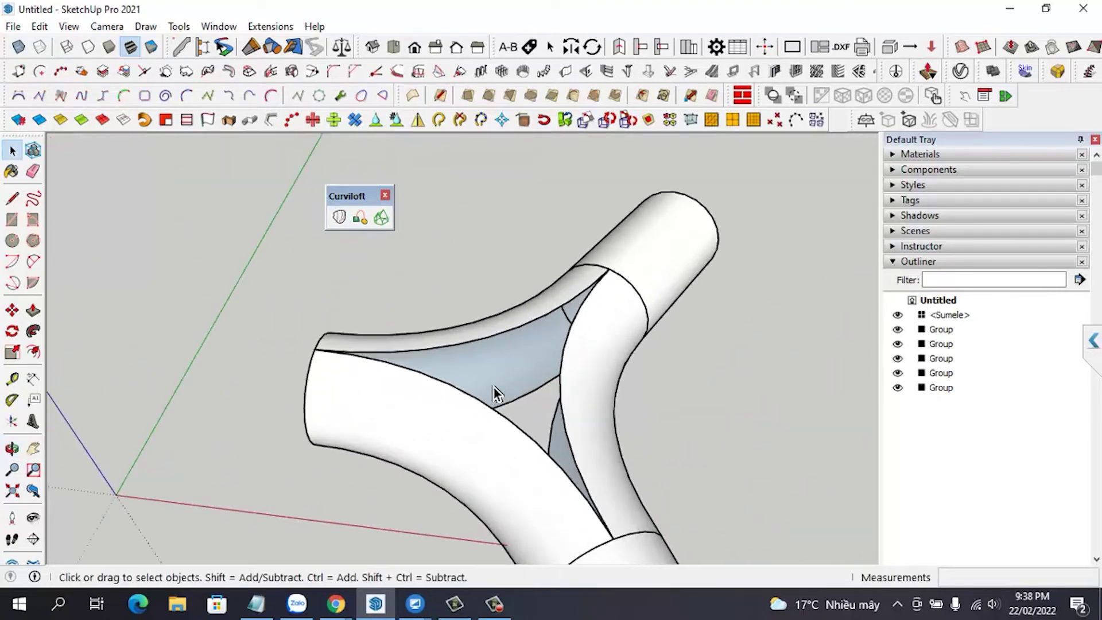
{"action": "left_click", "coordinate": [500, 332]}
{"action": "left_click", "coordinate": [817, 405]}
{"action": "scroll", "coordinate": [574, 330], "scroll_direction": "down", "scroll_amount": 5}
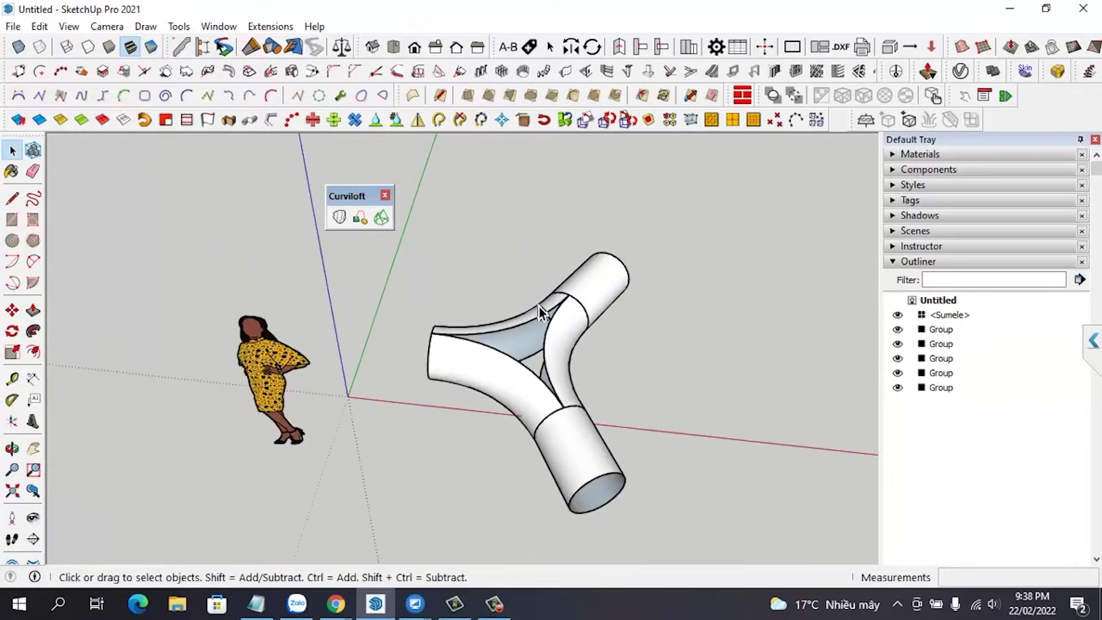
Step: Explode all the tube and loft groups into loose geometry
{"action": "left_click_drag", "start_coordinate": [701, 229], "coordinate": [408, 514]}
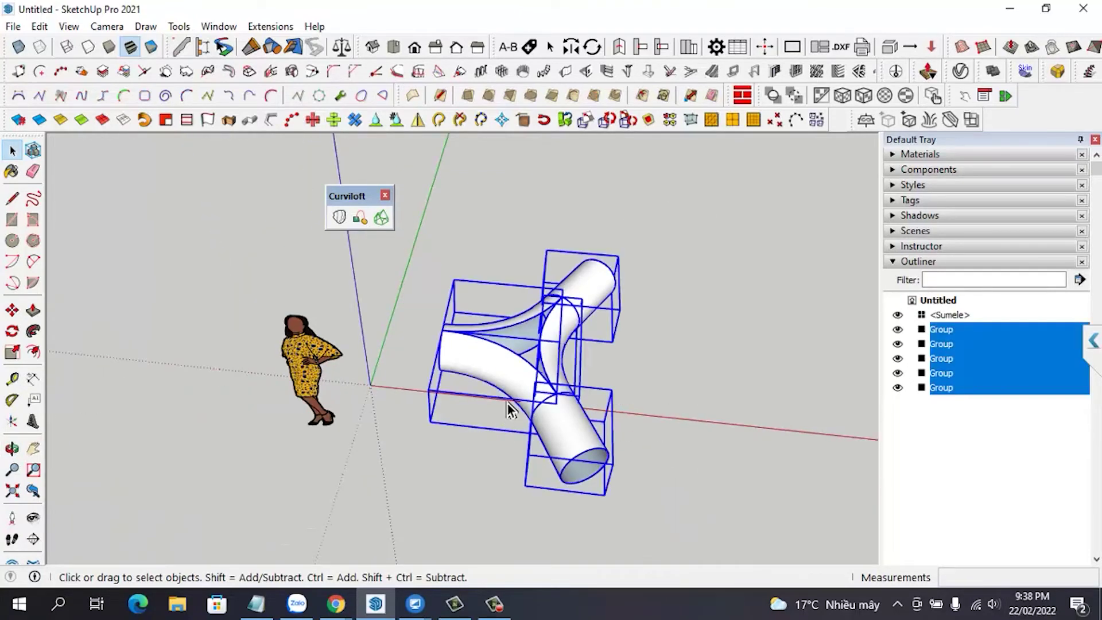
{"action": "right_click", "coordinate": [541, 391]}
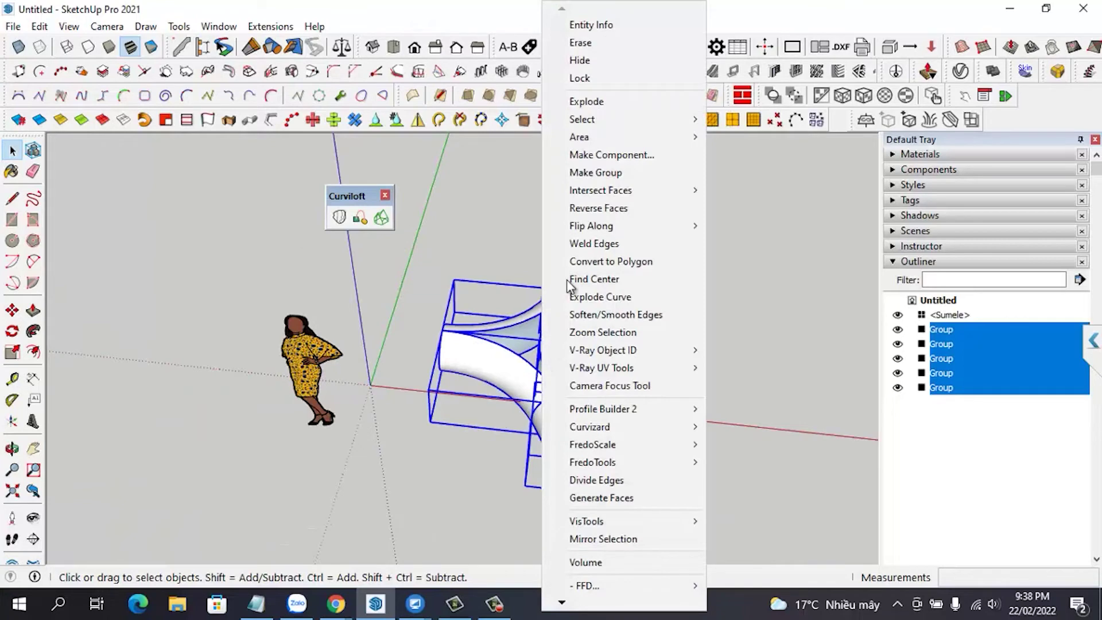
{"action": "left_click", "coordinate": [586, 101]}
{"action": "left_click", "coordinate": [745, 305]}
{"action": "scroll", "coordinate": [512, 358], "scroll_direction": "up", "scroll_amount": 3}
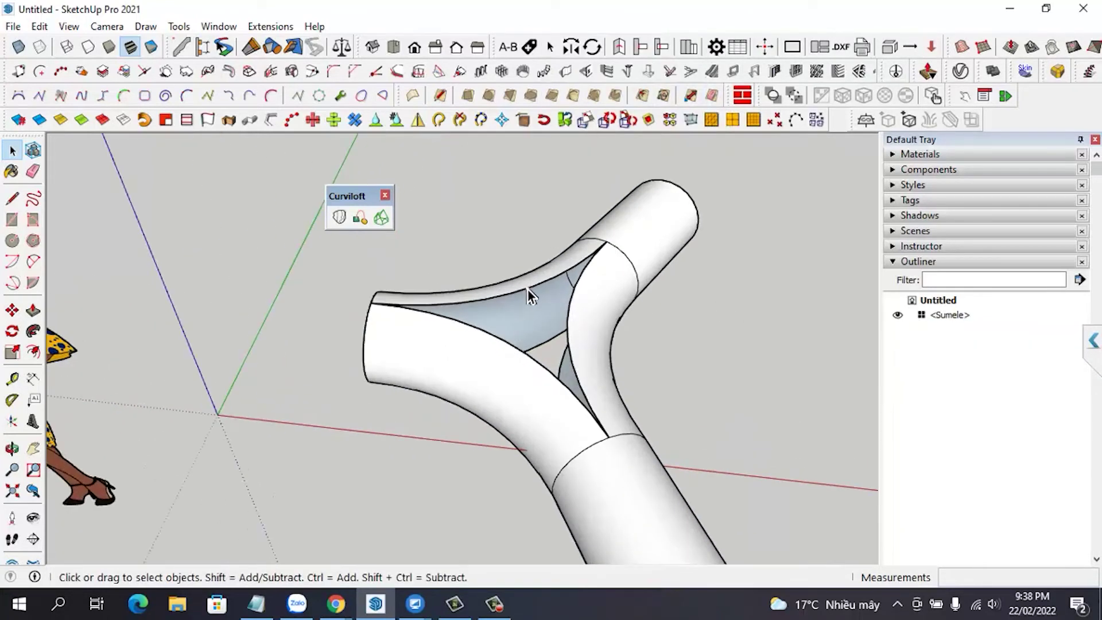
{"action": "left_click", "coordinate": [528, 288]}
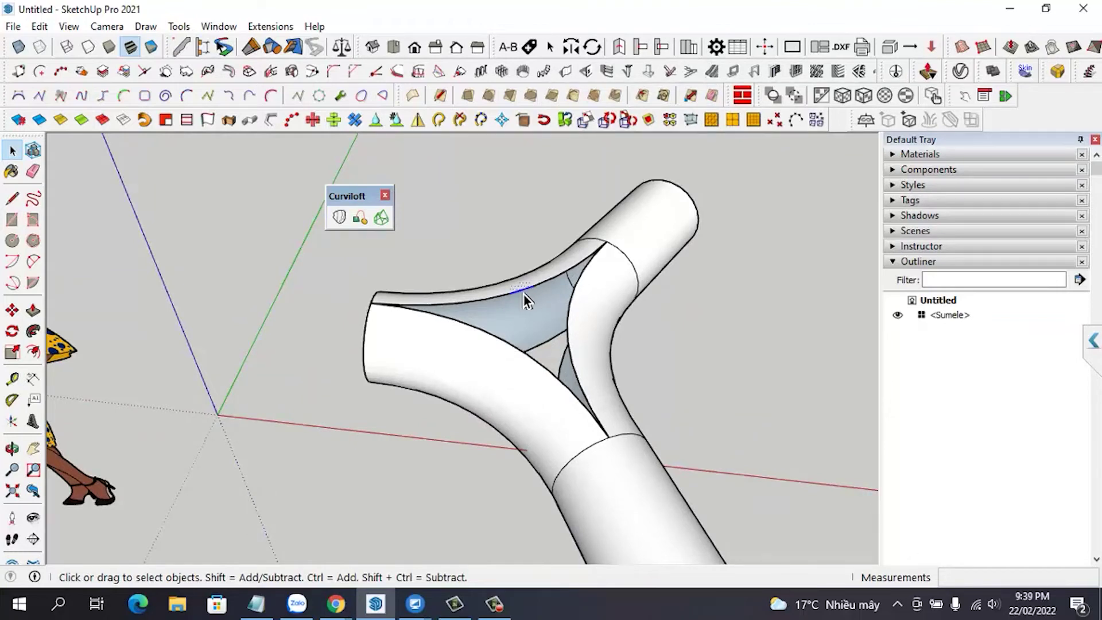
Step: Orbit and zoom around the Y-shaped junction to inspect it from the side
{"action": "mouse_move", "coordinate": [522, 294]}
{"action": "middle_mouse_down"}
{"action": "mouse_move", "coordinate": [688, 315]}
{"action": "mouse_move", "coordinate": [718, 255]}
{"action": "middle_mouse_up"}
{"action": "mouse_move", "coordinate": [597, 307]}
{"action": "middle_mouse_down"}
{"action": "mouse_move", "coordinate": [648, 288]}
{"action": "mouse_move", "coordinate": [560, 265]}
{"action": "mouse_move", "coordinate": [601, 280]}
{"action": "middle_mouse_up"}
{"action": "scroll", "coordinate": [445, 281], "scroll_direction": "down", "scroll_amount": 3}
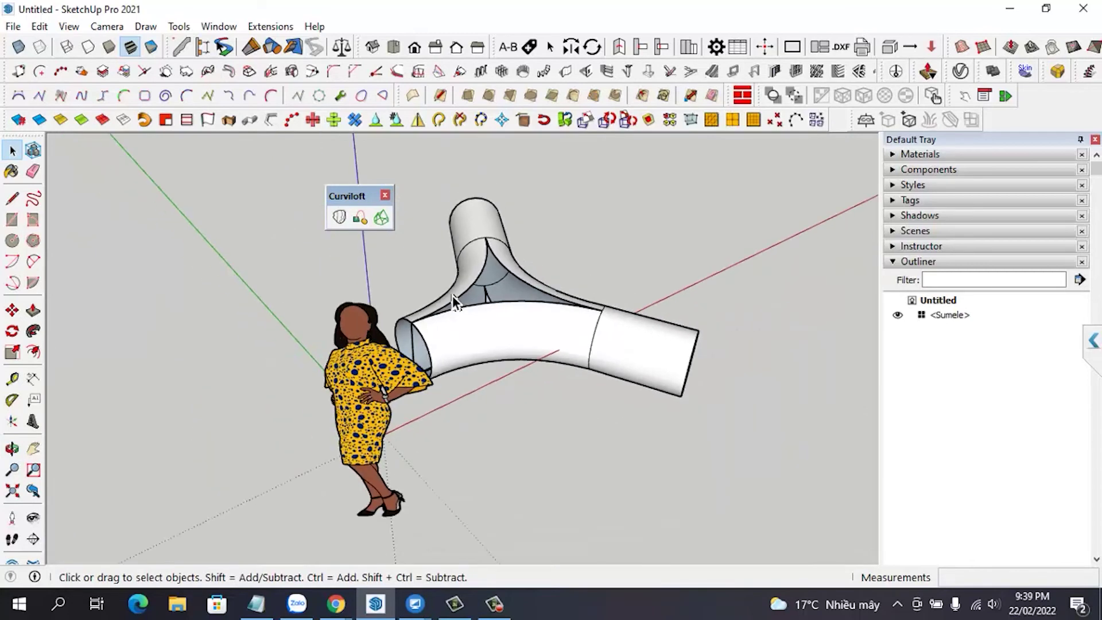
{"action": "mouse_move", "coordinate": [500, 346]}
{"action": "middle_mouse_down"}
{"action": "mouse_move", "coordinate": [483, 307]}
{"action": "mouse_move", "coordinate": [425, 307]}
{"action": "middle_mouse_up"}
{"action": "scroll", "coordinate": [498, 269], "scroll_direction": "up", "scroll_amount": 3}
{"action": "scroll", "coordinate": [426, 302], "scroll_direction": "up", "scroll_amount": 3}
{"action": "scroll", "coordinate": [424, 308], "scroll_direction": "down", "scroll_amount": 3}
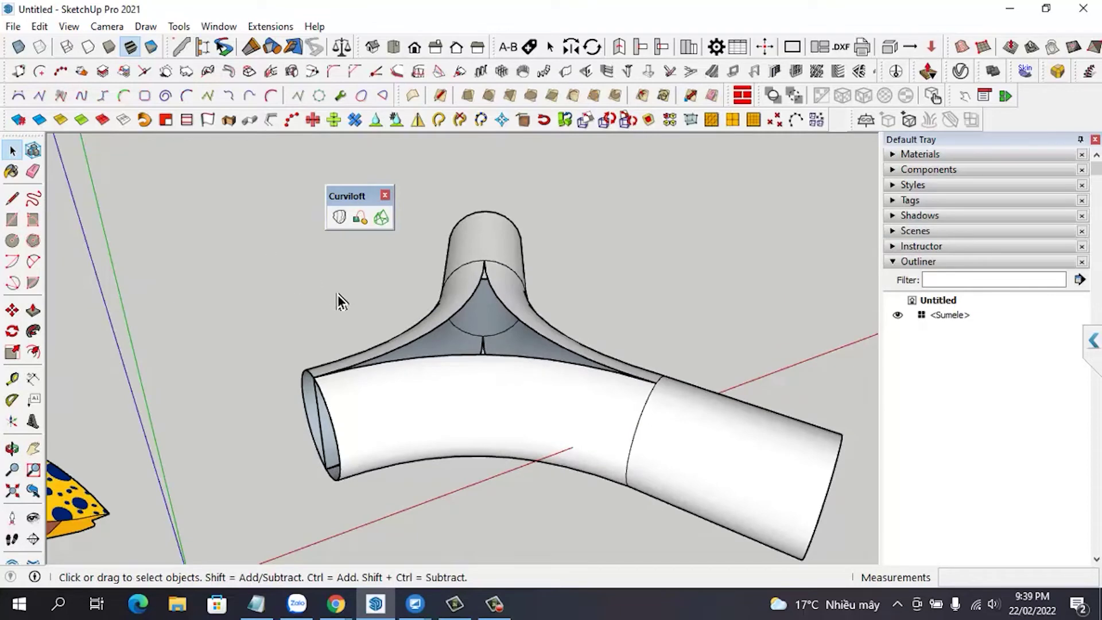
Step: Open a loft group to inspect its top edge, then close the group
{"action": "left_click", "coordinate": [566, 383]}
{"action": "mouse_move", "coordinate": [576, 401]}
{"action": "middle_mouse_down"}
{"action": "mouse_move", "coordinate": [500, 456]}
{"action": "mouse_move", "coordinate": [498, 438]}
{"action": "middle_mouse_up"}
{"action": "double_click", "coordinate": [497, 438]}
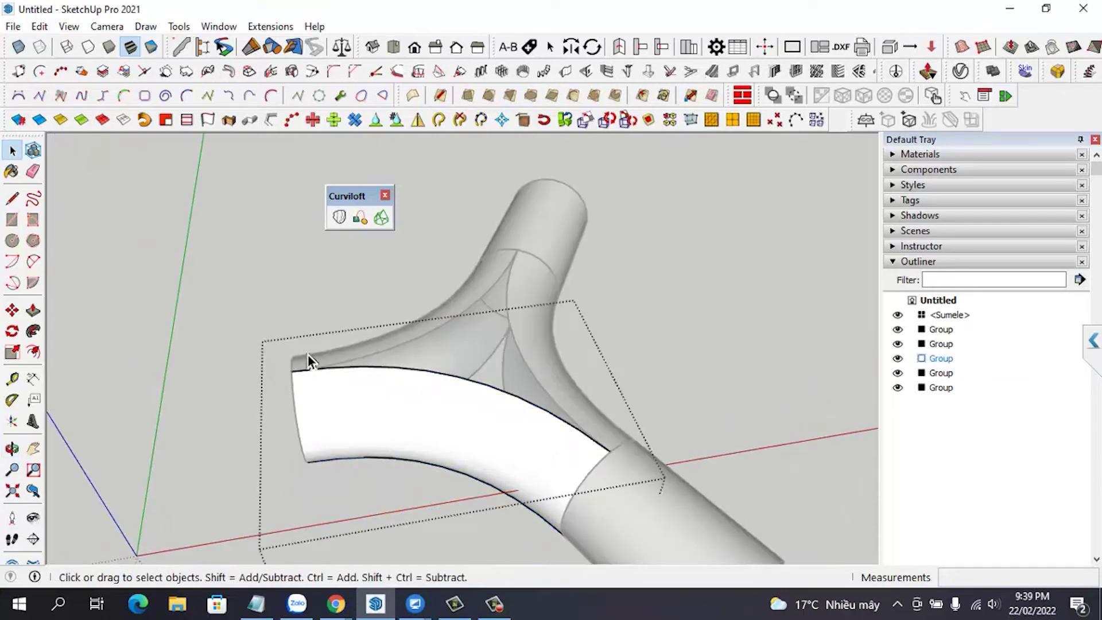
{"action": "left_click", "coordinate": [566, 429]}
{"action": "scroll", "coordinate": [511, 356], "scroll_direction": "down", "scroll_amount": 2}
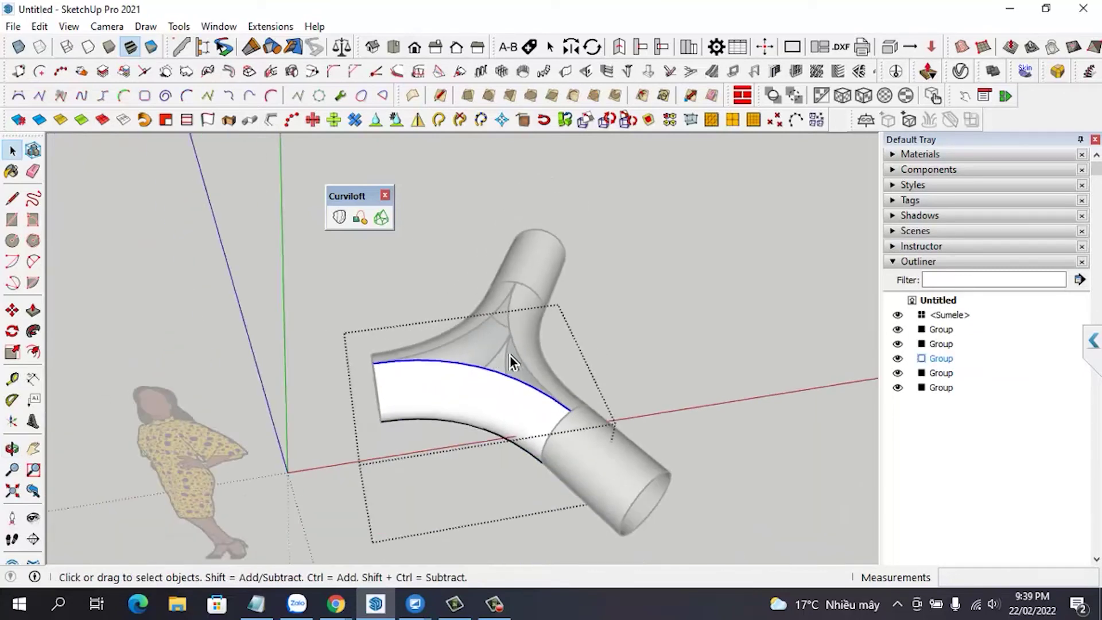
{"action": "scroll", "coordinate": [513, 359], "scroll_direction": "down", "scroll_amount": 2}
{"action": "left_click", "coordinate": [611, 268]}
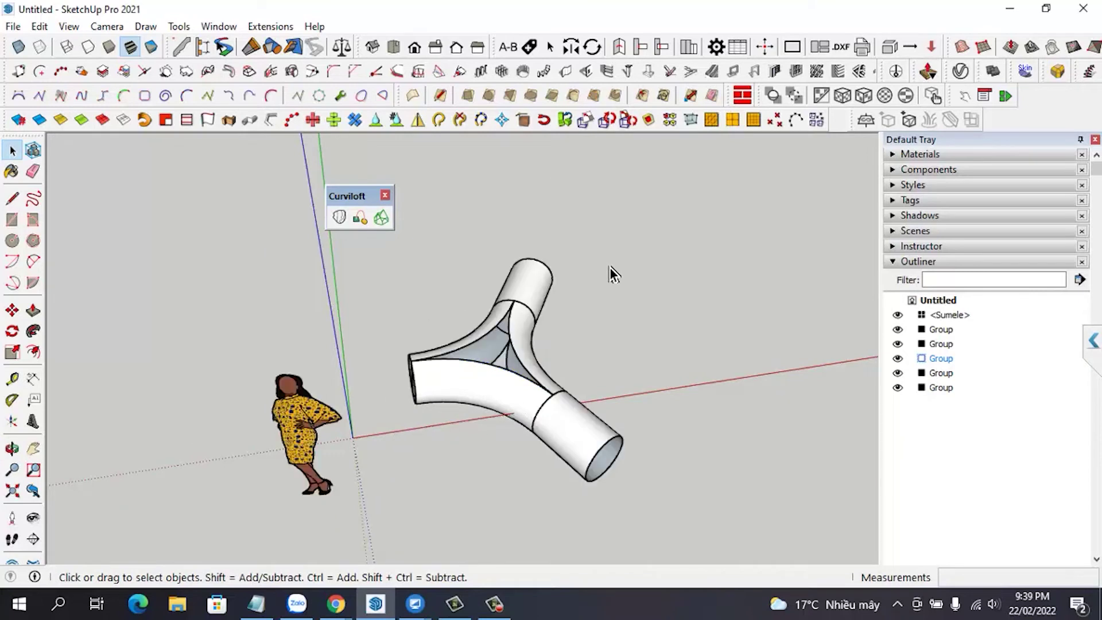
{"action": "left_click", "coordinate": [548, 382]}
{"action": "scroll", "coordinate": [510, 344], "scroll_direction": "up", "scroll_amount": 2}
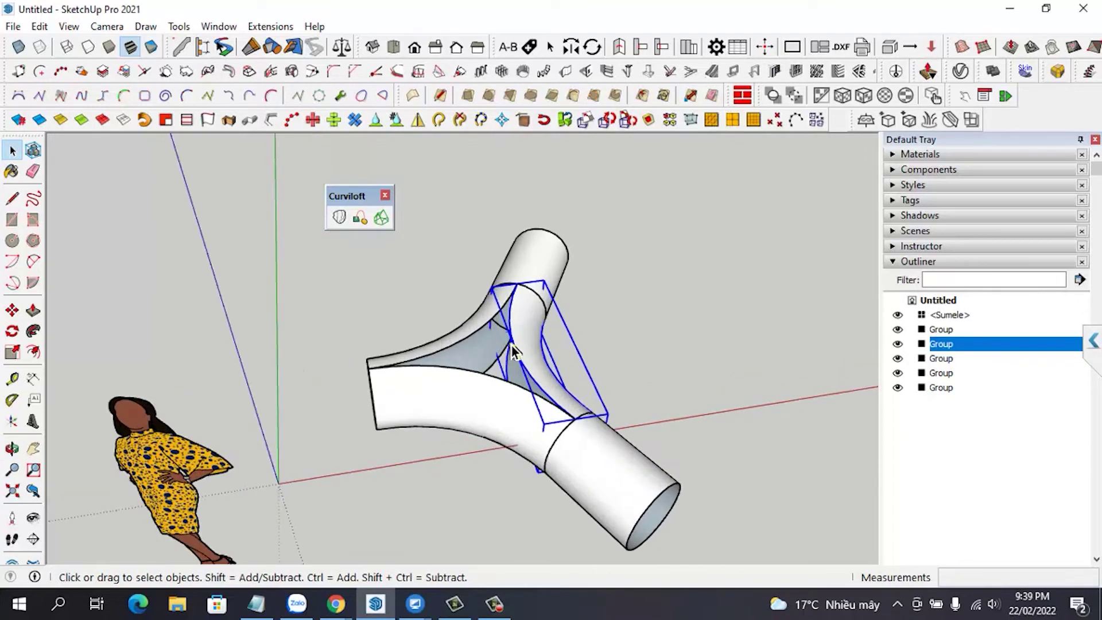
{"action": "left_click", "coordinate": [573, 355]}
Step: Explode all the selected junction and arm groups via the right-click menu
{"action": "left_click_drag", "start_coordinate": [357, 503], "coordinate": [358, 502]}
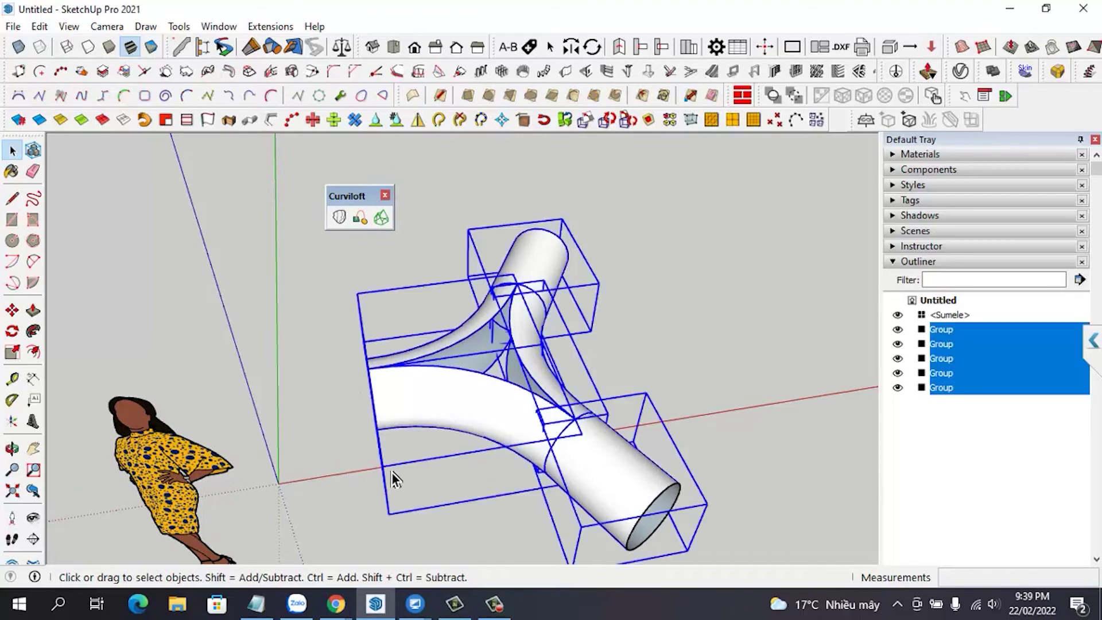
{"action": "right_click", "coordinate": [449, 349]}
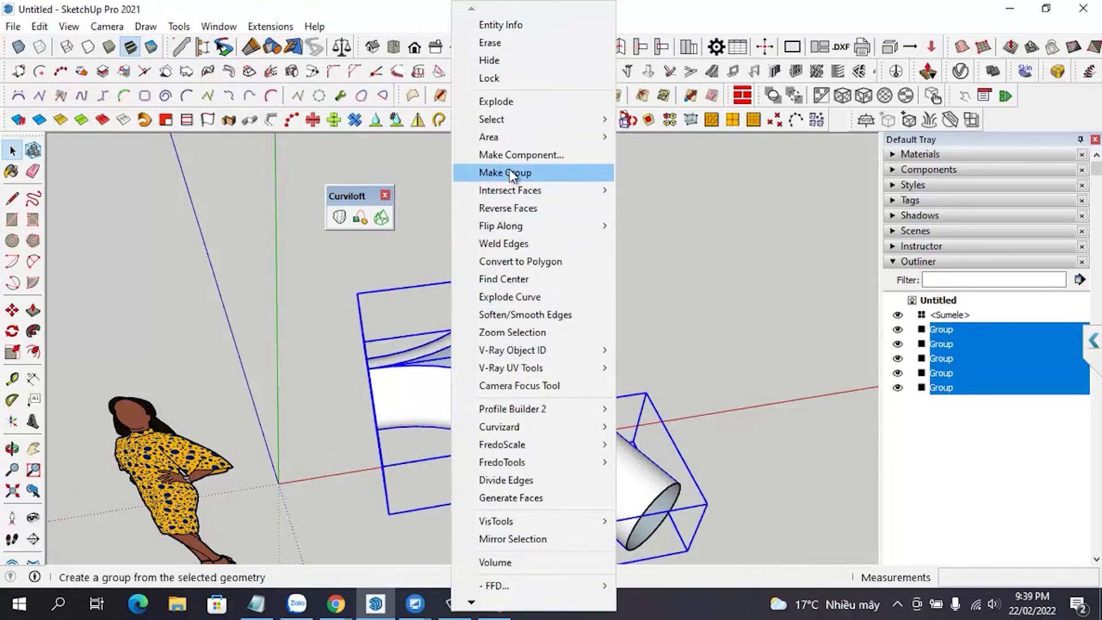
{"action": "left_click", "coordinate": [503, 103]}
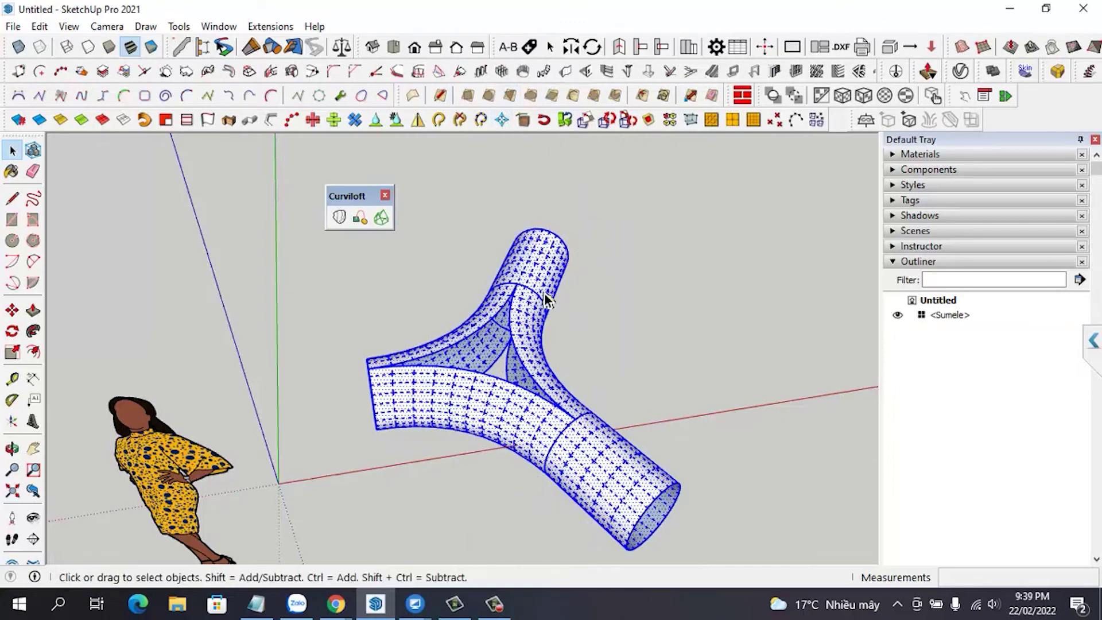
{"action": "left_click", "coordinate": [691, 333]}
Step: Select the loft edges and branch surfaces between the arms and orbit to check them
{"action": "mouse_move", "coordinate": [573, 356]}
{"action": "middle_mouse_down"}
{"action": "mouse_move", "coordinate": [578, 299]}
{"action": "mouse_move", "coordinate": [439, 287]}
{"action": "middle_mouse_up"}
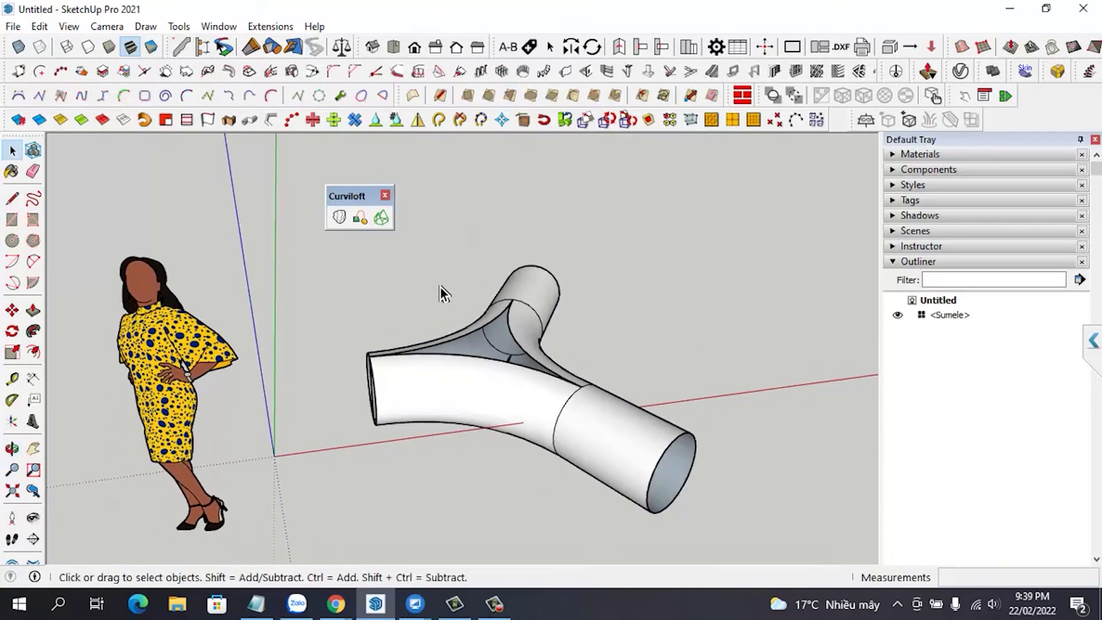
{"action": "left_click_drag", "start_coordinate": [328, 282], "coordinate": [529, 377]}
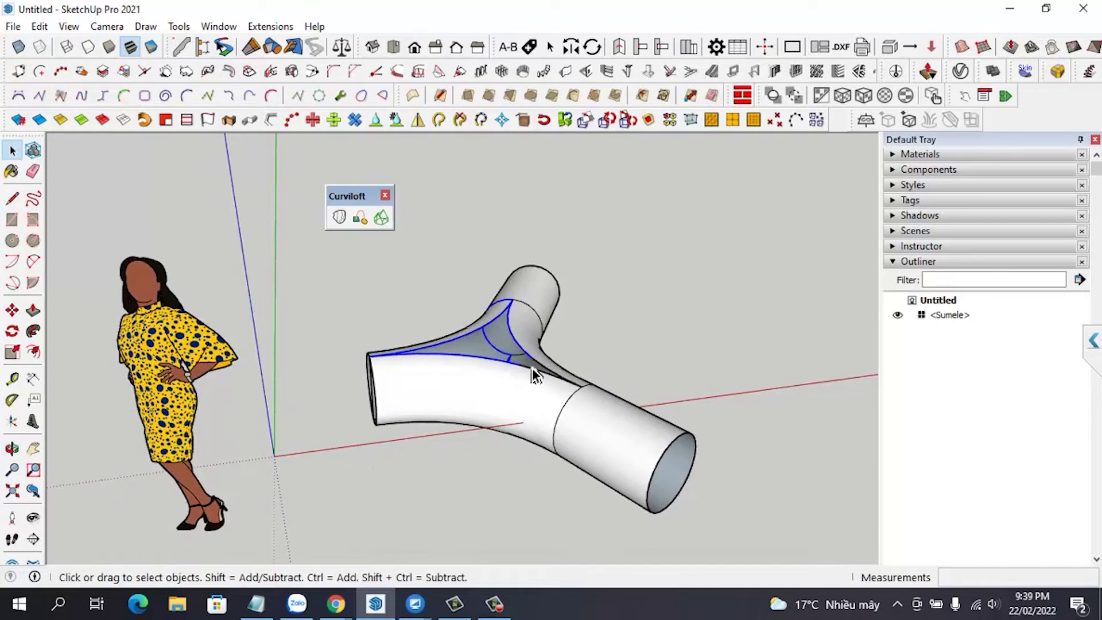
{"action": "scroll", "coordinate": [555, 316], "scroll_direction": "up", "scroll_amount": 3}
{"action": "mouse_move", "coordinate": [560, 315]}
{"action": "middle_mouse_down"}
{"action": "mouse_move", "coordinate": [608, 338]}
{"action": "mouse_move", "coordinate": [670, 236]}
{"action": "middle_mouse_up"}
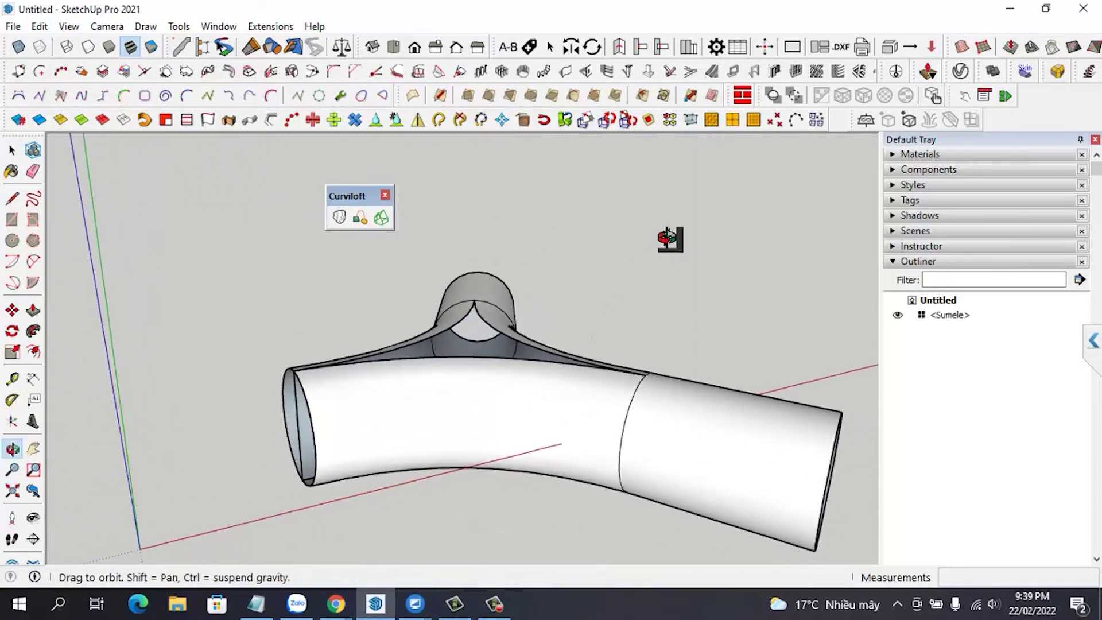
{"action": "left_click_drag", "start_coordinate": [223, 257], "coordinate": [675, 404]}
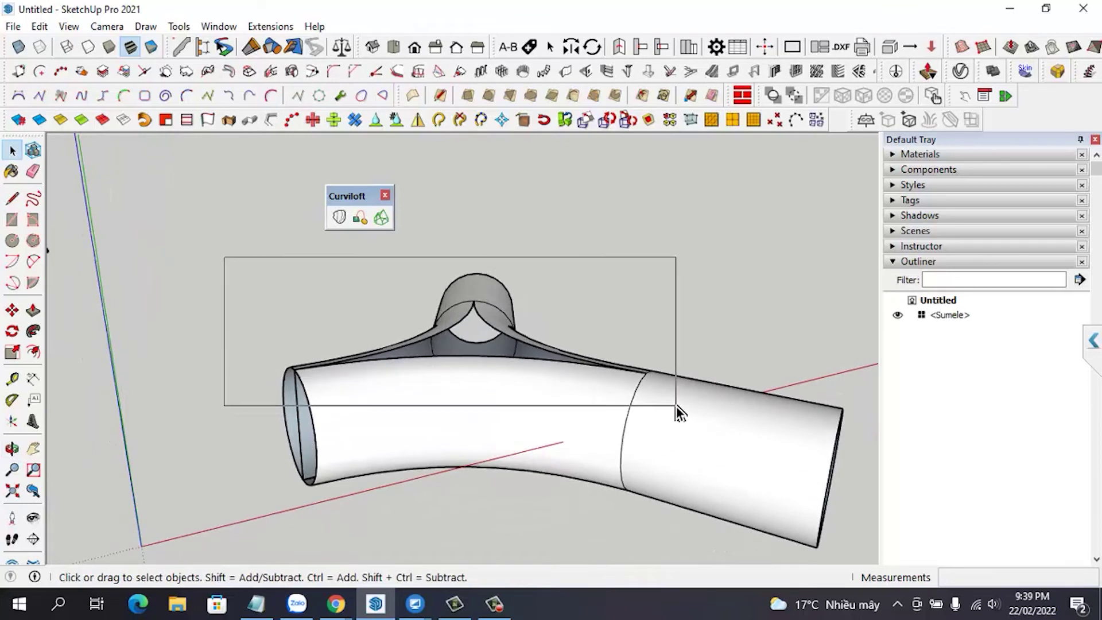
{"action": "left_click", "coordinate": [611, 318]}
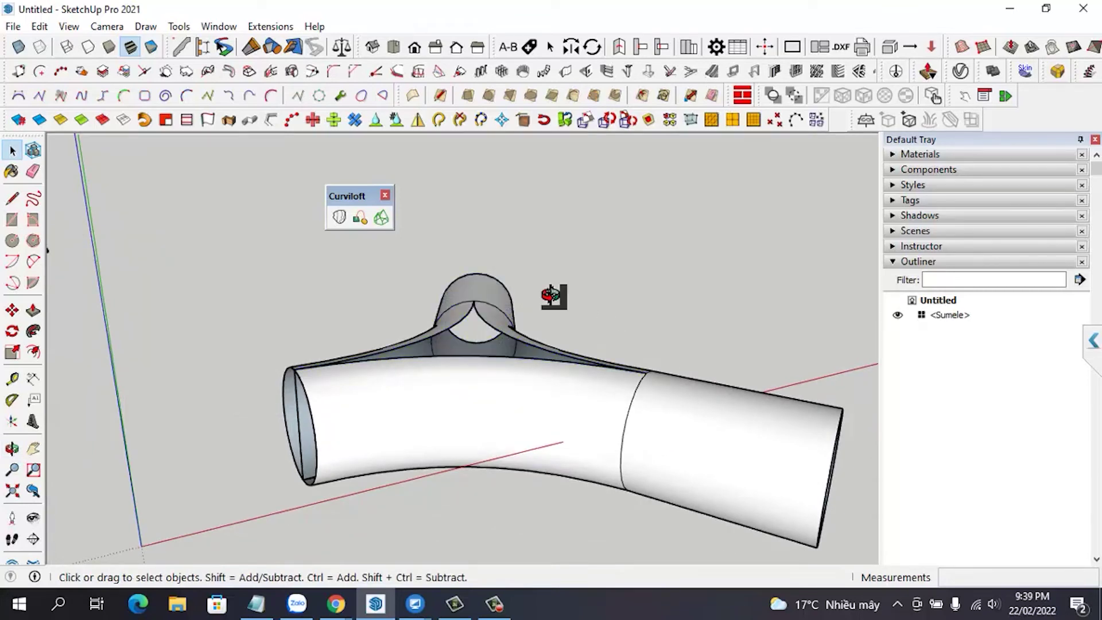
{"action": "middle_click_drag", "start_coordinate": [553, 294], "coordinate": [509, 353]}
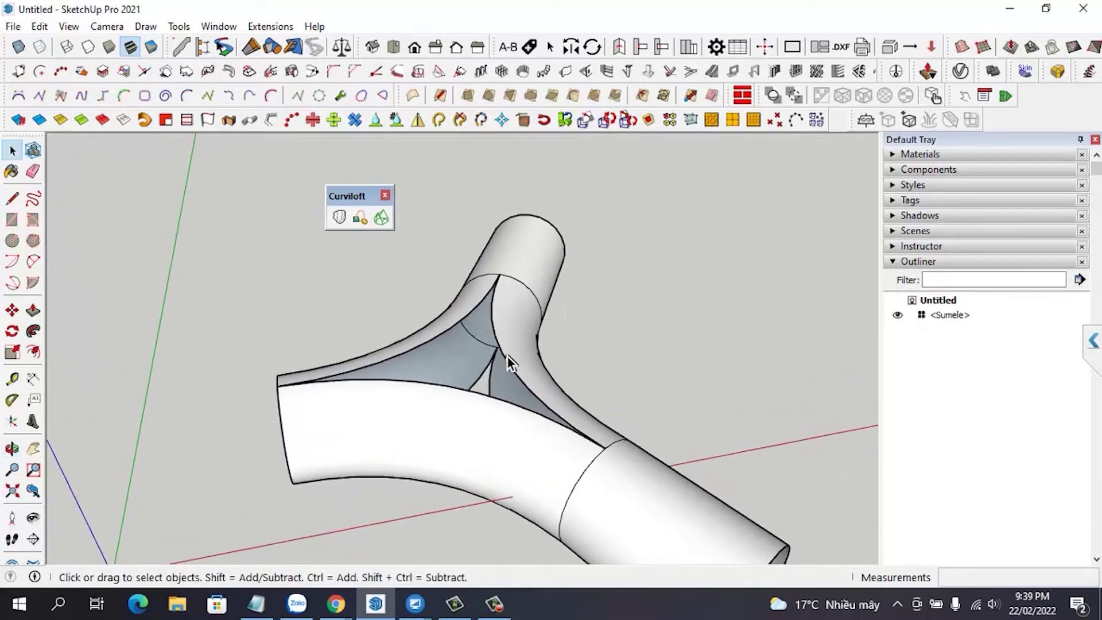
{"action": "scroll", "coordinate": [504, 352], "scroll_direction": "up", "scroll_amount": 1}
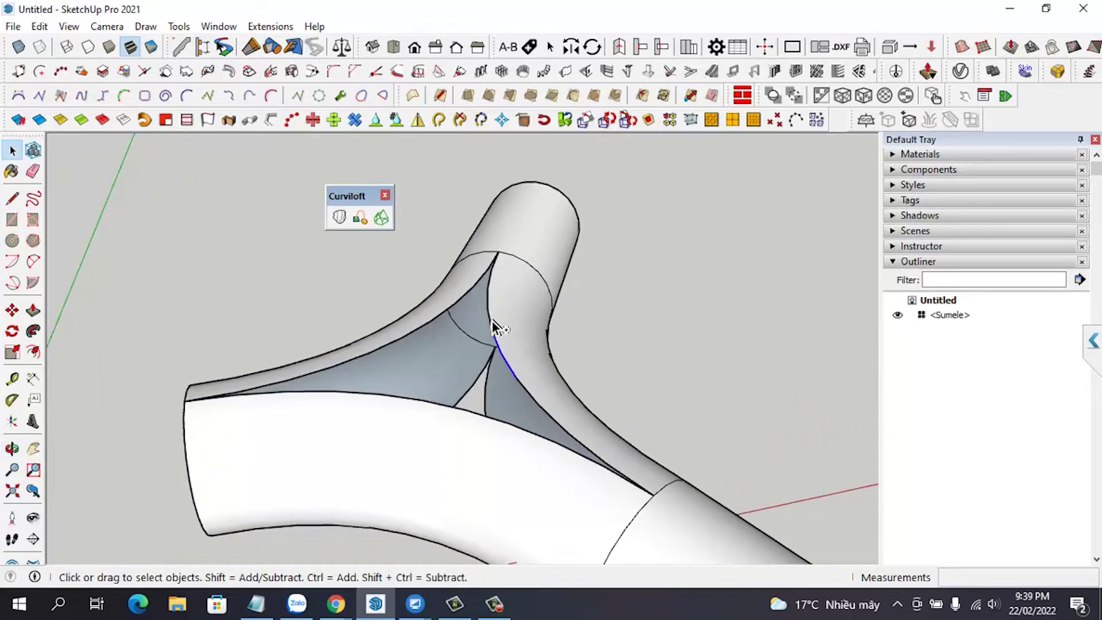
Step: Select the upper-to-lower branch seam curve and undock the JHS PowerBar so it floats
{"action": "left_click", "coordinate": [487, 276], "text": "shift"}
{"action": "left_click", "coordinate": [594, 455], "text": "shift"}
{"action": "scroll", "coordinate": [517, 335], "scroll_direction": "down", "scroll_amount": 2}
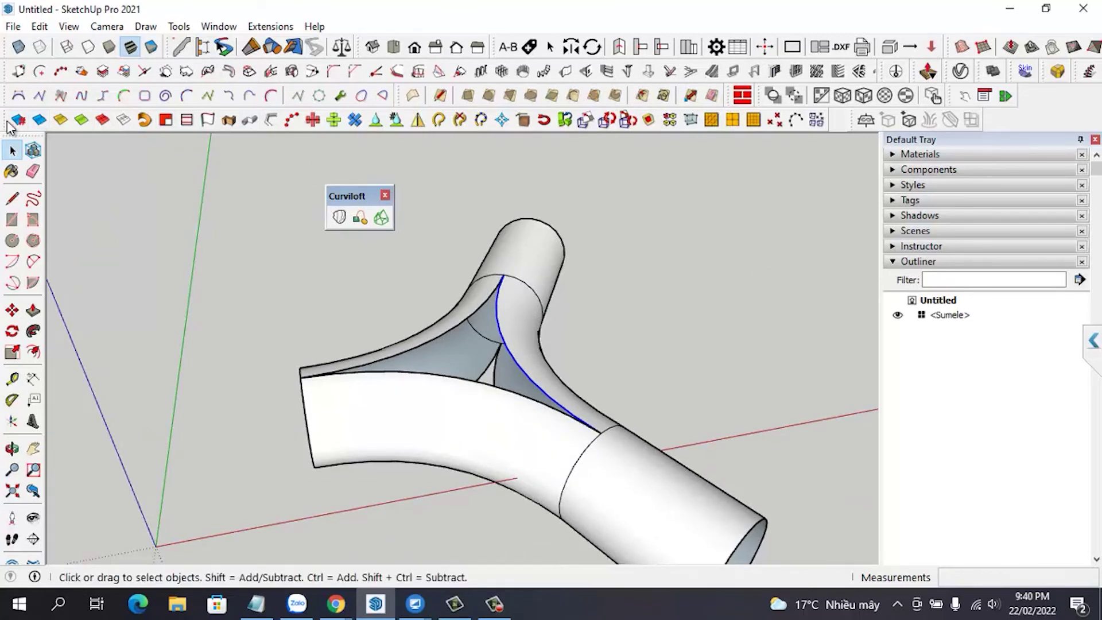
{"action": "mouse_move", "coordinate": [7, 119]}
{"action": "left_mouse_down"}
{"action": "mouse_move", "coordinate": [143, 154]}
{"action": "mouse_move", "coordinate": [75, 161]}
{"action": "left_mouse_up"}
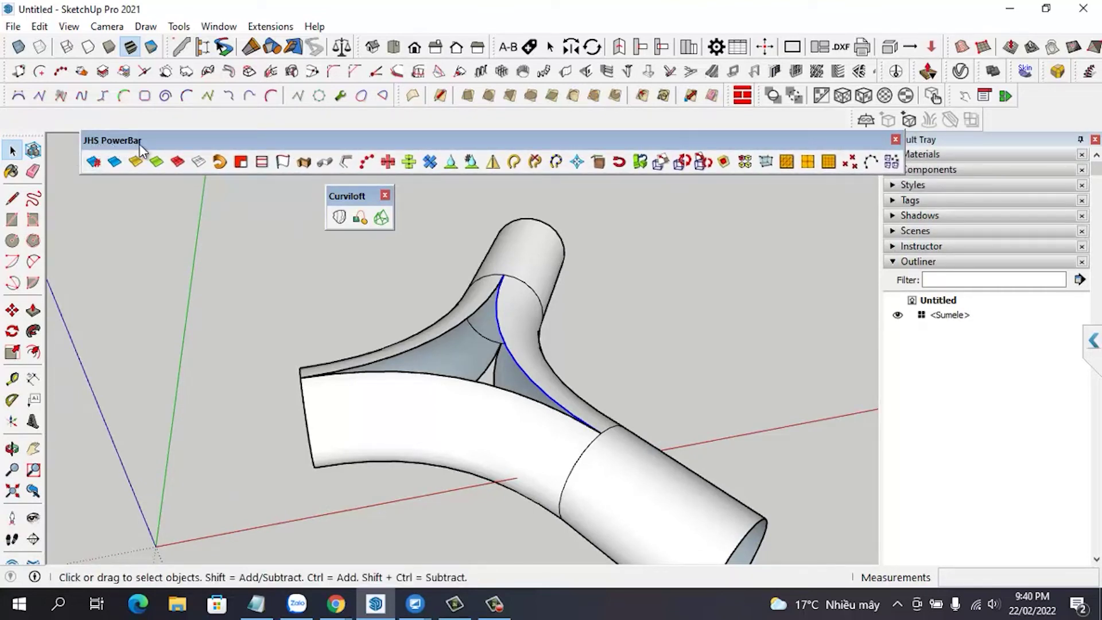
Step: Fill the Y model's open gaps with Face Finder and orbit to view the junction from above
{"action": "left_click", "coordinate": [241, 163]}
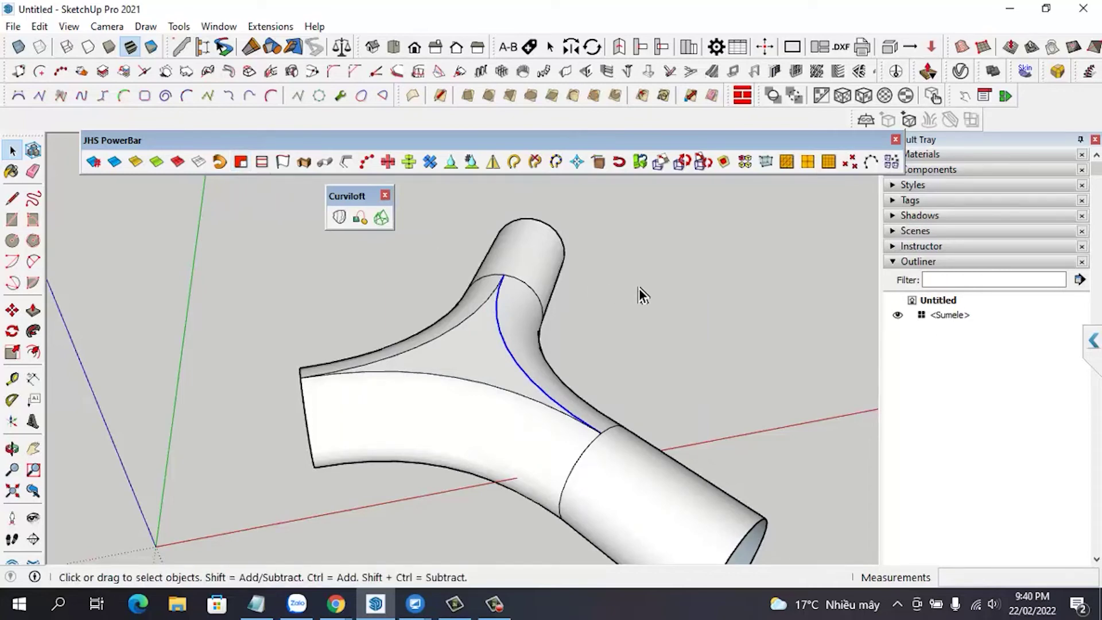
{"action": "mouse_move", "coordinate": [577, 381]}
{"action": "middle_mouse_down"}
{"action": "mouse_move", "coordinate": [828, 308]}
{"action": "mouse_move", "coordinate": [499, 458]}
{"action": "middle_mouse_up"}
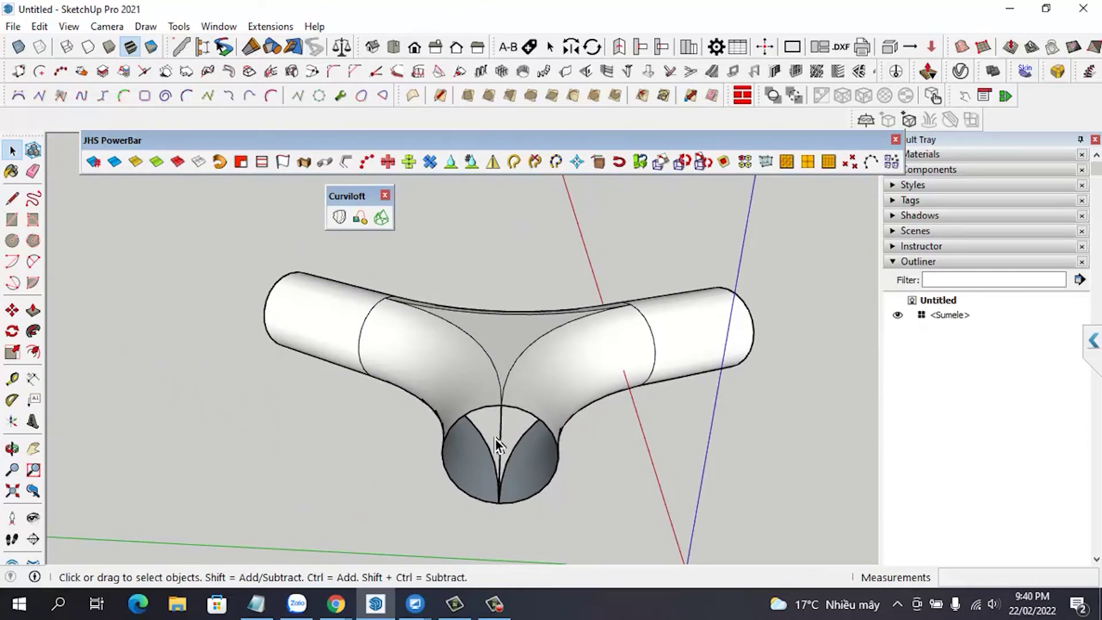
{"action": "middle_click_drag", "start_coordinate": [570, 457], "coordinate": [474, 264]}
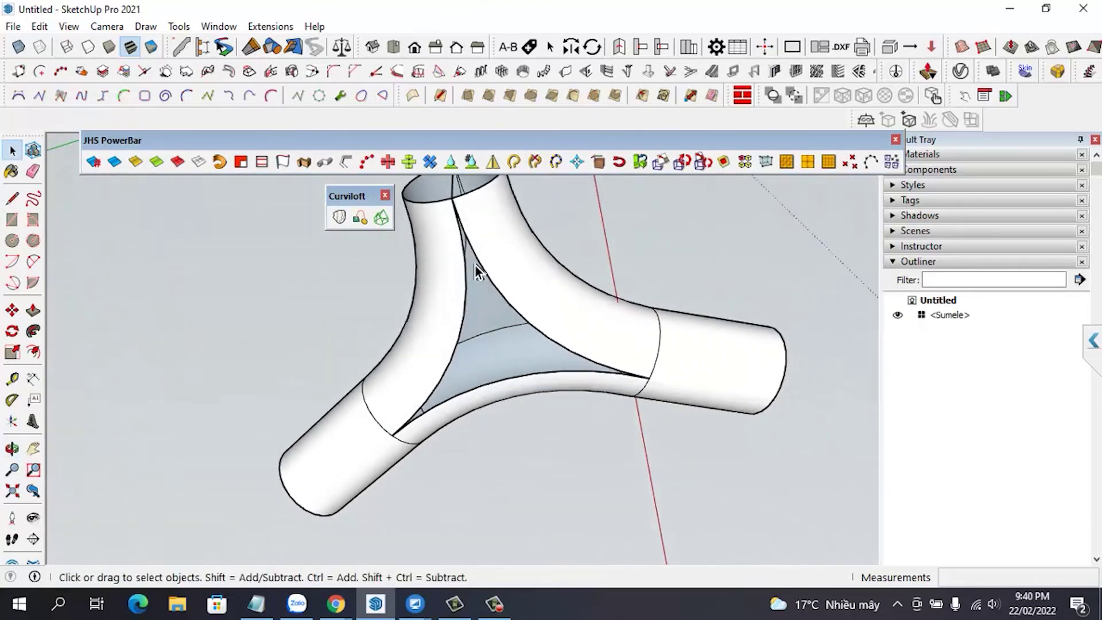
Step: Select the five seam curve segments running down from the top opening
{"action": "left_click", "coordinate": [460, 229]}
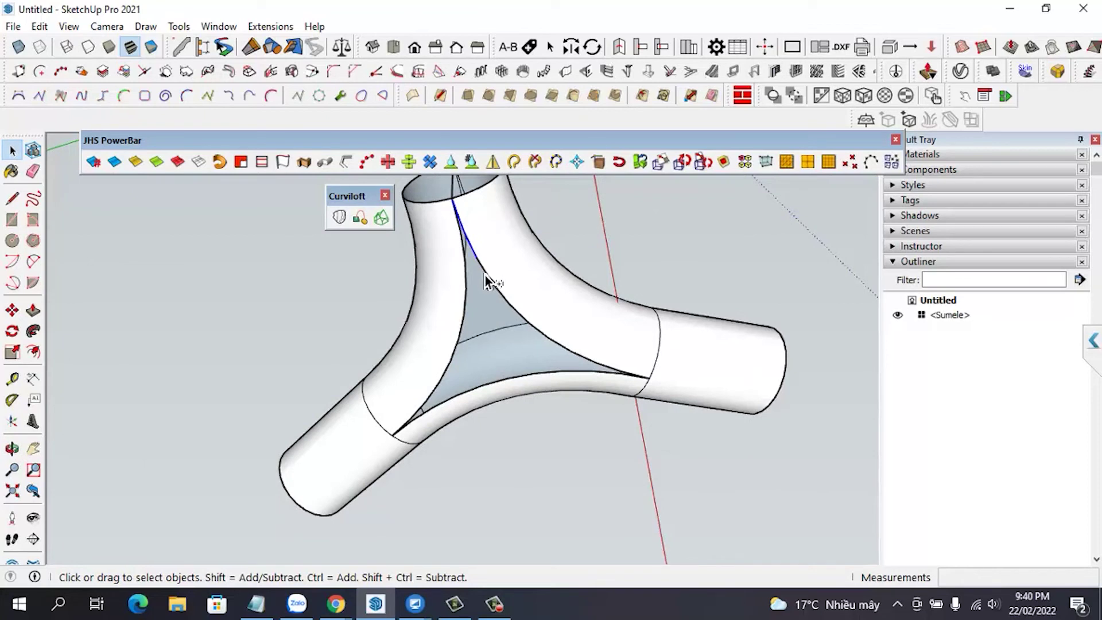
{"action": "left_click", "coordinate": [514, 308], "text": "ctrl"}
{"action": "left_click", "coordinate": [582, 357], "text": "ctrl"}
{"action": "left_click", "coordinate": [606, 367], "text": "ctrl"}
{"action": "left_click", "coordinate": [632, 374], "text": "ctrl"}
Step: Try Curviloft Loft by Spline on the seam, accept the error, and cancel the loft
{"action": "left_click", "coordinate": [340, 221]}
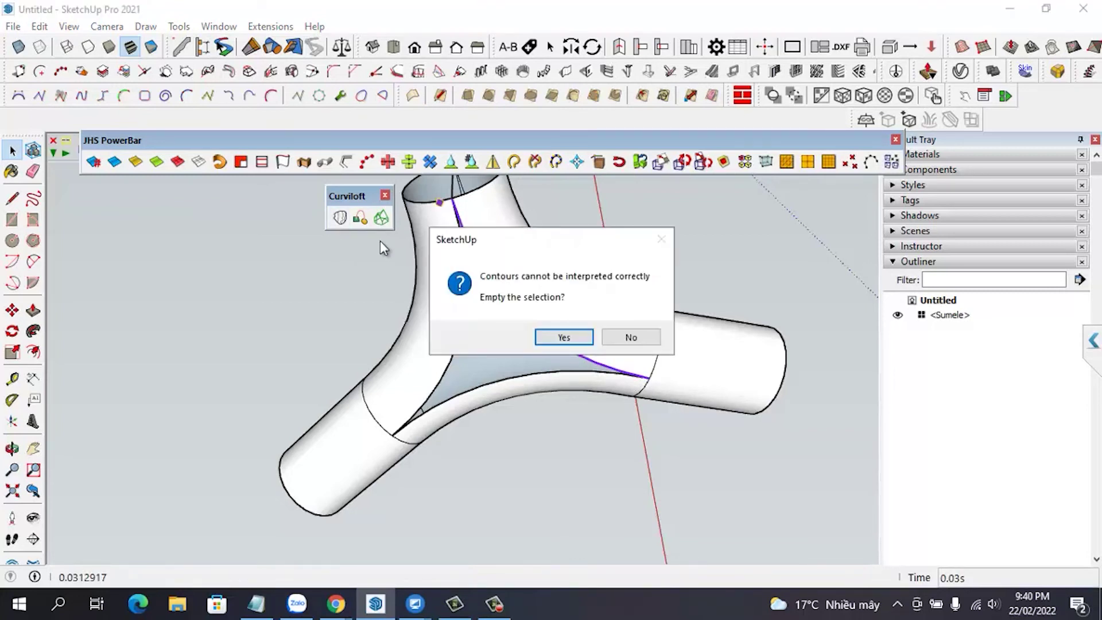
{"action": "left_click", "coordinate": [576, 337]}
{"action": "scroll", "coordinate": [459, 191], "scroll_direction": "up", "scroll_amount": 2}
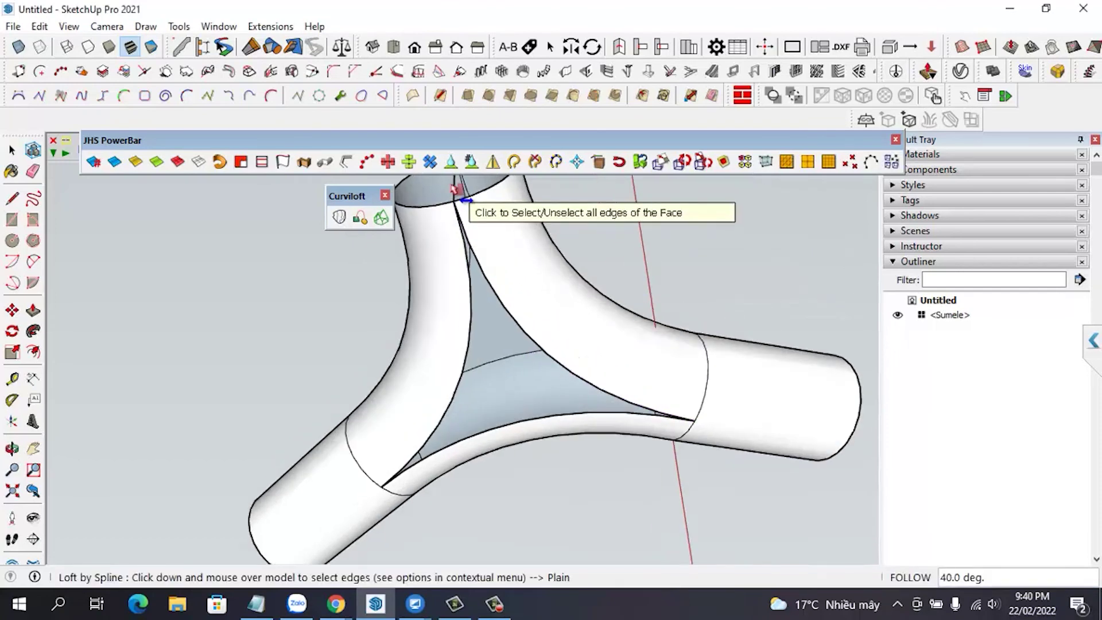
{"action": "scroll", "coordinate": [455, 189], "scroll_direction": "up", "scroll_amount": 2}
{"action": "scroll", "coordinate": [467, 207], "scroll_direction": "up", "scroll_amount": 2}
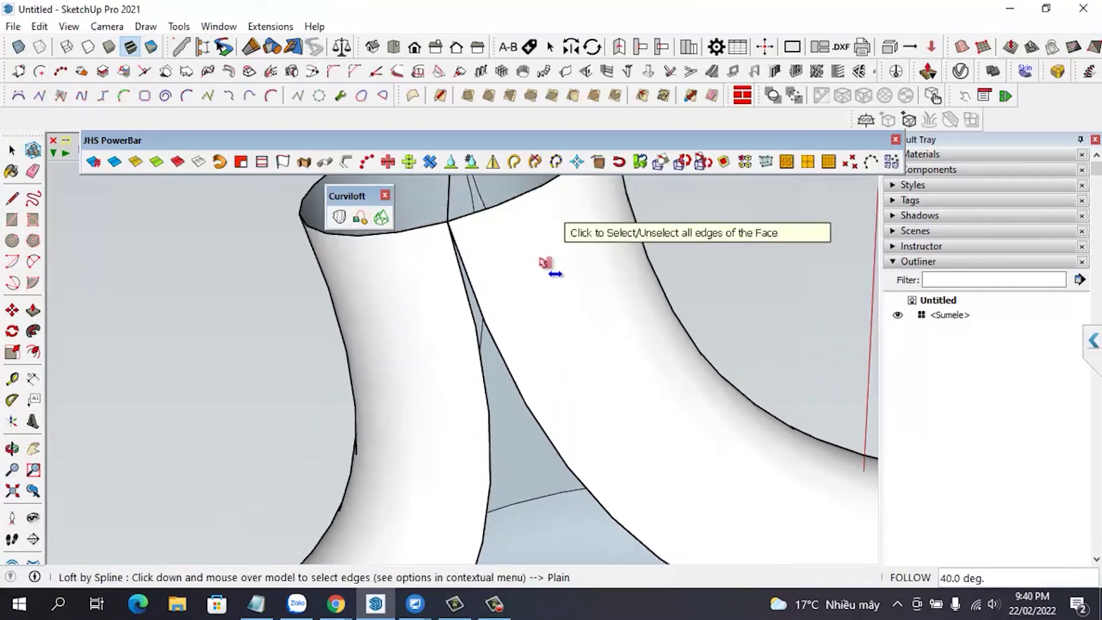
{"action": "scroll", "coordinate": [528, 264], "scroll_direction": "down", "scroll_amount": 2}
{"action": "scroll", "coordinate": [508, 275], "scroll_direction": "down", "scroll_amount": 2}
{"action": "key", "text": "space"}
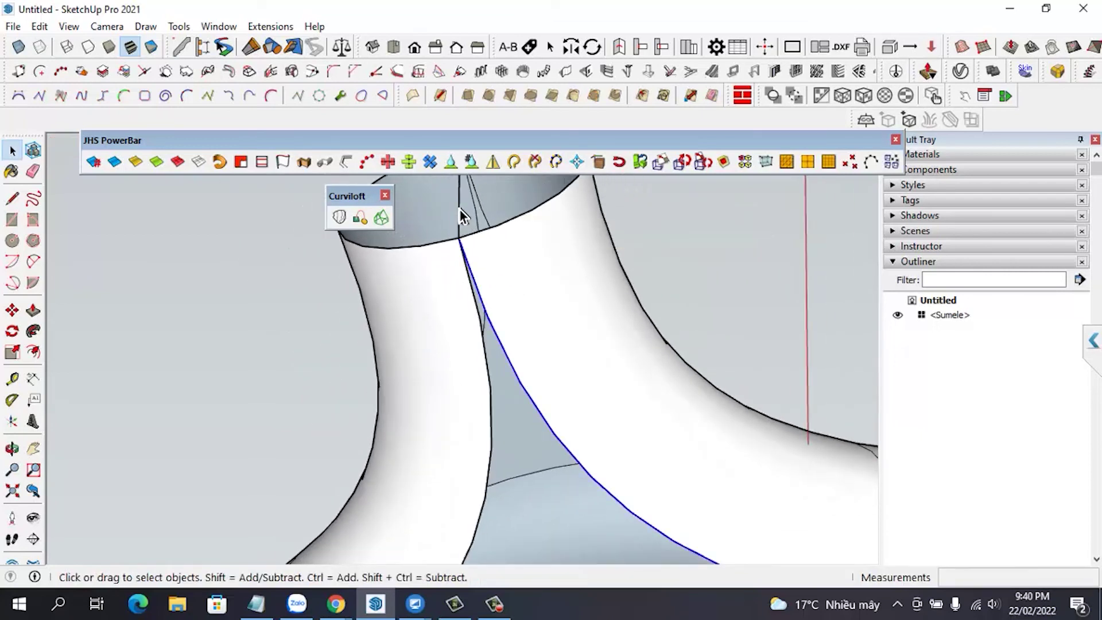
Step: Delete the stray edge at the top opening and reselect the curved seam
{"action": "key", "text": "Delete"}
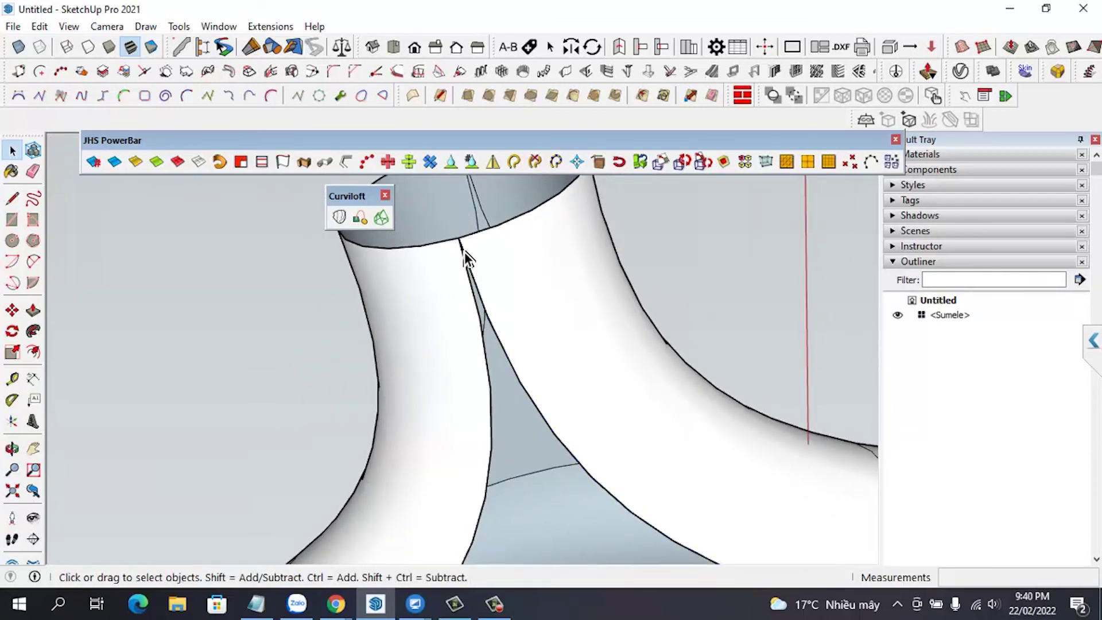
{"action": "left_click", "coordinate": [467, 259]}
{"action": "scroll", "coordinate": [499, 344], "scroll_direction": "down", "scroll_amount": 1}
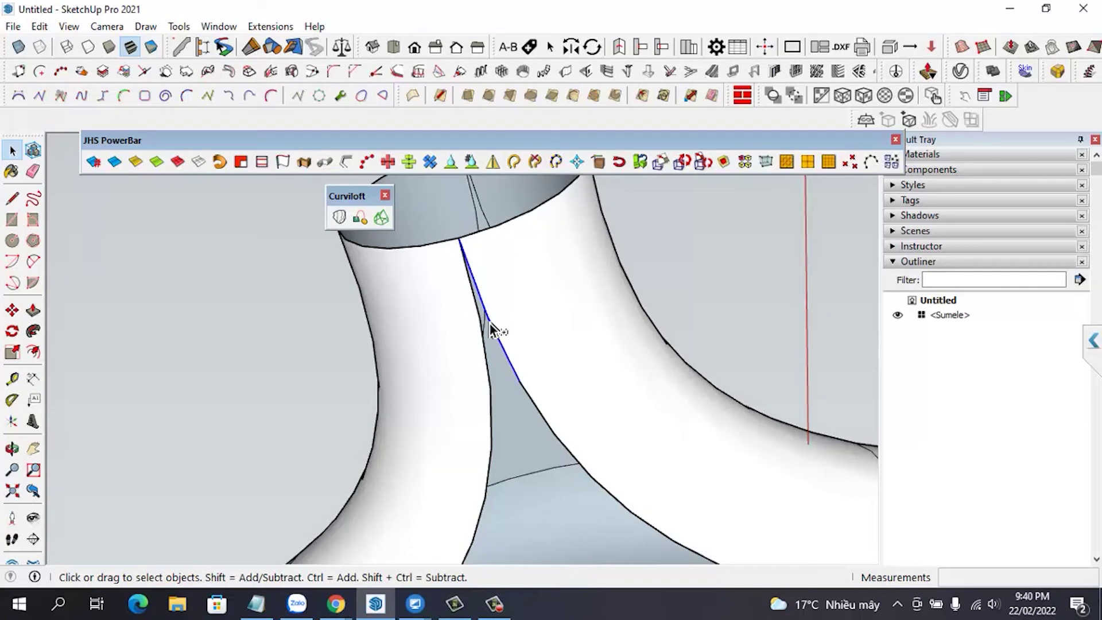
{"action": "scroll", "coordinate": [432, 244], "scroll_direction": "down", "scroll_amount": 3}
{"action": "scroll", "coordinate": [456, 319], "scroll_direction": "down", "scroll_amount": 2}
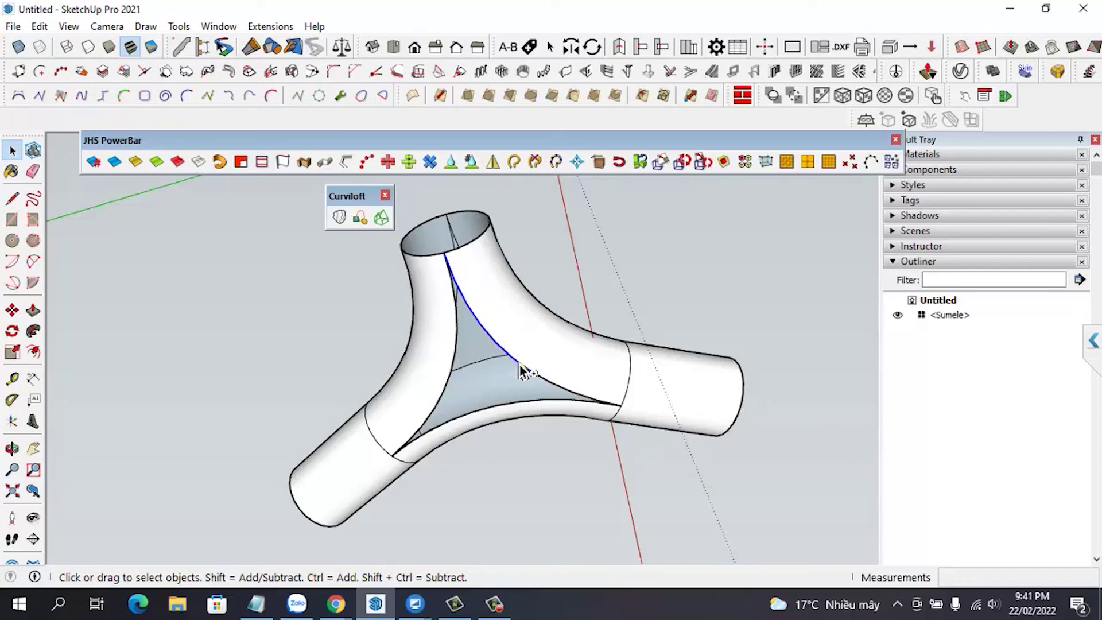
Step: Extend the seam selection toward the right branch and fill the gap with Fill Co-Planar Loops of Edges
{"action": "left_click", "coordinate": [533, 376], "text": "shift"}
{"action": "left_click", "coordinate": [565, 389], "text": "shift"}
{"action": "scroll", "coordinate": [597, 405], "scroll_direction": "up", "scroll_amount": 2}
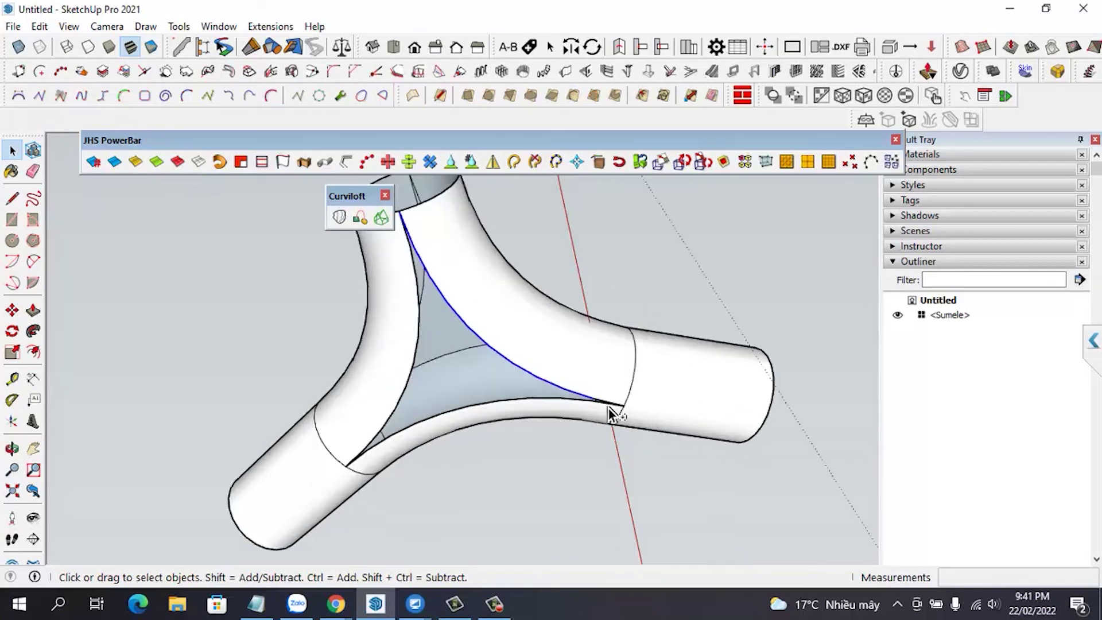
{"action": "scroll", "coordinate": [608, 409], "scroll_direction": "up", "scroll_amount": 3}
{"action": "scroll", "coordinate": [607, 408], "scroll_direction": "up", "scroll_amount": 1}
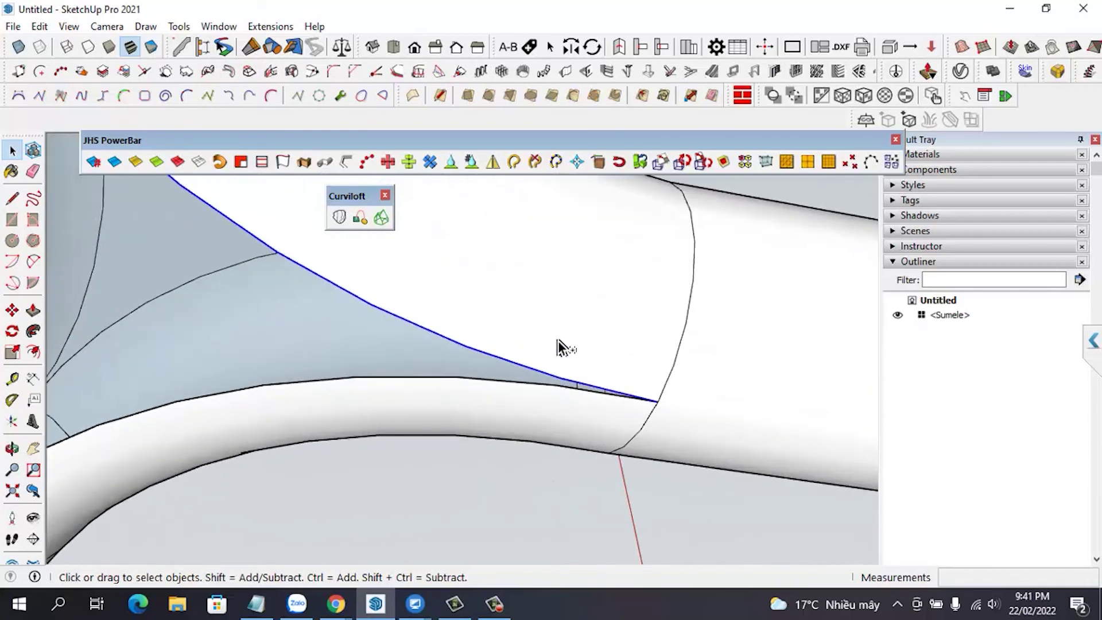
{"action": "left_click", "coordinate": [244, 162]}
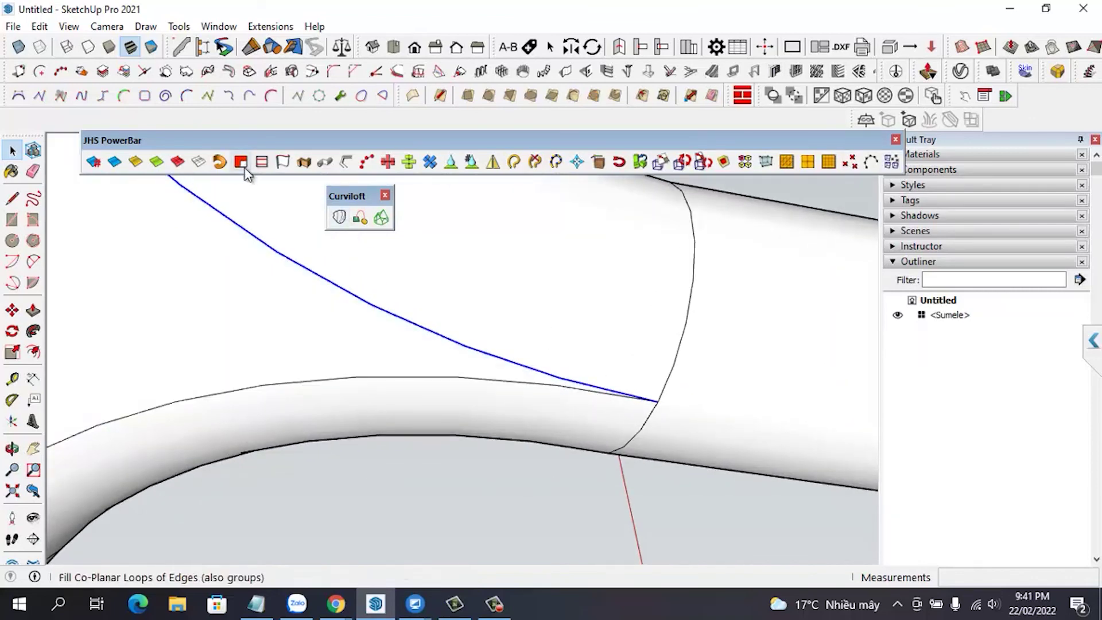
{"action": "scroll", "coordinate": [371, 335], "scroll_direction": "down", "scroll_amount": 5}
{"action": "scroll", "coordinate": [439, 373], "scroll_direction": "down", "scroll_amount": 2}
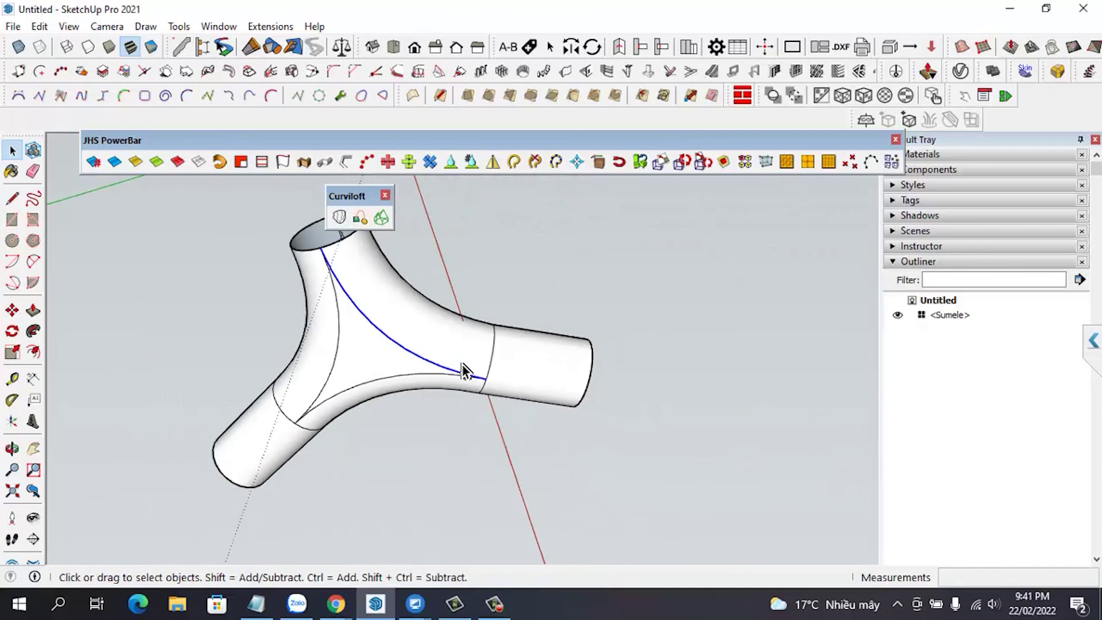
{"action": "left_click", "coordinate": [552, 280]}
Step: Orbit around the finished Y-junction, then dock the JHS PowerBar with the top toolbars
{"action": "mouse_move", "coordinate": [479, 268]}
{"action": "middle_mouse_down"}
{"action": "mouse_move", "coordinate": [561, 364]}
{"action": "mouse_move", "coordinate": [143, 310]}
{"action": "middle_mouse_up"}
{"action": "mouse_move", "coordinate": [750, 422]}
{"action": "middle_mouse_down"}
{"action": "mouse_move", "coordinate": [332, 462]}
{"action": "mouse_move", "coordinate": [438, 491]}
{"action": "mouse_move", "coordinate": [710, 476]}
{"action": "mouse_move", "coordinate": [765, 457]}
{"action": "mouse_move", "coordinate": [624, 438]}
{"action": "mouse_move", "coordinate": [866, 450]}
{"action": "mouse_move", "coordinate": [575, 437]}
{"action": "mouse_move", "coordinate": [786, 401]}
{"action": "mouse_move", "coordinate": [823, 450]}
{"action": "mouse_move", "coordinate": [659, 406]}
{"action": "middle_mouse_up"}
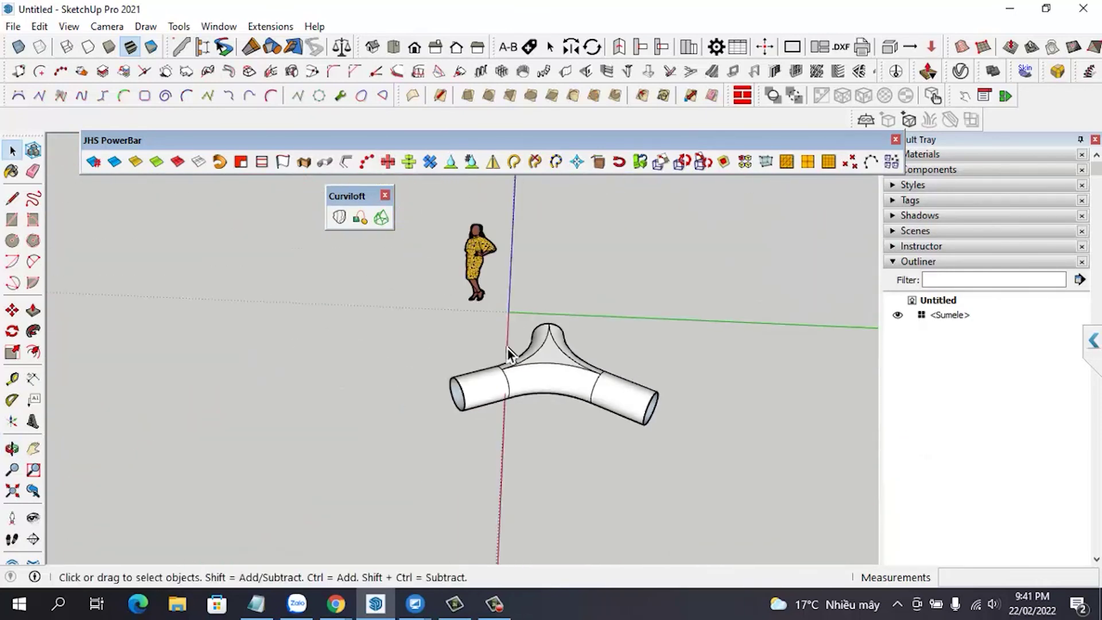
{"action": "middle_click_drag", "start_coordinate": [508, 349], "coordinate": [624, 389]}
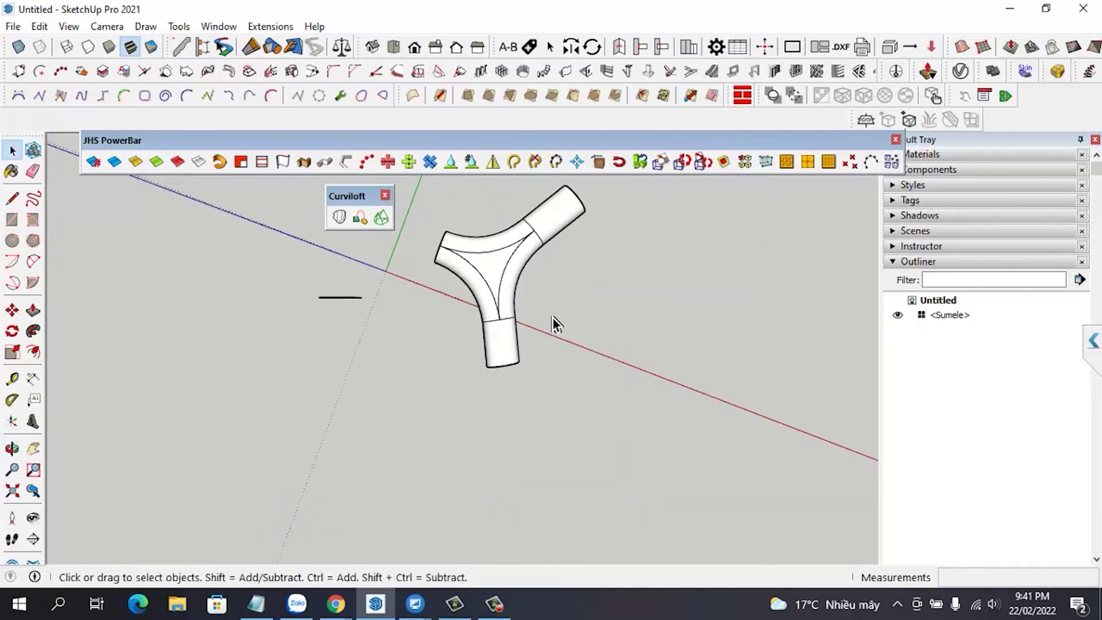
{"action": "left_click_drag", "start_coordinate": [403, 140], "coordinate": [321, 120]}
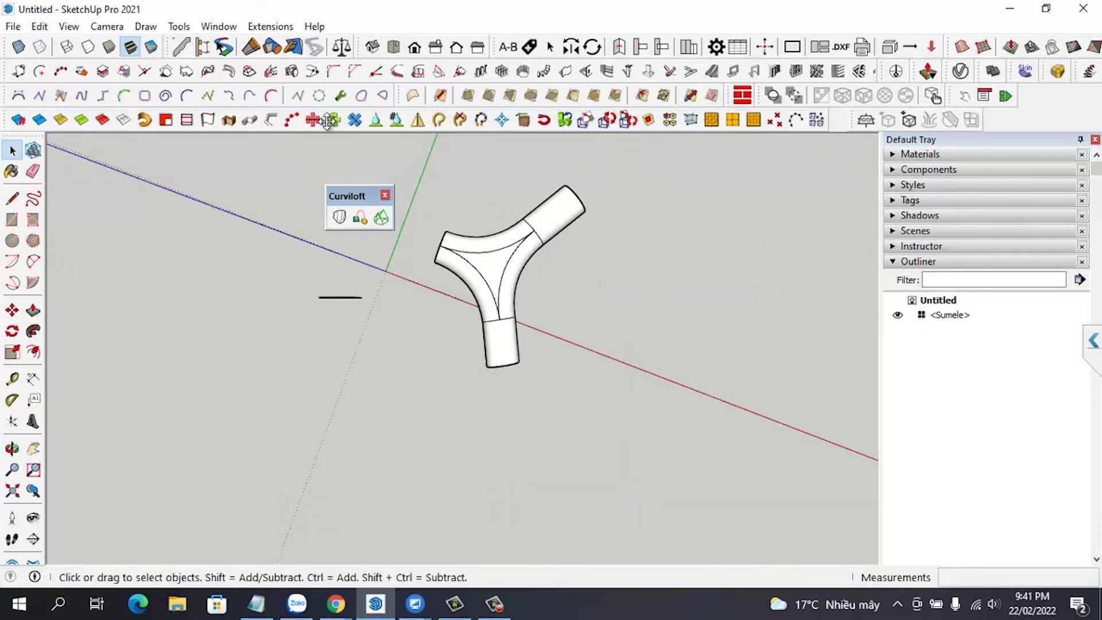
{"action": "mouse_move", "coordinate": [415, 604]}
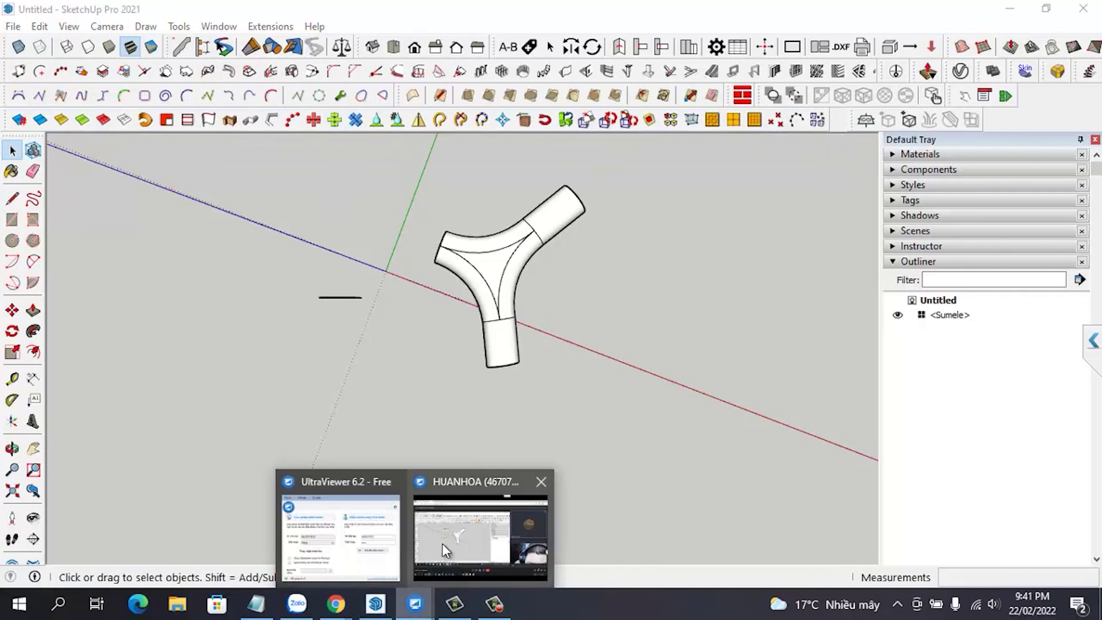
Step: Bring the UltraViewer remote session forward, then switch to the Google Meet call
{"action": "left_click", "coordinate": [442, 542]}
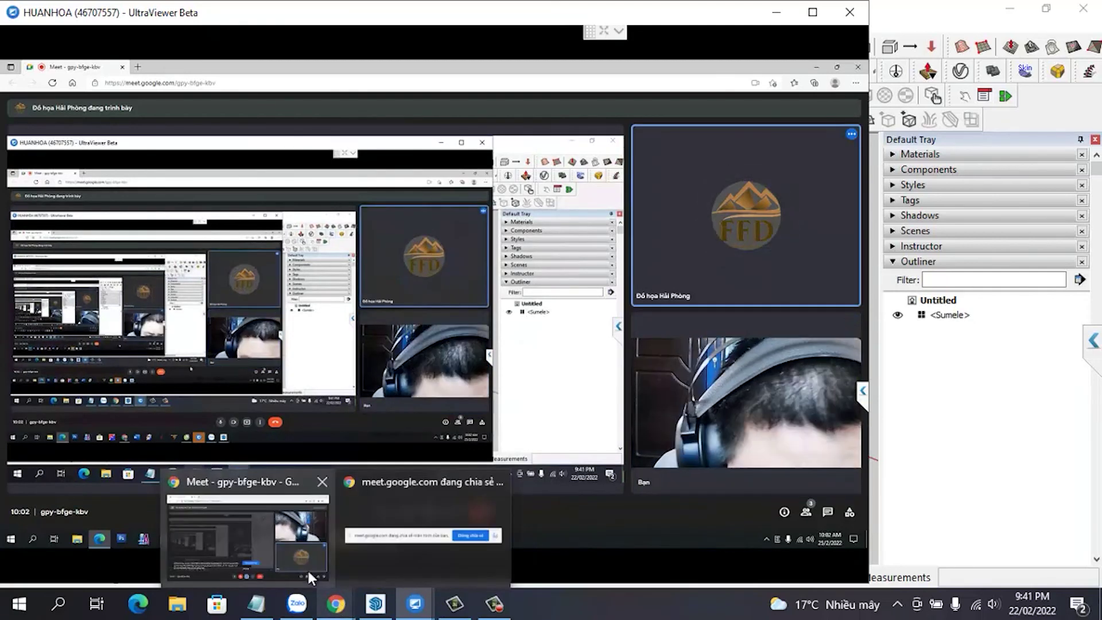
{"action": "mouse_move", "coordinate": [335, 604]}
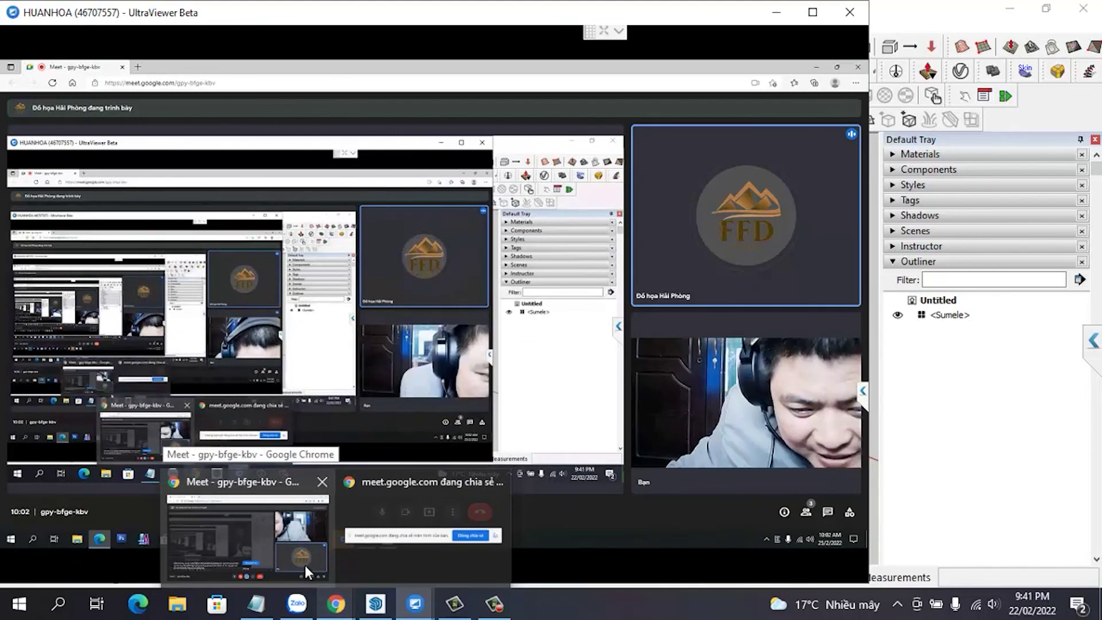
{"action": "left_click", "coordinate": [267, 502]}
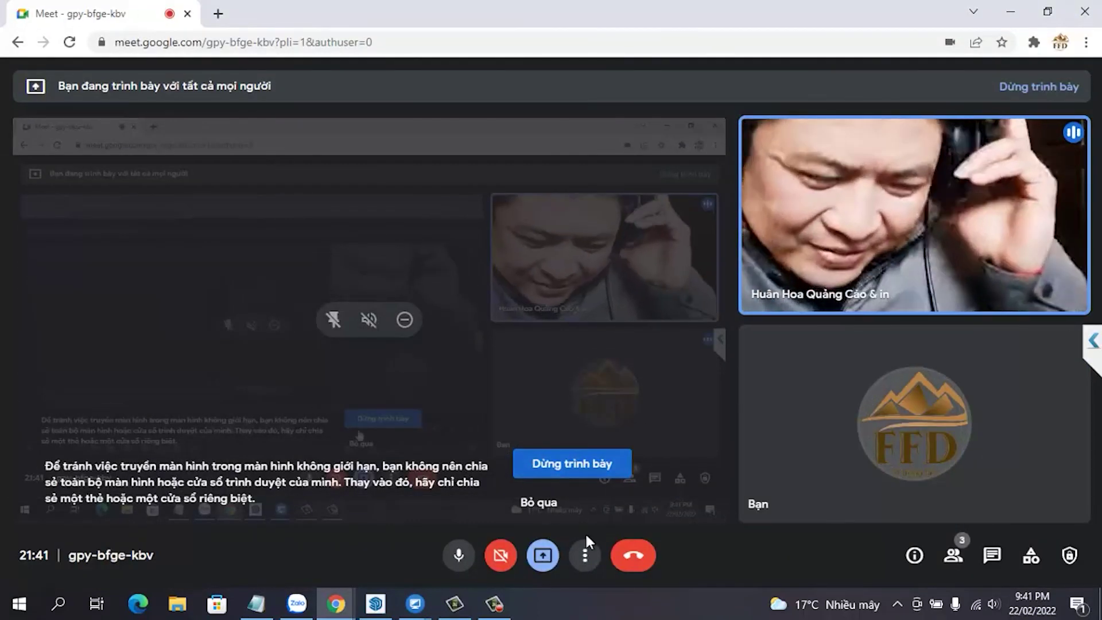
Step: Hang up the Google Meet call and end it for everyone
{"action": "left_click", "coordinate": [639, 555]}
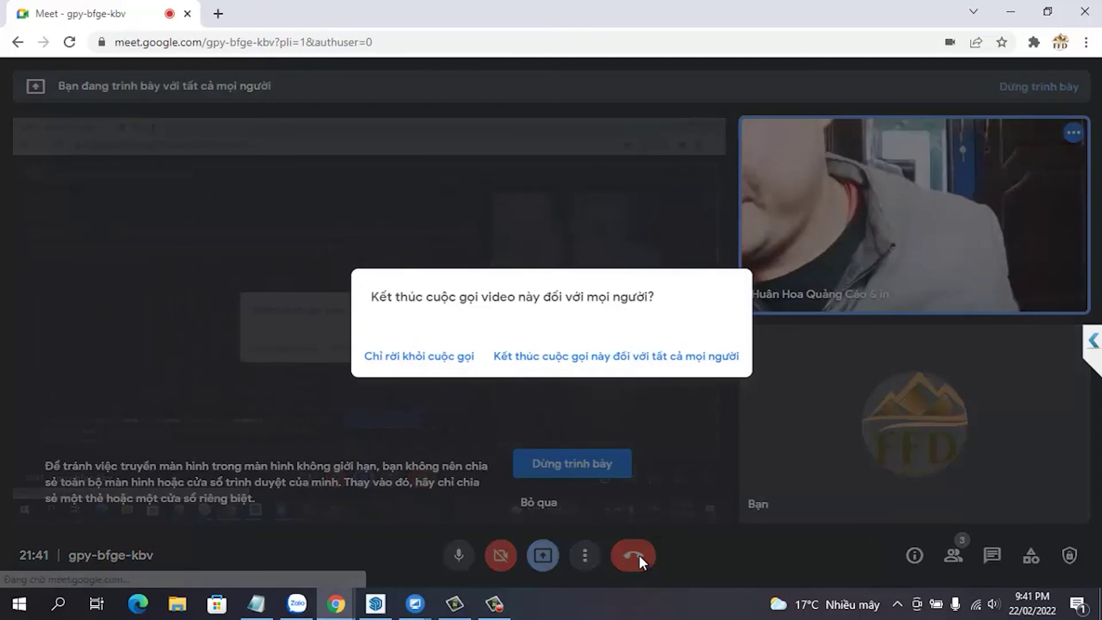
{"action": "left_click", "coordinate": [593, 360]}
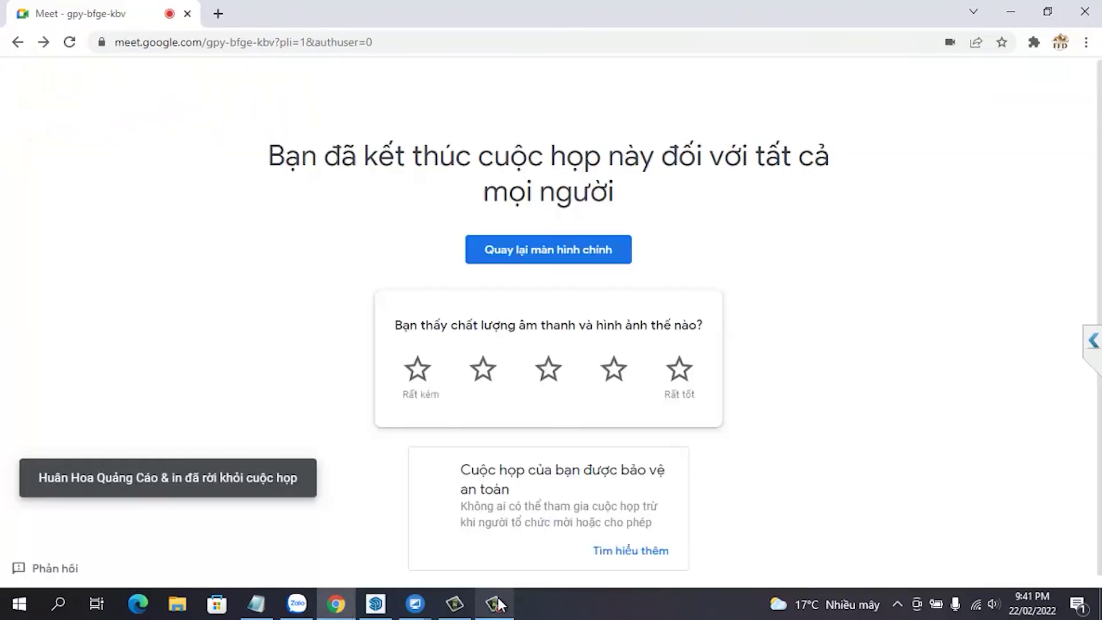